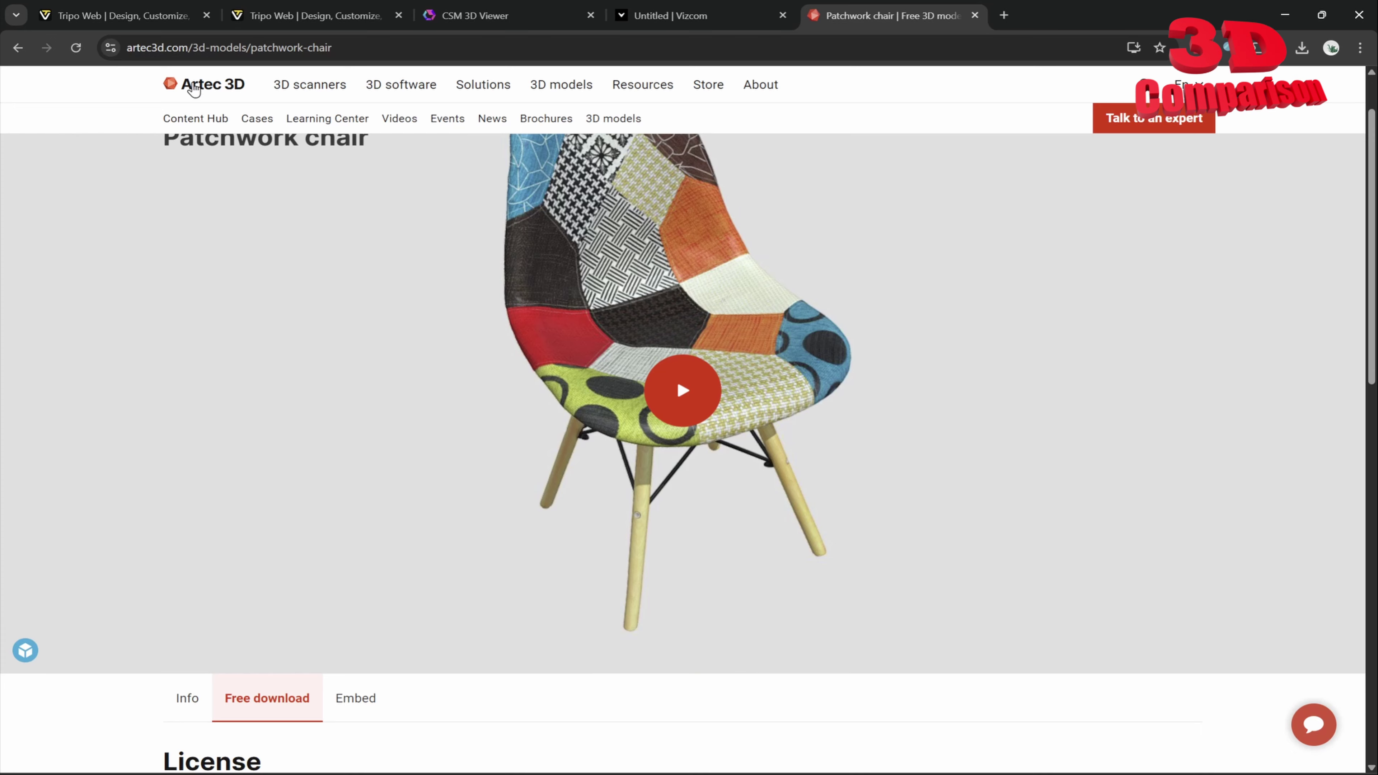
Step: Switch to the patchwork chair folder in File Explorer and open the patchworkchair.268 image in the photo viewer
{"action": "scroll", "coordinate": [543, 692], "scroll_direction": "down", "scroll_amount": 3}
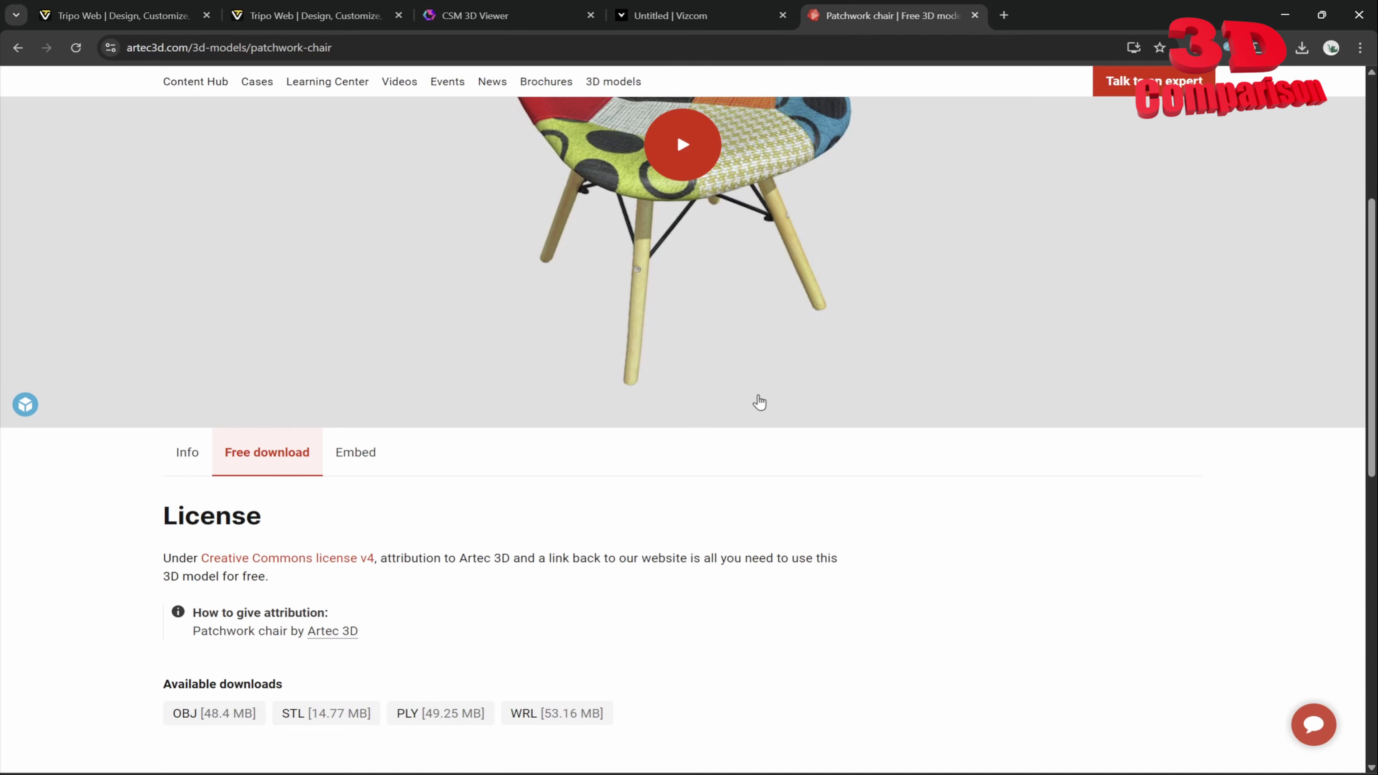
{"action": "scroll", "coordinate": [759, 403], "scroll_direction": "up", "scroll_amount": 3}
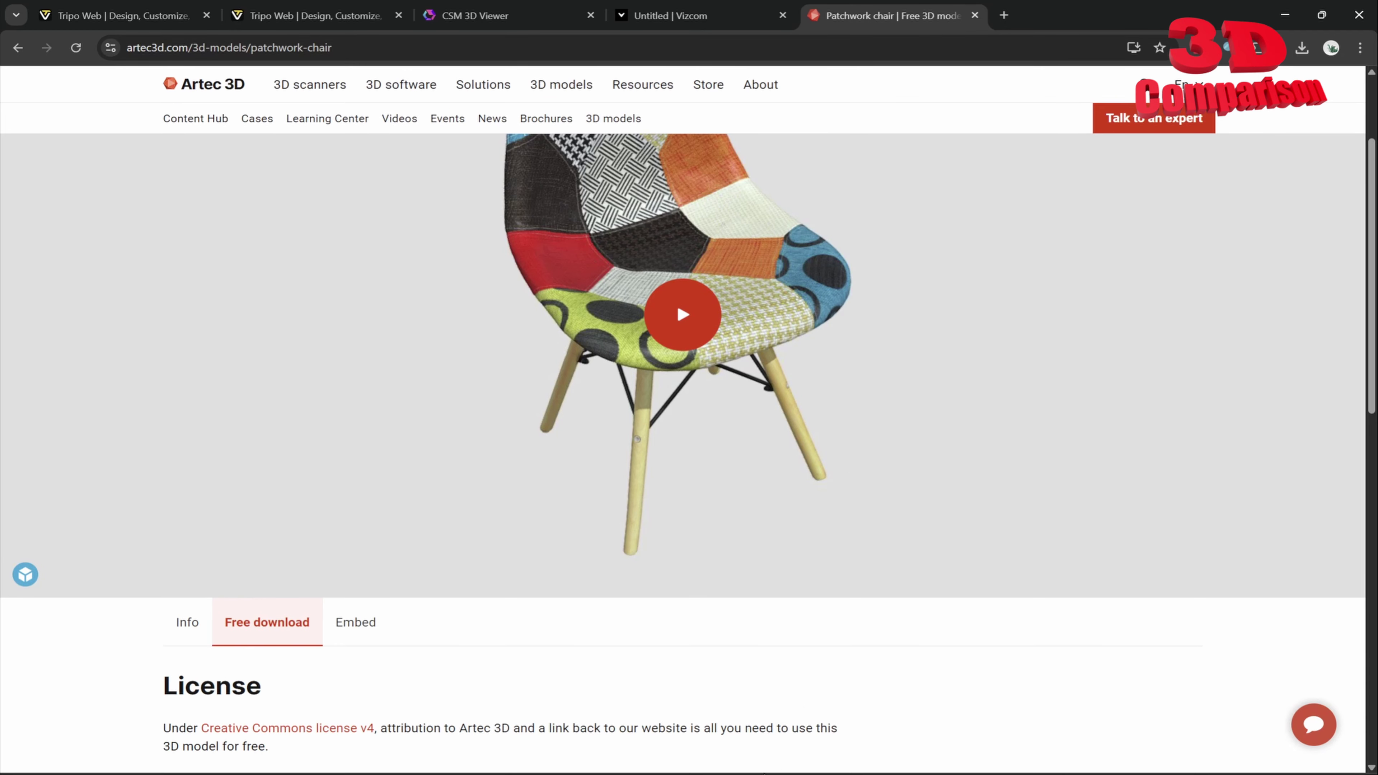
{"action": "key", "text": "alt+Tab"}
{"action": "left_click", "coordinate": [863, 233]}
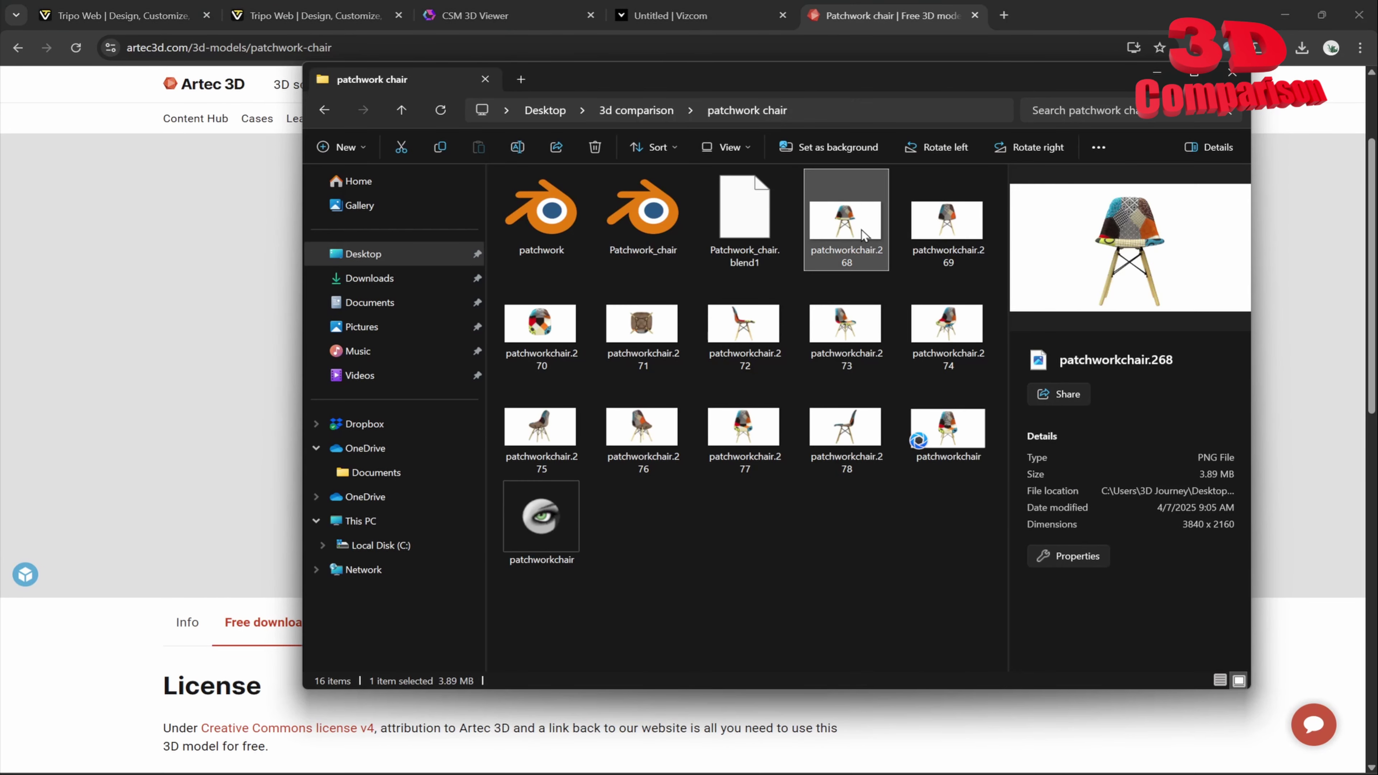
{"action": "double_click", "coordinate": [863, 234]}
{"action": "left_click", "coordinate": [1123, 173]}
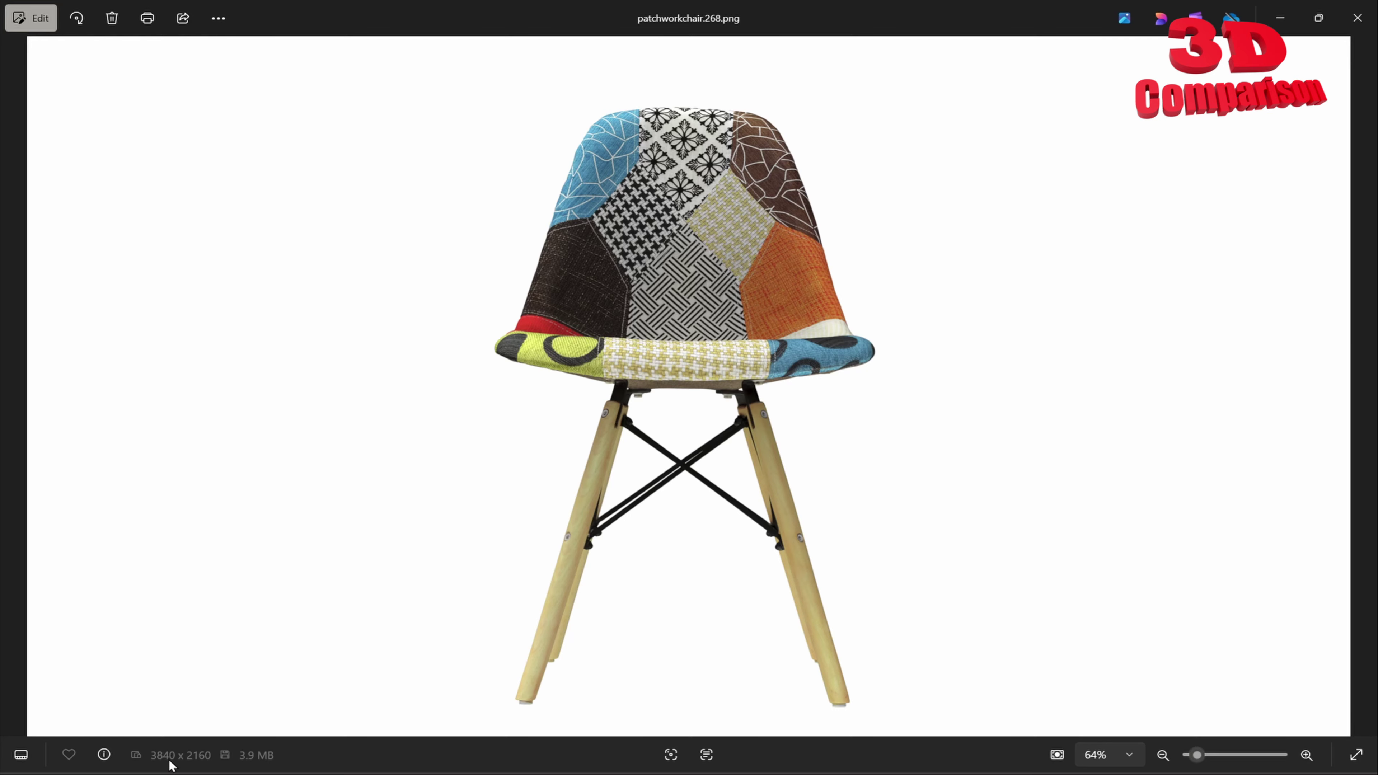
Step: Look through the chair renders from patchworkchair.269 to patchworkchair.272, and return to patchworkchair.268
{"action": "key", "text": "Right"}
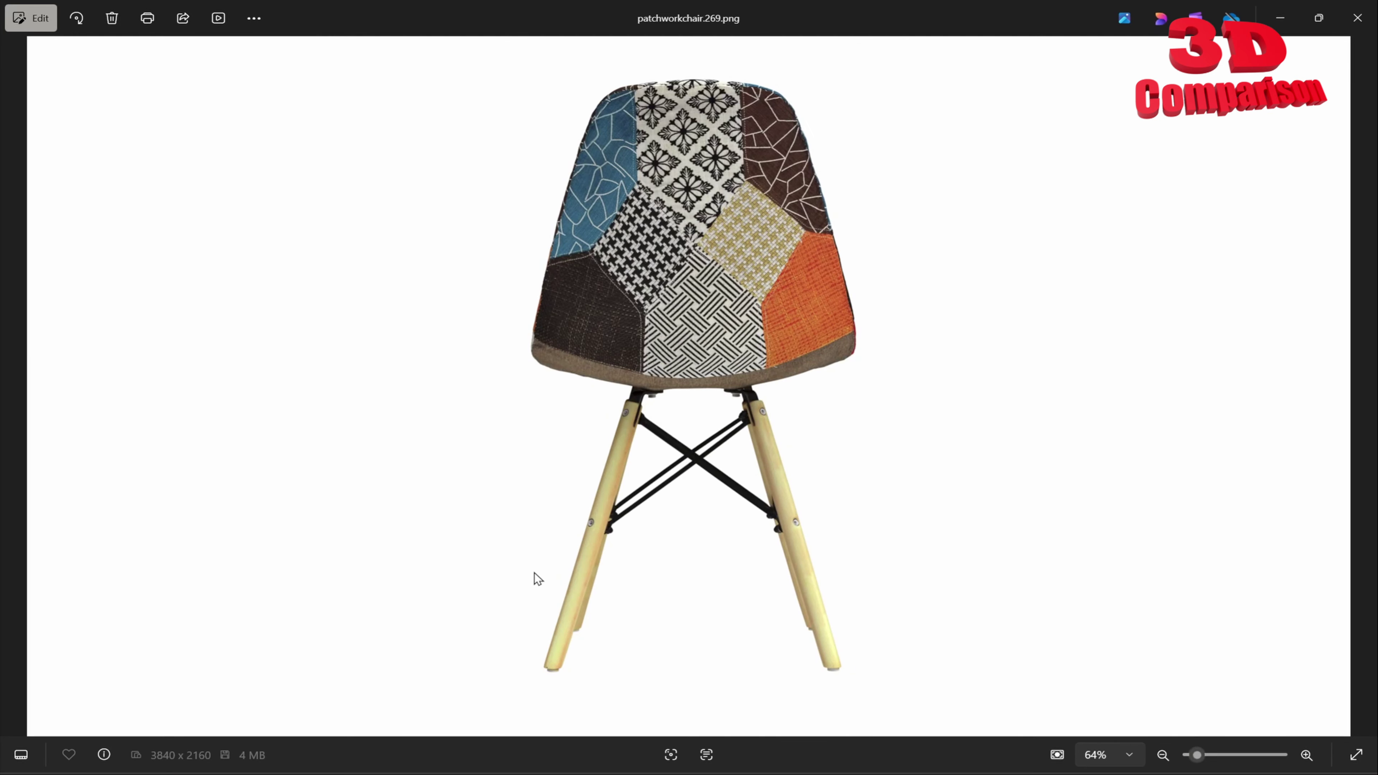
{"action": "key", "text": "Right"}
{"action": "key", "text": "Right"}
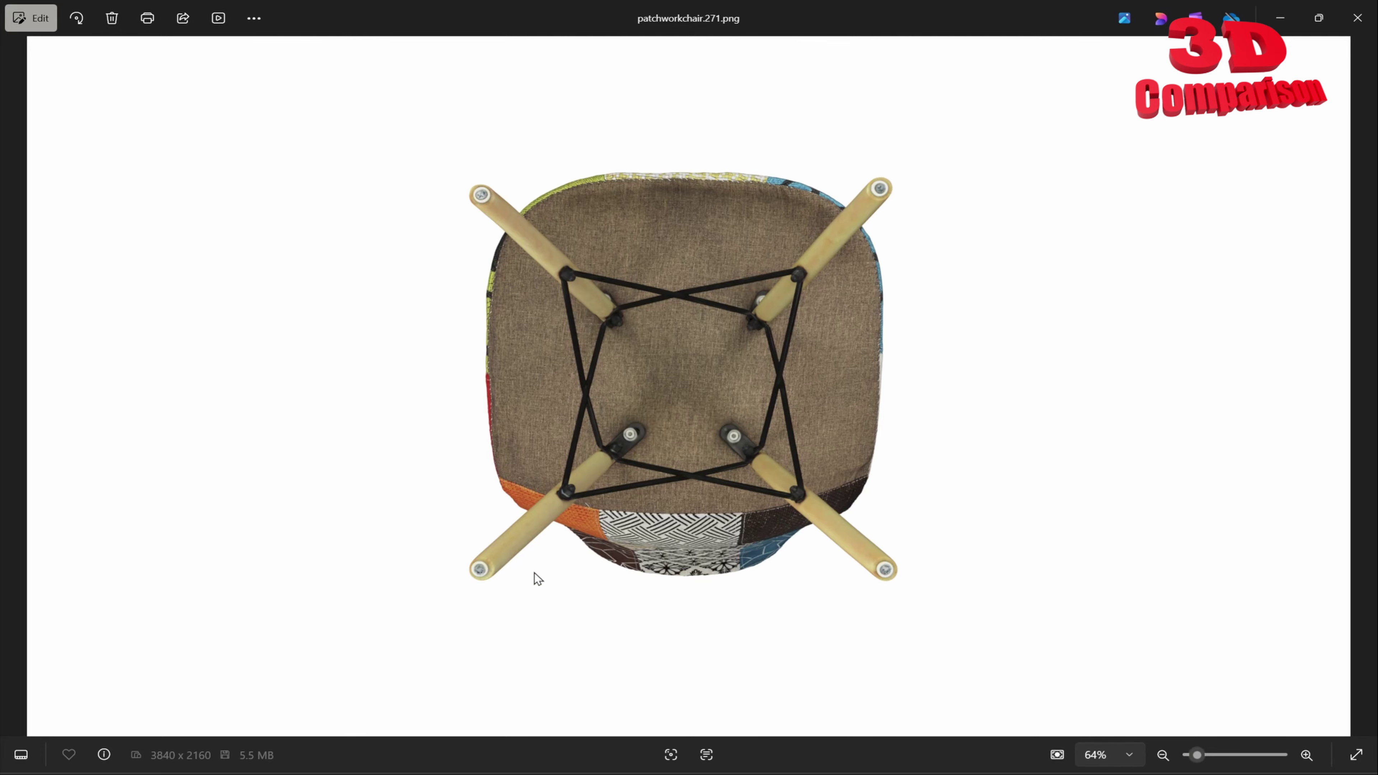
{"action": "key", "text": "Right"}
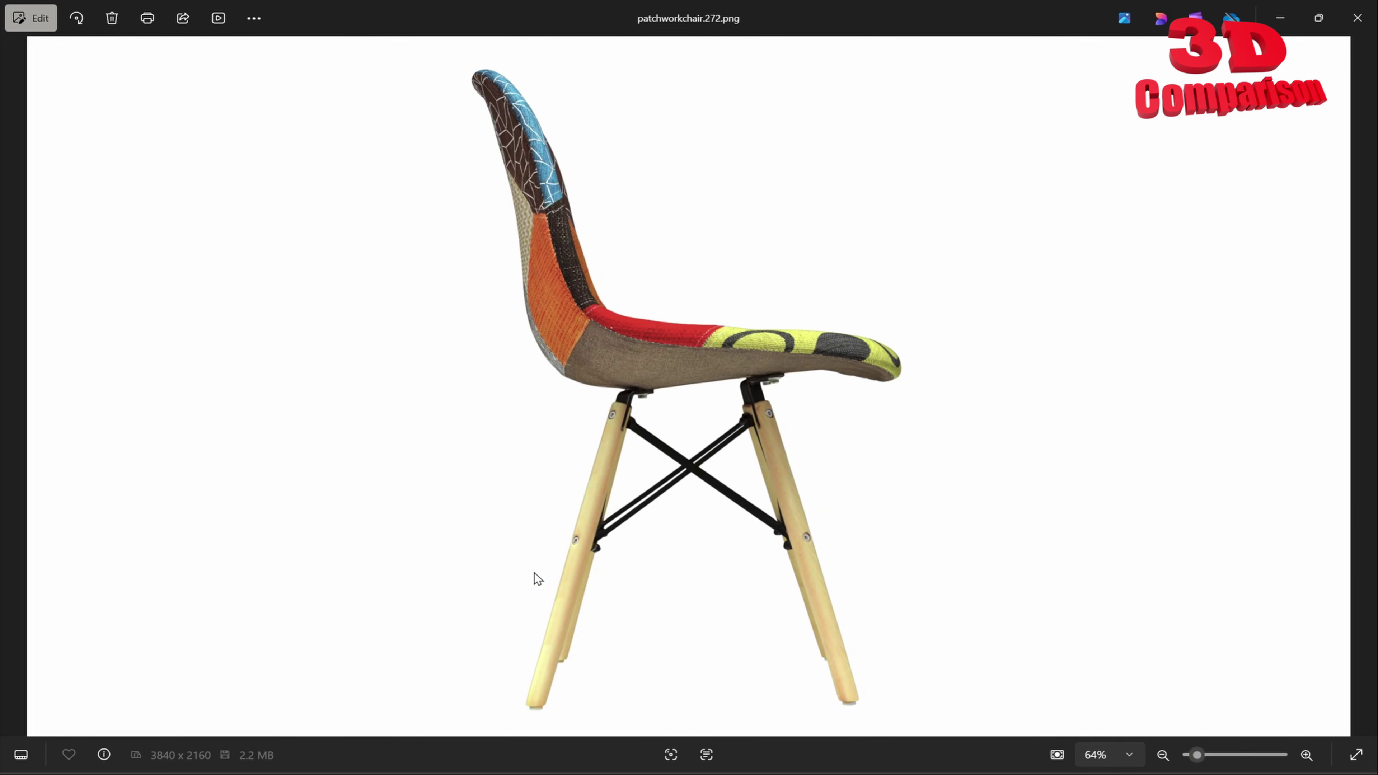
{"action": "key", "text": "Left"}
{"action": "key", "text": "Left"}
{"action": "key", "text": "Left"}
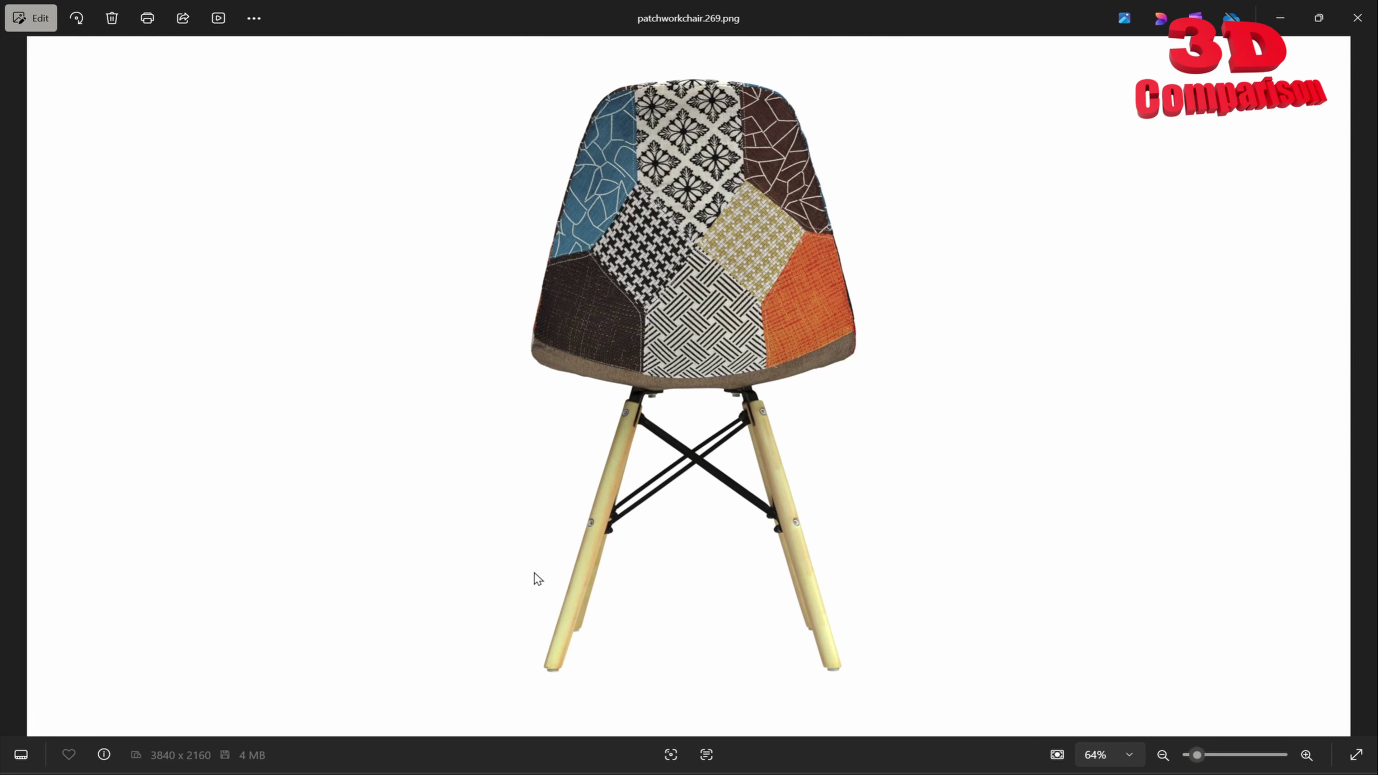
{"action": "key", "text": "Left"}
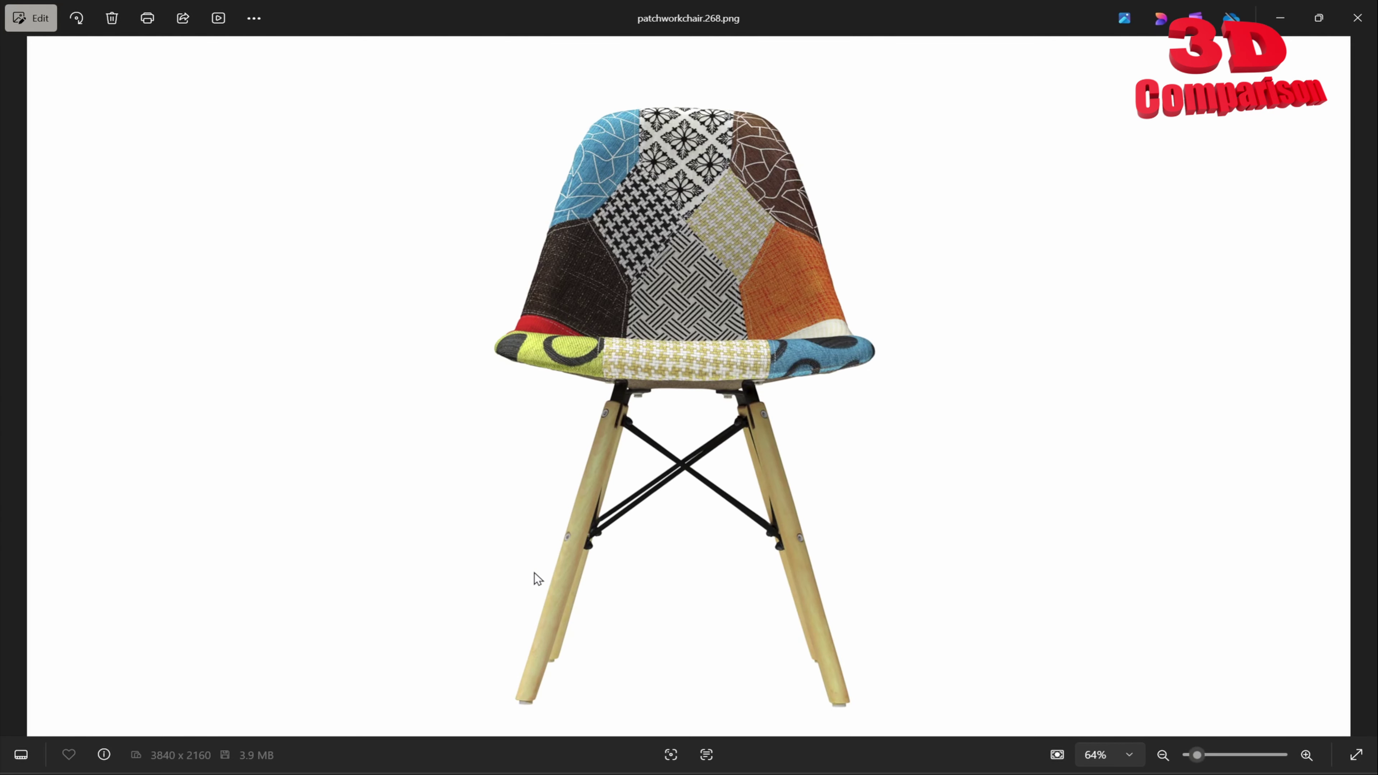
Step: Review the remaining chair renders through patchworkchair.278, go back to the front views, and close the image viewer
{"action": "key", "text": "Right"}
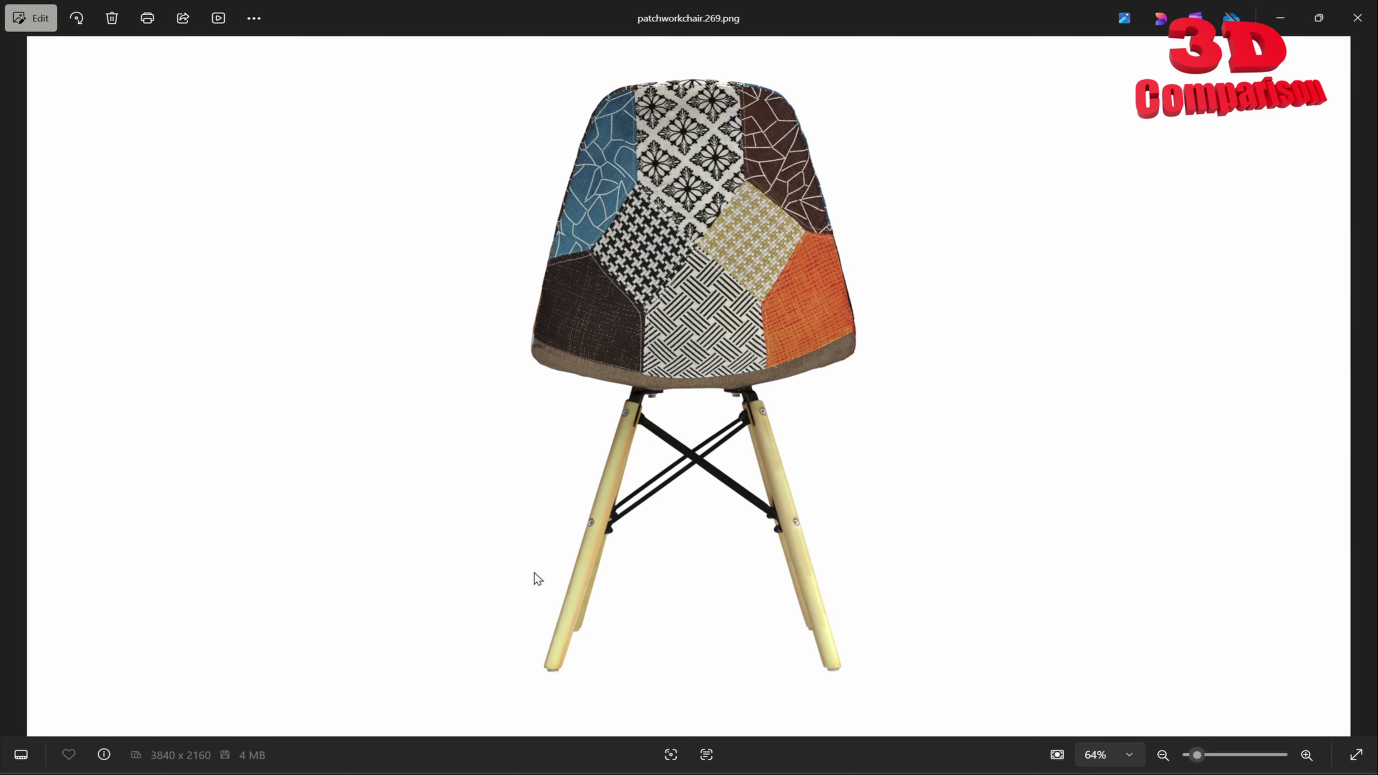
{"action": "key", "text": "Right"}
{"action": "key", "text": "Right"}
{"action": "key", "text": "Right"}
{"action": "key", "text": "Right"}
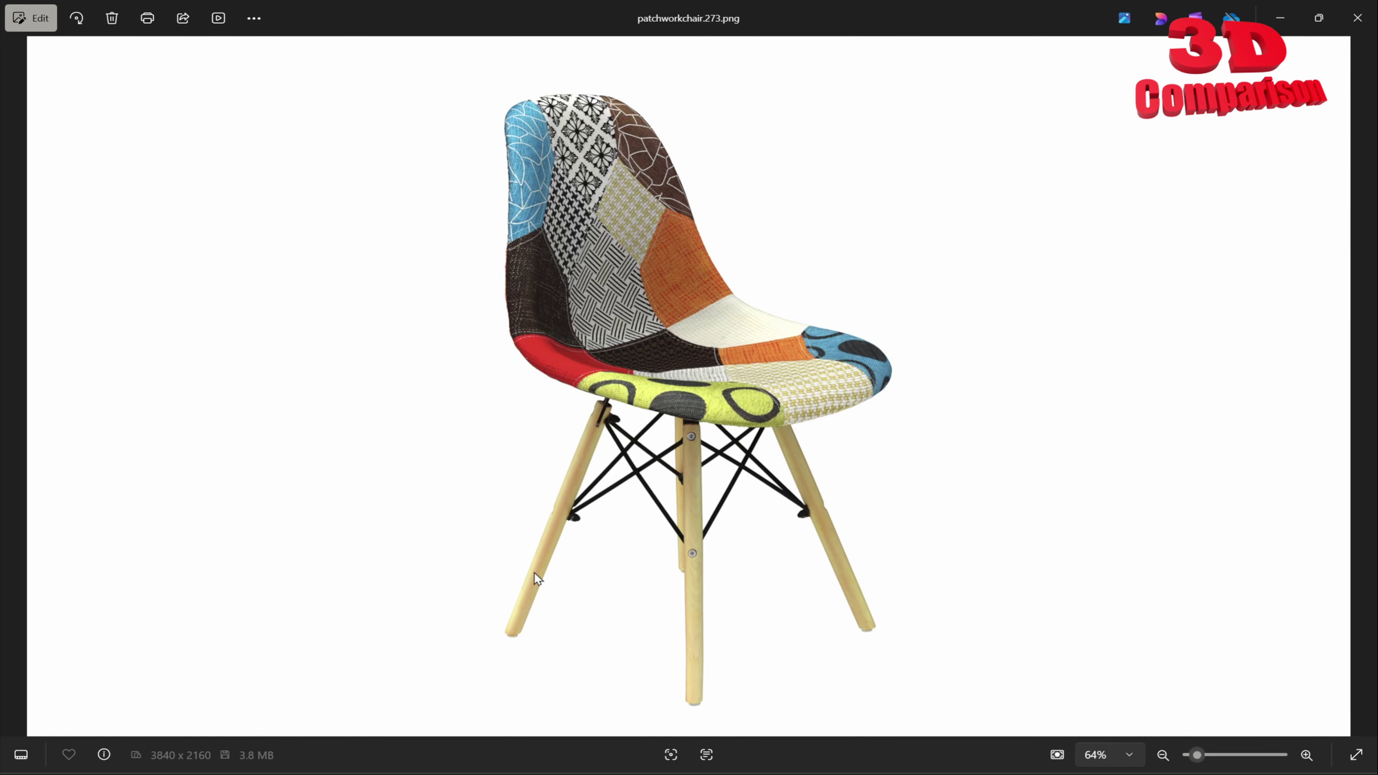
{"action": "key", "text": "Right"}
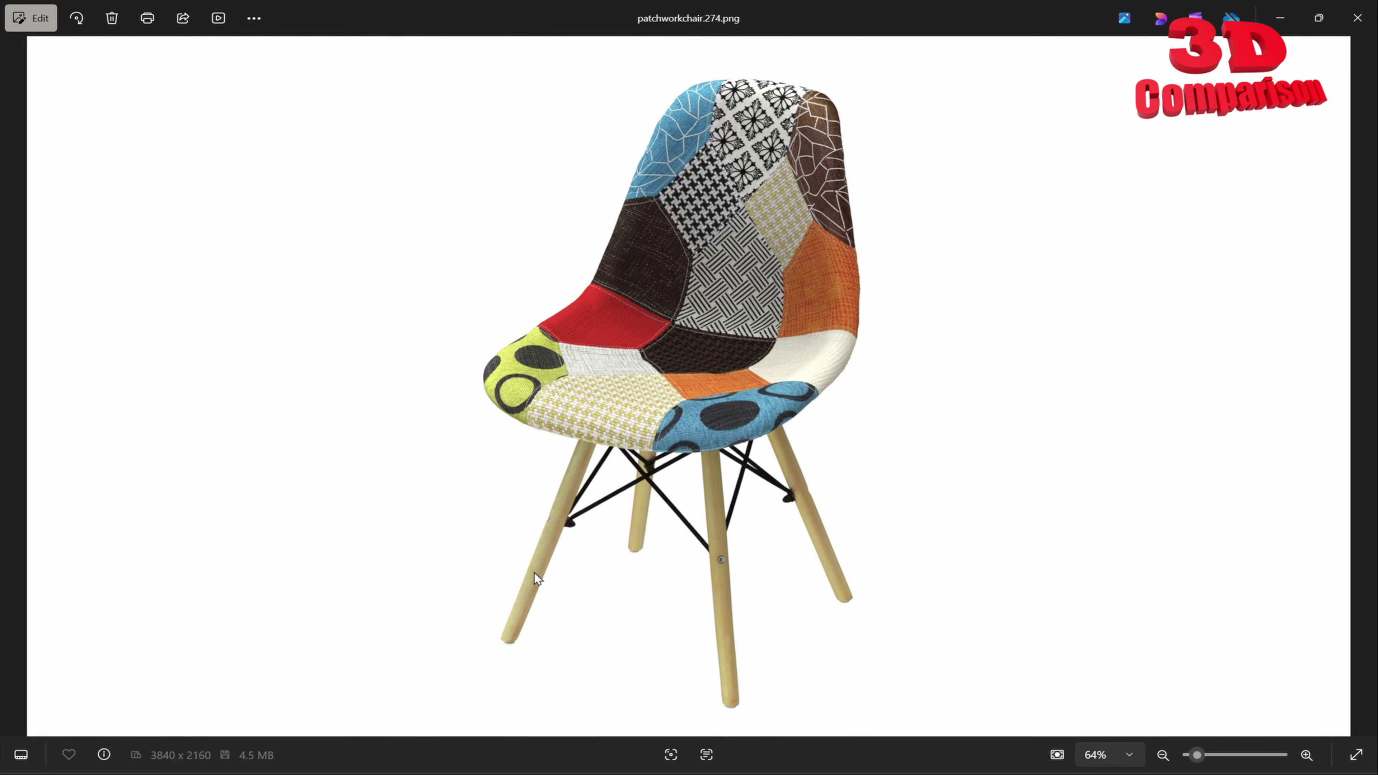
{"action": "key", "text": "Right"}
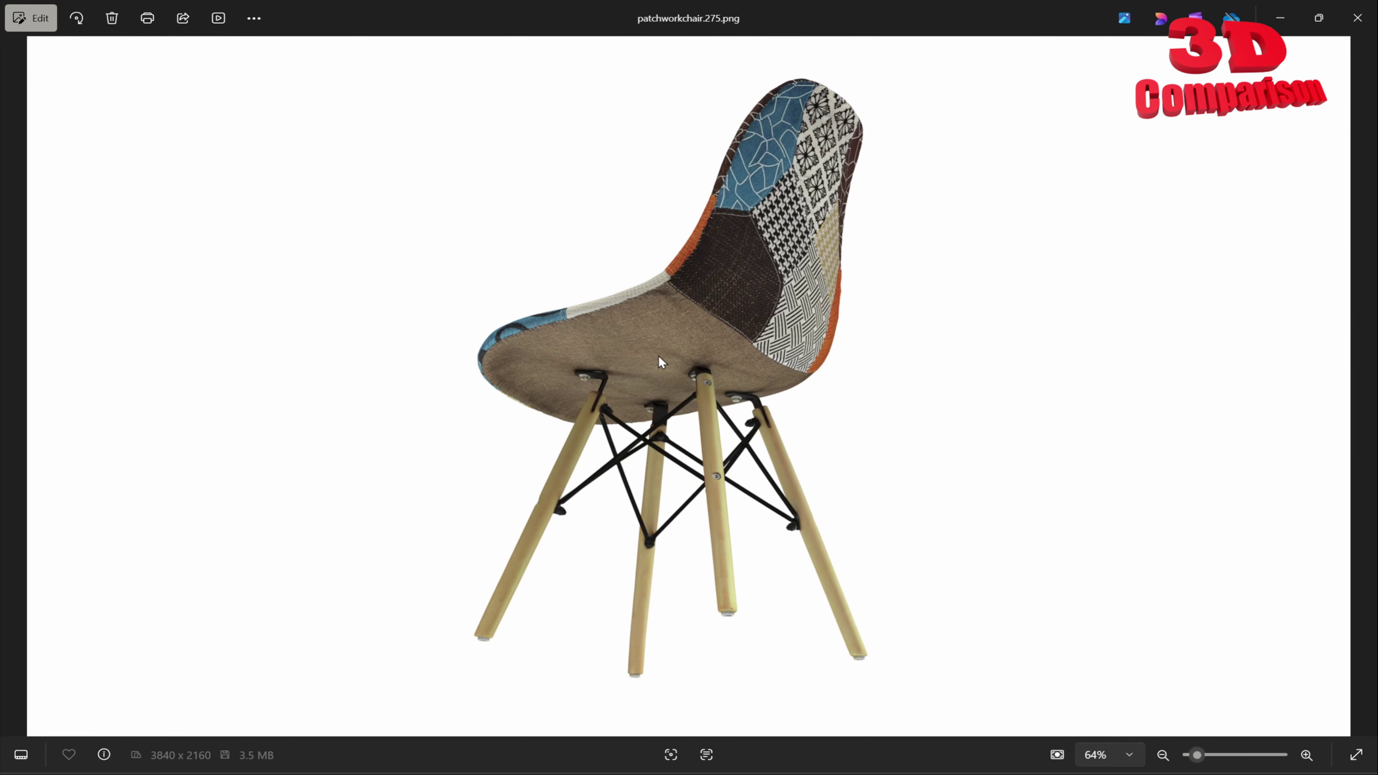
{"action": "key", "text": "Right"}
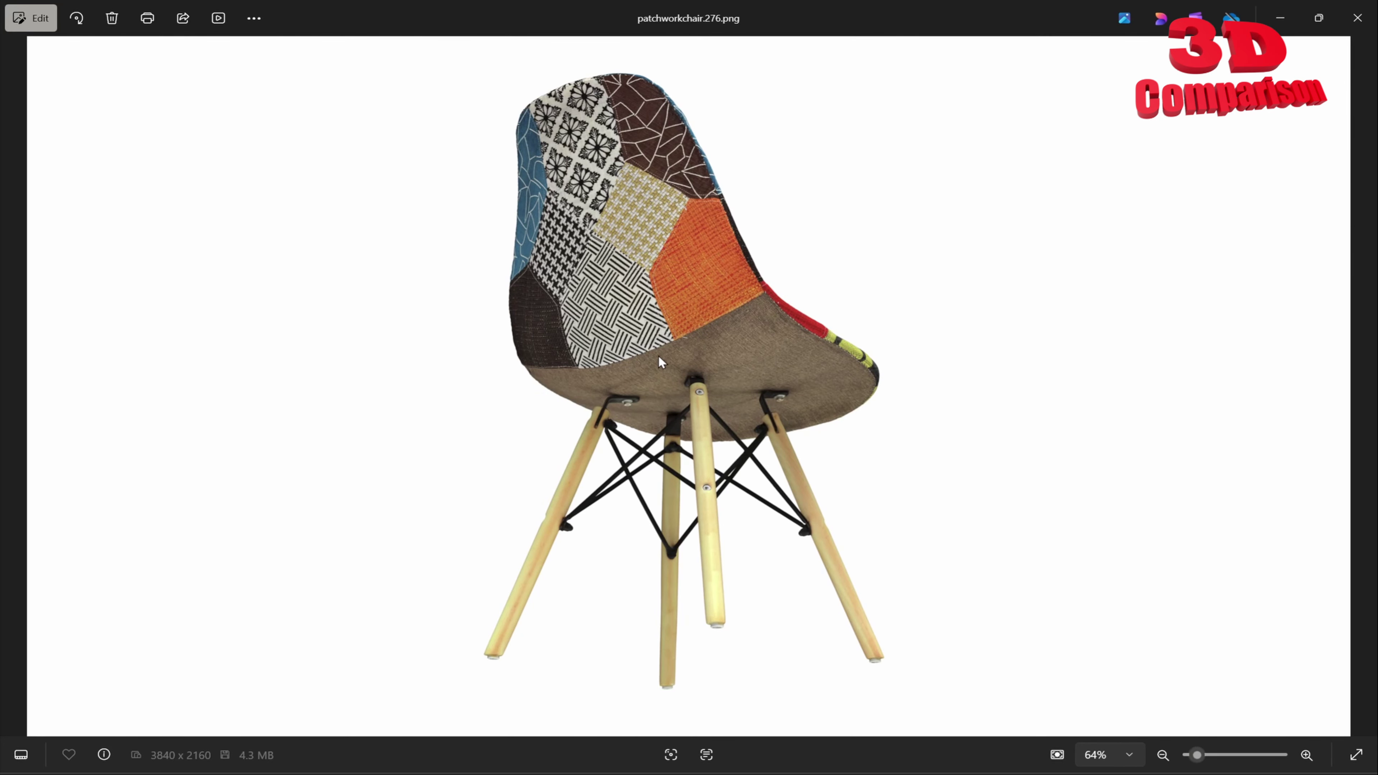
{"action": "key", "text": "Right"}
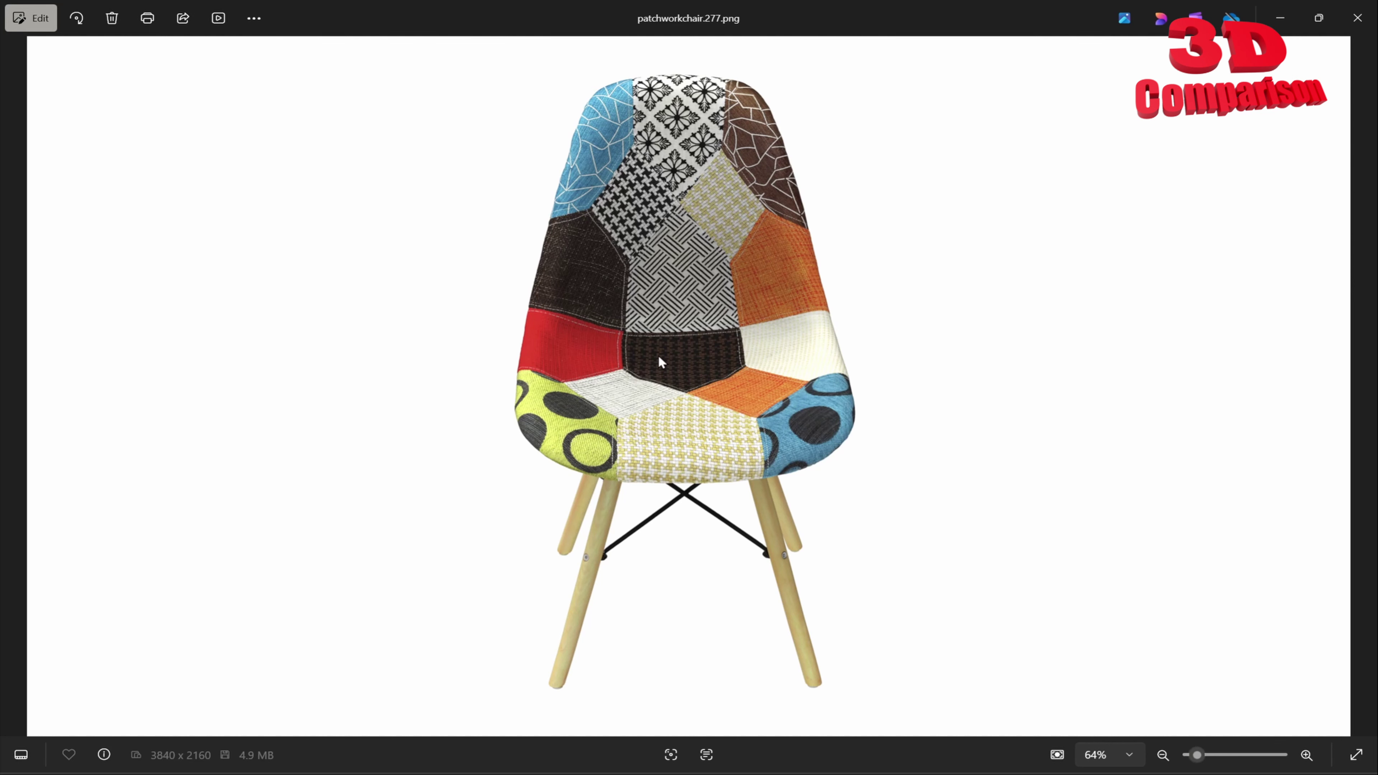
{"action": "key", "text": "Right"}
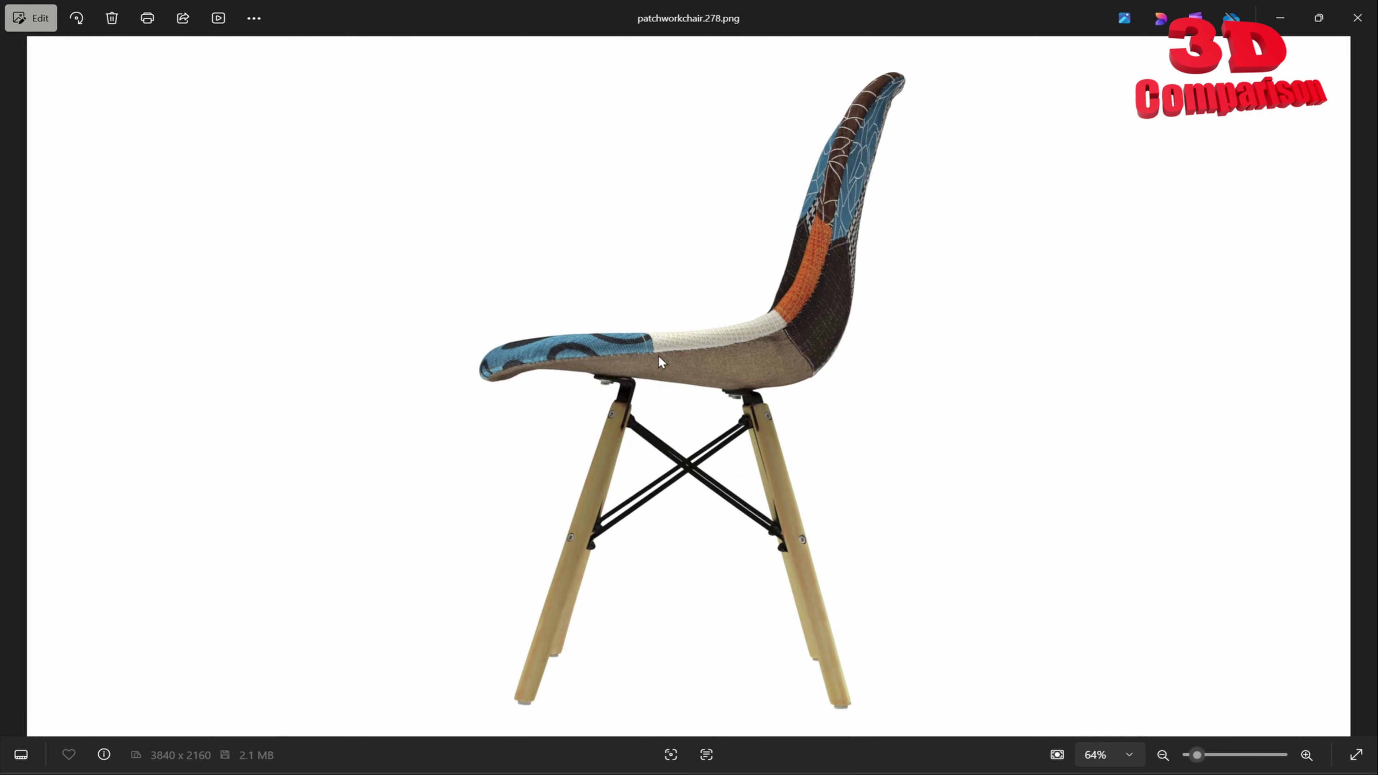
{"action": "key", "text": "Left"}
{"action": "key", "text": "Left"}
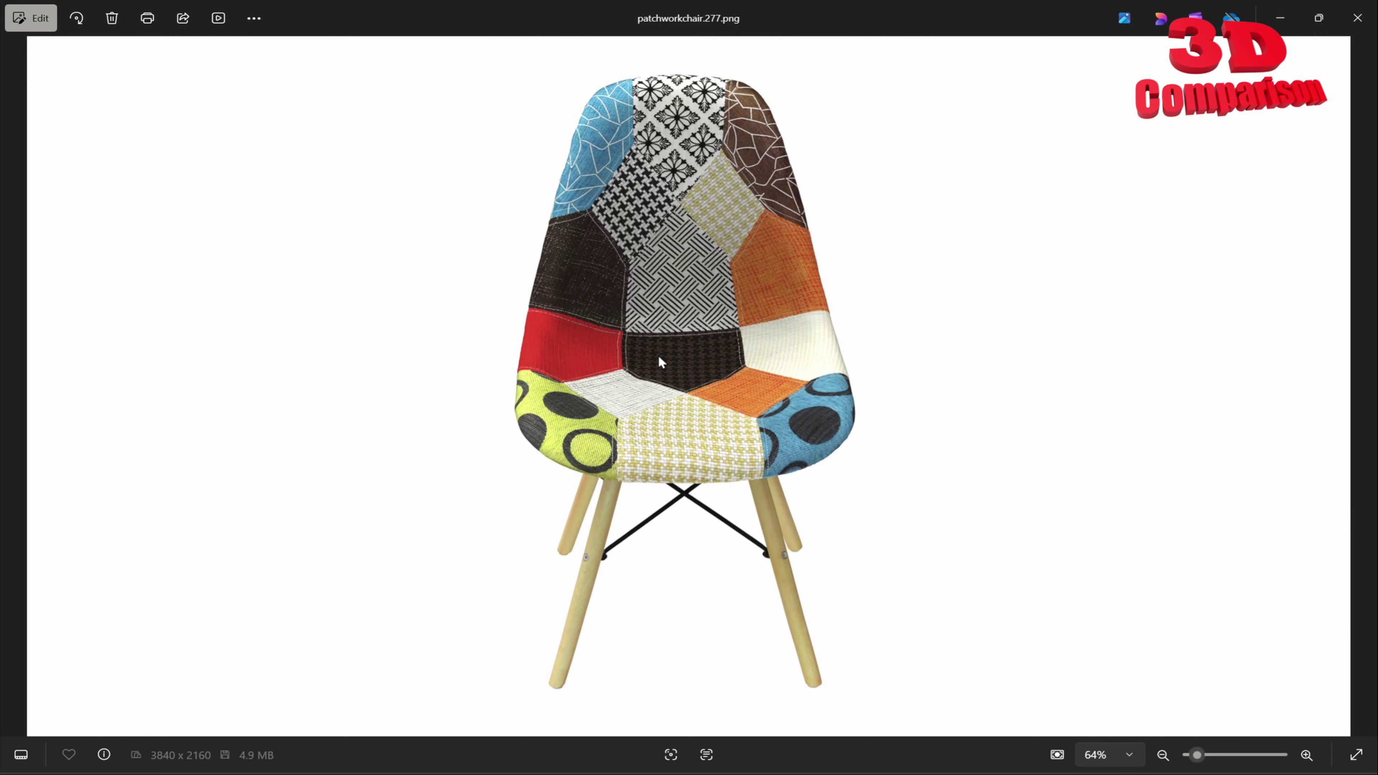
{"action": "left_click", "coordinate": [1359, 18]}
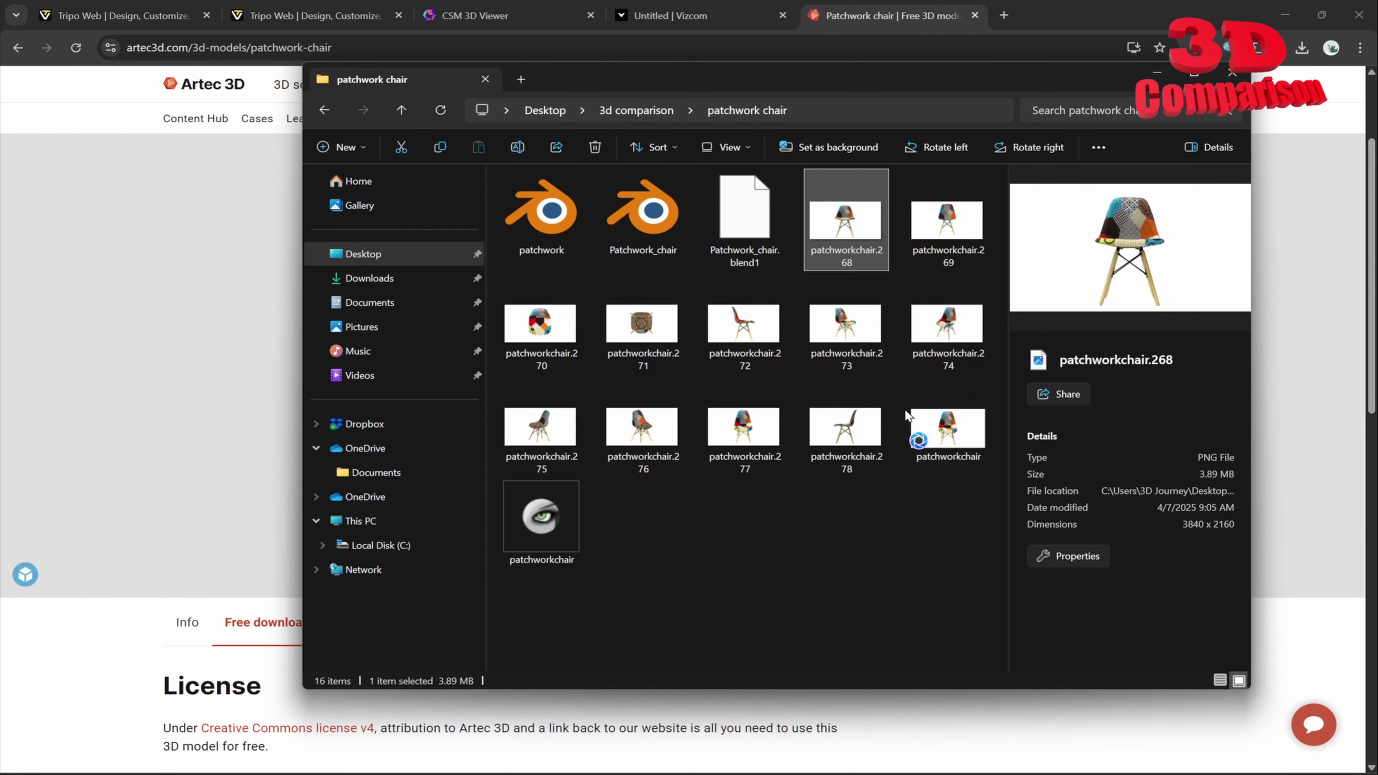
Step: Switch to Blender and open the Shading workspace with the seat of the Patchwork chair Artec model in close view
{"action": "left_click", "coordinate": [817, 568]}
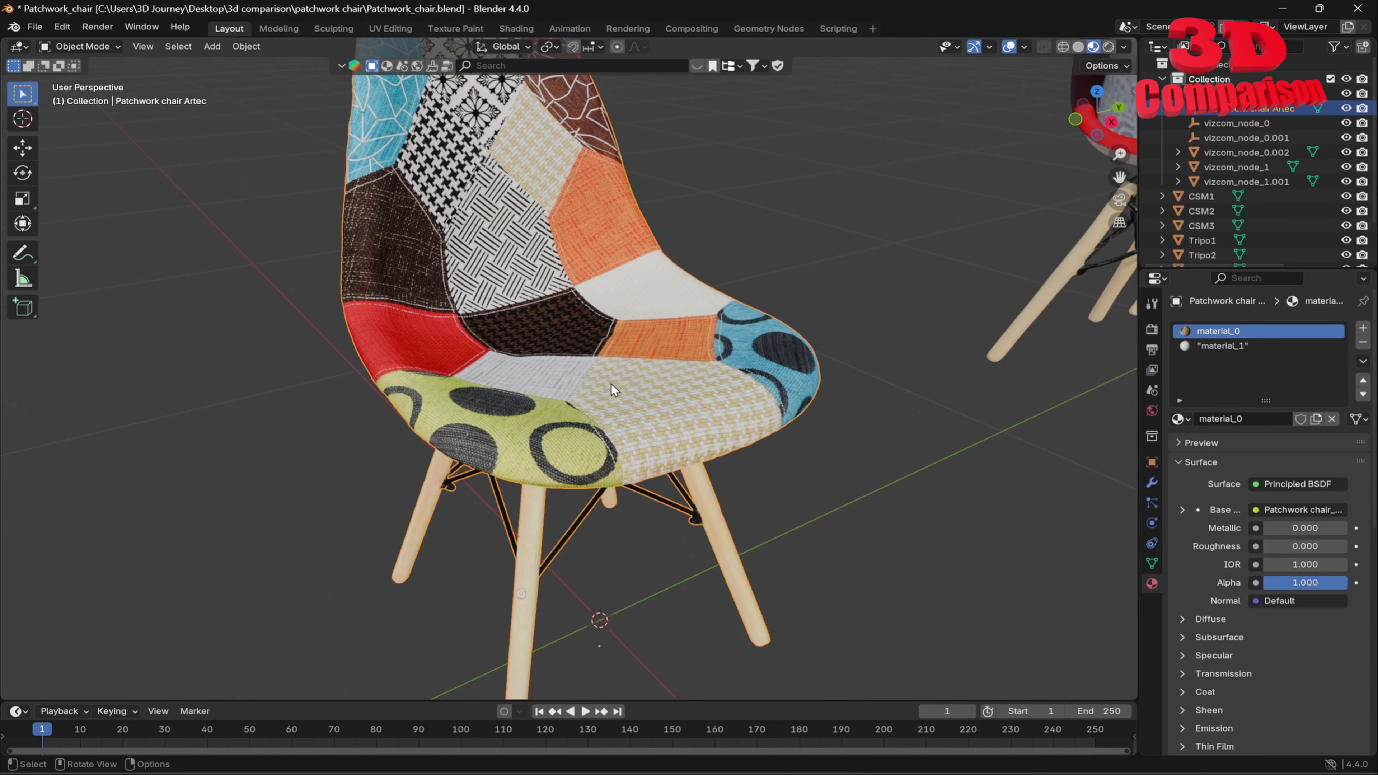
{"action": "scroll", "coordinate": [562, 336], "scroll_direction": "down", "scroll_amount": 3}
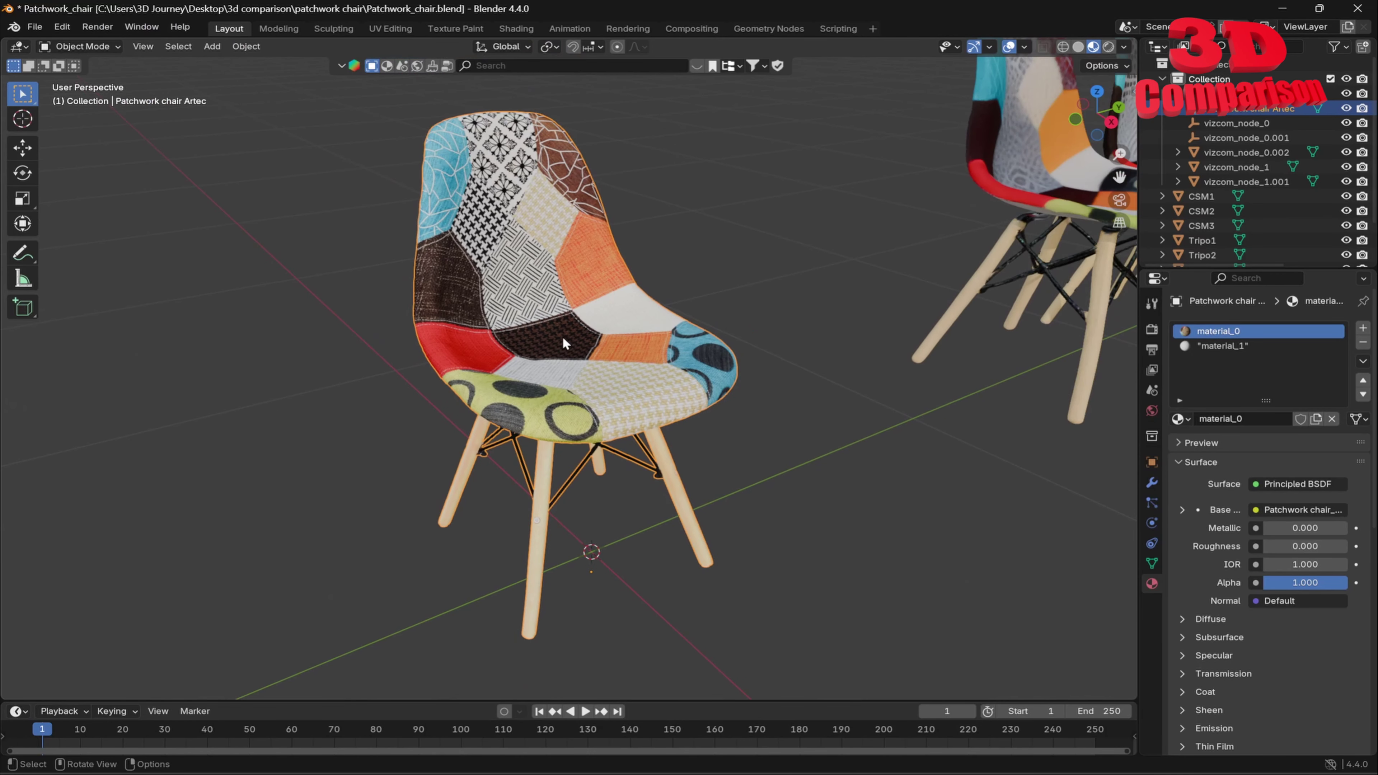
{"action": "left_click", "coordinate": [517, 28]}
{"action": "scroll", "coordinate": [539, 318], "scroll_direction": "up", "scroll_amount": 4}
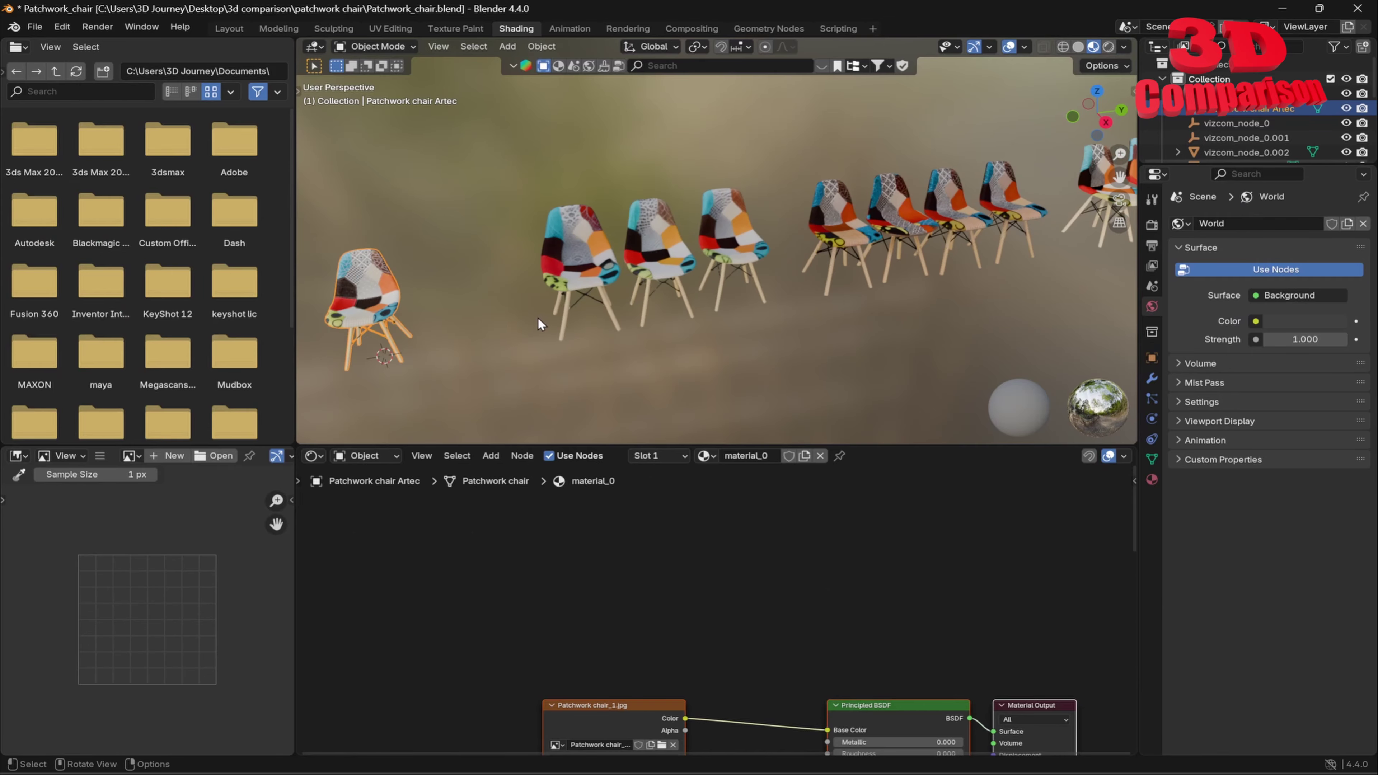
{"action": "middle_click_drag", "start_coordinate": [537, 318], "coordinate": [580, 322]}
{"action": "scroll", "coordinate": [580, 322], "scroll_direction": "up", "scroll_amount": 8}
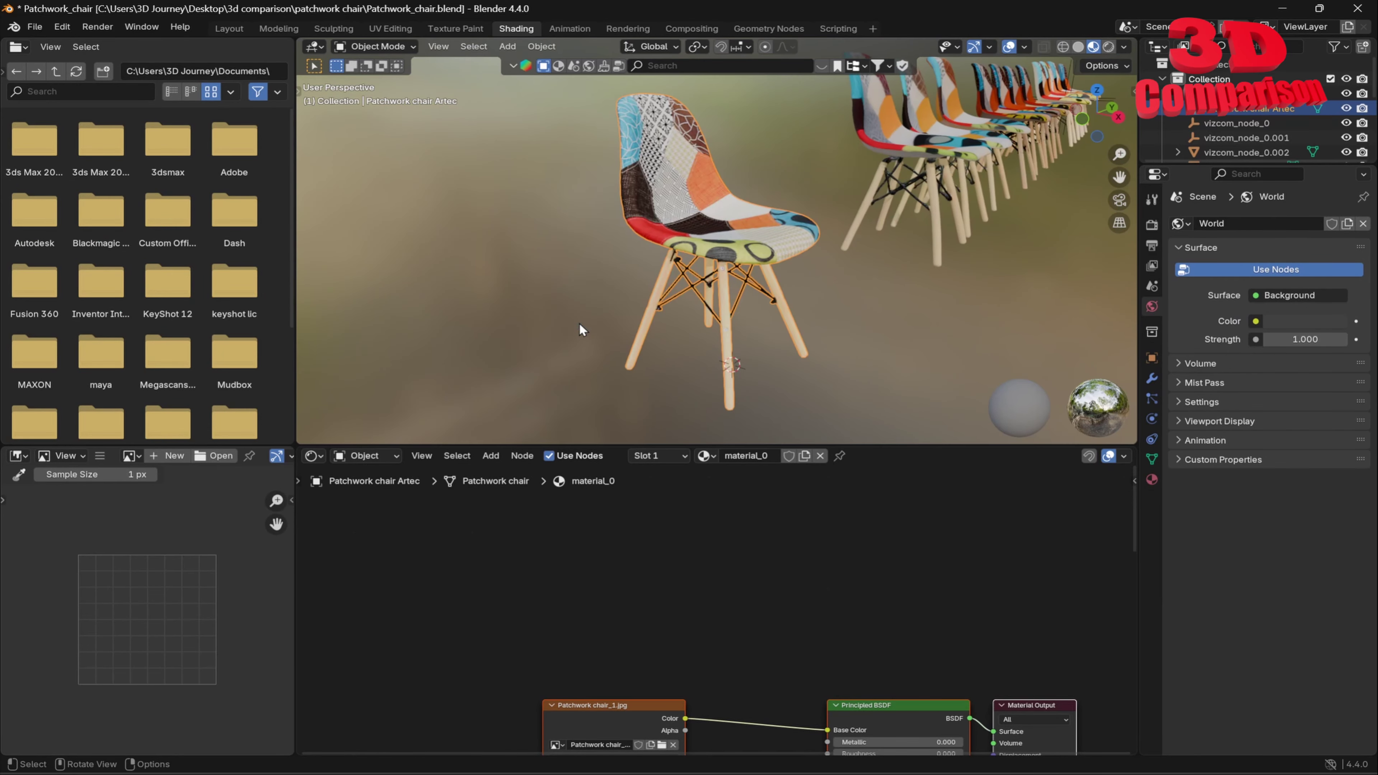
{"action": "middle_click_drag", "start_coordinate": [790, 260], "coordinate": [713, 266]}
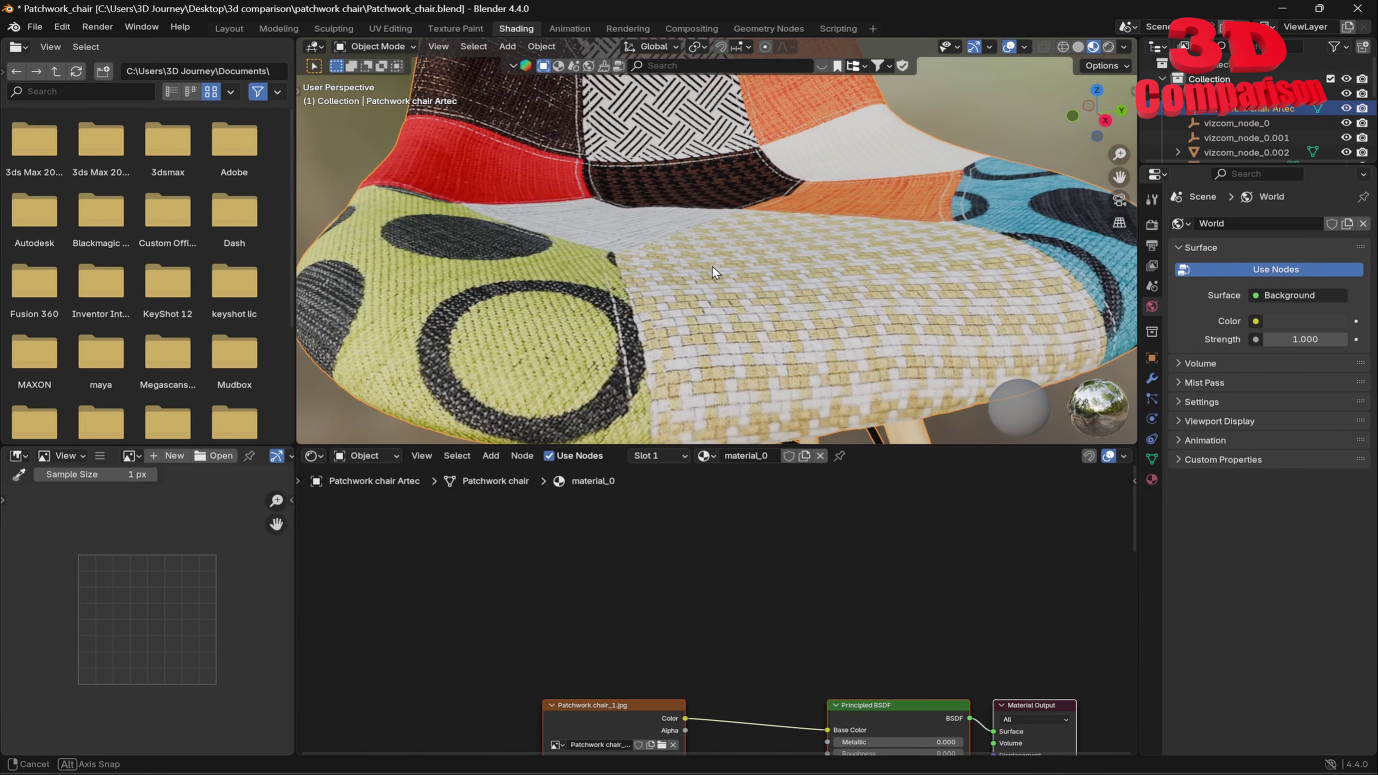
Step: Enlarge the node editor around the material_0 nodes and check the image choices of the Patchwork chair_1.jpg texture node
{"action": "middle_click_drag", "start_coordinate": [748, 624], "coordinate": [721, 495]}
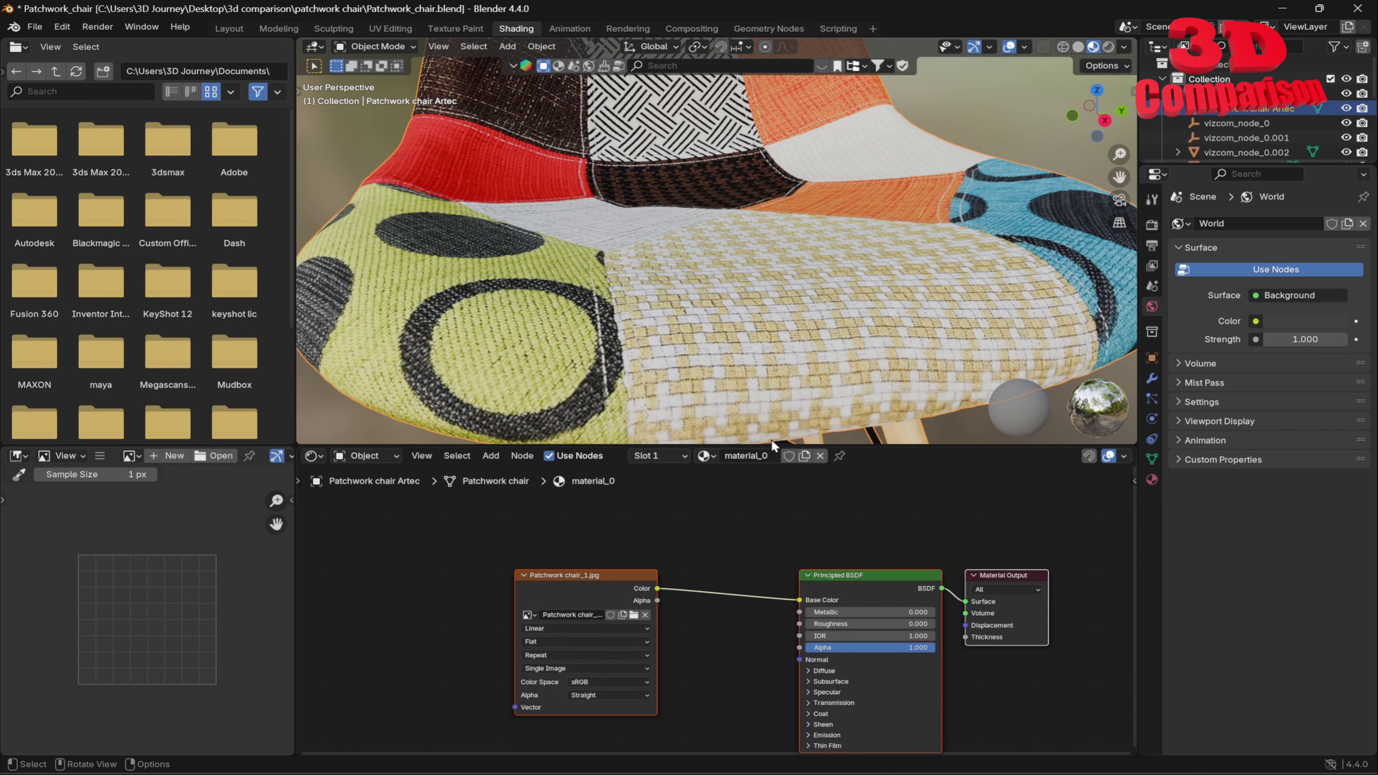
{"action": "left_click_drag", "start_coordinate": [771, 446], "coordinate": [771, 389]}
{"action": "middle_click_drag", "start_coordinate": [718, 534], "coordinate": [689, 502]}
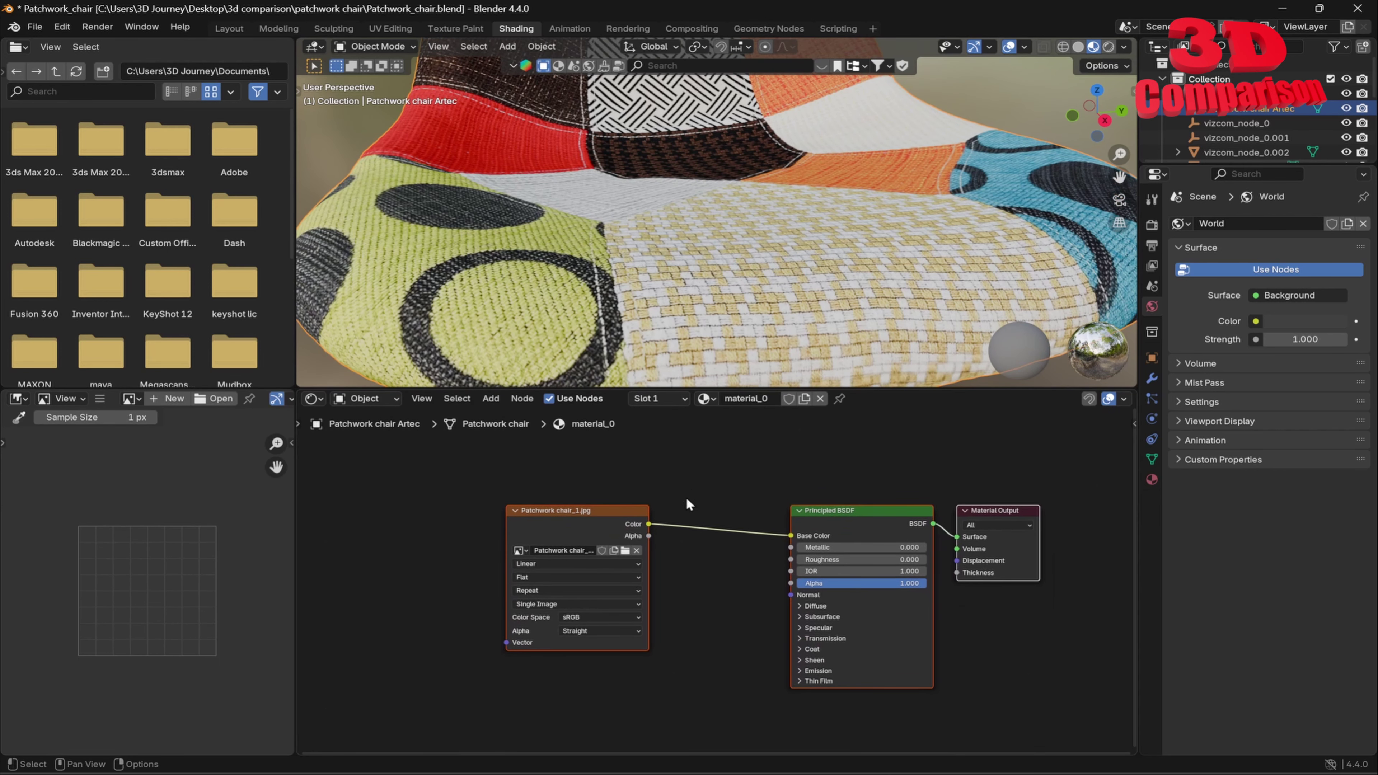
{"action": "left_click", "coordinate": [523, 551]}
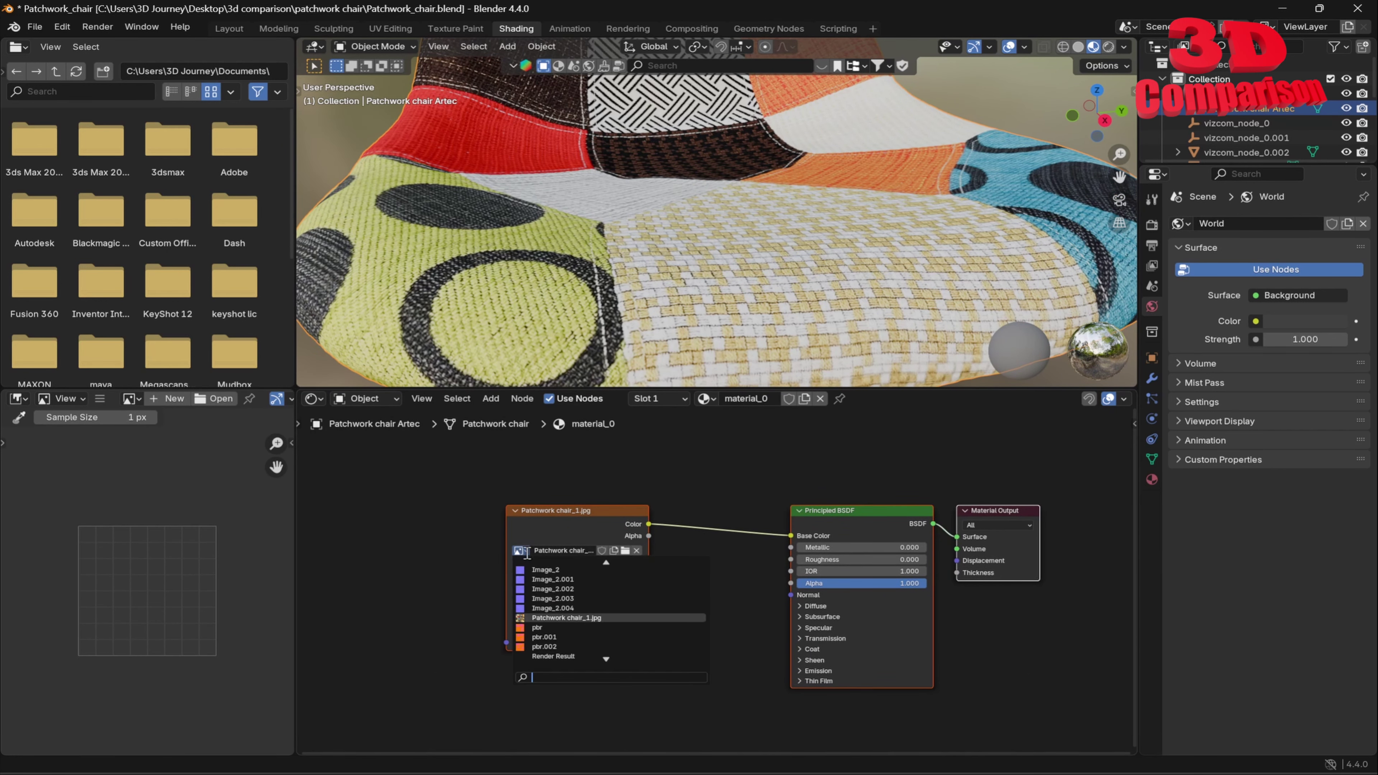
{"action": "mouse_move", "coordinate": [563, 622]}
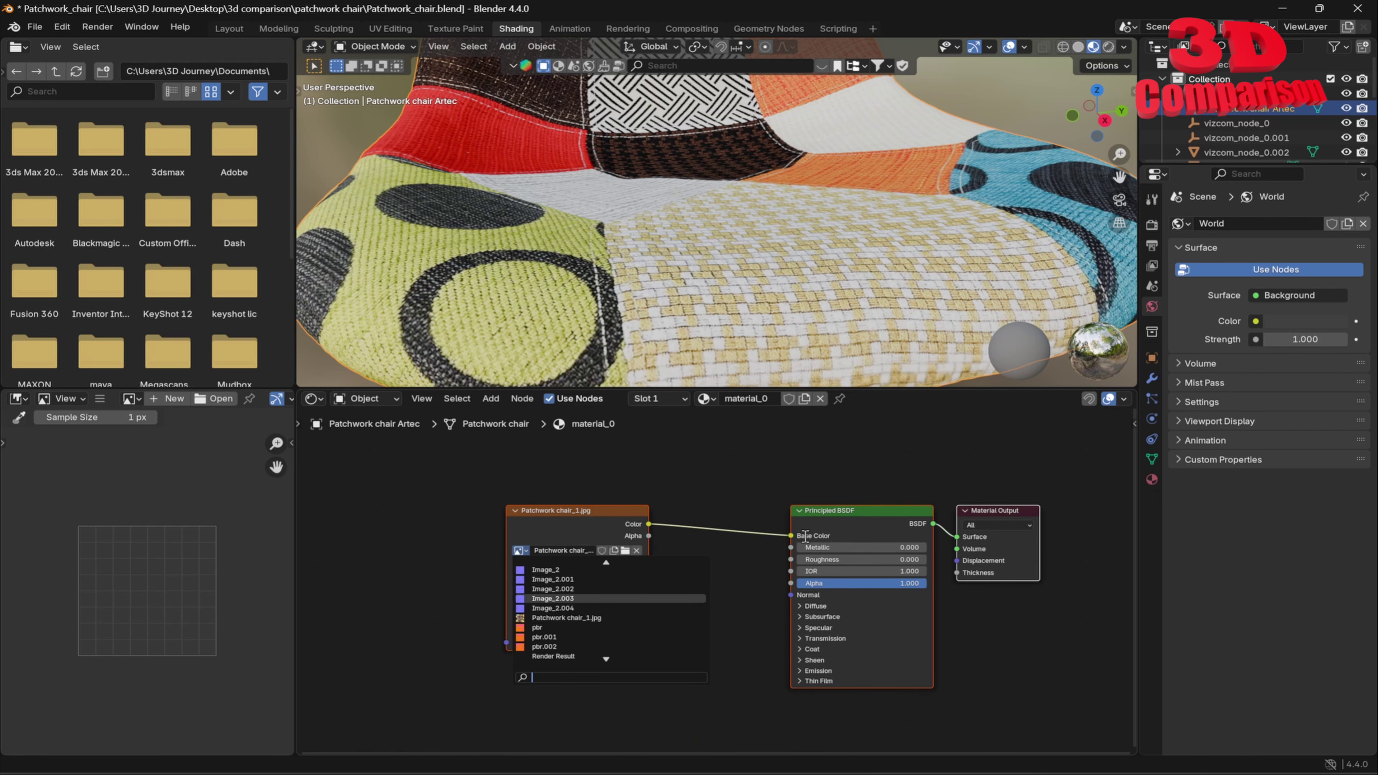
{"action": "left_click", "coordinate": [737, 480]}
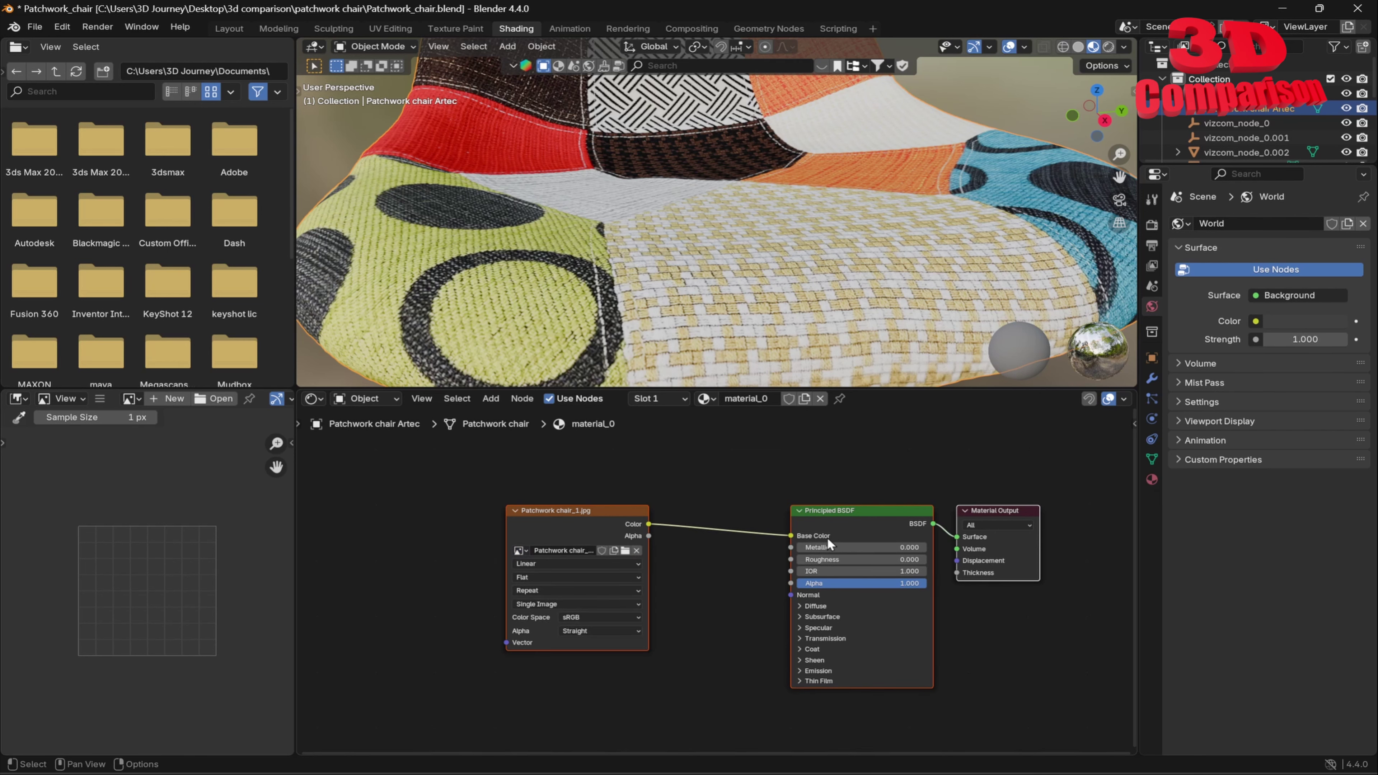
Step: Examine the fabric texture detail on the Artec chair's seat edge and backrest from several close angles
{"action": "middle_click_drag", "start_coordinate": [602, 275], "coordinate": [627, 221]}
{"action": "scroll", "coordinate": [627, 221], "scroll_direction": "up", "scroll_amount": 3}
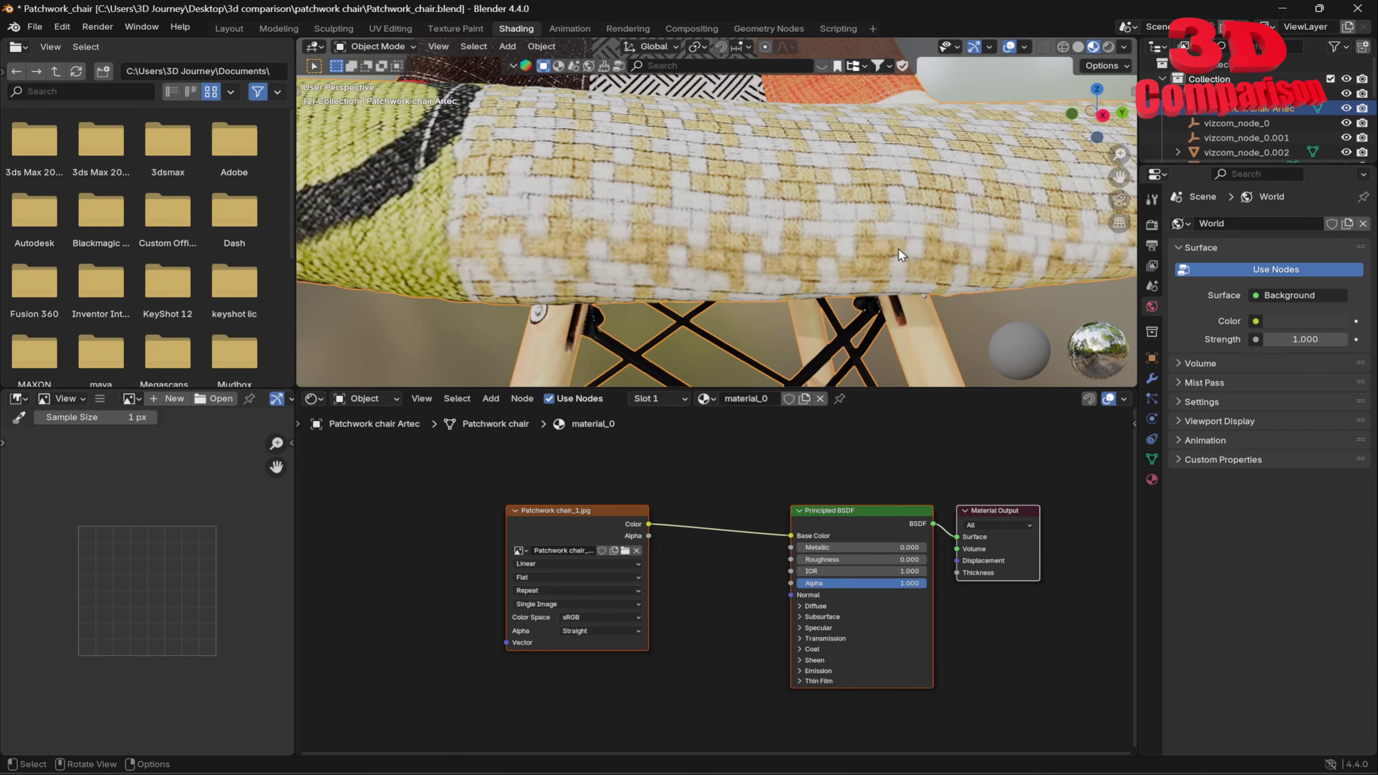
{"action": "middle_click_drag", "start_coordinate": [826, 241], "coordinate": [790, 287]}
{"action": "middle_click_drag", "start_coordinate": [697, 274], "coordinate": [748, 158]}
{"action": "scroll", "coordinate": [721, 302], "scroll_direction": "up", "scroll_amount": 4}
{"action": "scroll", "coordinate": [719, 263], "scroll_direction": "down", "scroll_amount": 6}
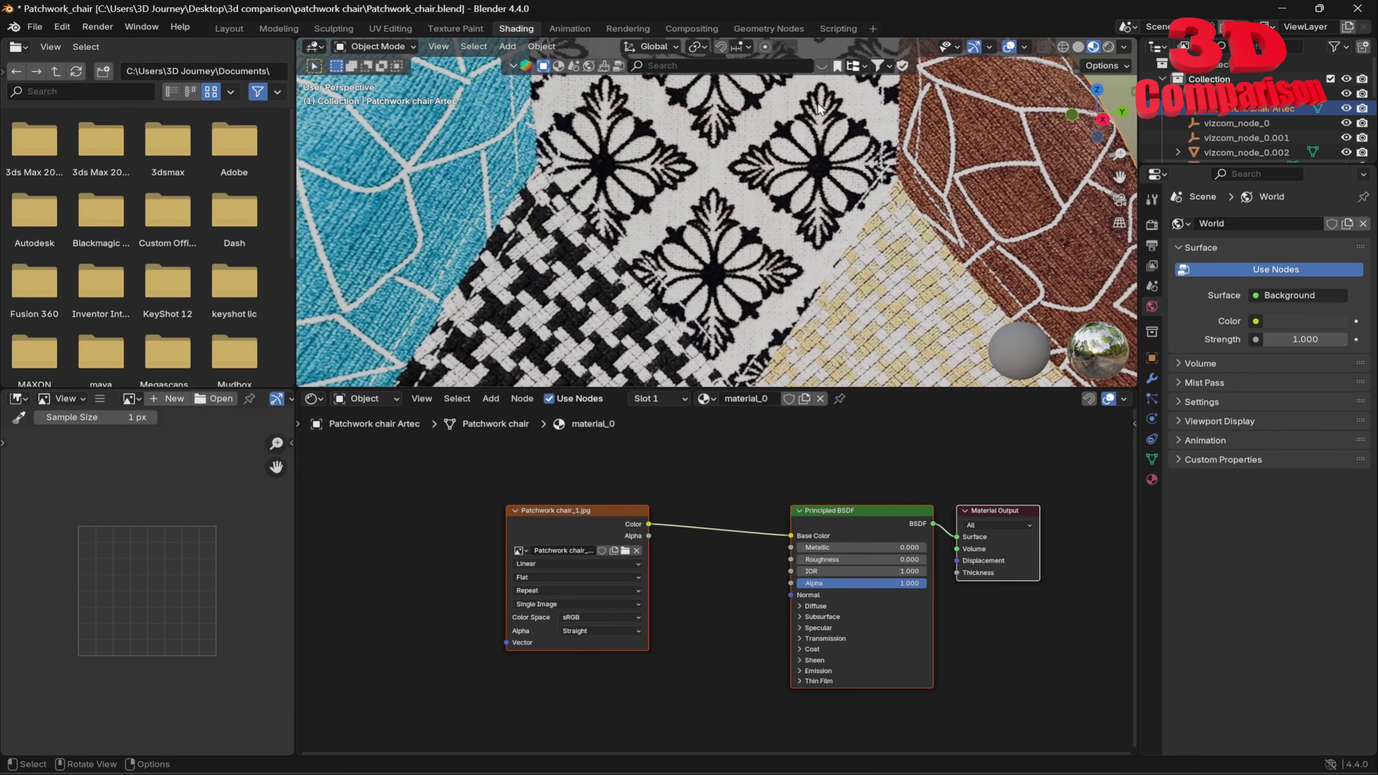
{"action": "middle_click_drag", "start_coordinate": [864, 163], "coordinate": [781, 164]}
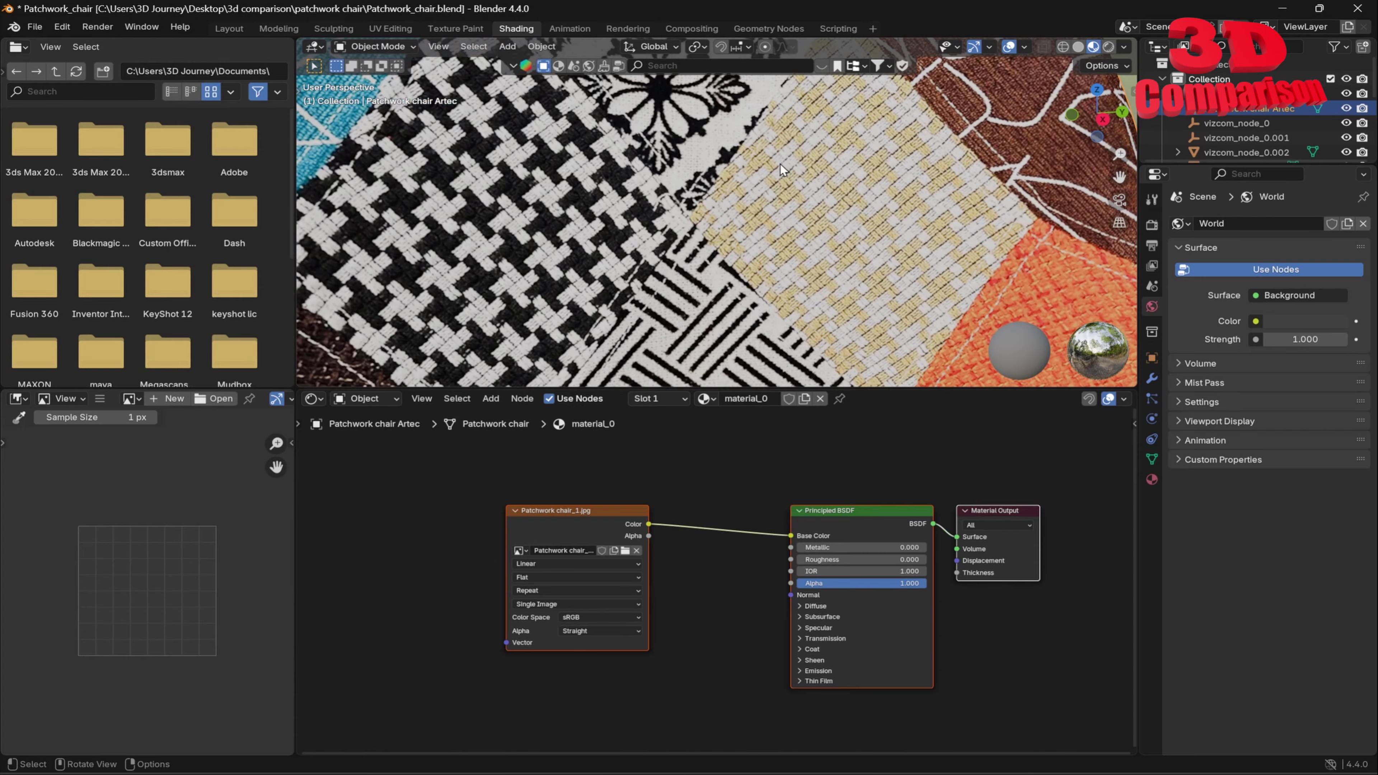
{"action": "middle_click_drag", "start_coordinate": [676, 204], "coordinate": [586, 282]}
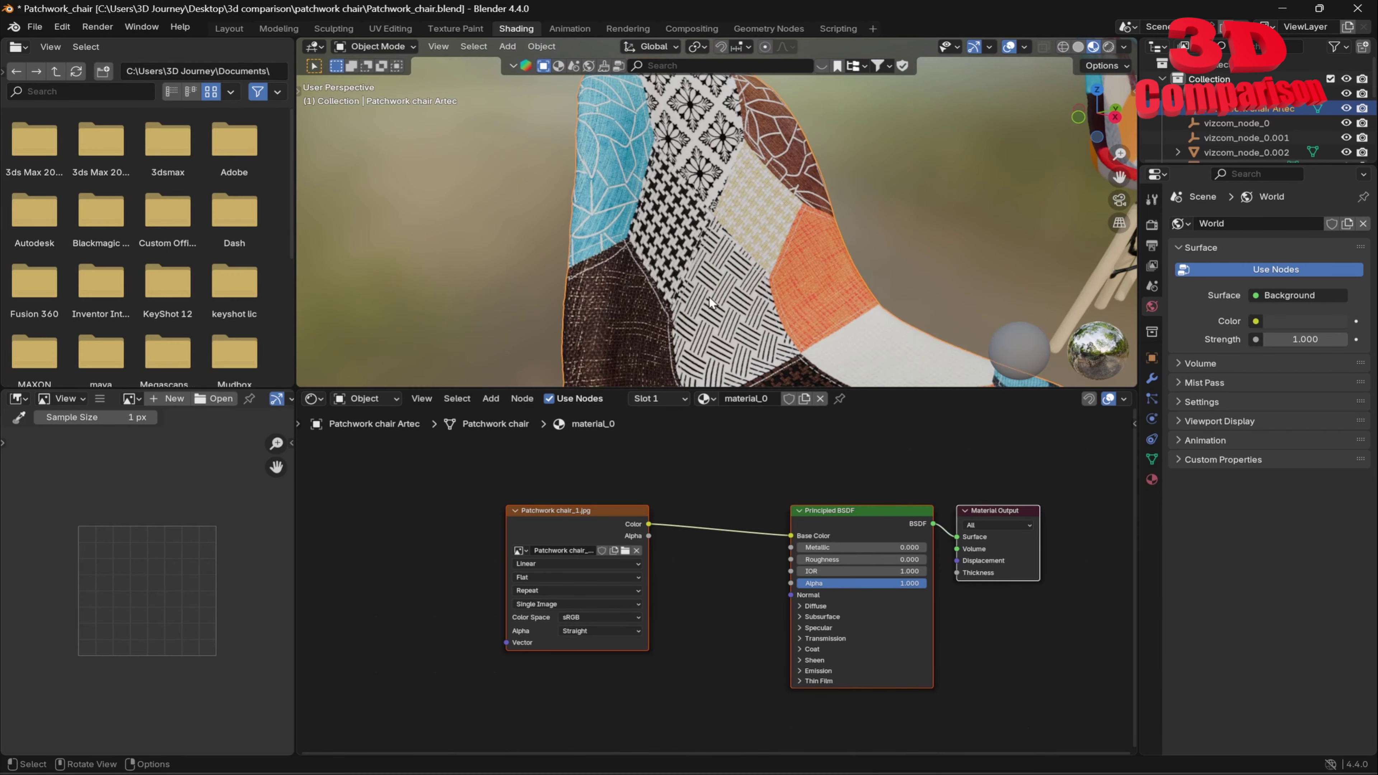
{"action": "scroll", "coordinate": [709, 174], "scroll_direction": "down", "scroll_amount": 3}
{"action": "scroll", "coordinate": [875, 211], "scroll_direction": "down", "scroll_amount": 3}
Step: Select the CSM1 chair to show its OBJ_Material nodes and frame it together with the neighbouring CSM chairs
{"action": "left_click", "coordinate": [1014, 201]}
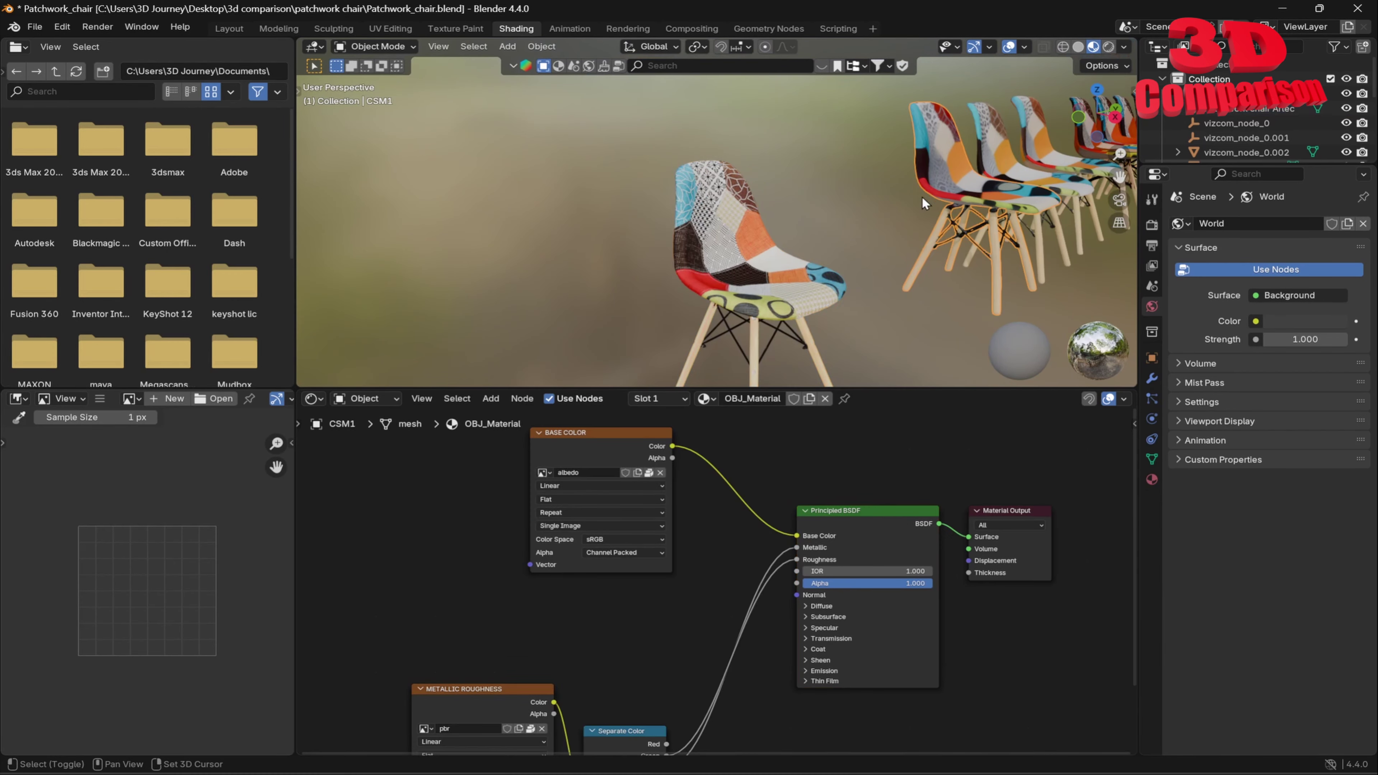
{"action": "middle_click_drag", "start_coordinate": [1013, 203], "coordinate": [490, 218], "text": "shift"}
{"action": "middle_click_drag", "start_coordinate": [726, 226], "coordinate": [695, 244]}
{"action": "scroll", "coordinate": [1246, 146], "scroll_direction": "down", "scroll_amount": 3}
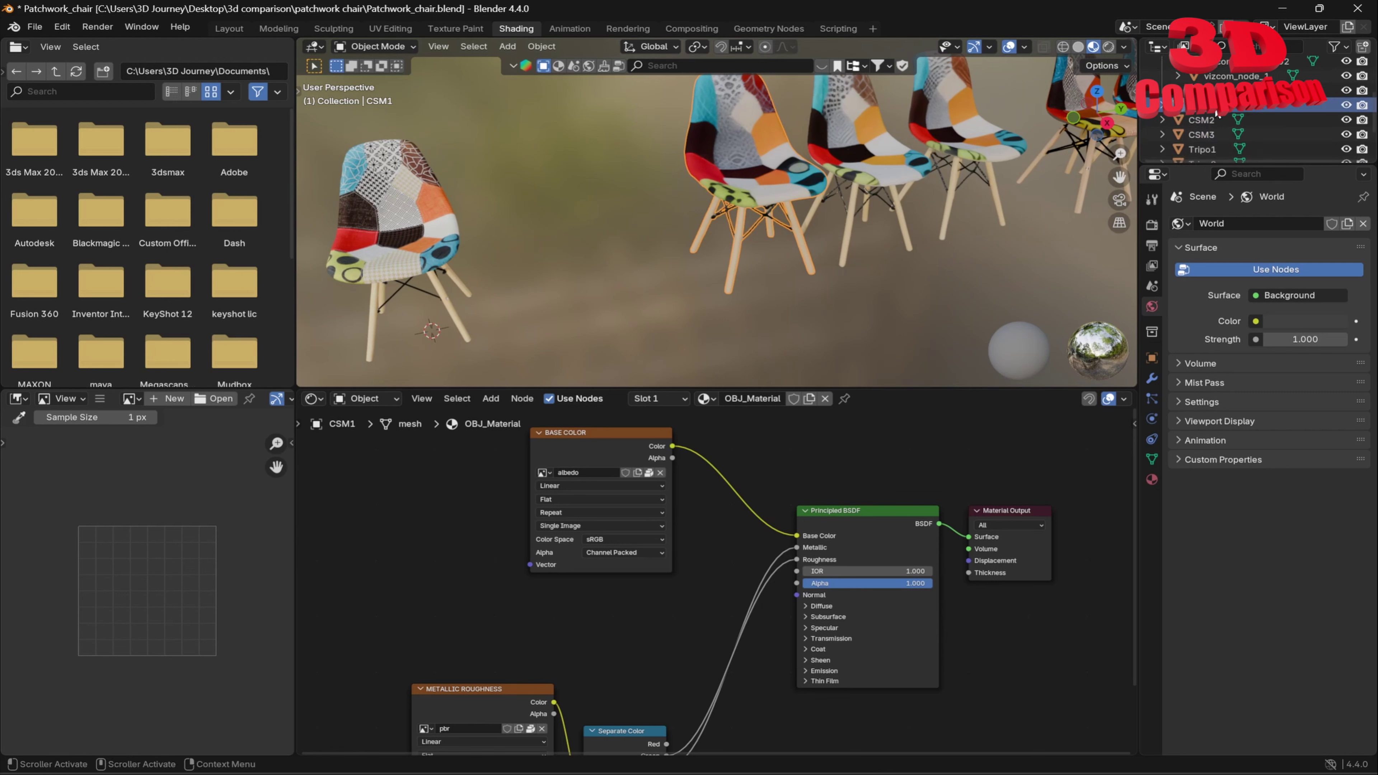
{"action": "scroll", "coordinate": [823, 214], "scroll_direction": "up", "scroll_amount": 6}
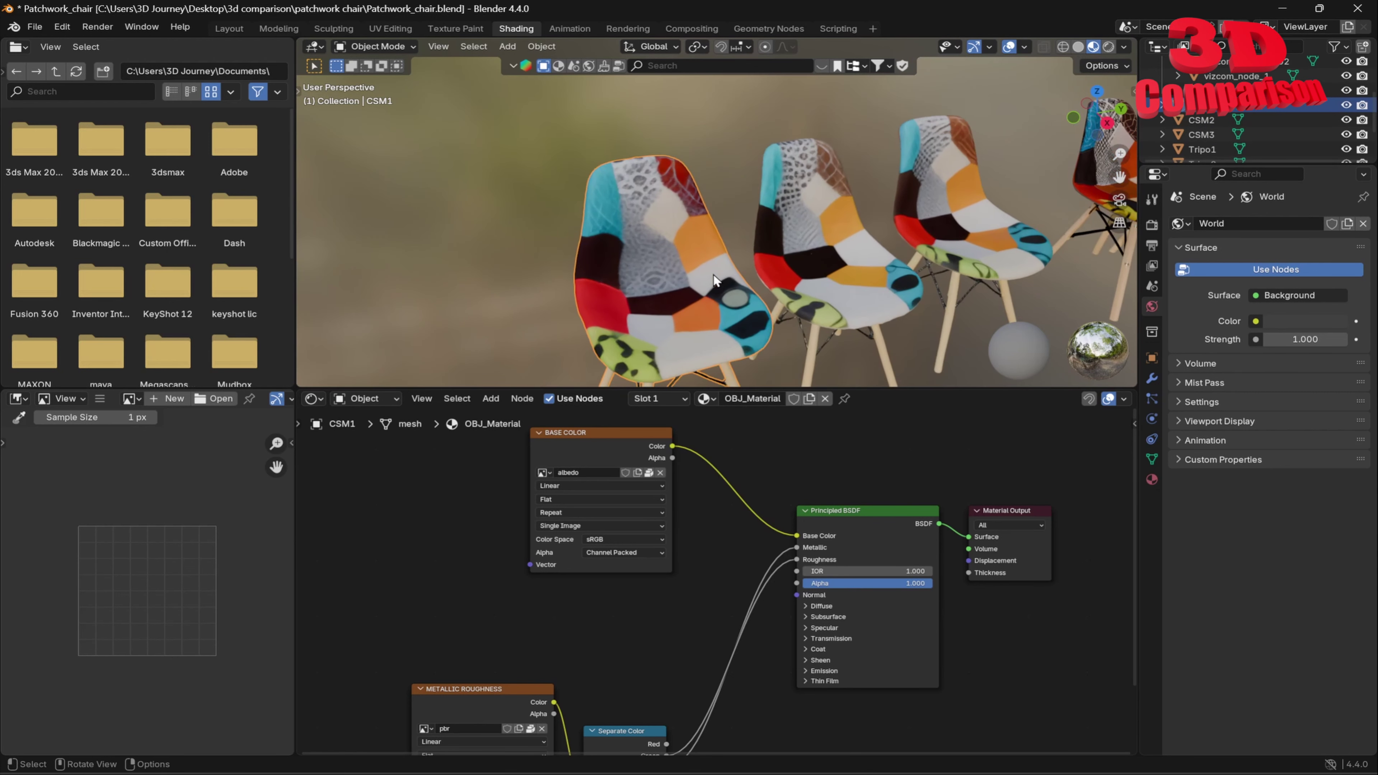
Step: Examine the CSM1 chair's backrest texture up close and check the image choices of its BASE COLOR node
{"action": "scroll", "coordinate": [726, 275], "scroll_direction": "up", "scroll_amount": 5}
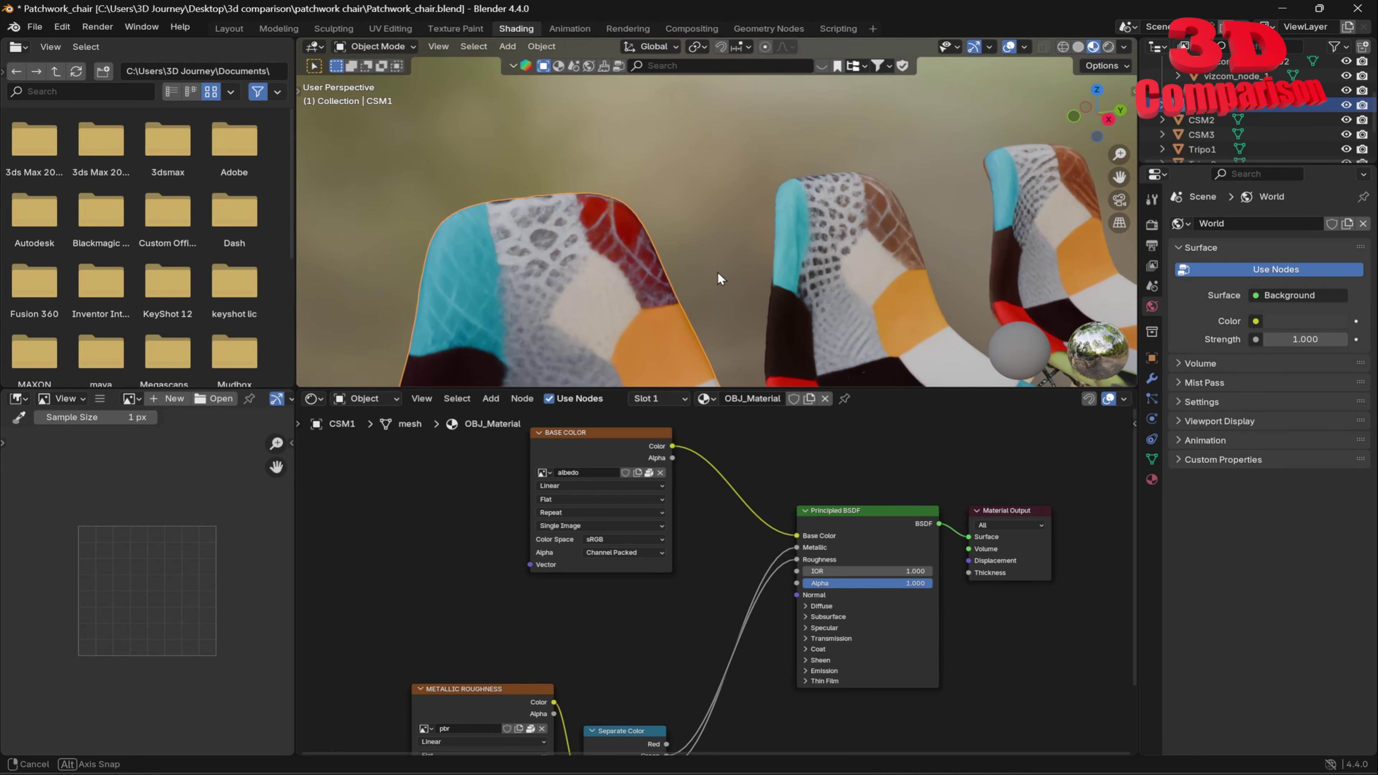
{"action": "middle_click_drag", "start_coordinate": [723, 279], "coordinate": [762, 197], "text": "shift"}
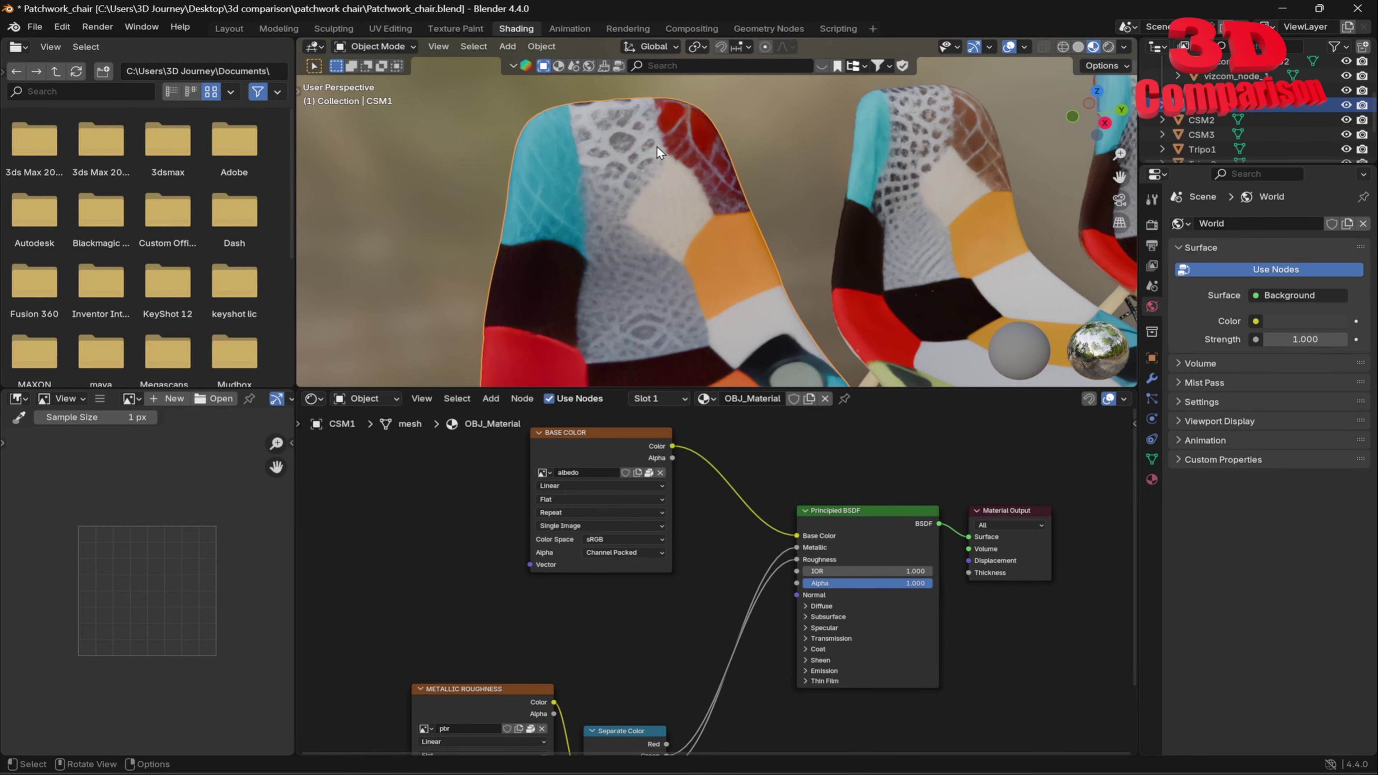
{"action": "left_click", "coordinate": [544, 471]}
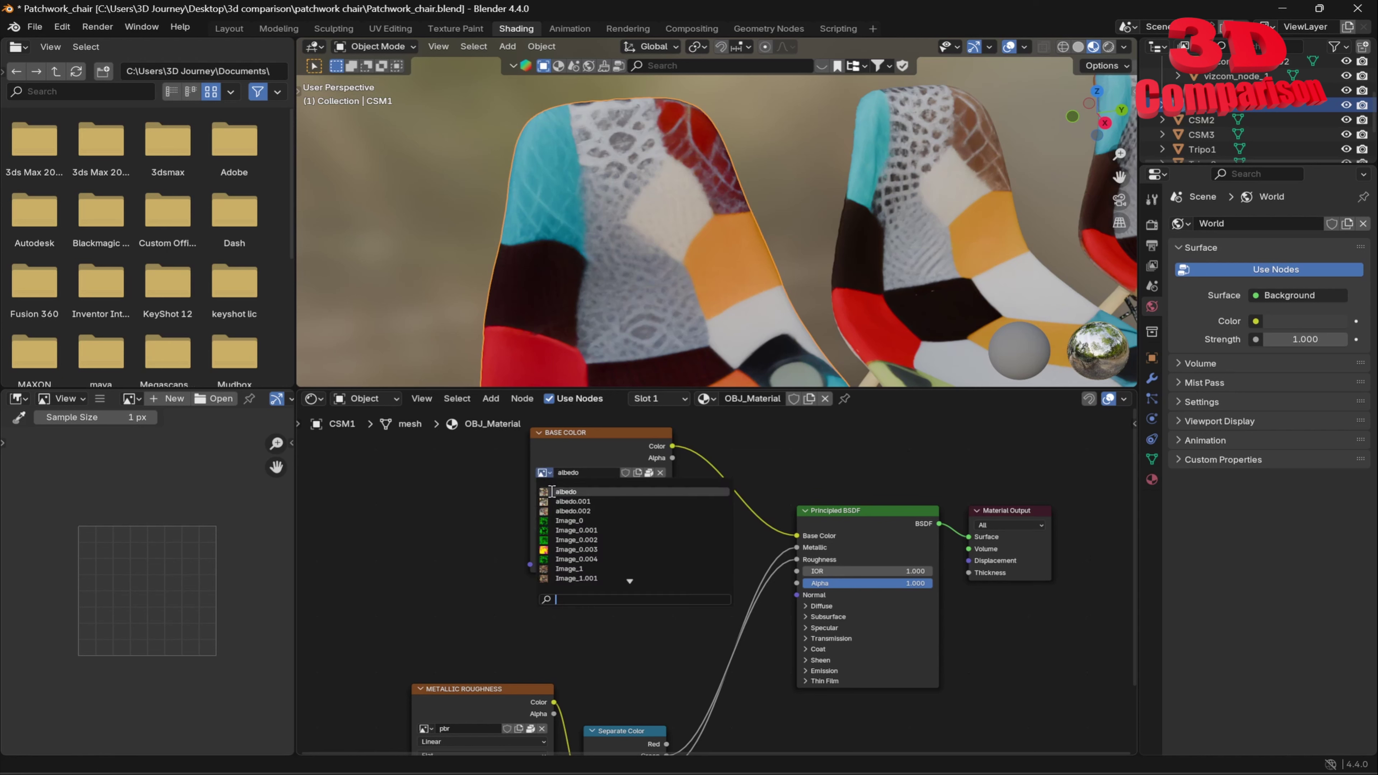
{"action": "mouse_move", "coordinate": [544, 492]}
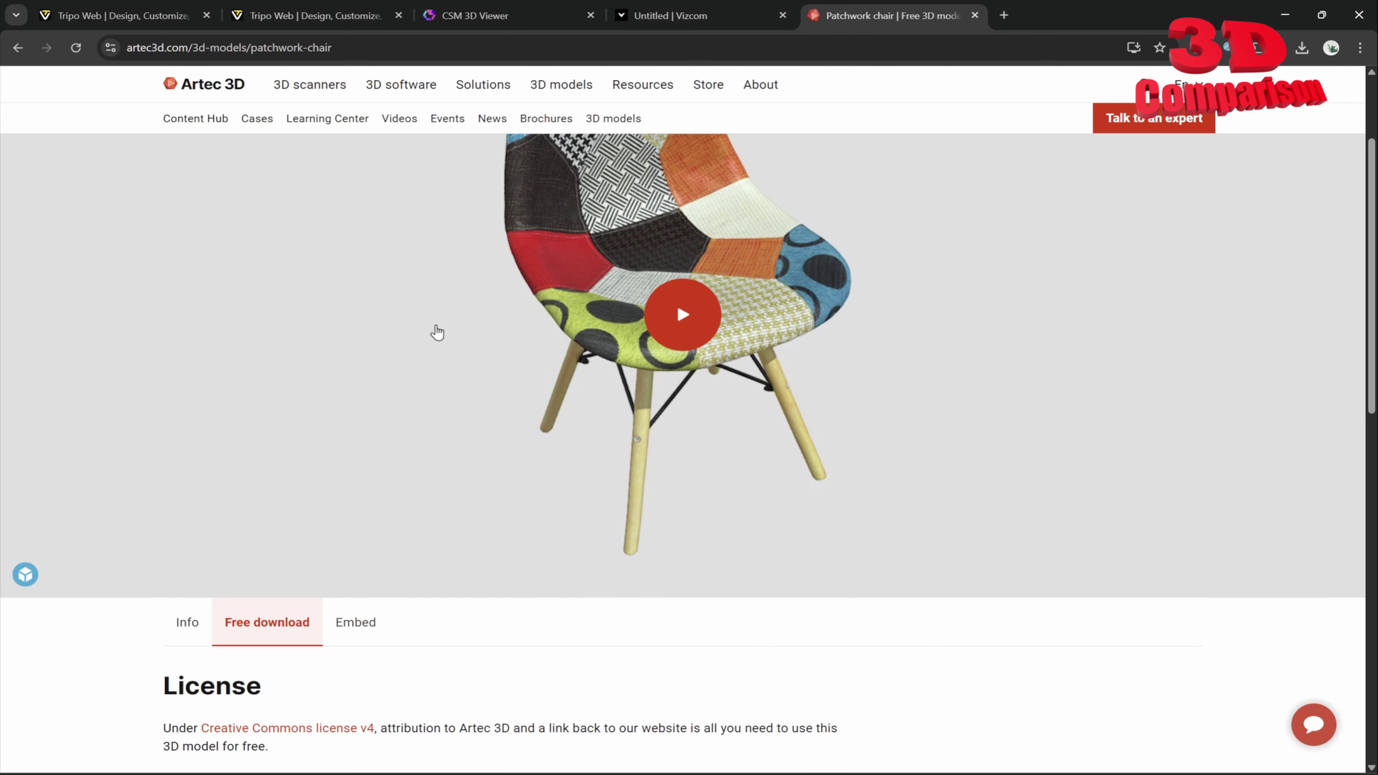
Step: Switch to the CSM 3D Viewer page in the browser and inspect the chair's underside, leg frame and seat textures
{"action": "left_click", "coordinate": [475, 15]}
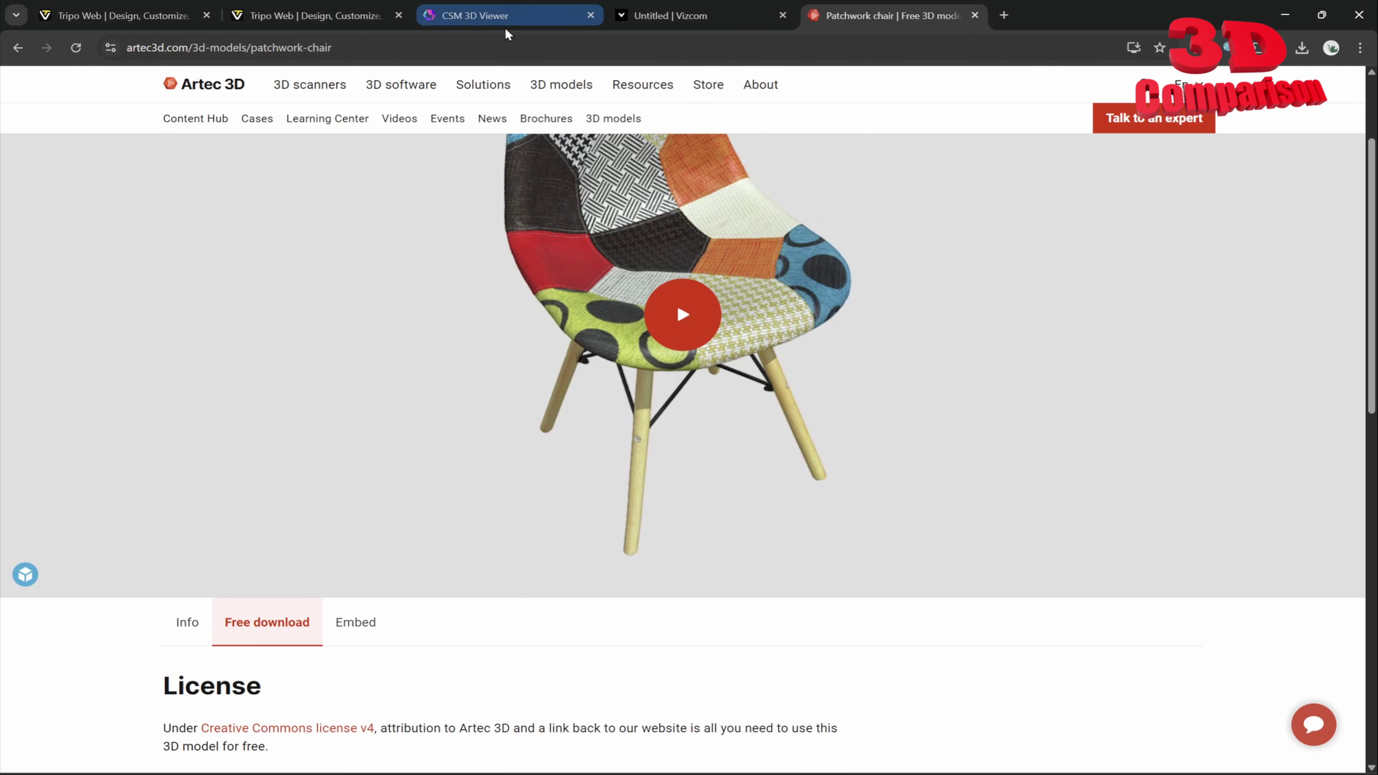
{"action": "left_click", "coordinate": [946, 430]}
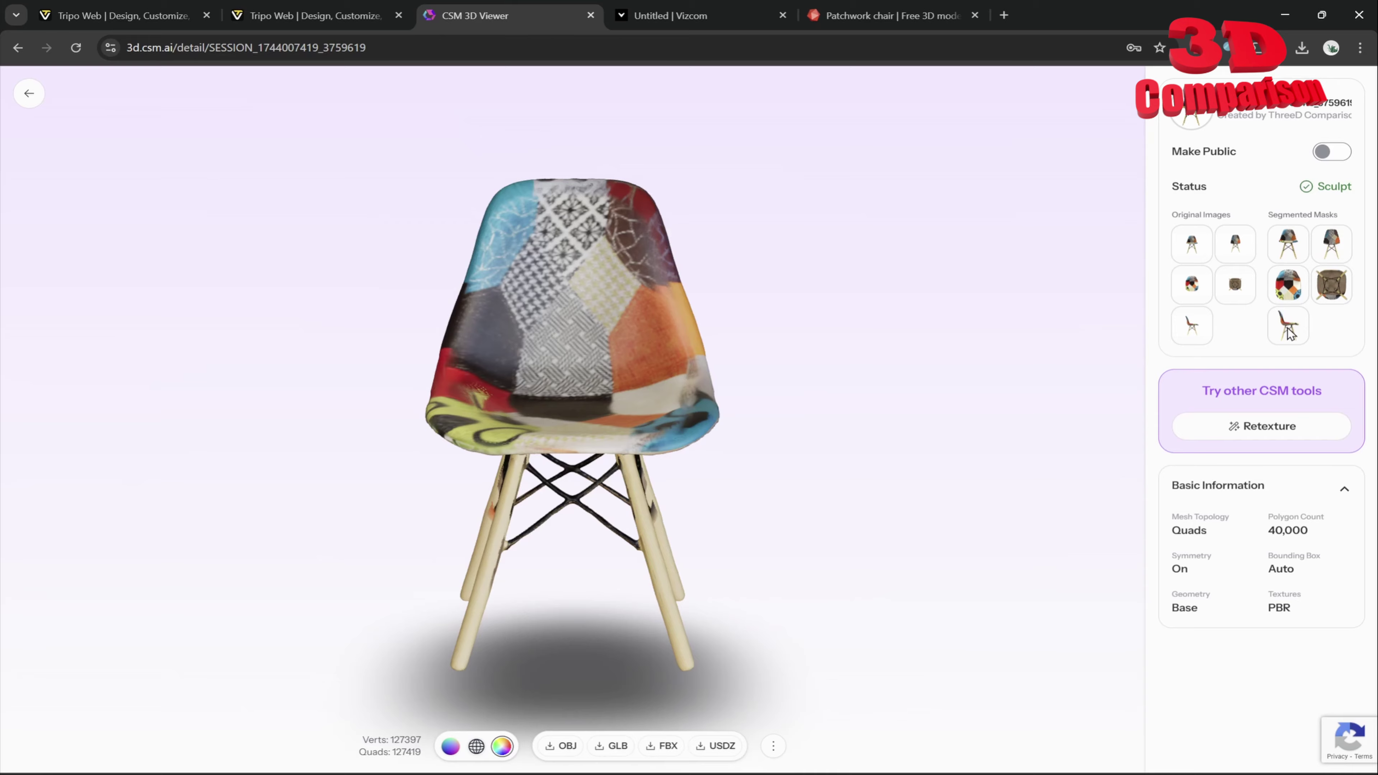
{"action": "left_click_drag", "start_coordinate": [912, 375], "coordinate": [498, 319]}
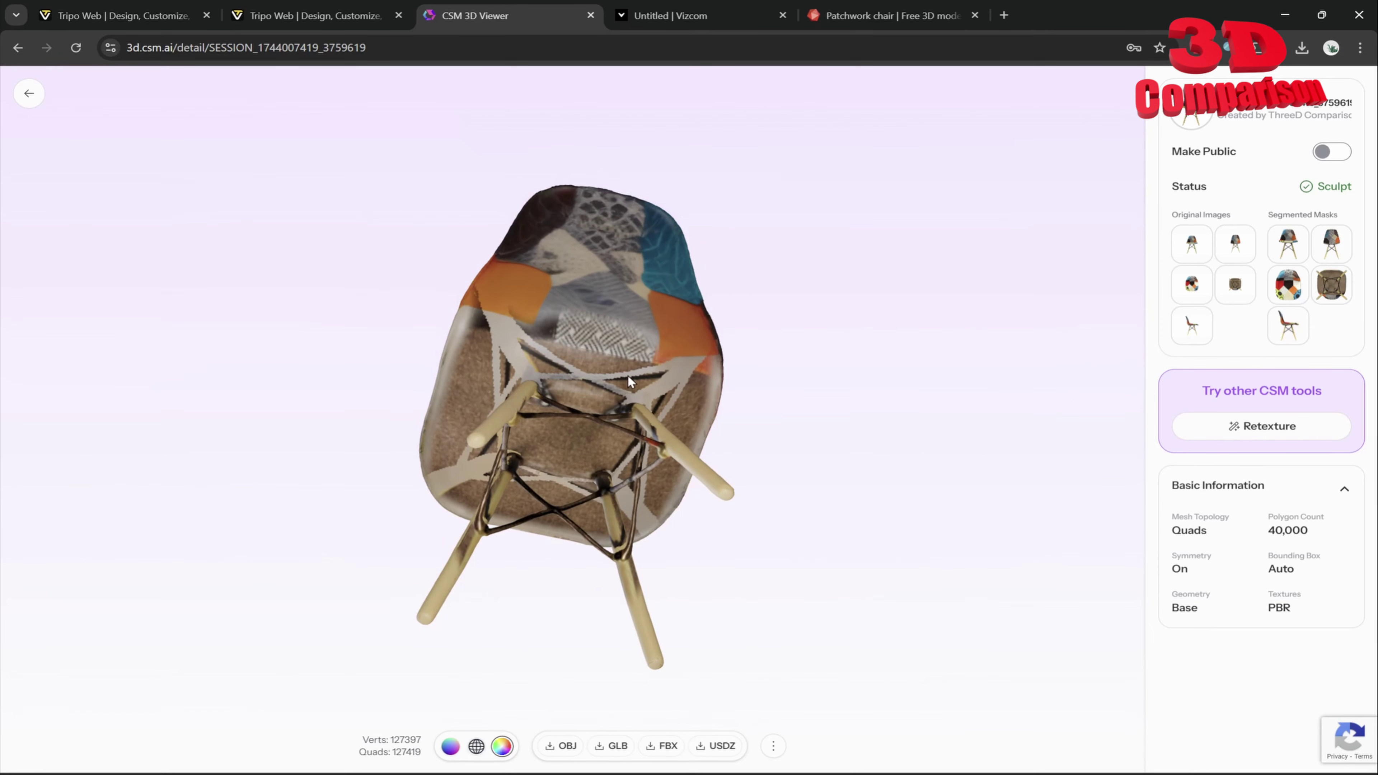
{"action": "left_click_drag", "start_coordinate": [628, 375], "coordinate": [507, 295]}
{"action": "scroll", "coordinate": [592, 408], "scroll_direction": "up", "scroll_amount": 5}
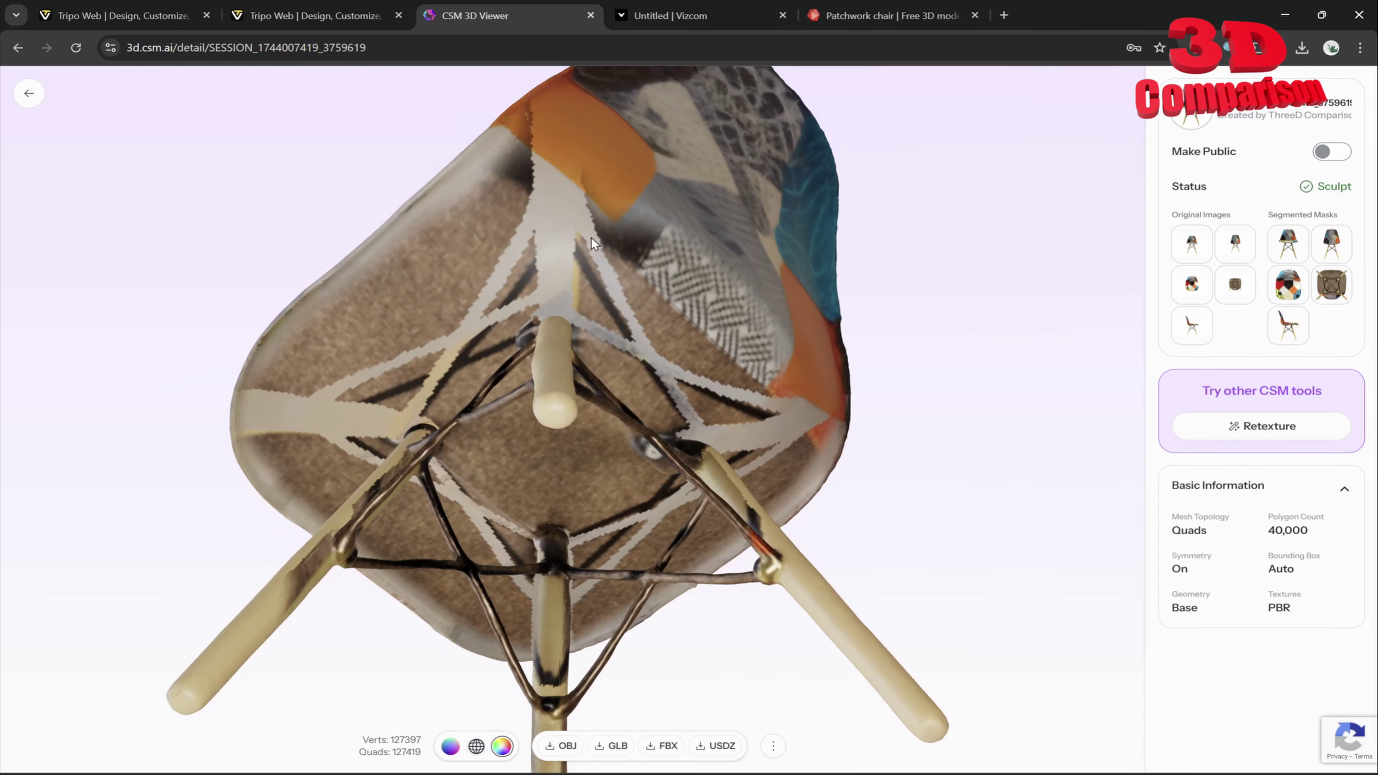
{"action": "left_click_drag", "start_coordinate": [591, 238], "coordinate": [720, 426]}
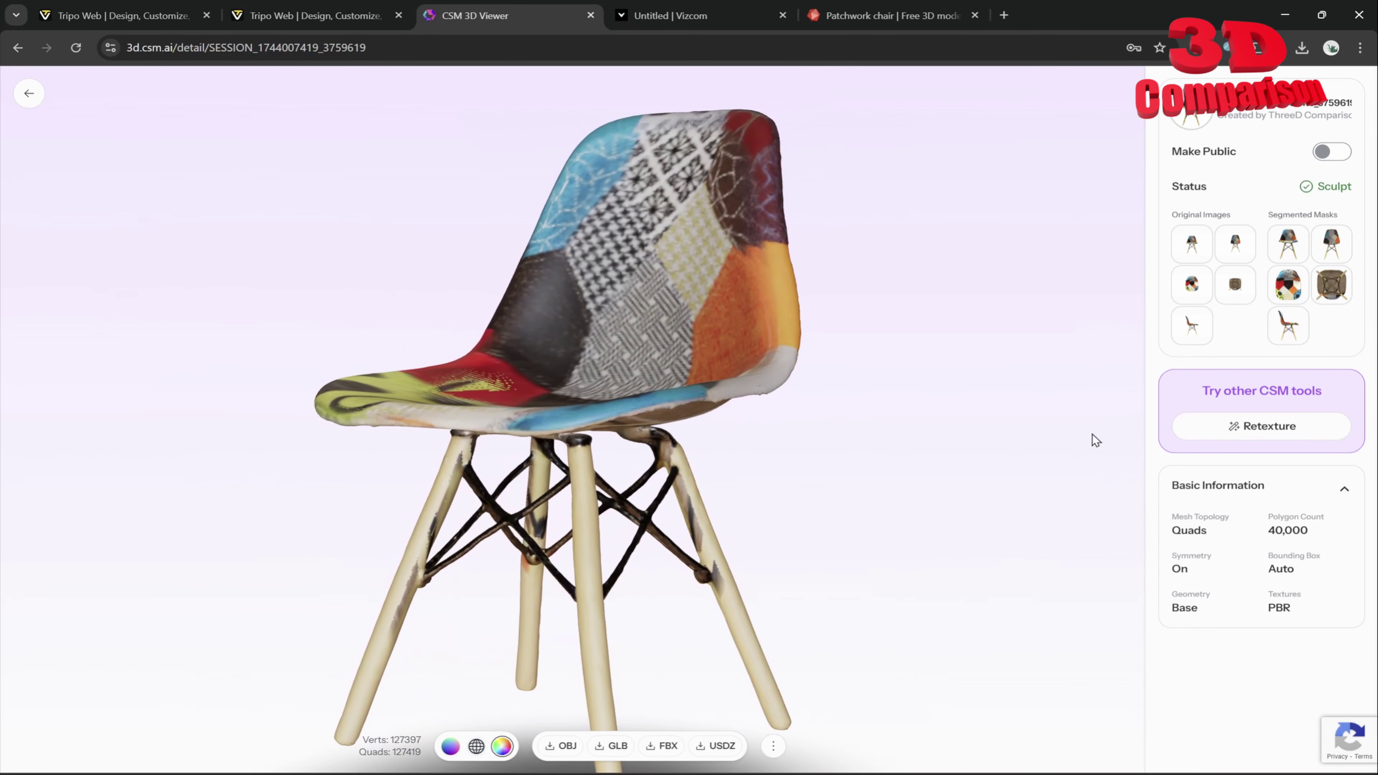
Step: Open the chair in AI Retexturing, begin the introductory tour and view the model from below and above
{"action": "left_click", "coordinate": [1260, 427]}
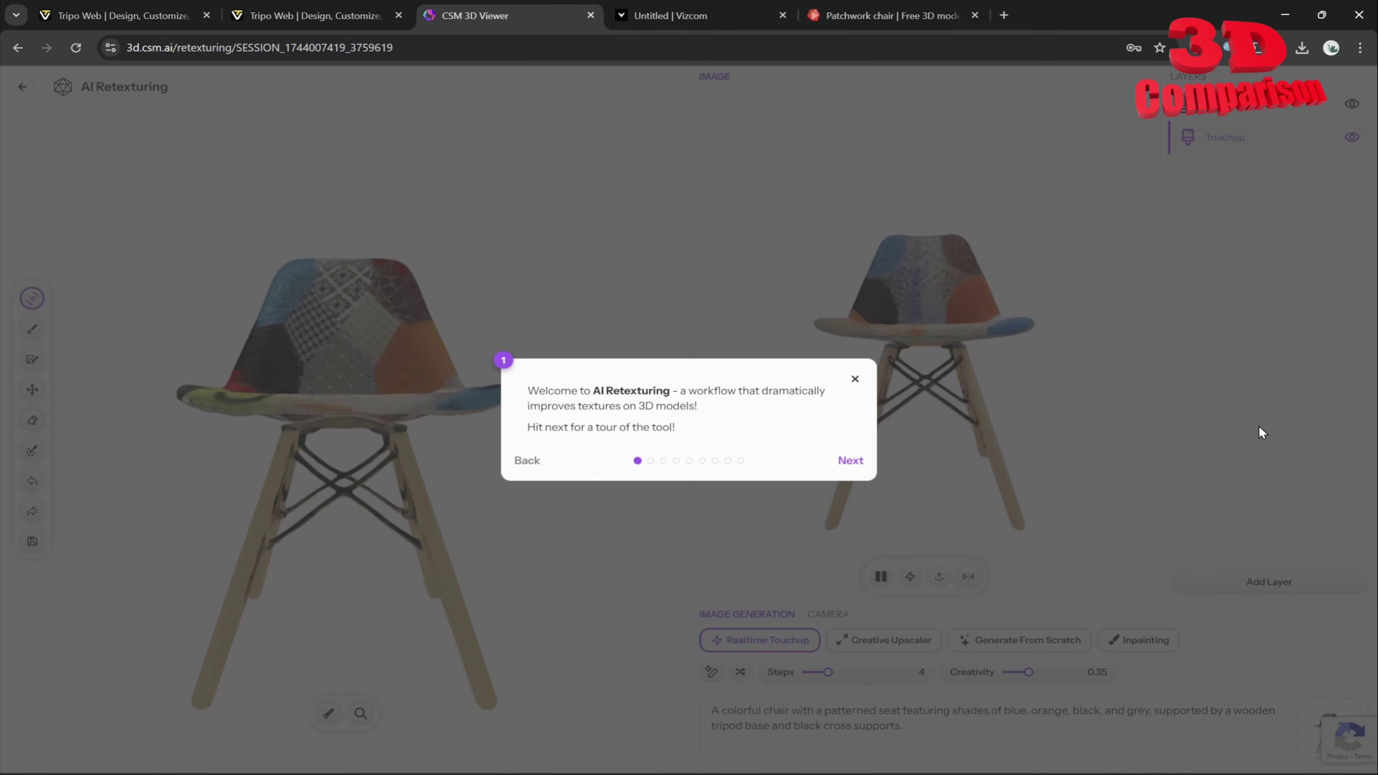
{"action": "left_click", "coordinate": [851, 461]}
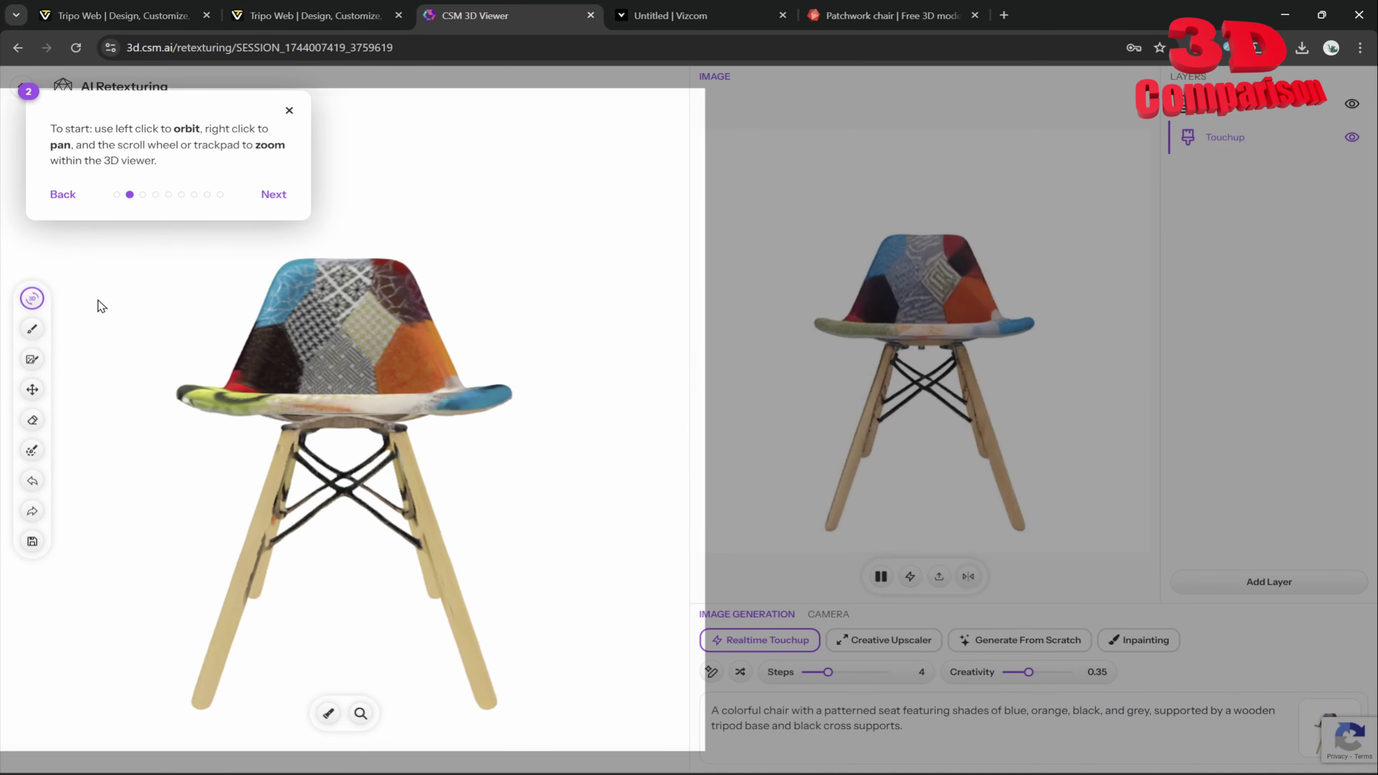
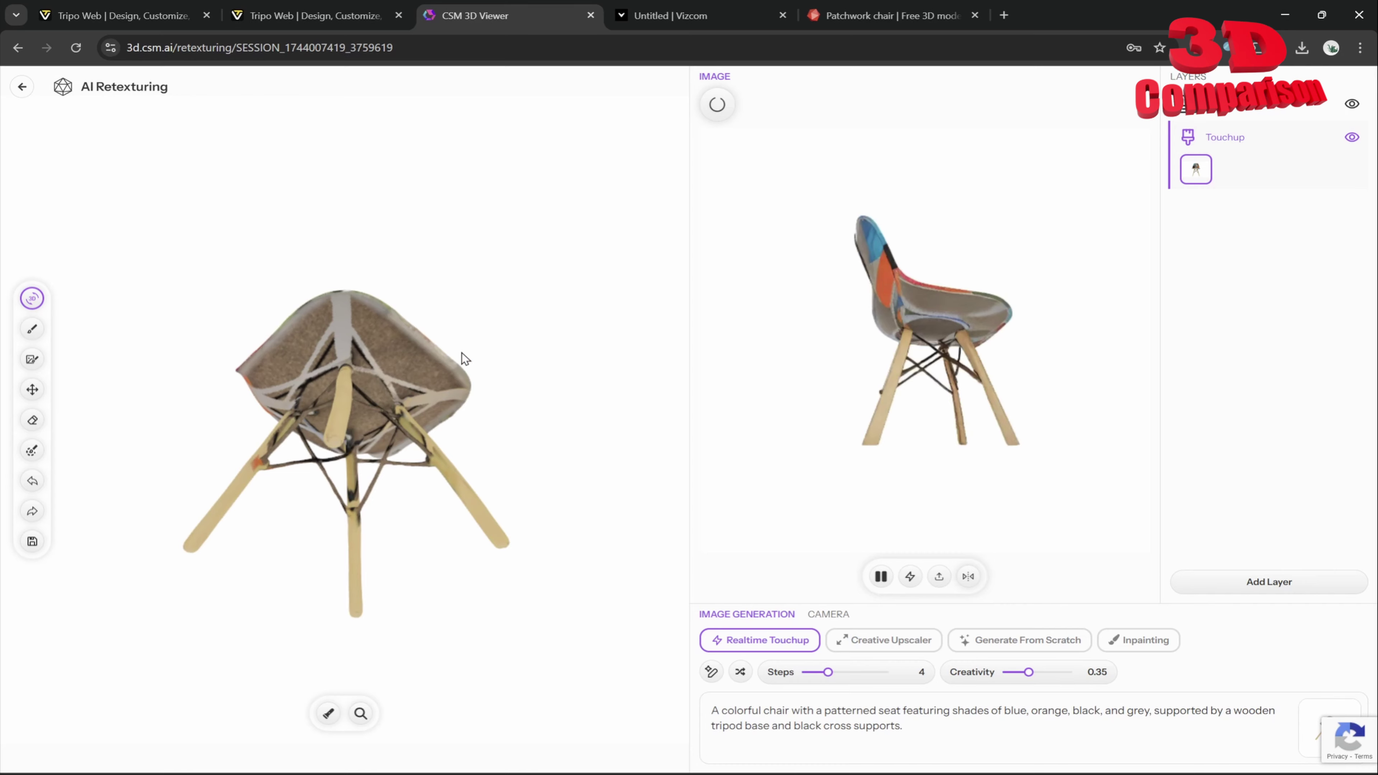
{"action": "left_click_drag", "start_coordinate": [461, 353], "coordinate": [458, 520]}
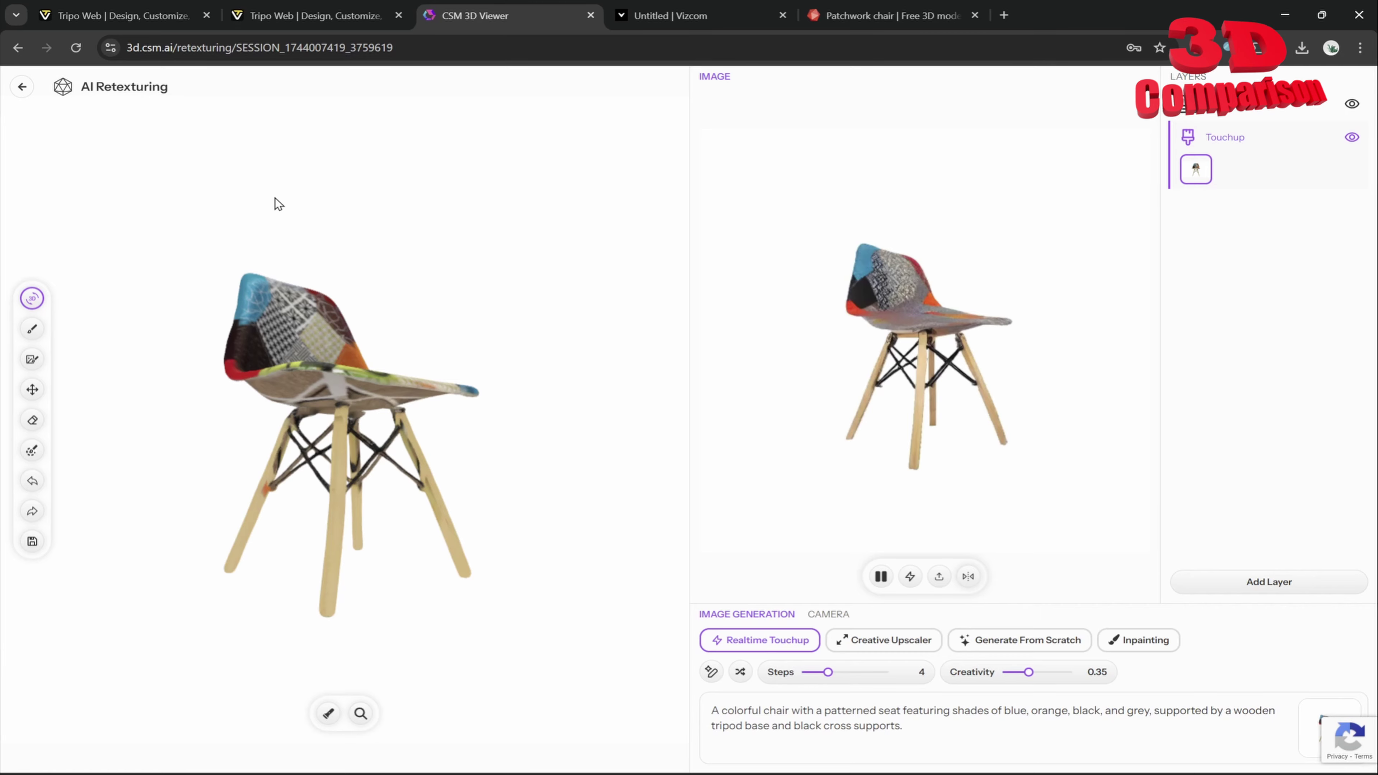
{"action": "left_click_drag", "start_coordinate": [329, 368], "coordinate": [351, 466]}
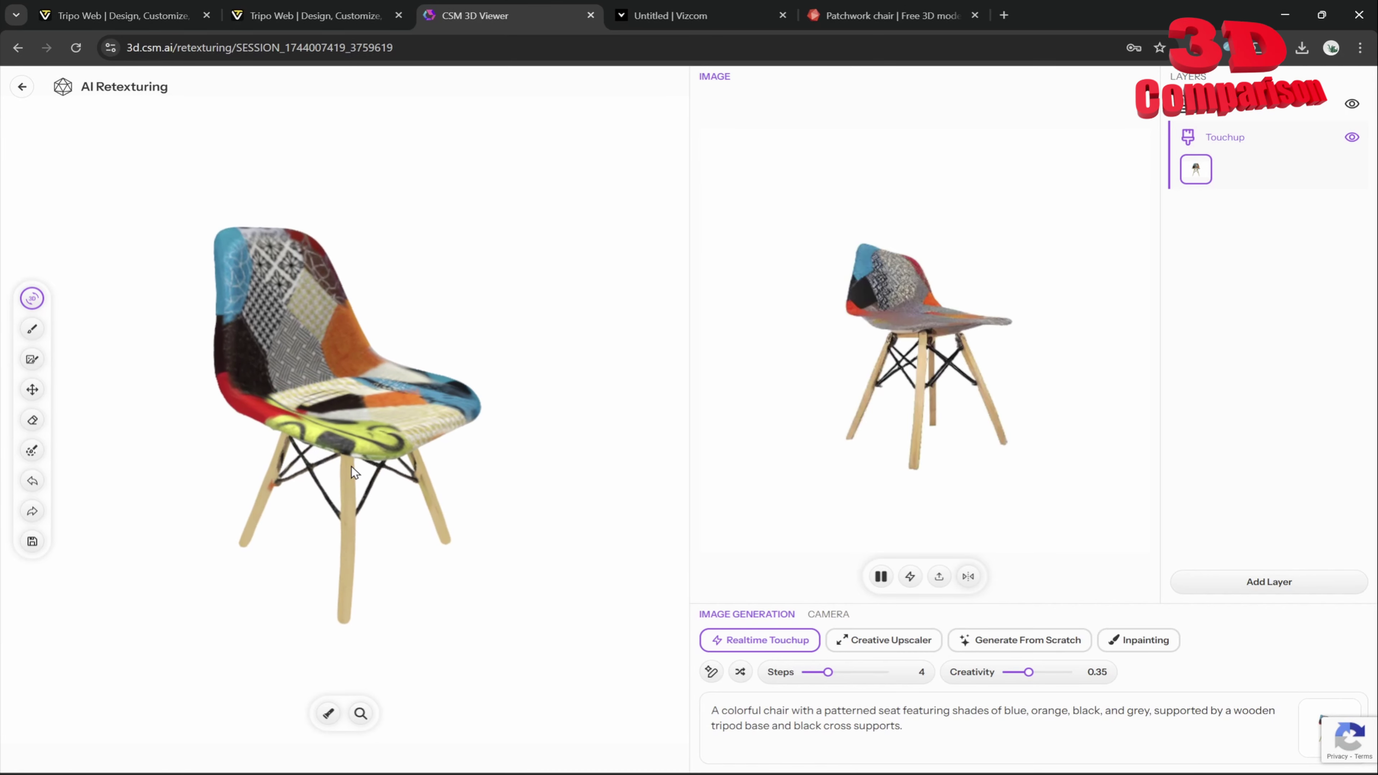
Step: Leave AI Retexturing, return to the 3D assets list and open the second patchwork chair
{"action": "left_click", "coordinate": [21, 87]}
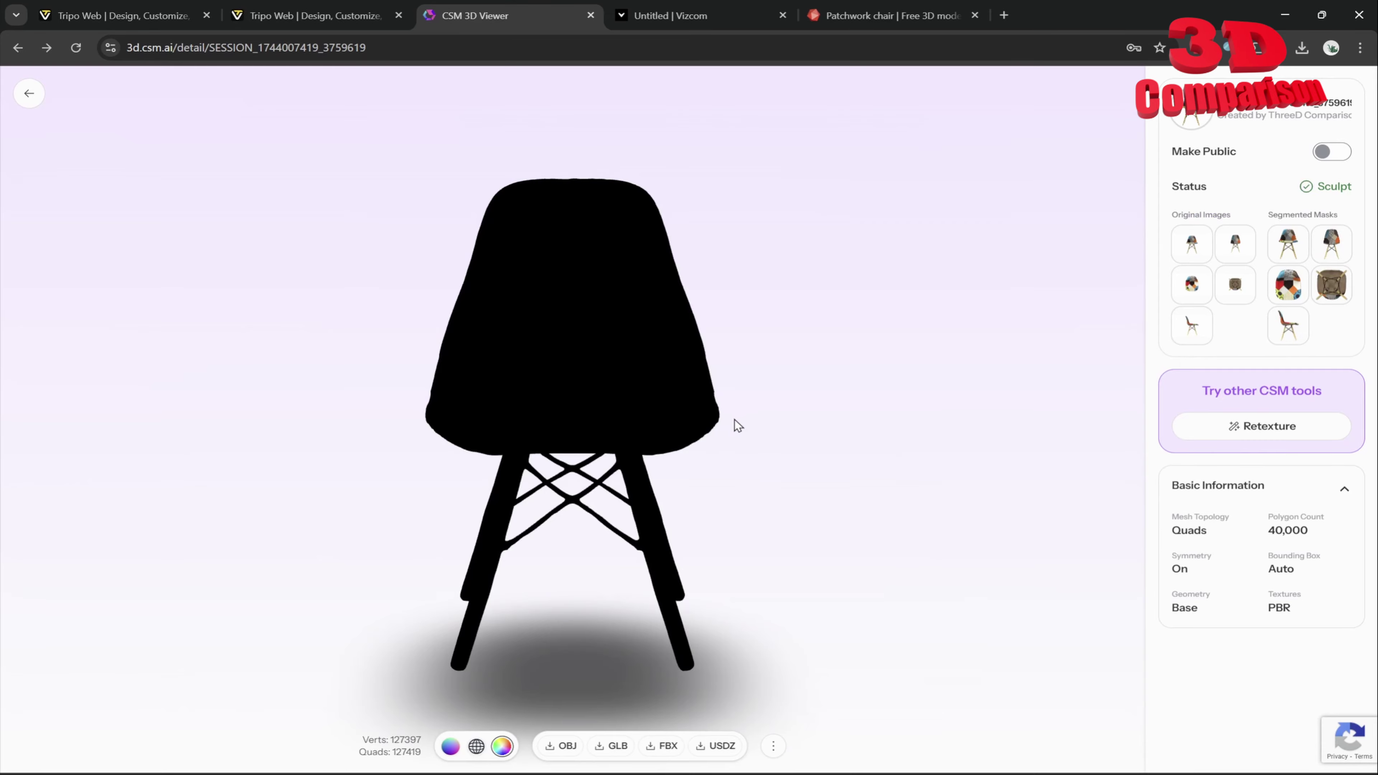
{"action": "left_click", "coordinate": [29, 93]}
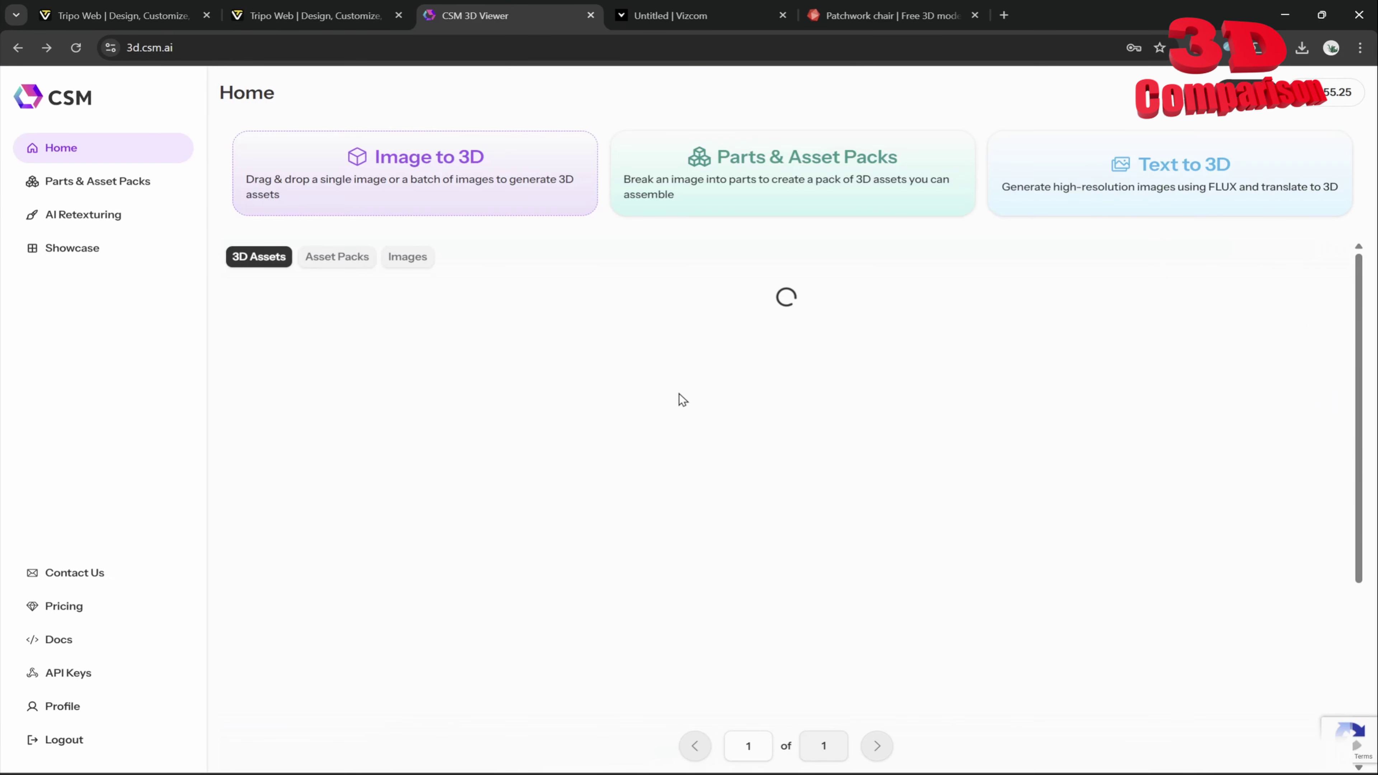
{"action": "left_click", "coordinate": [636, 381]}
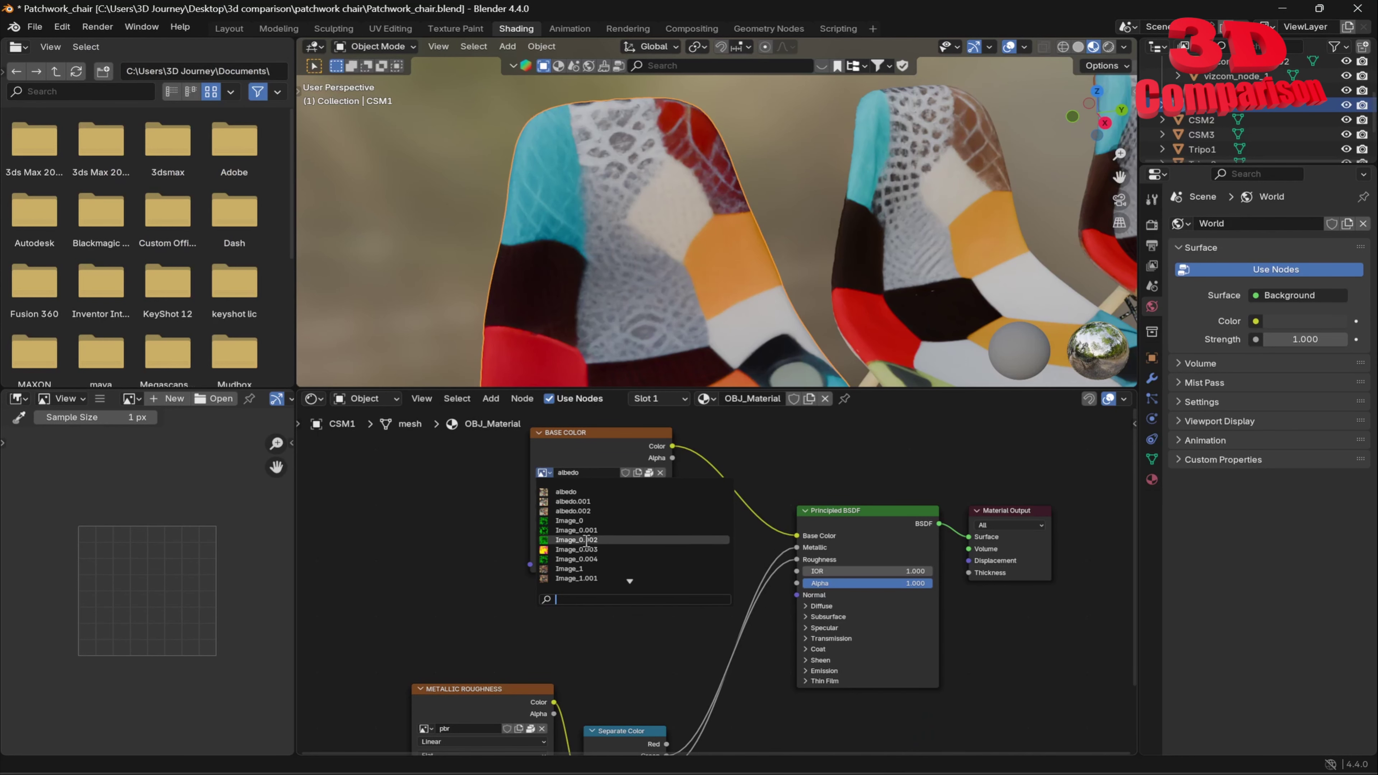
Step: Switch to Blender and compare the image details of CSM1's albedo with the Artec chair's Patchwork chair_1.jpg texture
{"action": "mouse_move", "coordinate": [562, 492]}
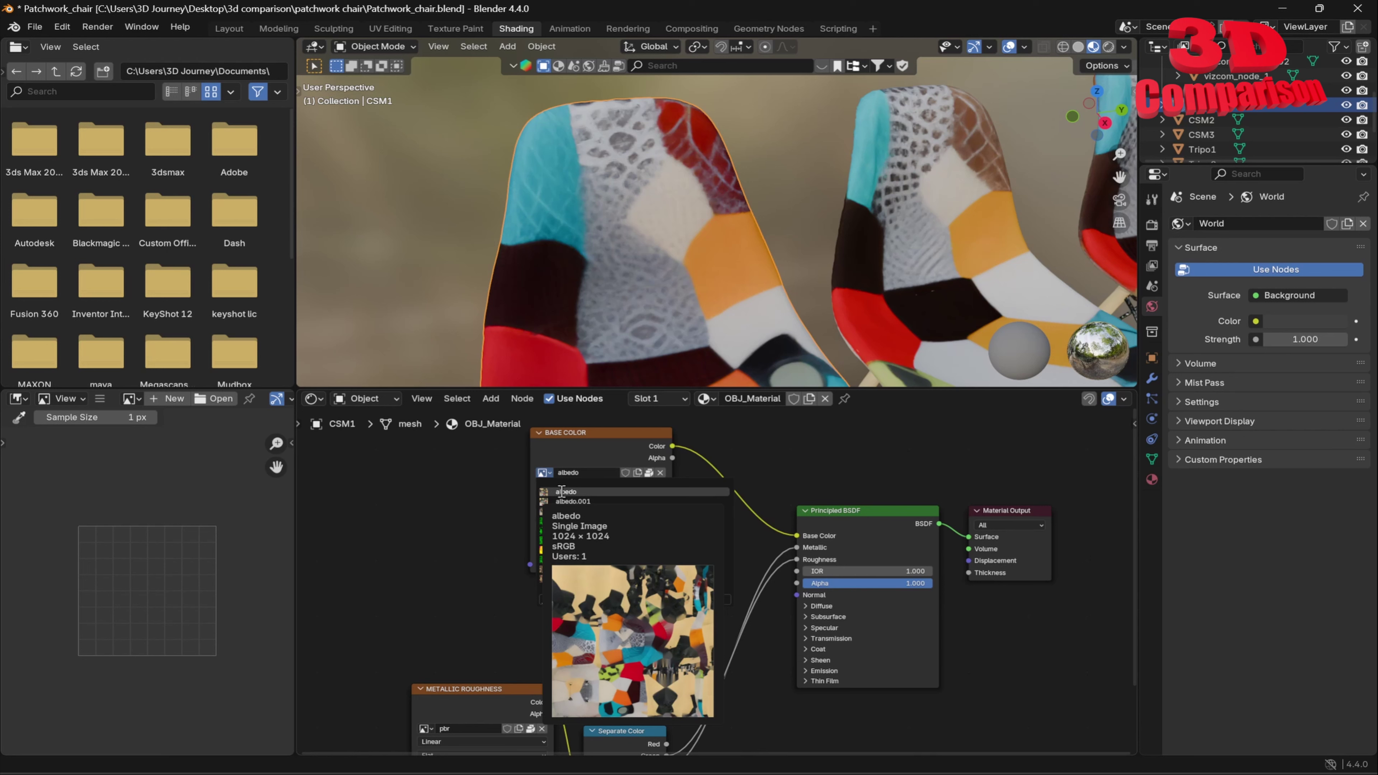
{"action": "left_click", "coordinate": [562, 492]}
{"action": "scroll", "coordinate": [484, 245], "scroll_direction": "down", "scroll_amount": 8}
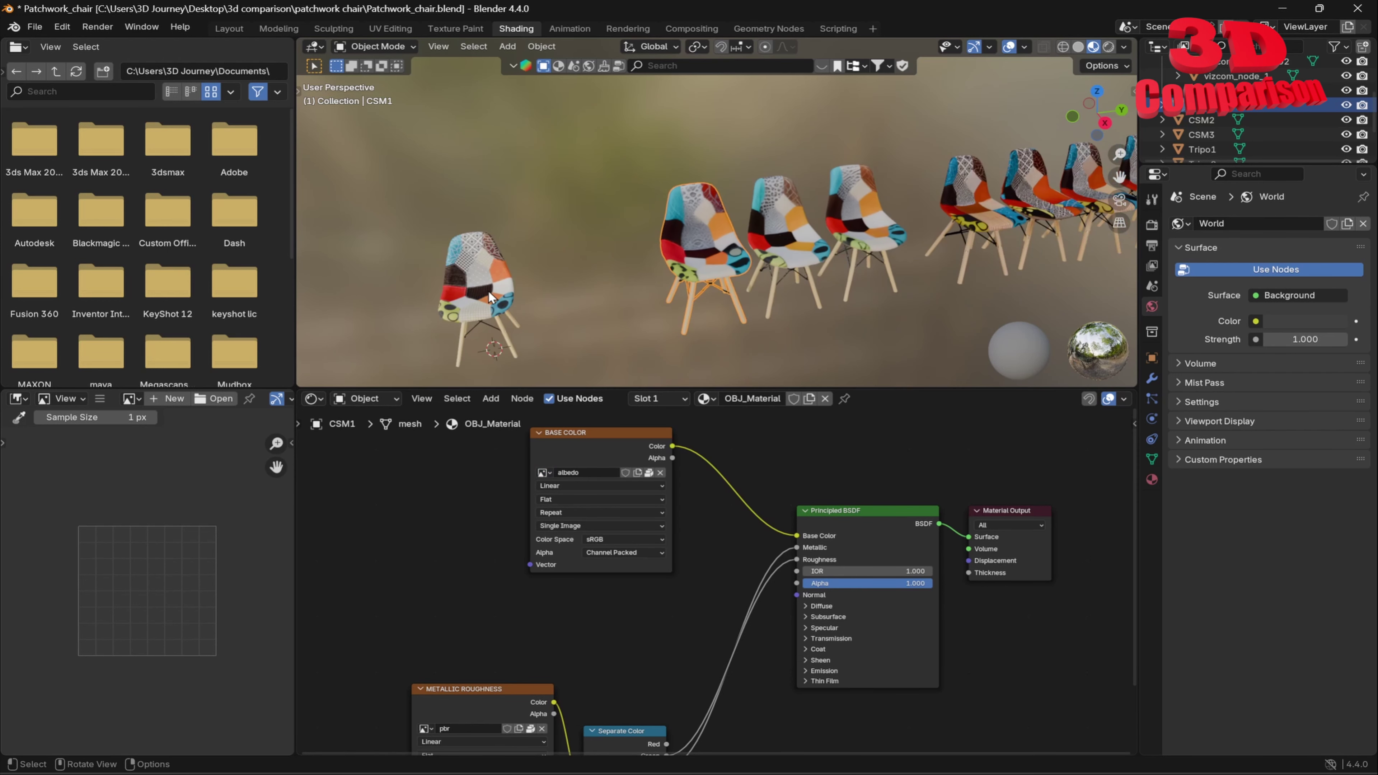
{"action": "left_click", "coordinate": [488, 290]}
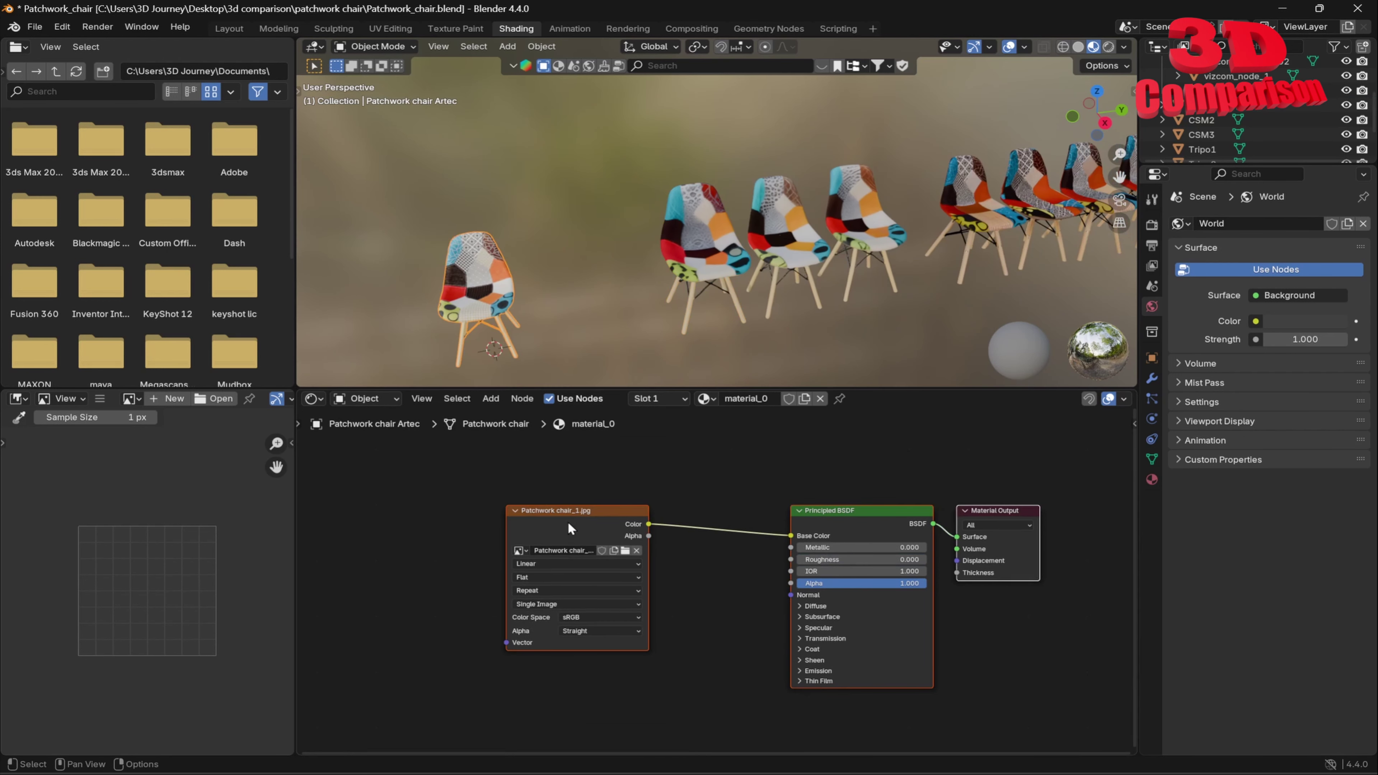
{"action": "left_click", "coordinate": [520, 551]}
{"action": "mouse_move", "coordinate": [565, 620]}
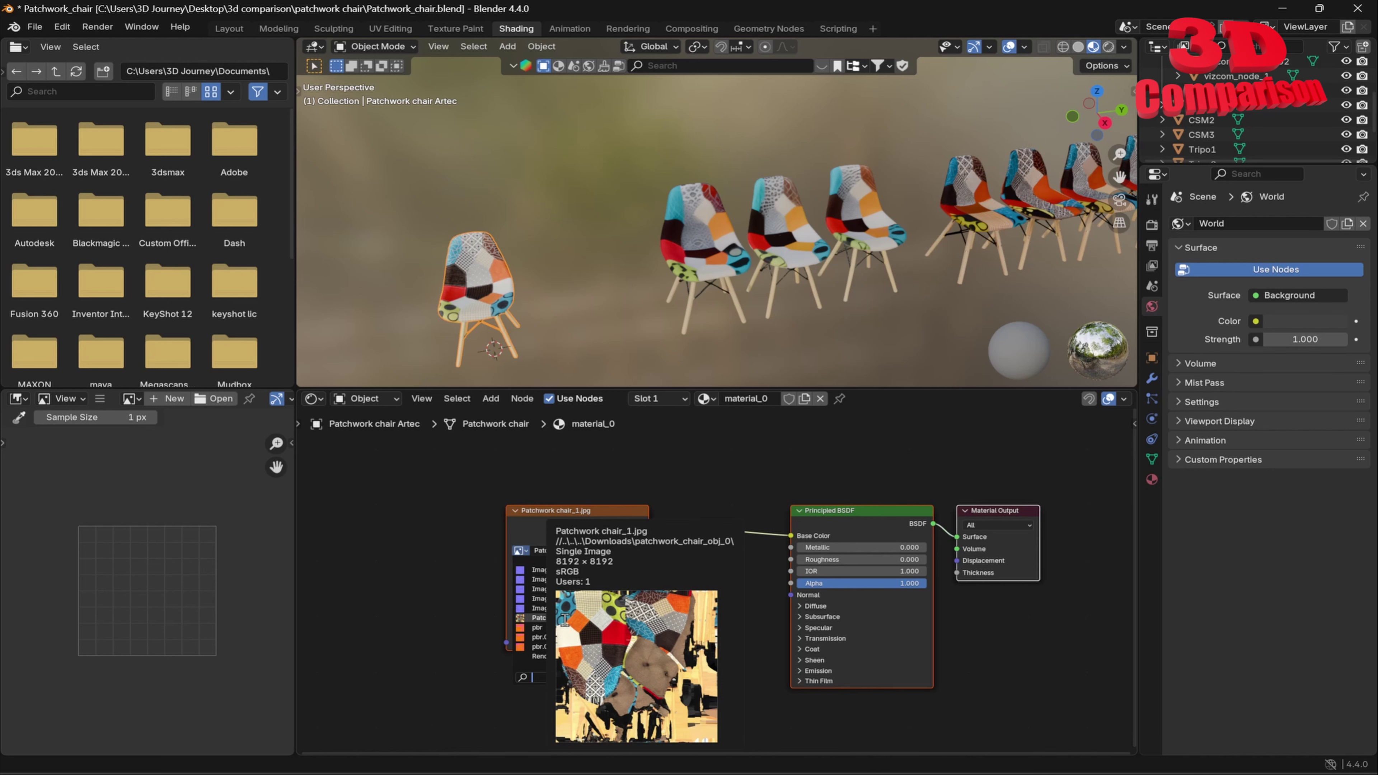
Step: Select the CSM1 chair and open the Layout workspace with the row of CSM chairs in view
{"action": "left_click", "coordinate": [705, 244]}
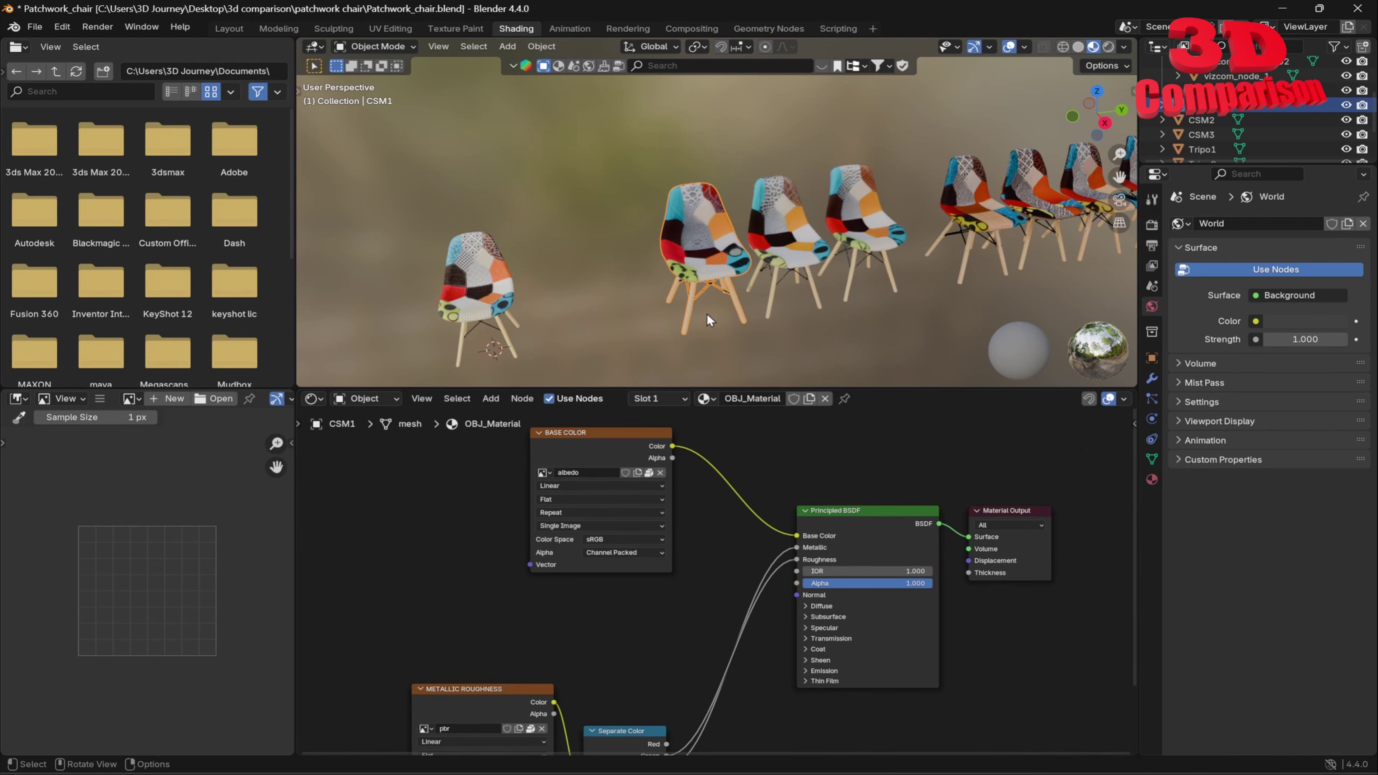
{"action": "left_click", "coordinate": [229, 28]}
{"action": "middle_click_drag", "start_coordinate": [882, 288], "coordinate": [375, 428]}
{"action": "middle_click_drag", "start_coordinate": [891, 323], "coordinate": [791, 358], "text": "shift"}
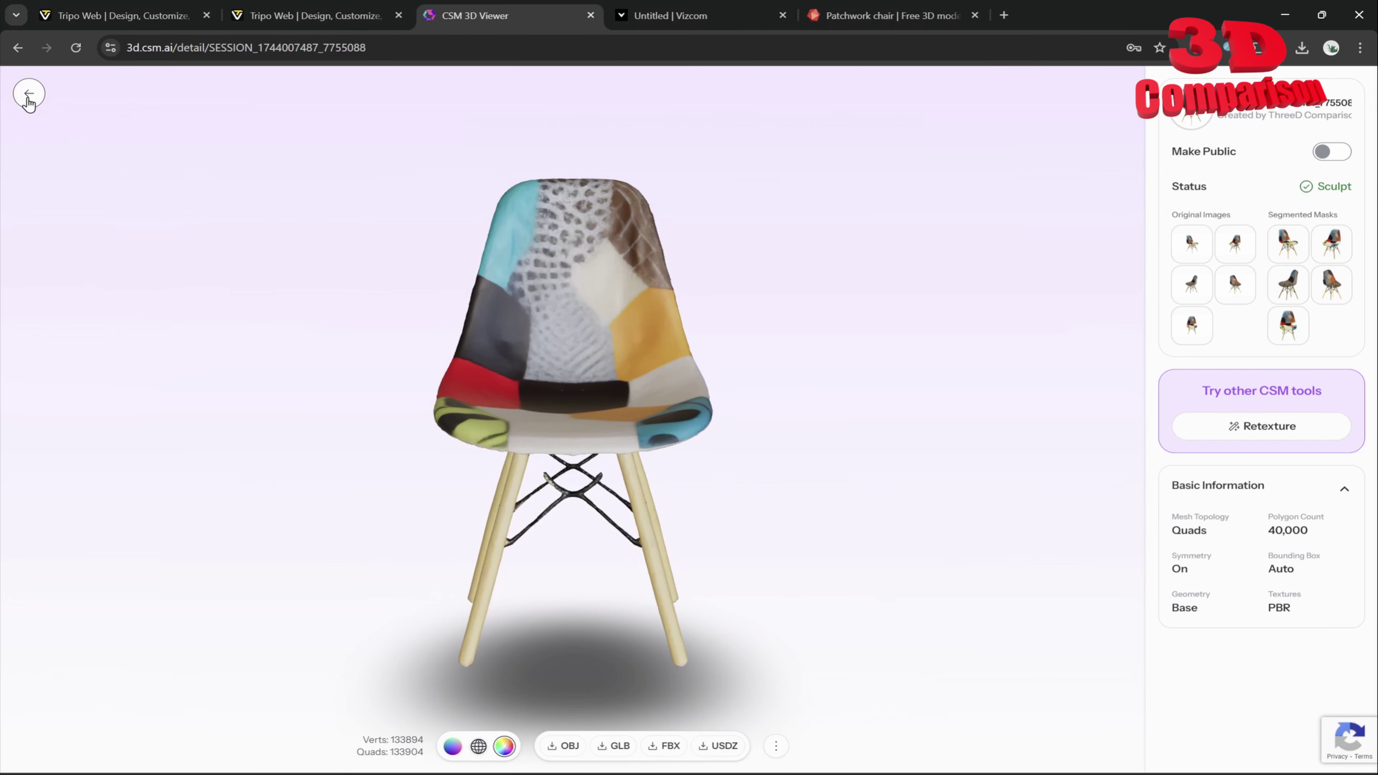
Step: Switch to the CSM 3D Viewer page and inspect the second chair's seat, backrest and rear leg frame
{"action": "left_click_drag", "start_coordinate": [708, 411], "coordinate": [503, 434]}
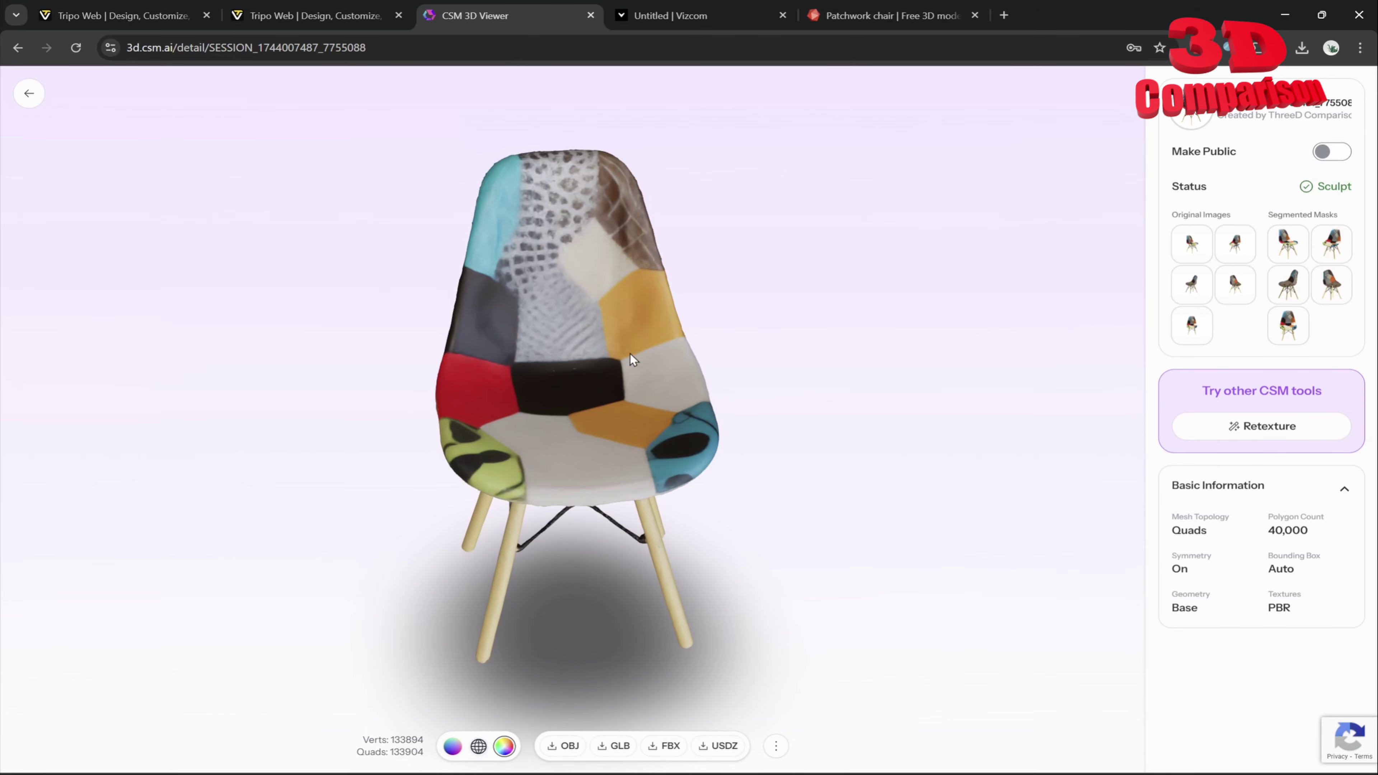
{"action": "left_click_drag", "start_coordinate": [630, 354], "coordinate": [584, 319]}
{"action": "scroll", "coordinate": [491, 253], "scroll_direction": "up", "scroll_amount": 5}
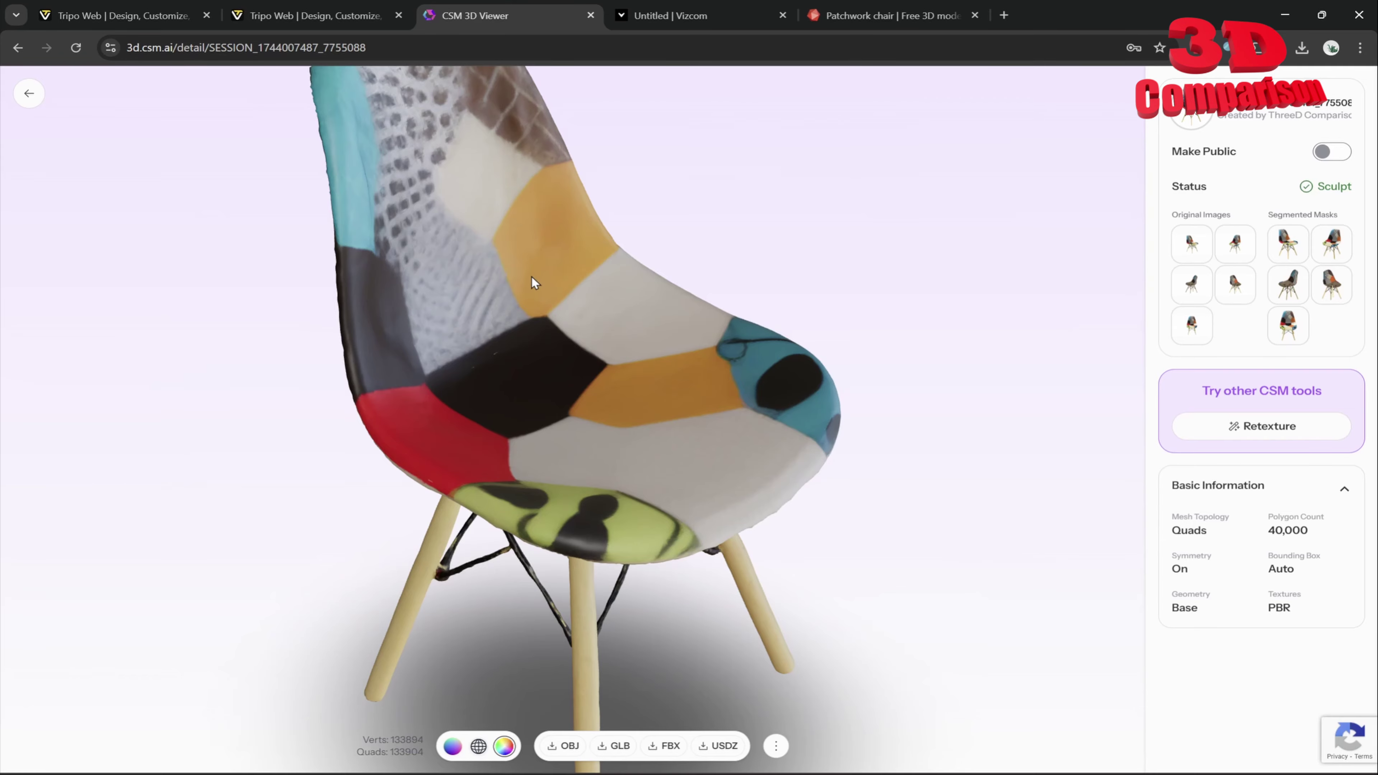
{"action": "left_click_drag", "start_coordinate": [532, 284], "coordinate": [595, 313]}
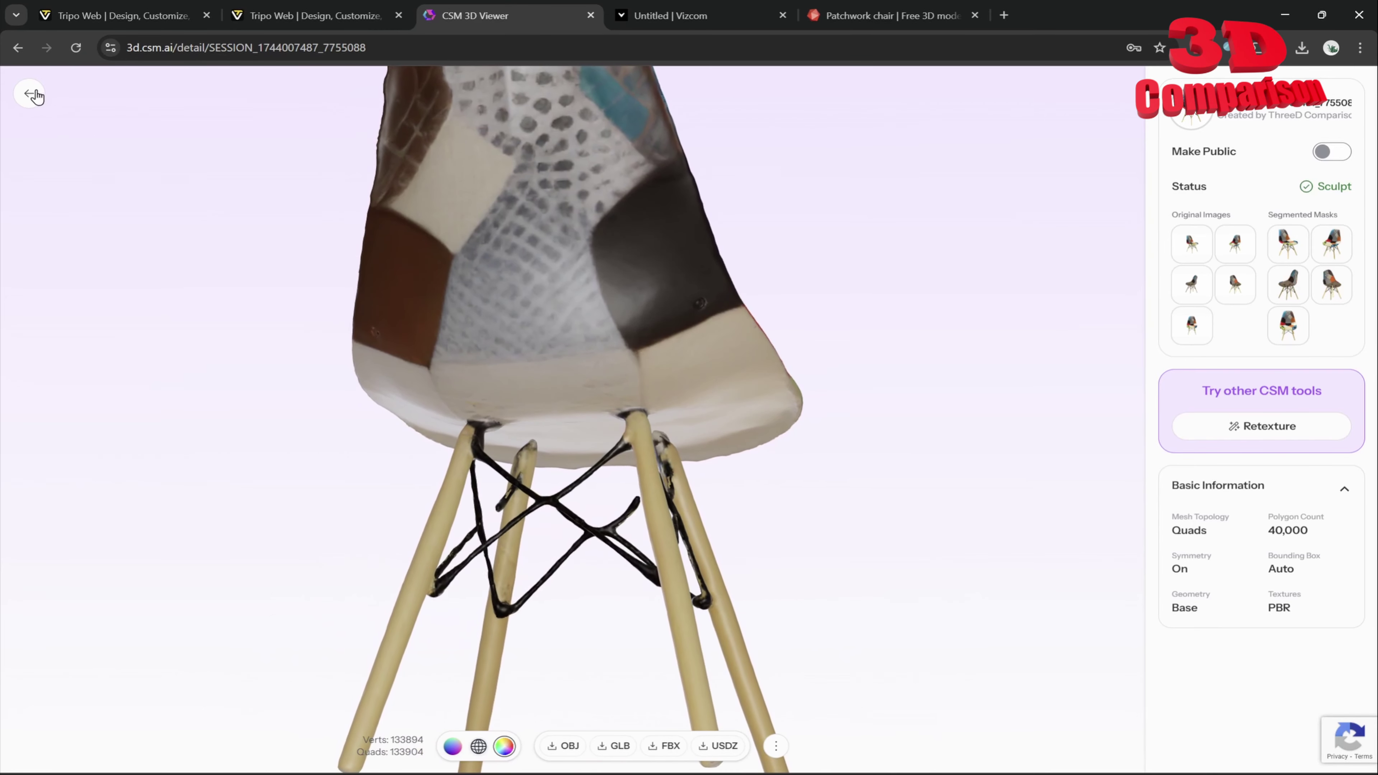
Step: Return to the CSM 3D assets list, open the first patchwork chair and view it in the 3D viewer
{"action": "left_click", "coordinate": [29, 93]}
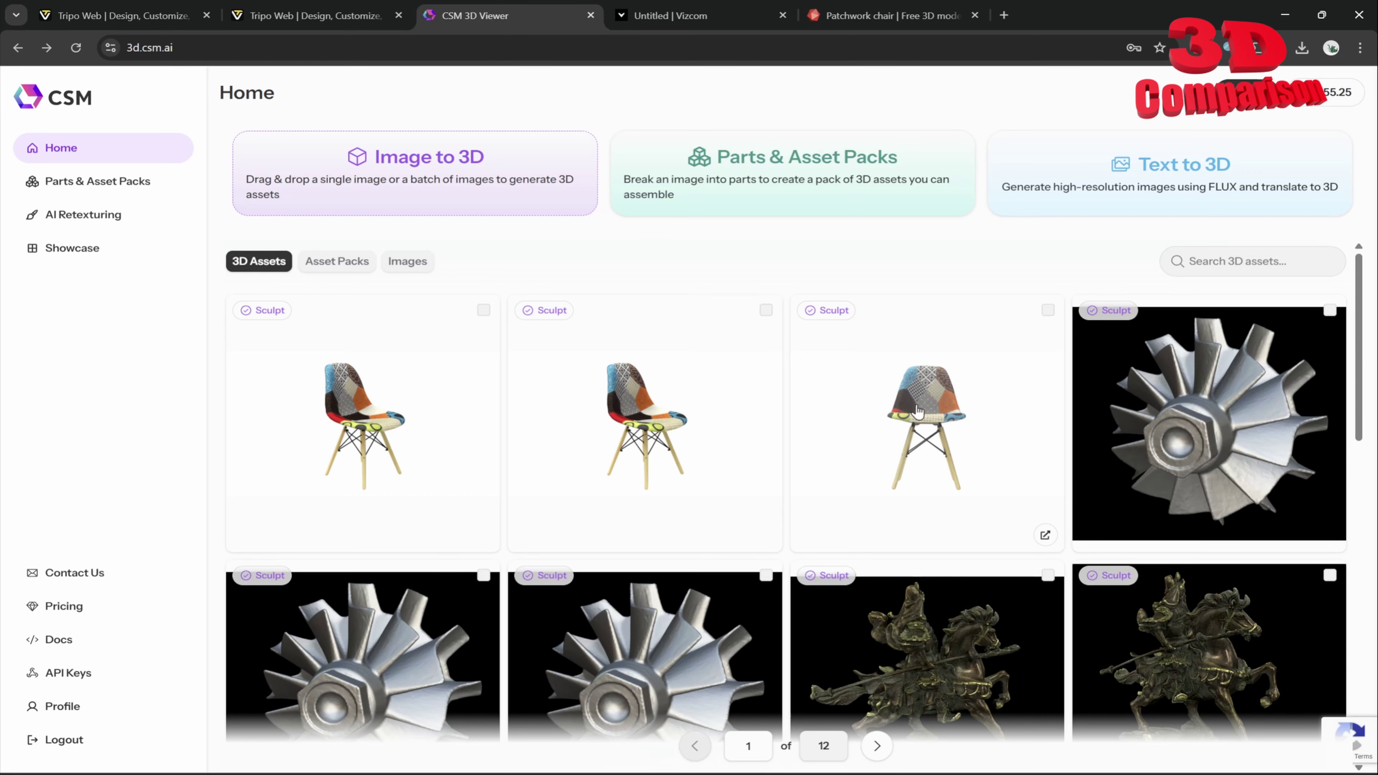
{"action": "left_click", "coordinate": [376, 437]}
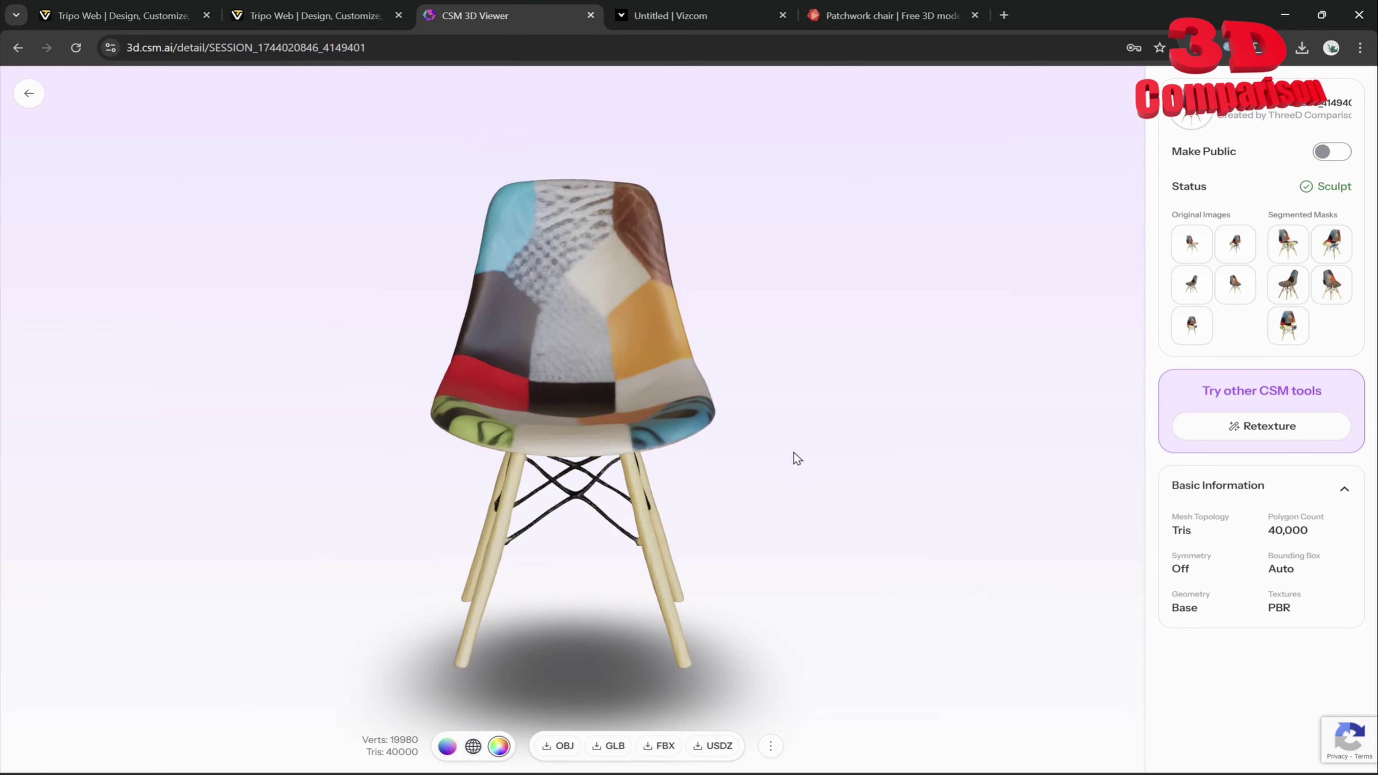
{"action": "mouse_move", "coordinate": [796, 458]}
{"action": "left_mouse_down"}
{"action": "mouse_move", "coordinate": [492, 436]}
{"action": "mouse_move", "coordinate": [454, 409]}
{"action": "mouse_move", "coordinate": [476, 343]}
{"action": "mouse_move", "coordinate": [536, 345]}
{"action": "mouse_move", "coordinate": [708, 379]}
{"action": "mouse_move", "coordinate": [780, 446]}
{"action": "left_mouse_up"}
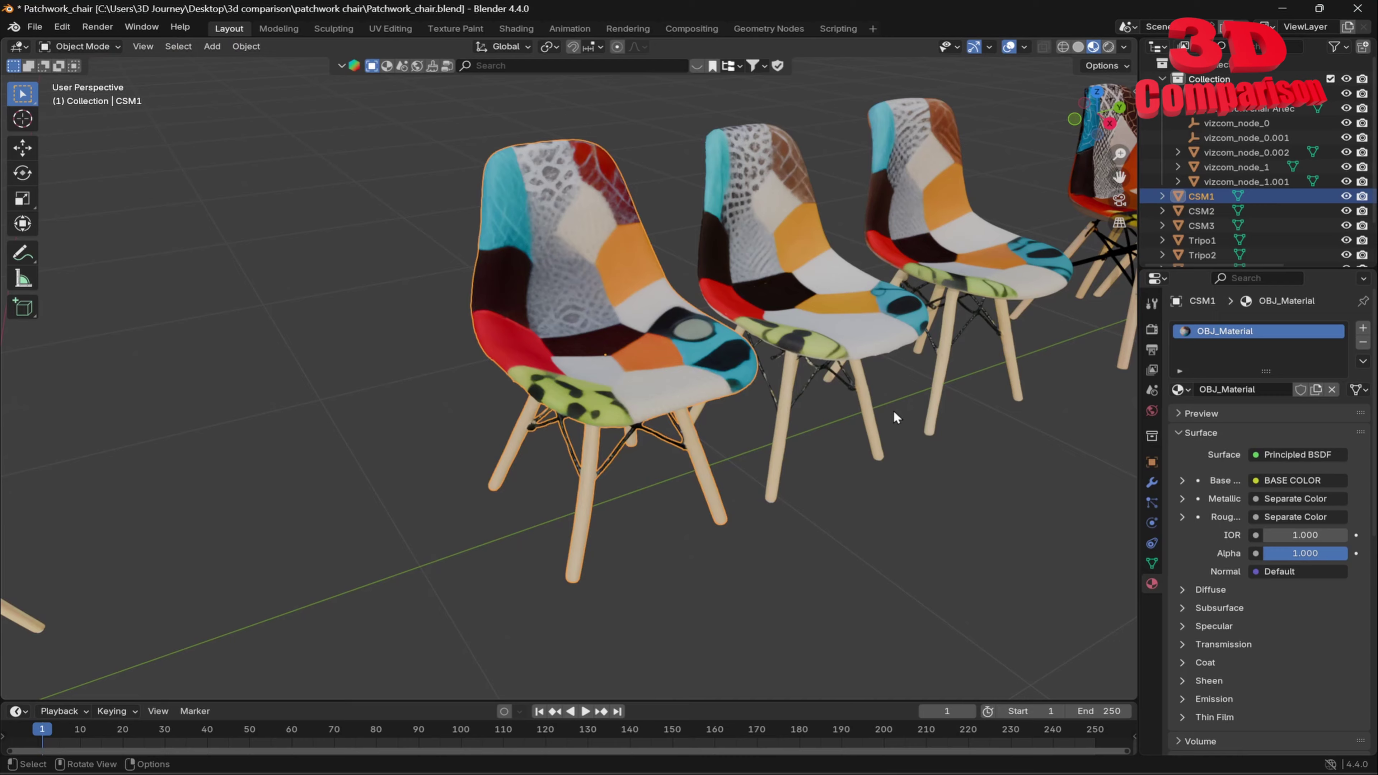
Step: Switch to Blender, select the Patchwork chair Artec model and compare it with the three CSM chairs from several angles
{"action": "middle_click_drag", "start_coordinate": [894, 410], "coordinate": [567, 337]}
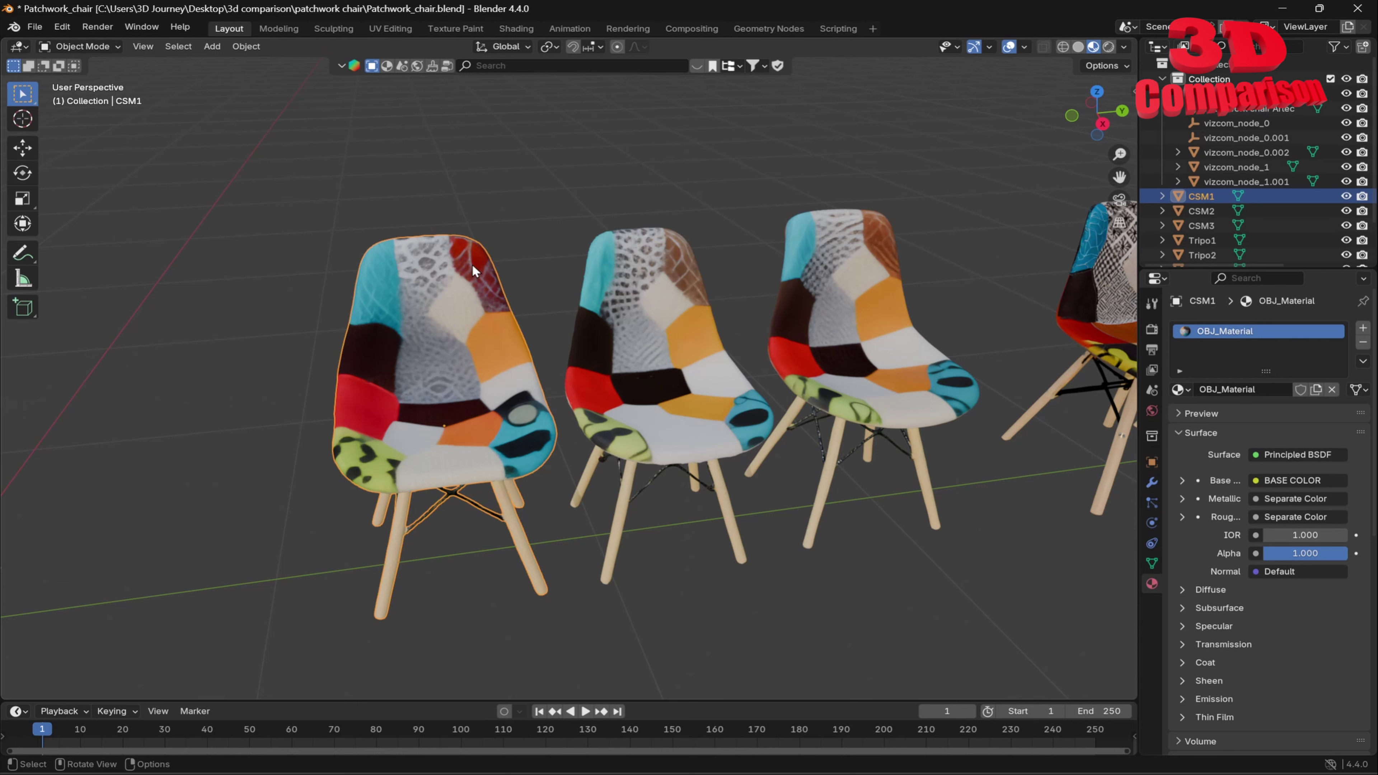
{"action": "middle_click_drag", "start_coordinate": [472, 264], "coordinate": [358, 379]}
{"action": "left_click", "coordinate": [225, 293]}
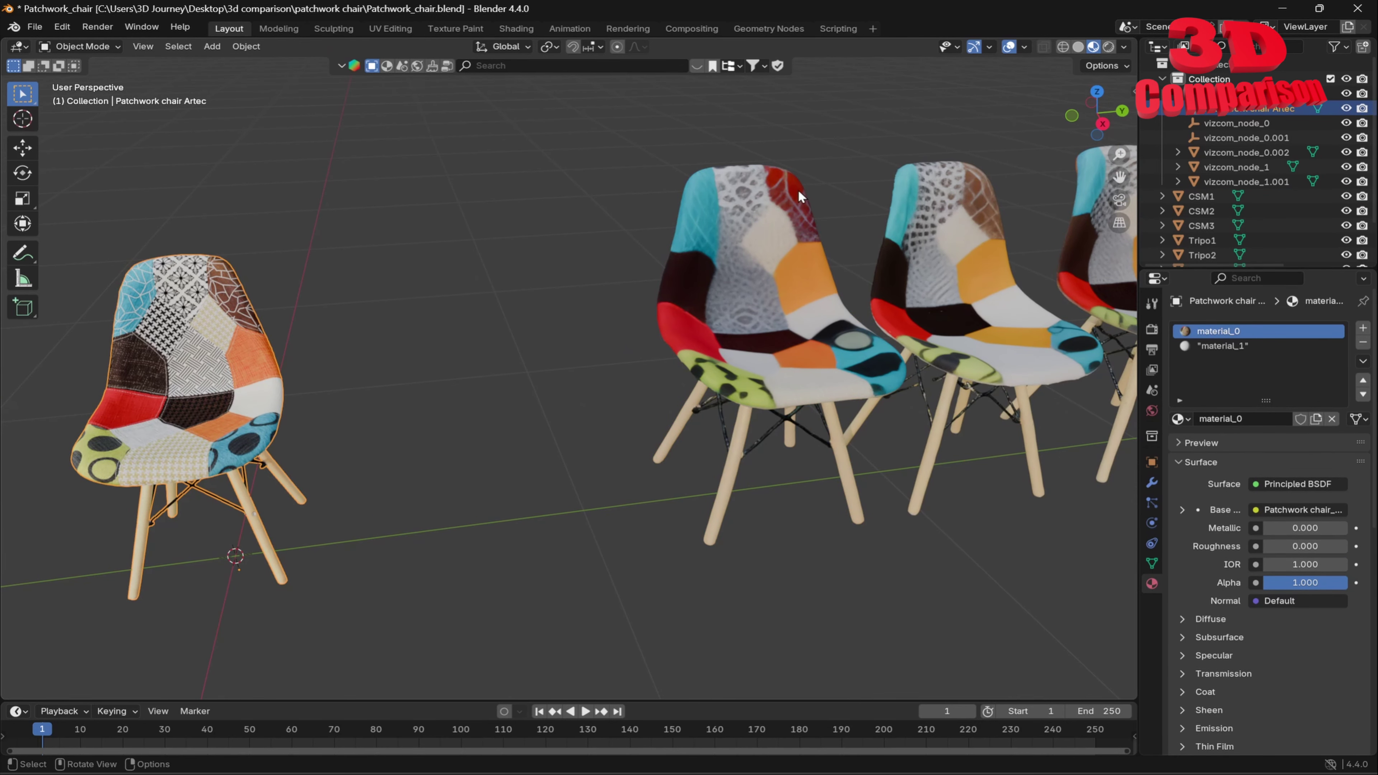
{"action": "middle_click_drag", "start_coordinate": [806, 226], "coordinate": [641, 349]}
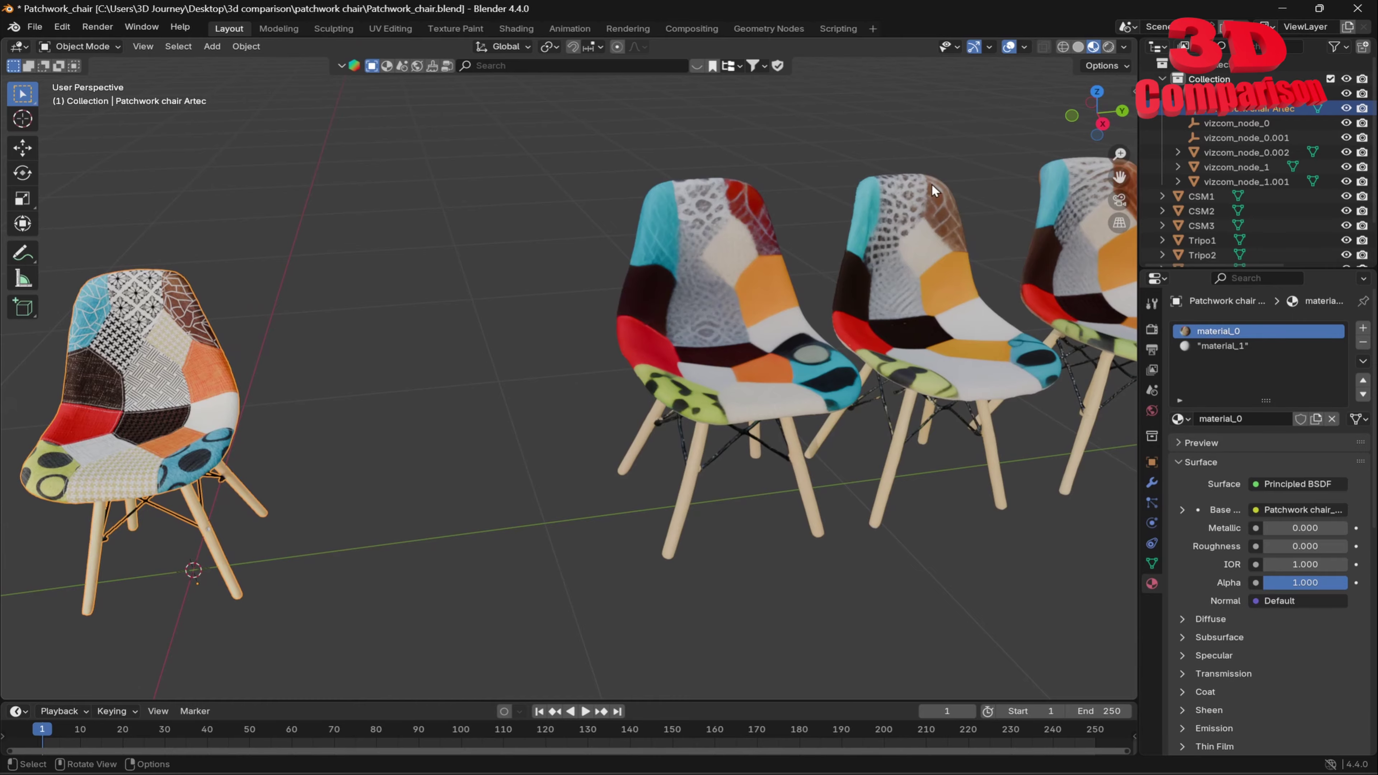
{"action": "middle_click_drag", "start_coordinate": [931, 183], "coordinate": [890, 311]}
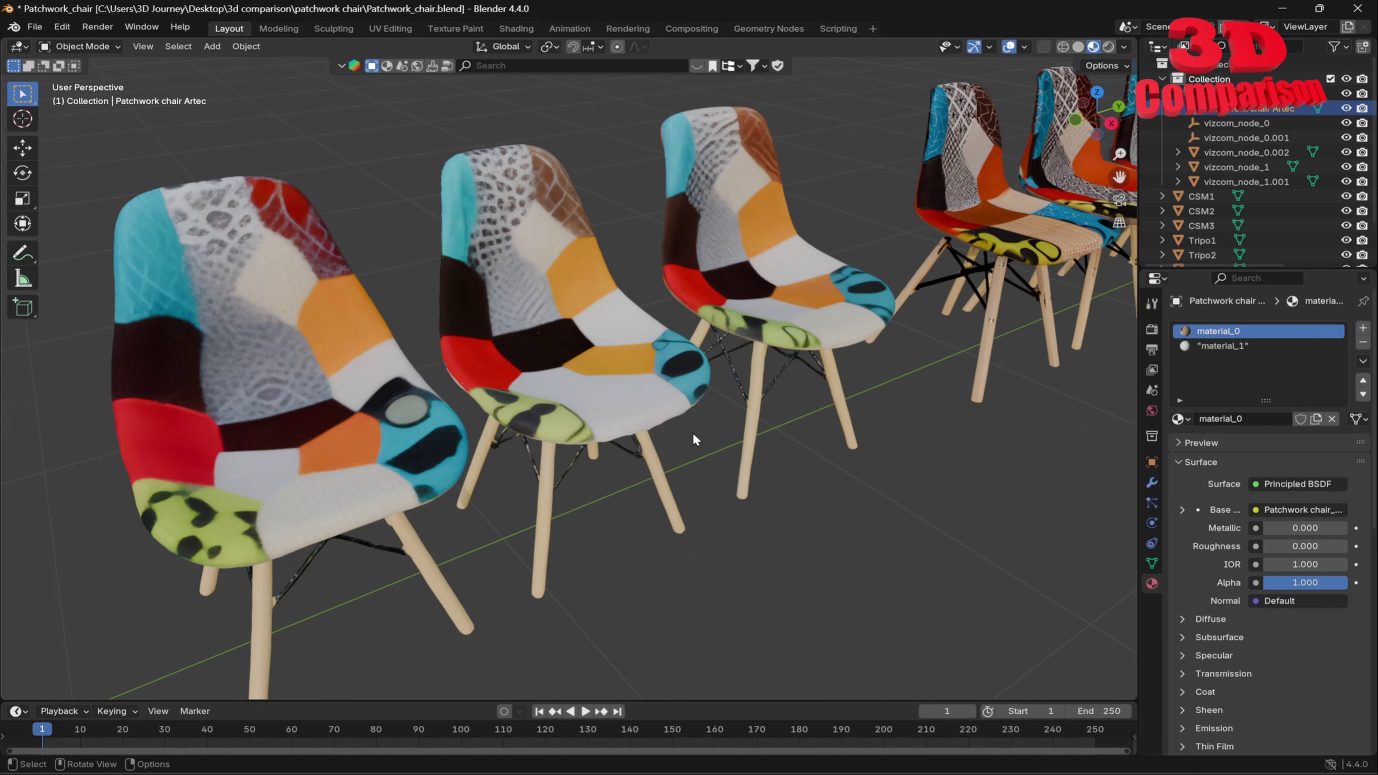
{"action": "scroll", "coordinate": [545, 420], "scroll_direction": "down", "scroll_amount": 3}
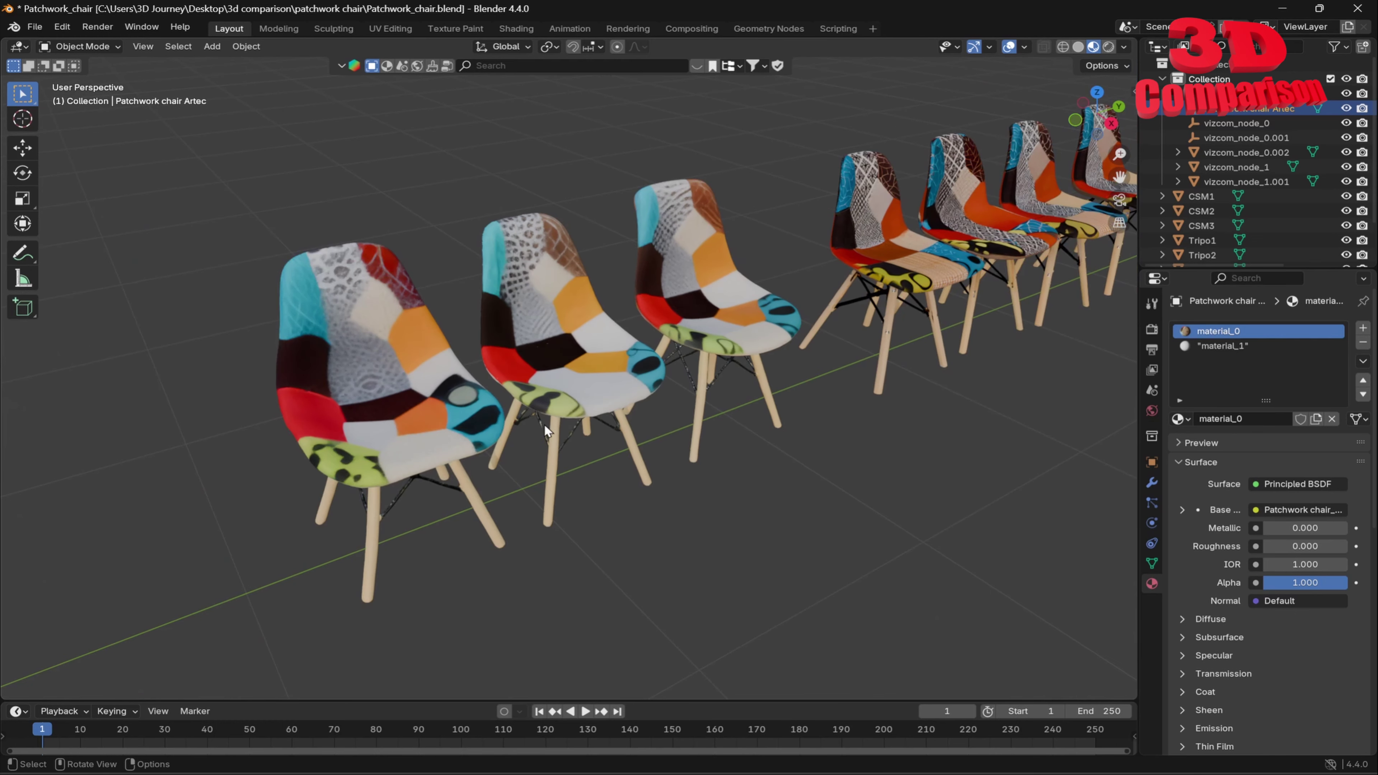
{"action": "scroll", "coordinate": [575, 430], "scroll_direction": "down", "scroll_amount": 2}
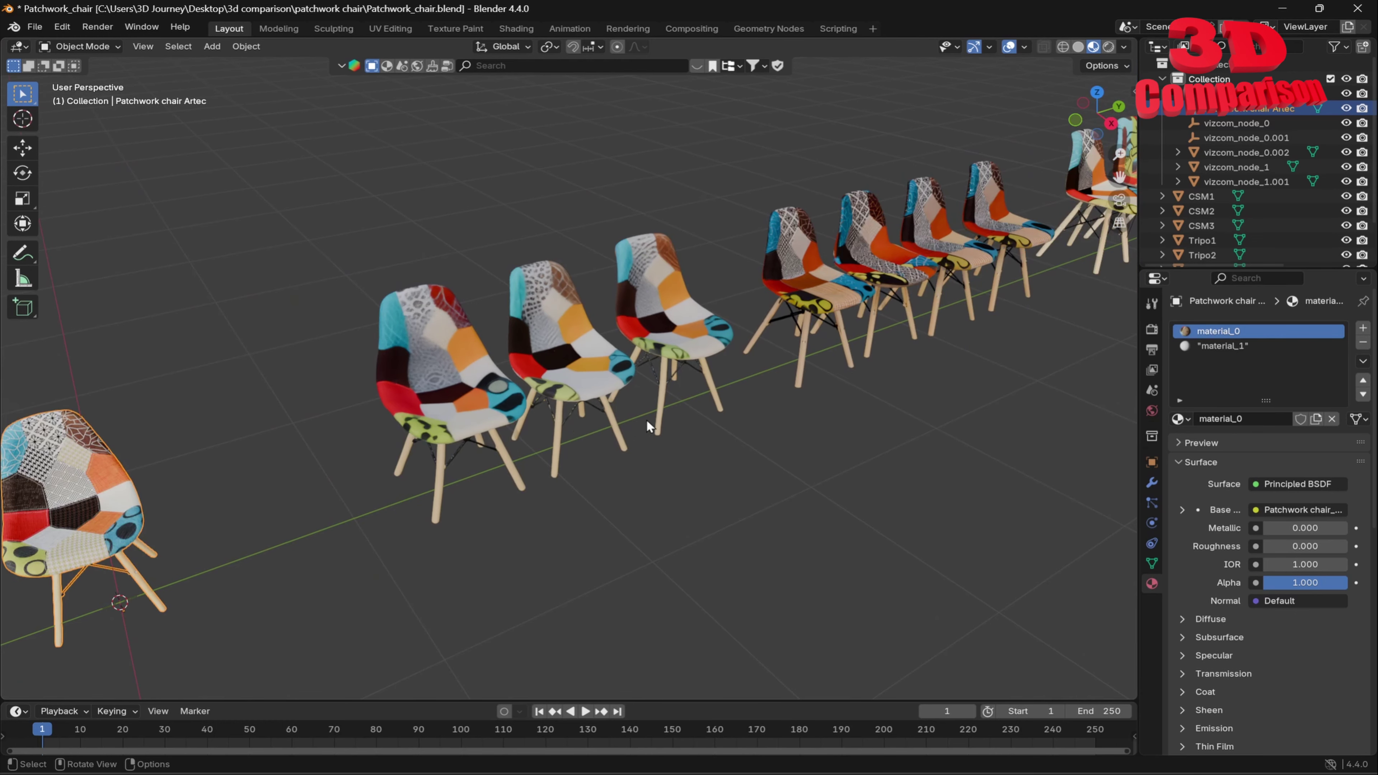
Step: Select the CSM1 and CSM3 chairs in turn and view the whole chair row in the right orthographic view
{"action": "middle_click_drag", "start_coordinate": [644, 431], "coordinate": [190, 429]}
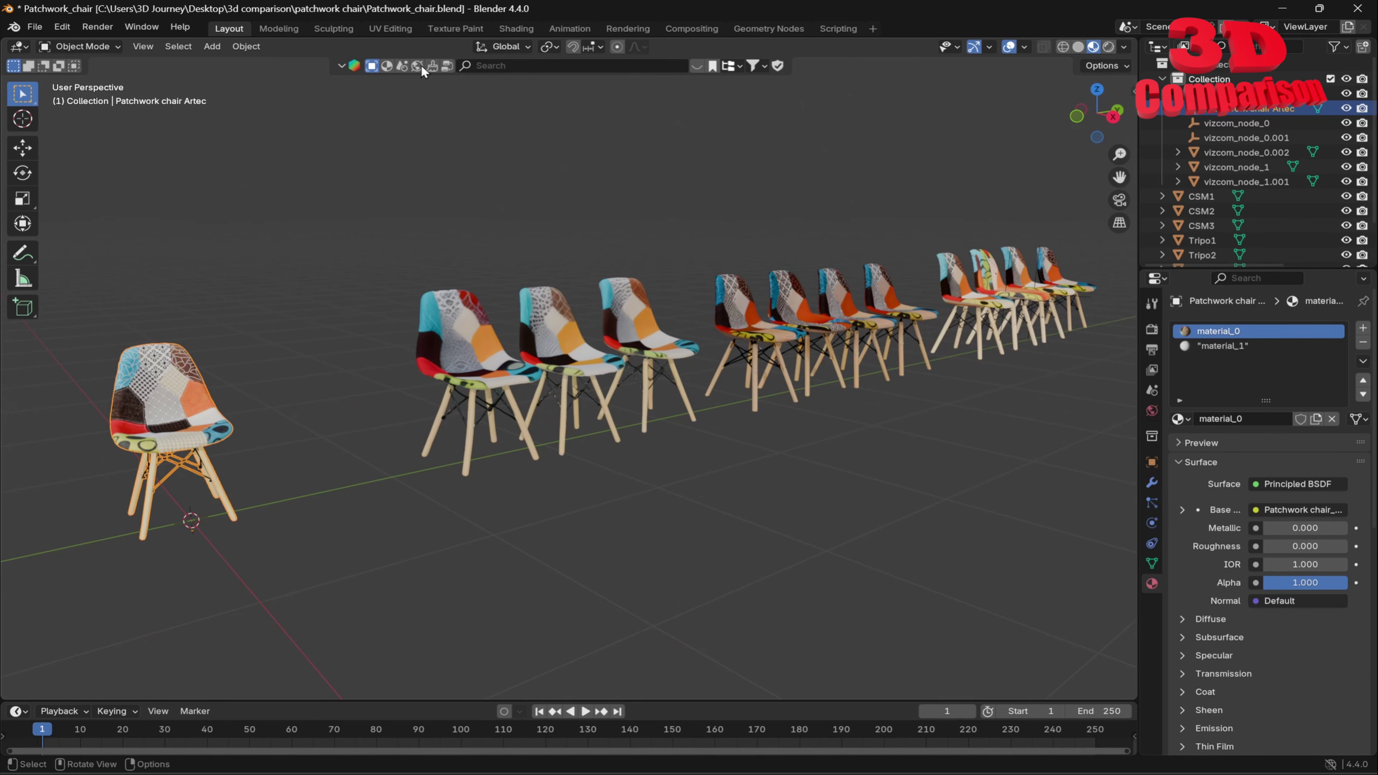
{"action": "left_click", "coordinate": [477, 343]}
{"action": "middle_click_drag", "start_coordinate": [499, 365], "coordinate": [580, 368]}
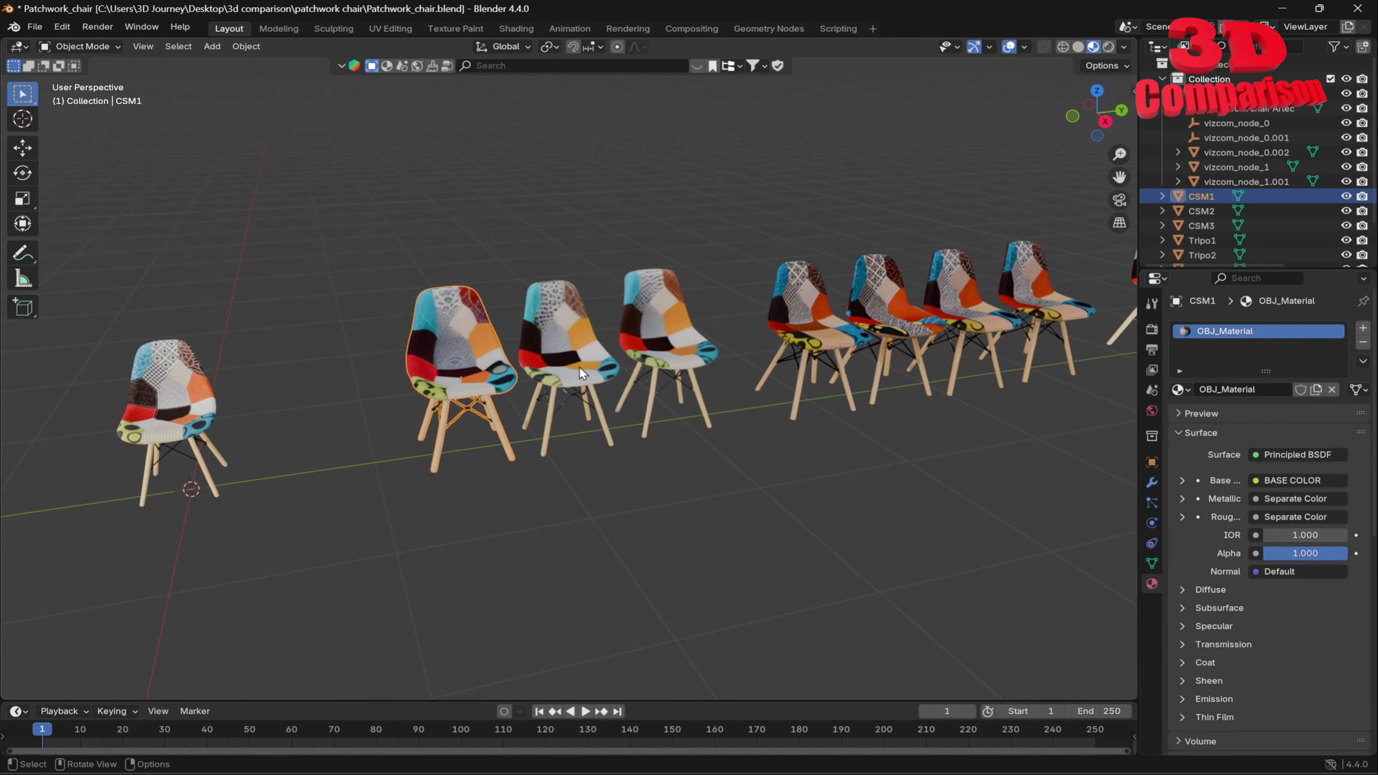
{"action": "left_click", "coordinate": [656, 361]}
{"action": "key", "text": "KP_1"}
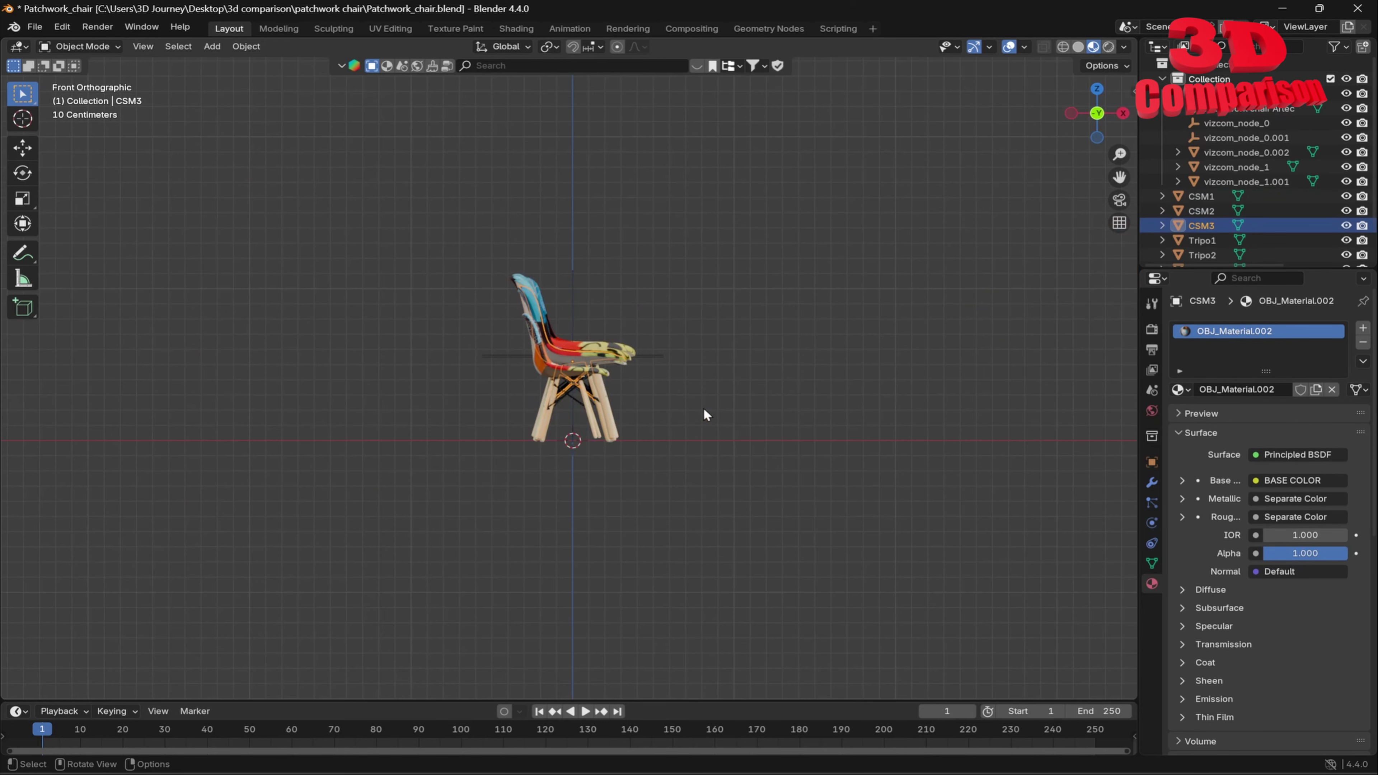
{"action": "key", "text": "KP_3"}
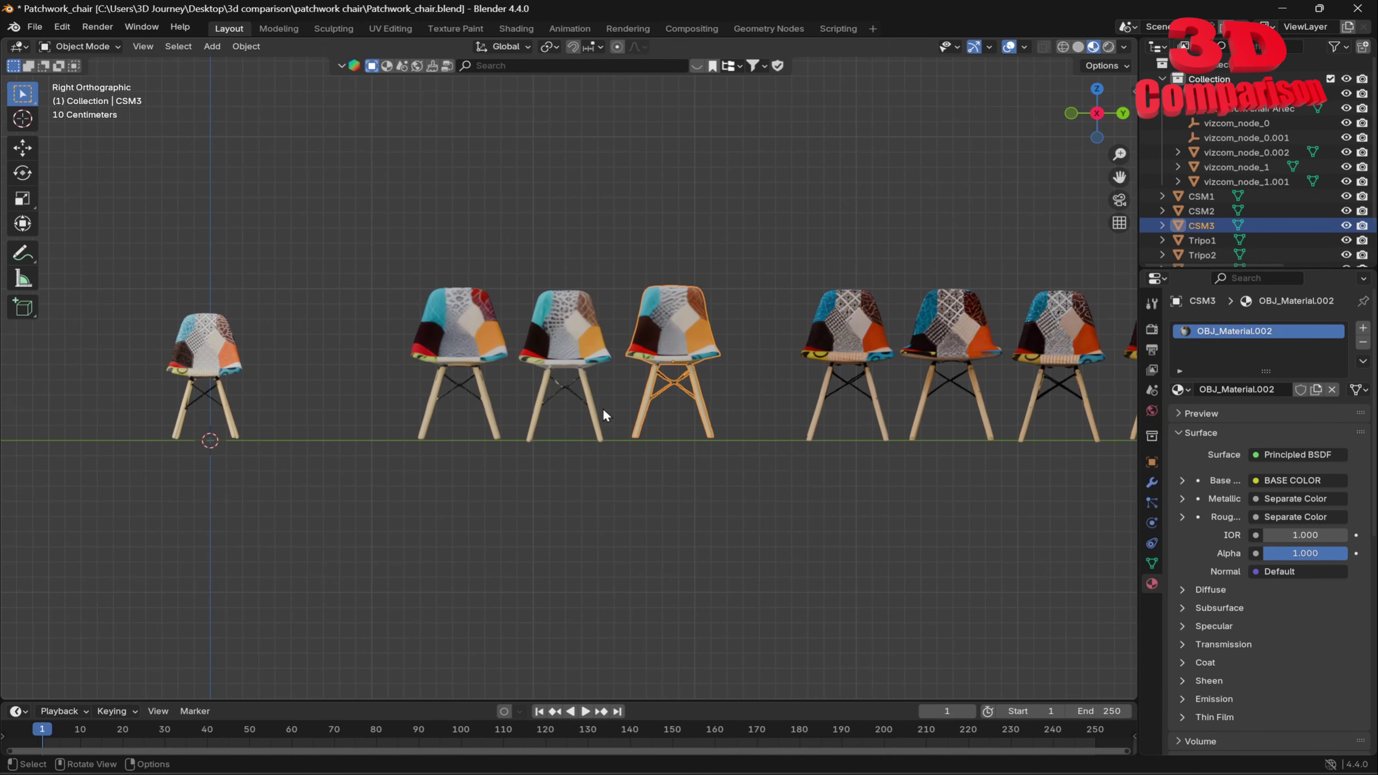
{"action": "scroll", "coordinate": [600, 401], "scroll_direction": "up", "scroll_amount": 1}
{"action": "scroll", "coordinate": [663, 401], "scroll_direction": "down", "scroll_amount": 5}
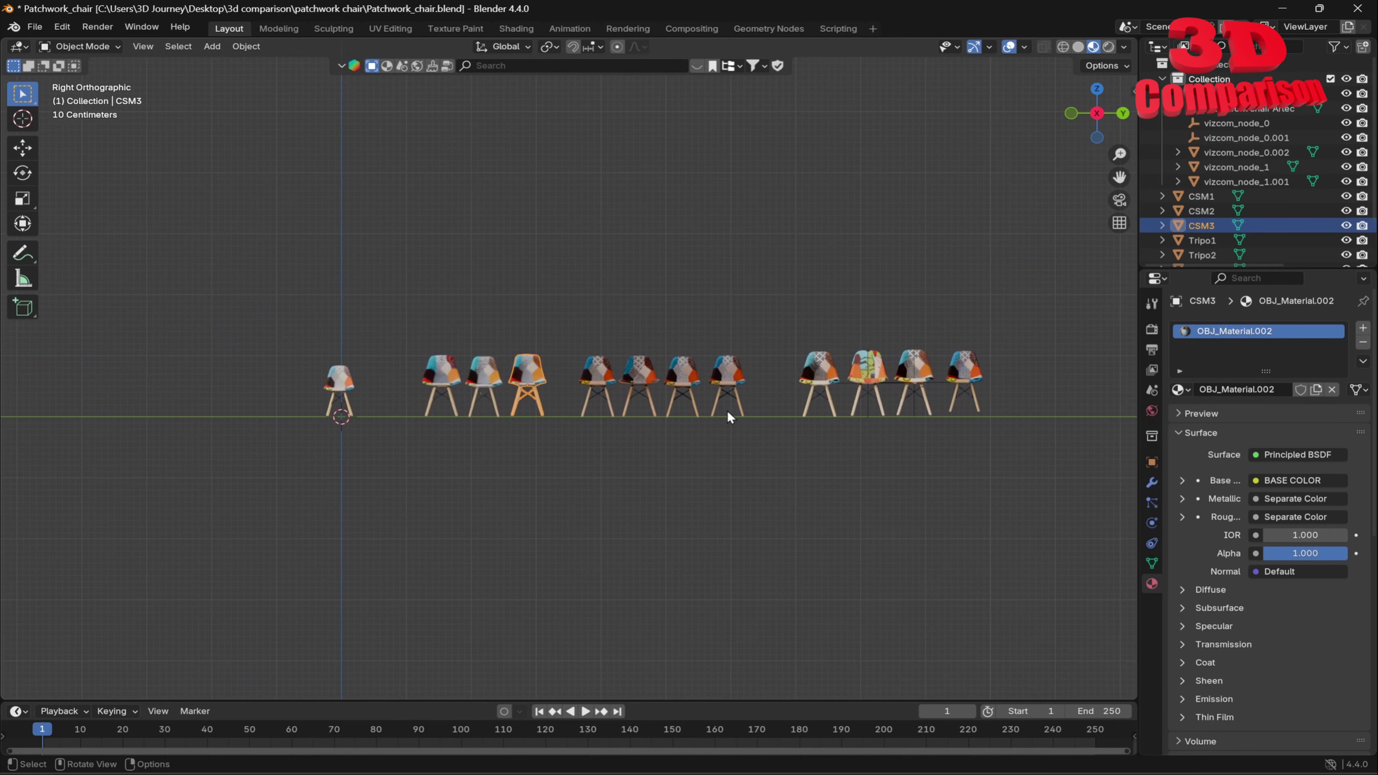
{"action": "scroll", "coordinate": [728, 413], "scroll_direction": "up", "scroll_amount": 1}
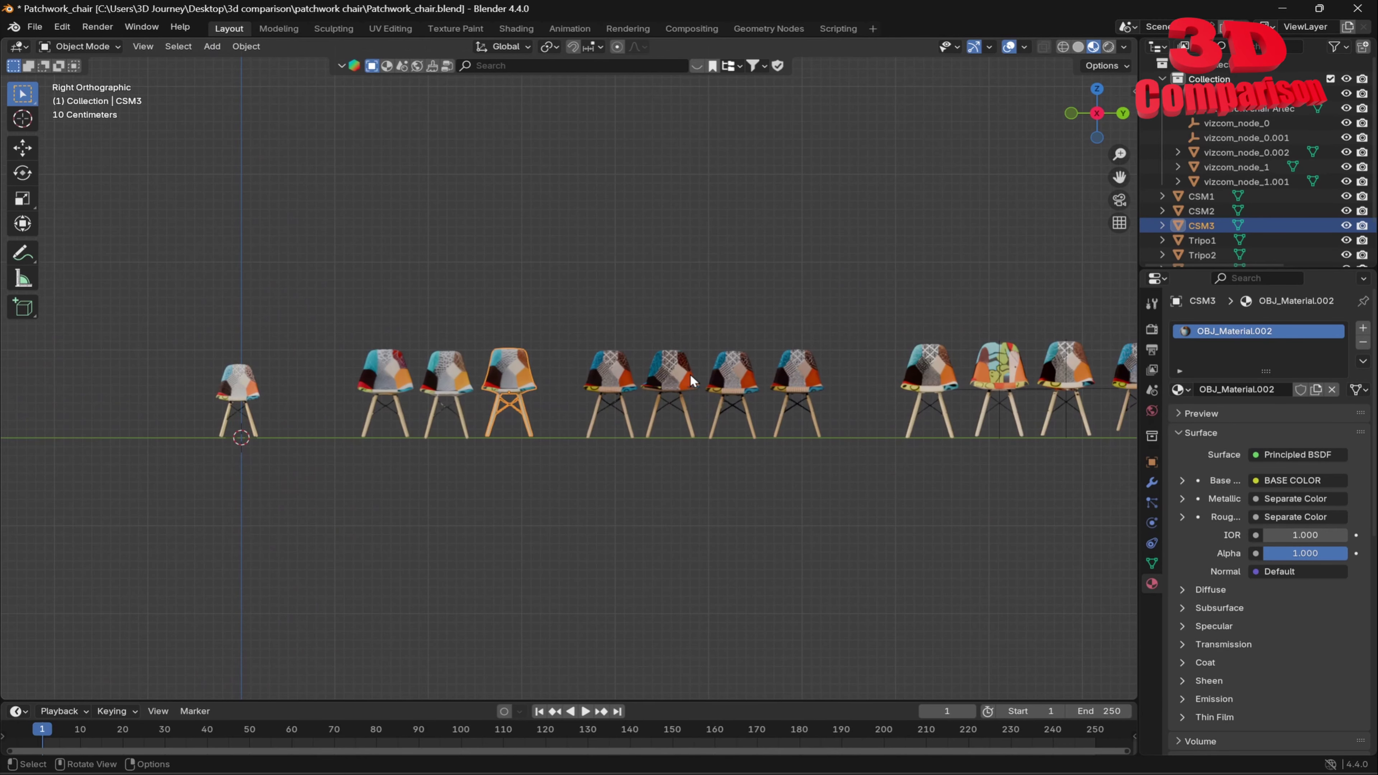
Step: Highlight the last chair group, the Tripo group and the CSM group in turn, then clear the selection
{"action": "left_click", "coordinate": [860, 293]}
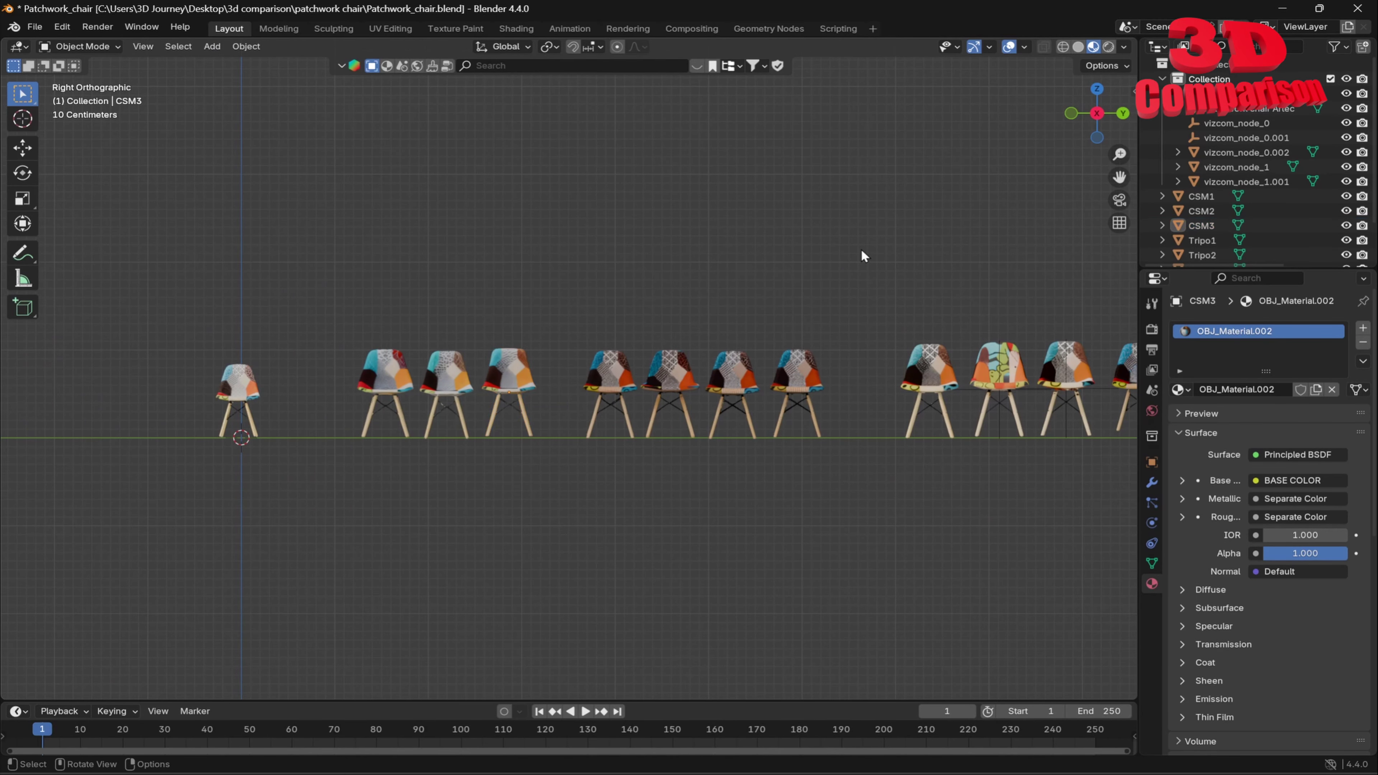
{"action": "left_click_drag", "start_coordinate": [865, 293], "coordinate": [1137, 473]}
{"action": "left_click", "coordinate": [994, 472]}
{"action": "middle_click_drag", "start_coordinate": [919, 424], "coordinate": [845, 424], "text": "shift"}
{"action": "left_click", "coordinate": [1071, 368]}
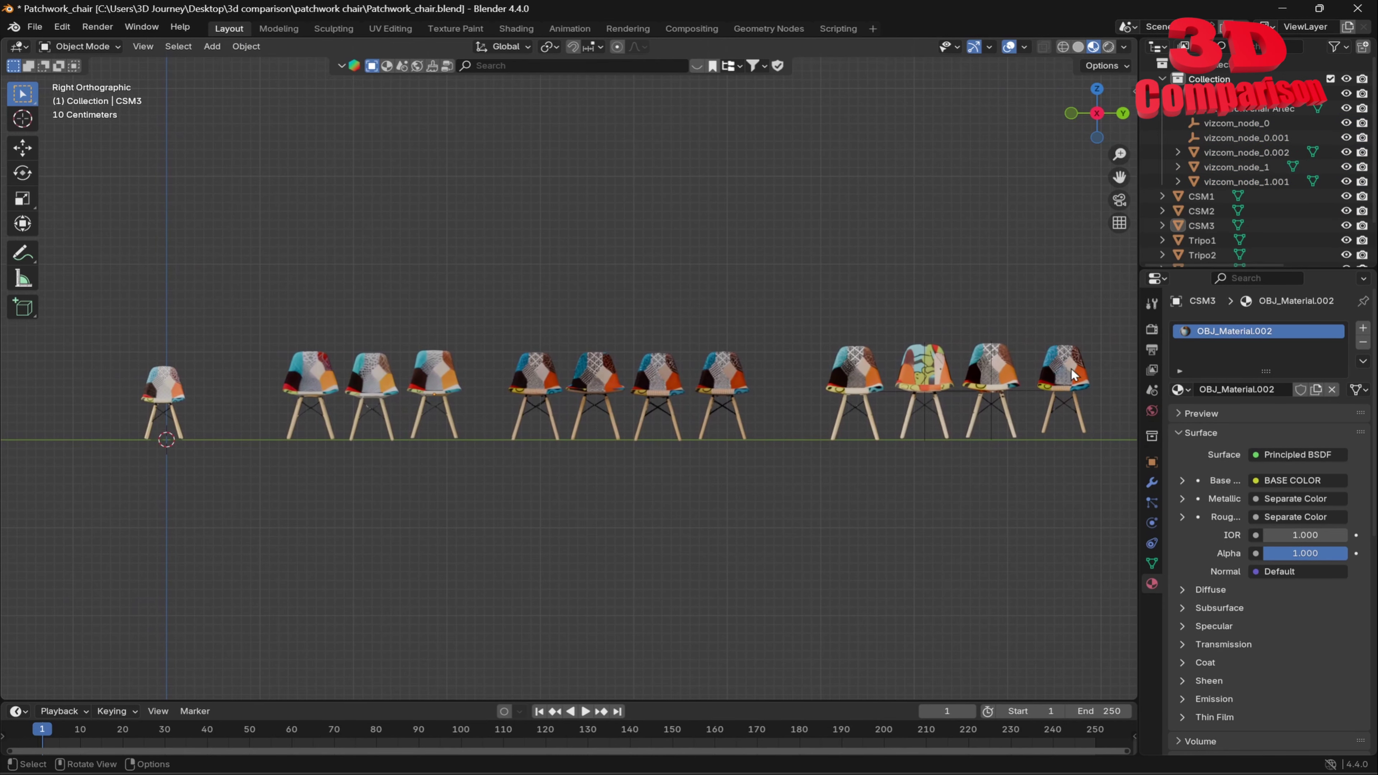
{"action": "left_click", "coordinate": [889, 482]}
{"action": "left_click_drag", "start_coordinate": [503, 312], "coordinate": [767, 453]}
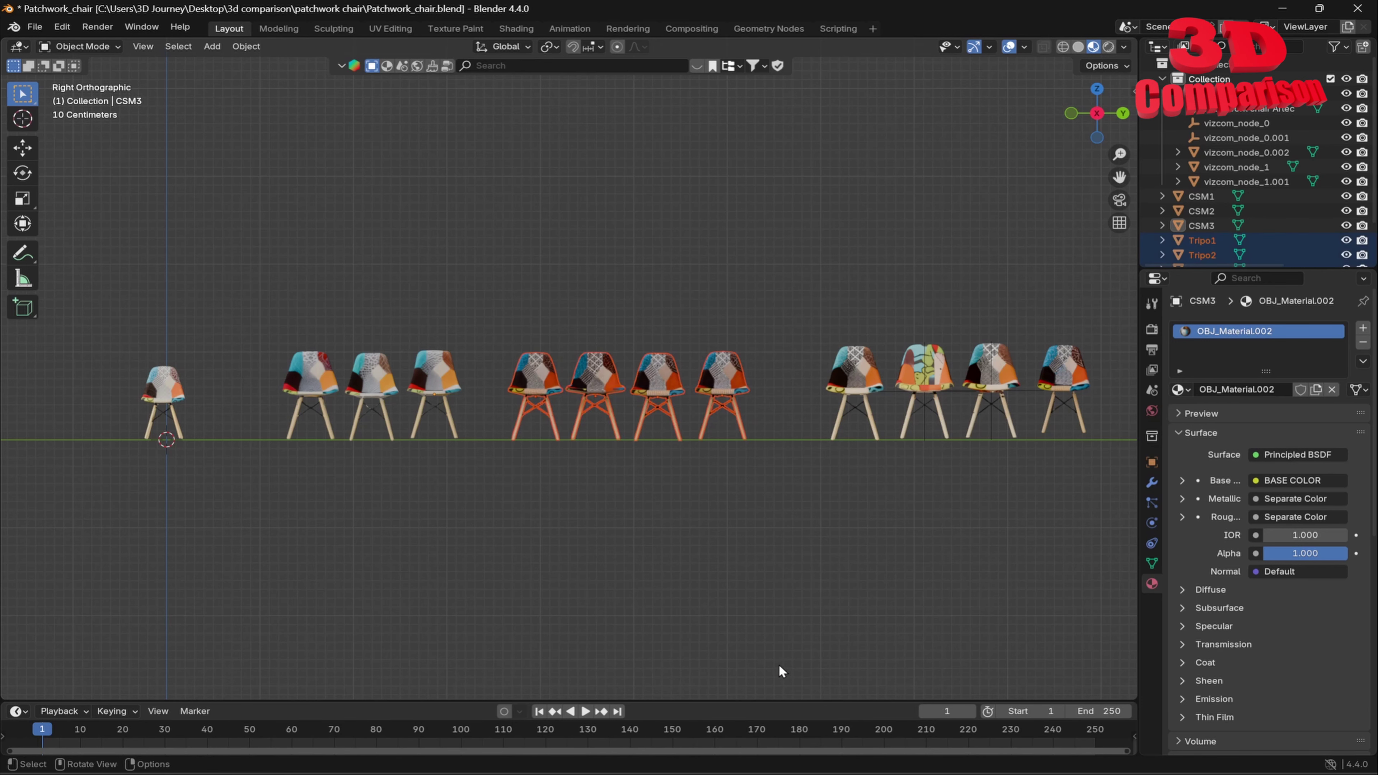
{"action": "left_click_drag", "start_coordinate": [251, 329], "coordinate": [475, 477]}
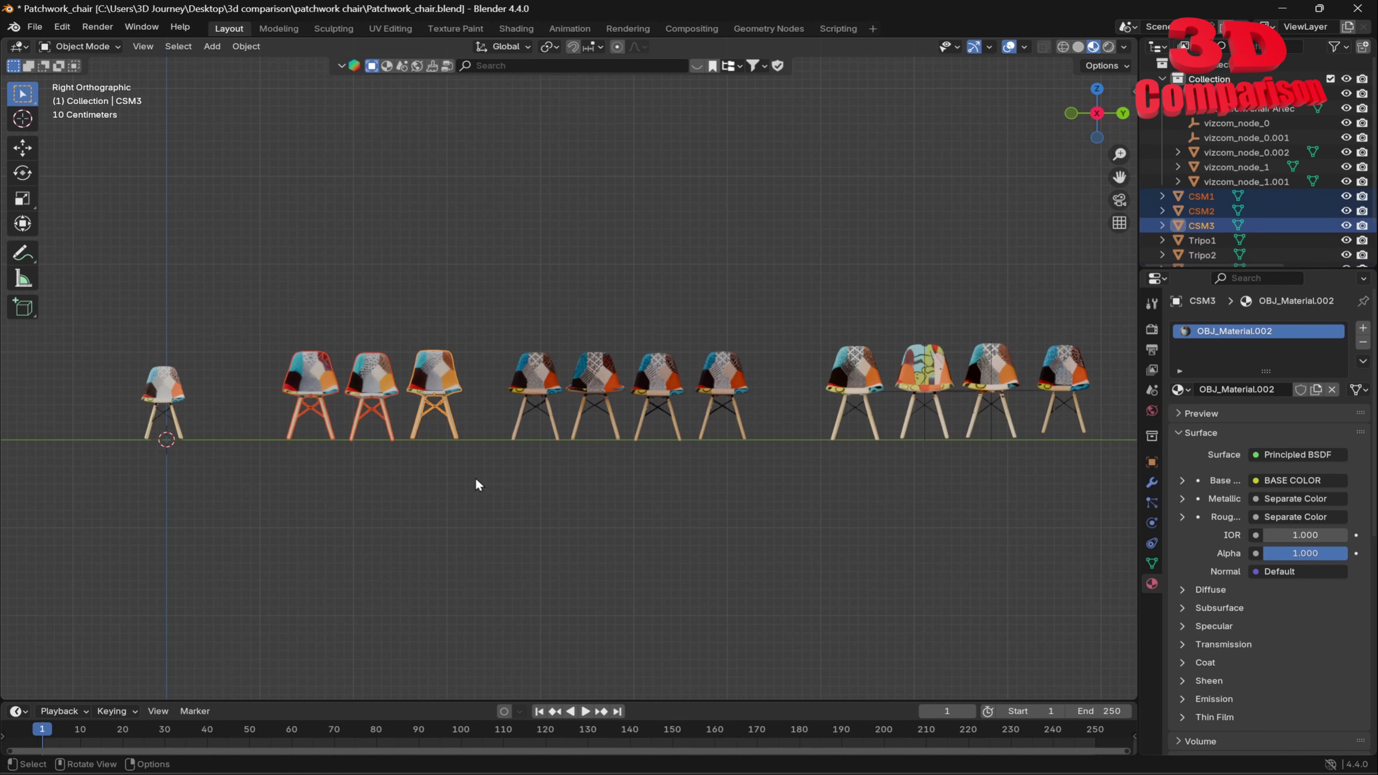
{"action": "left_click", "coordinate": [505, 544]}
Step: Return to a perspective view of the chair row and select the Tripo3 chair beside the CSM group
{"action": "middle_click_drag", "start_coordinate": [524, 451], "coordinate": [644, 508]}
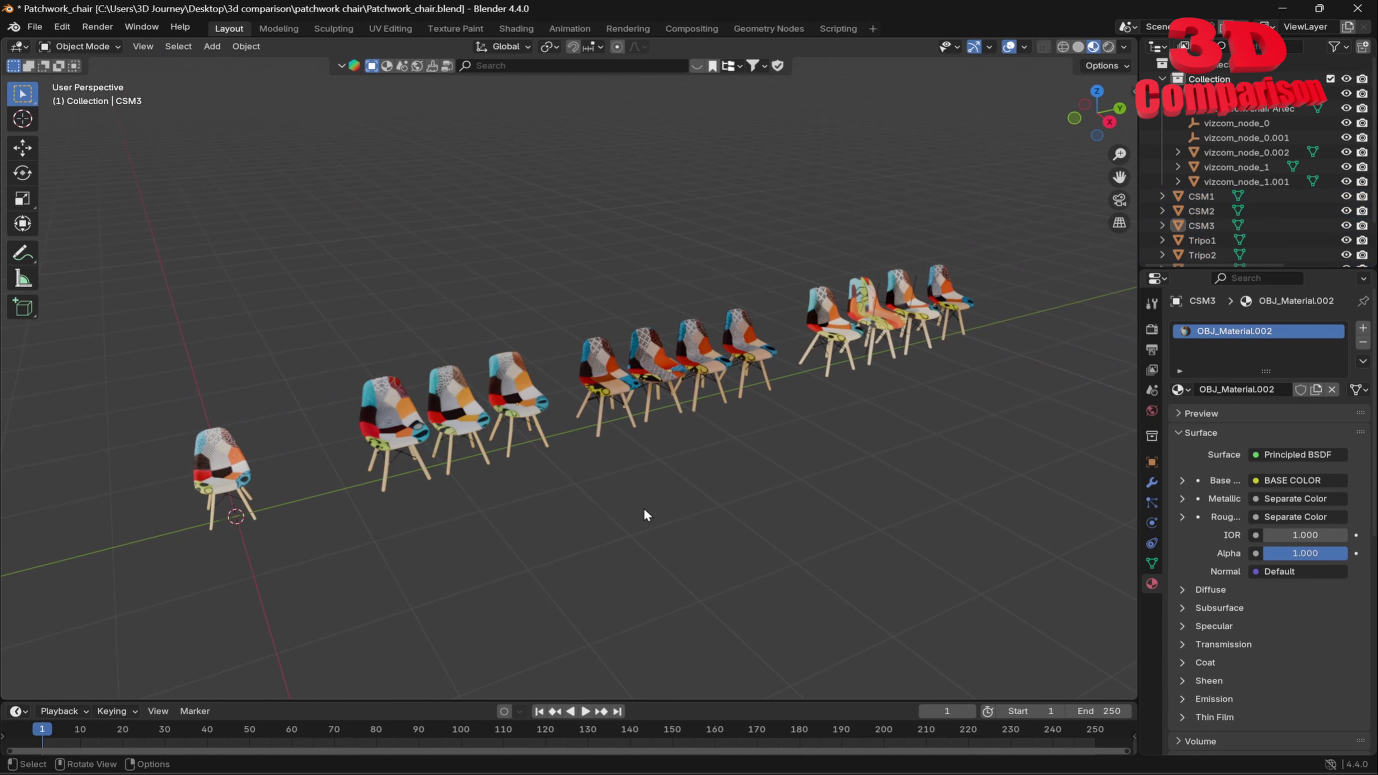
{"action": "scroll", "coordinate": [508, 427], "scroll_direction": "up", "scroll_amount": 5}
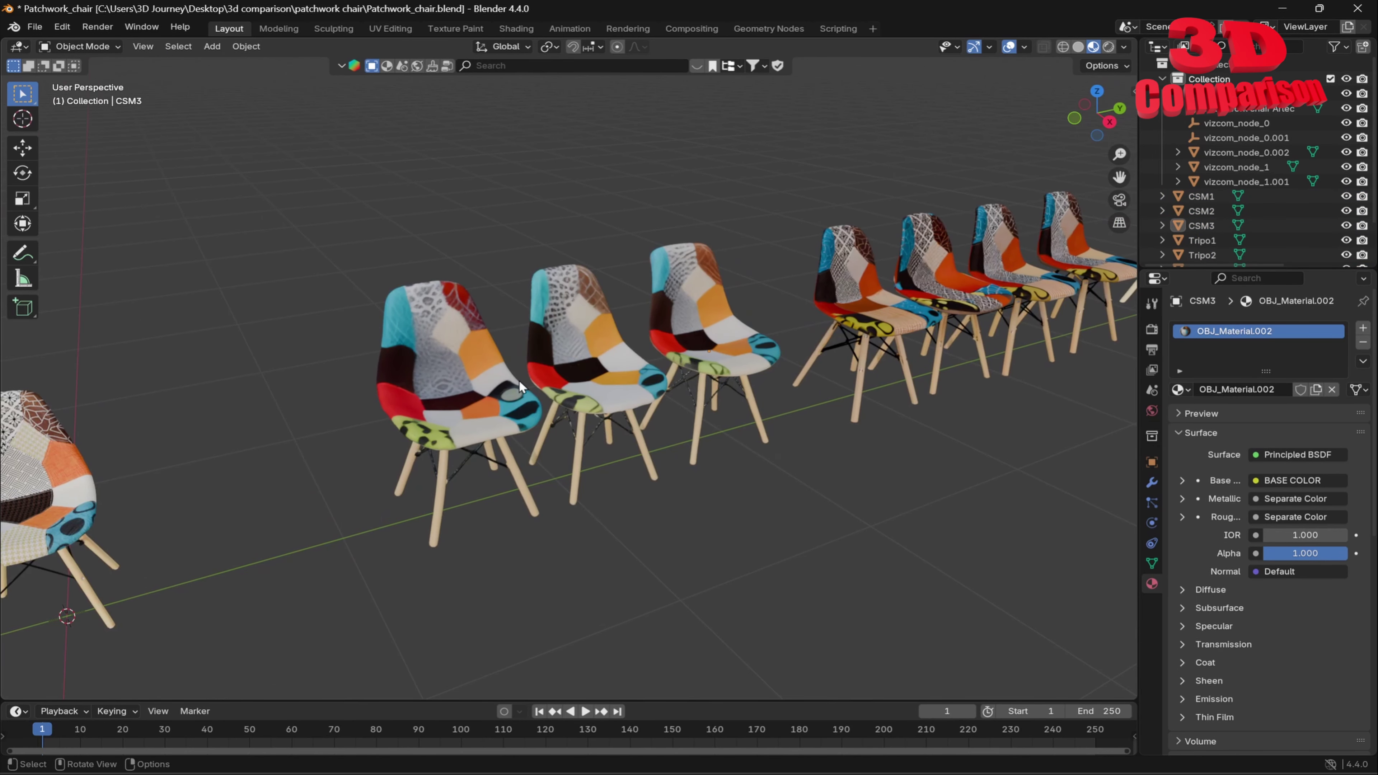
{"action": "middle_click_drag", "start_coordinate": [519, 380], "coordinate": [690, 476], "text": "shift"}
{"action": "left_click", "coordinate": [835, 320]}
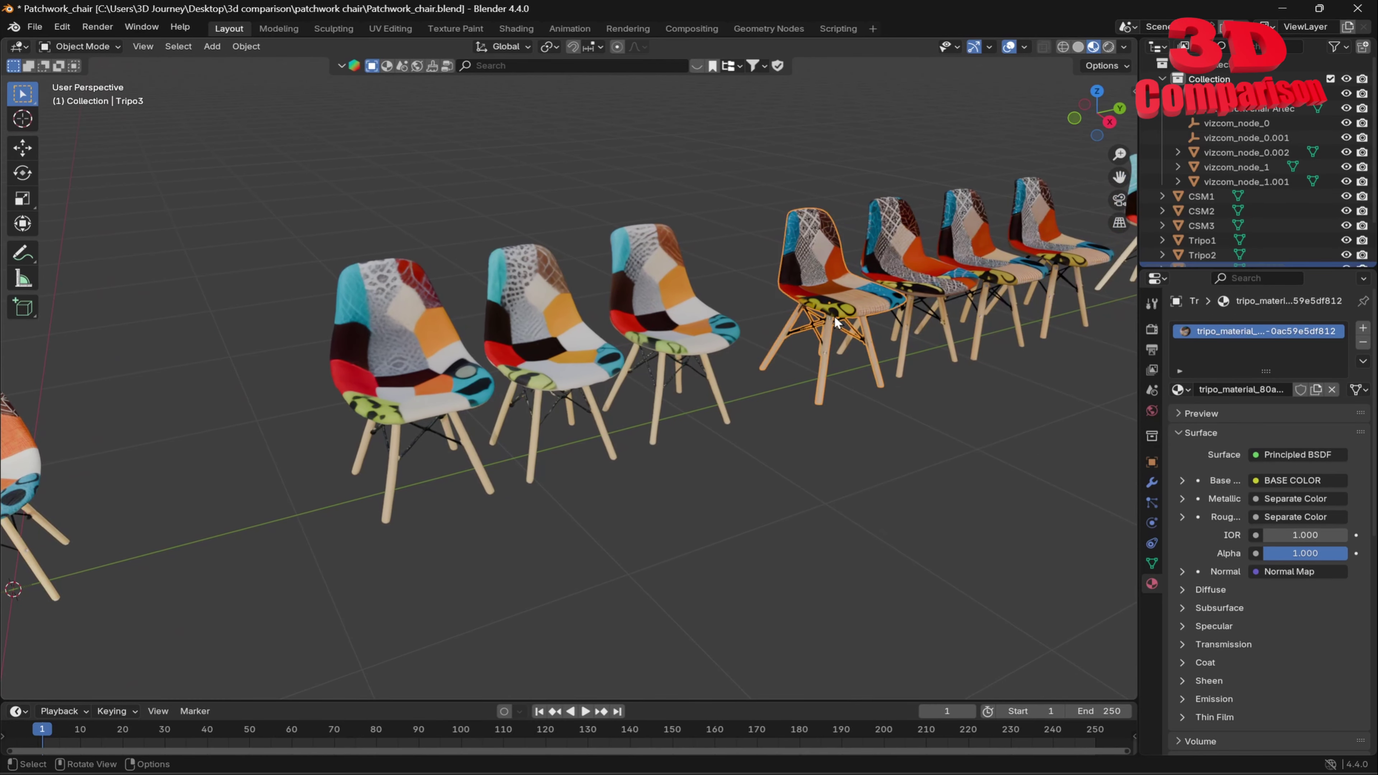
Step: Switch to Tripo's My Models page, open the fourth patchwork chair and view its seat up close
{"action": "key", "text": "alt+Tab"}
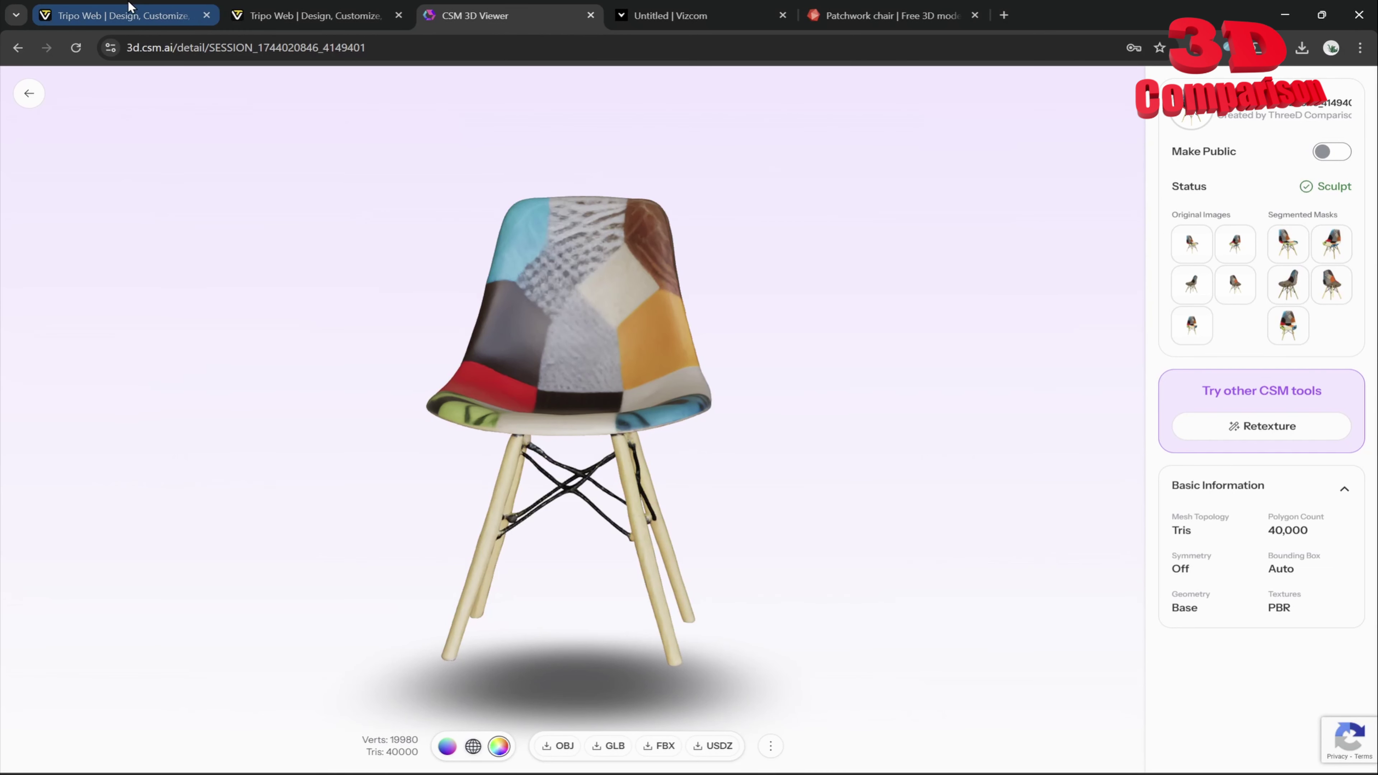
{"action": "left_click", "coordinate": [120, 13]}
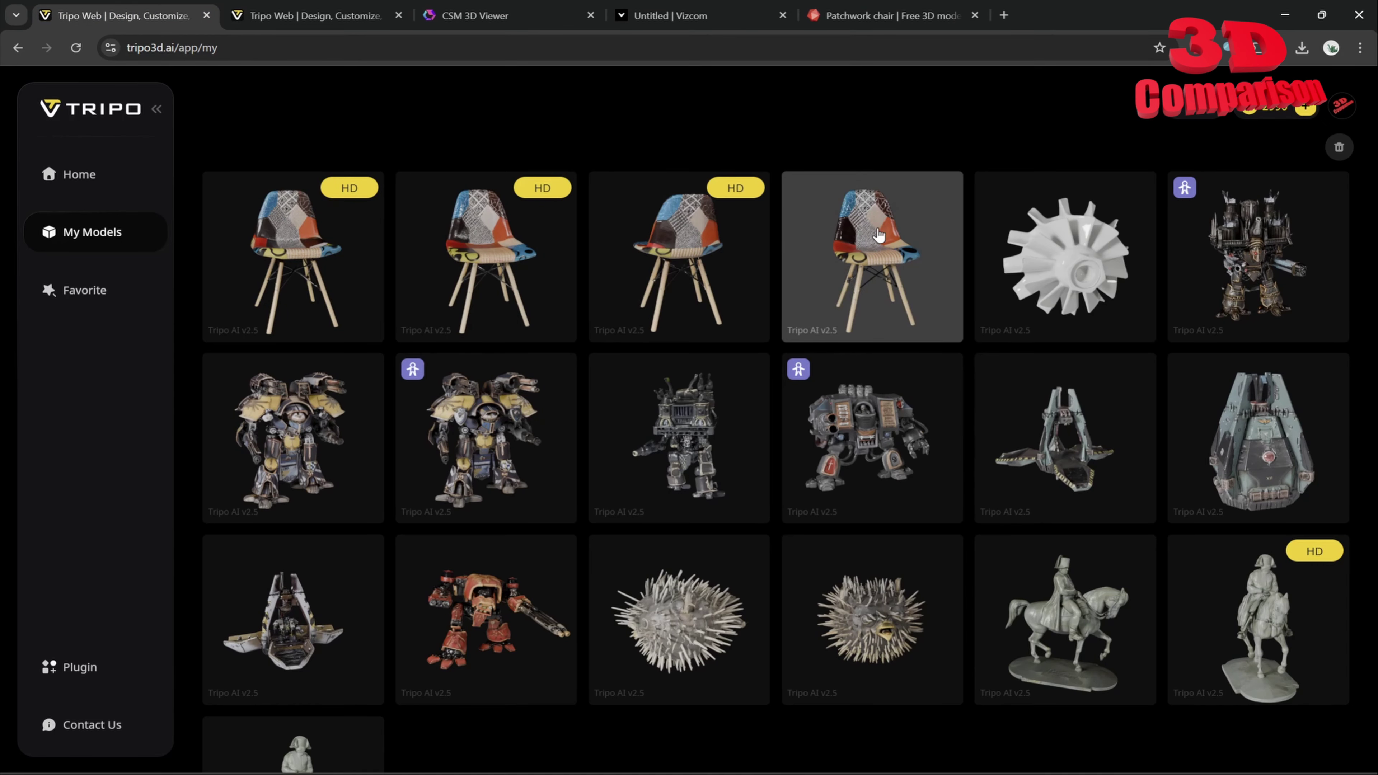
{"action": "left_click", "coordinate": [883, 247]}
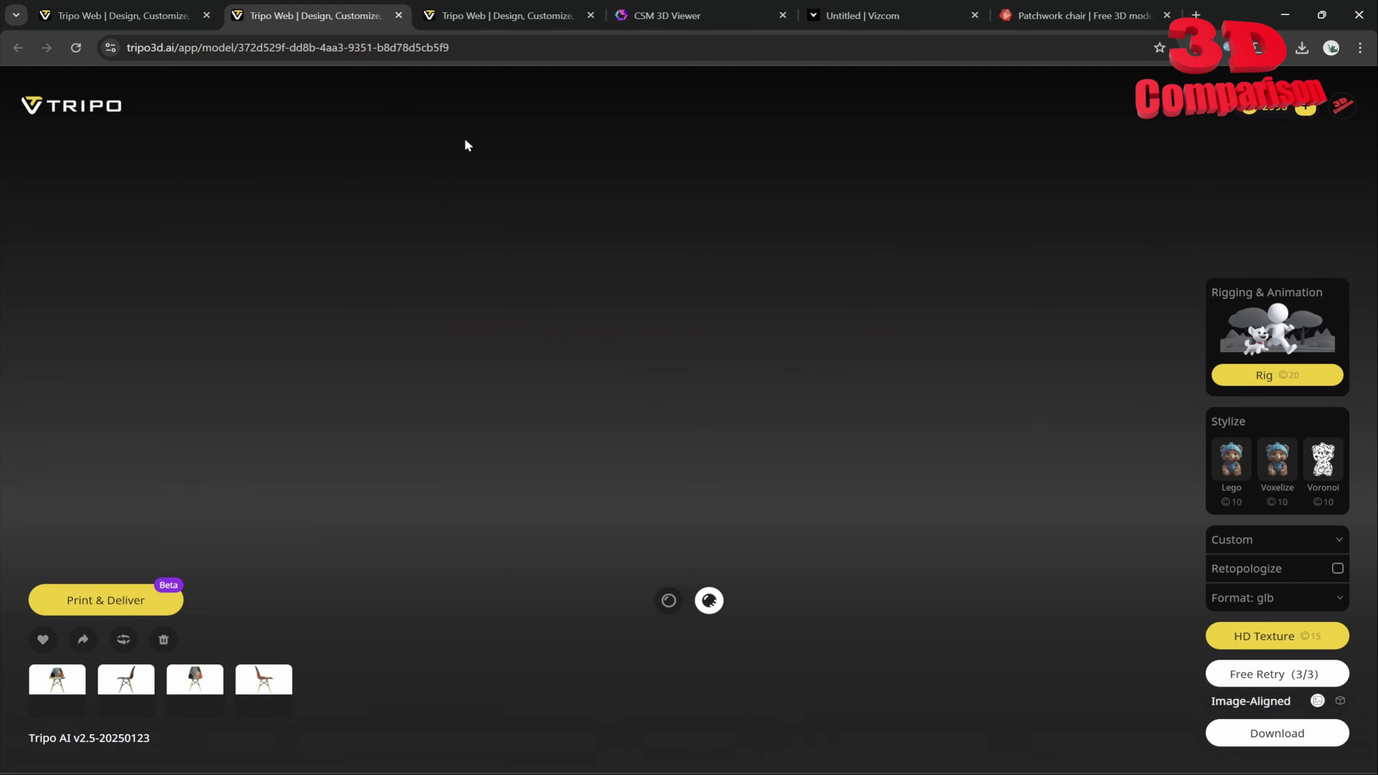
{"action": "left_click_drag", "start_coordinate": [776, 411], "coordinate": [700, 469]}
{"action": "scroll", "coordinate": [717, 461], "scroll_direction": "up", "scroll_amount": 10}
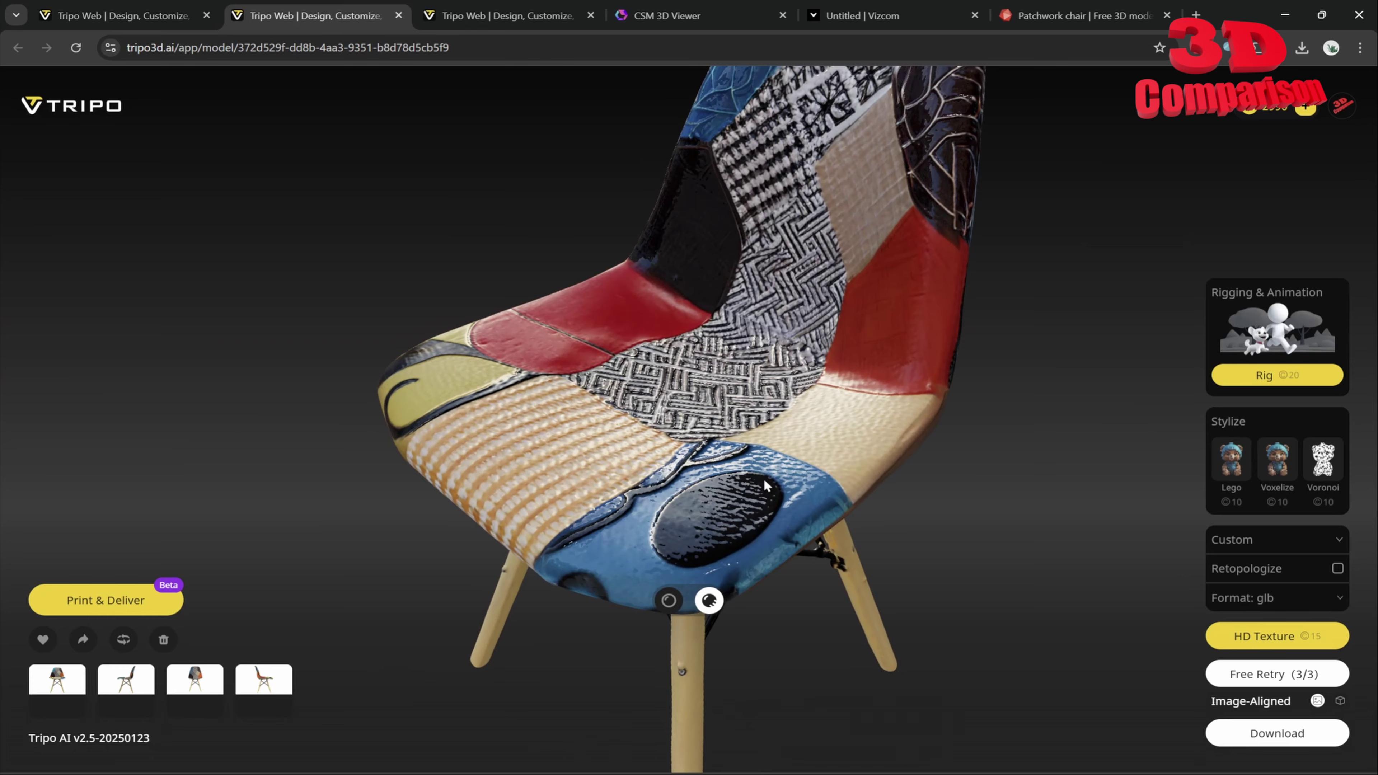
Step: Examine the Tripo chair's backrest and seat patches, the underside of the seat and the leg frame from several angles
{"action": "left_click_drag", "start_coordinate": [800, 434], "coordinate": [732, 109]}
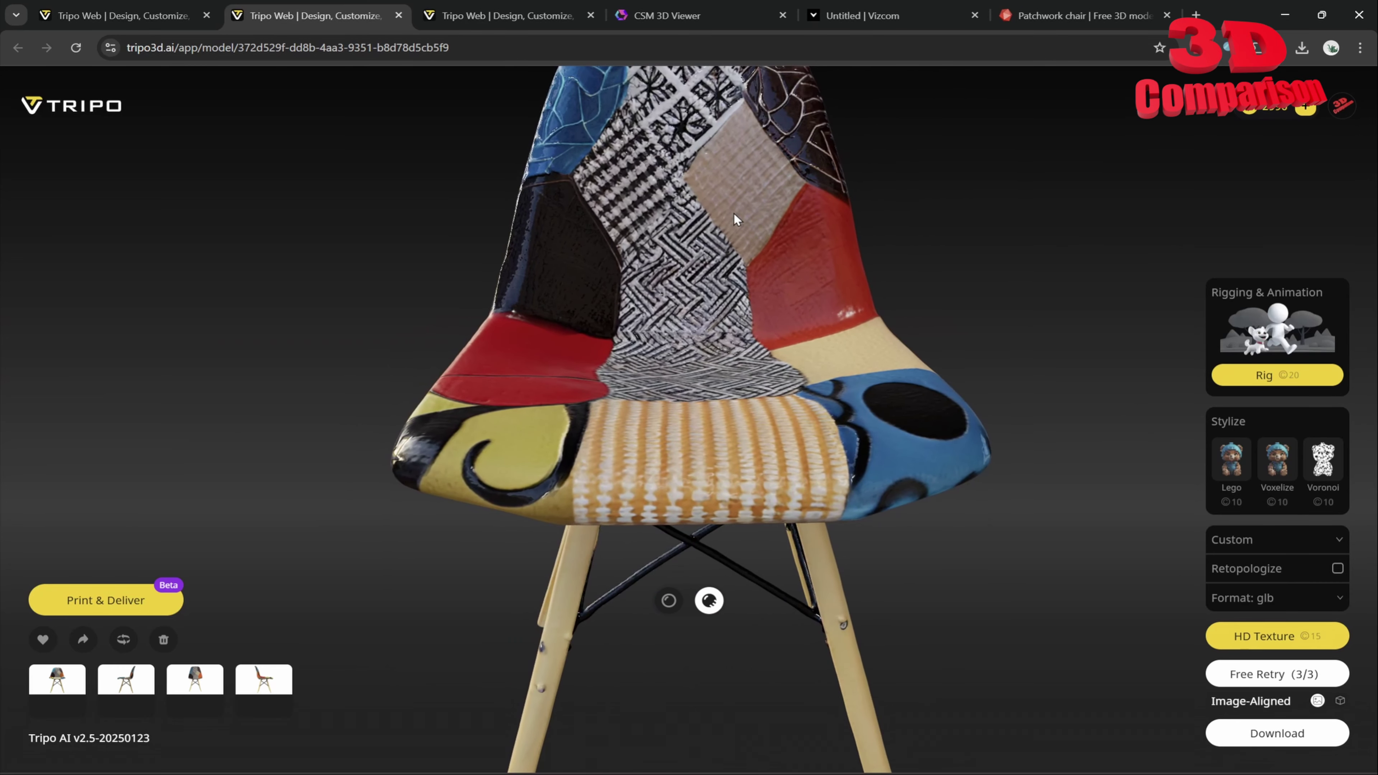
{"action": "left_click_drag", "start_coordinate": [755, 200], "coordinate": [678, 143]}
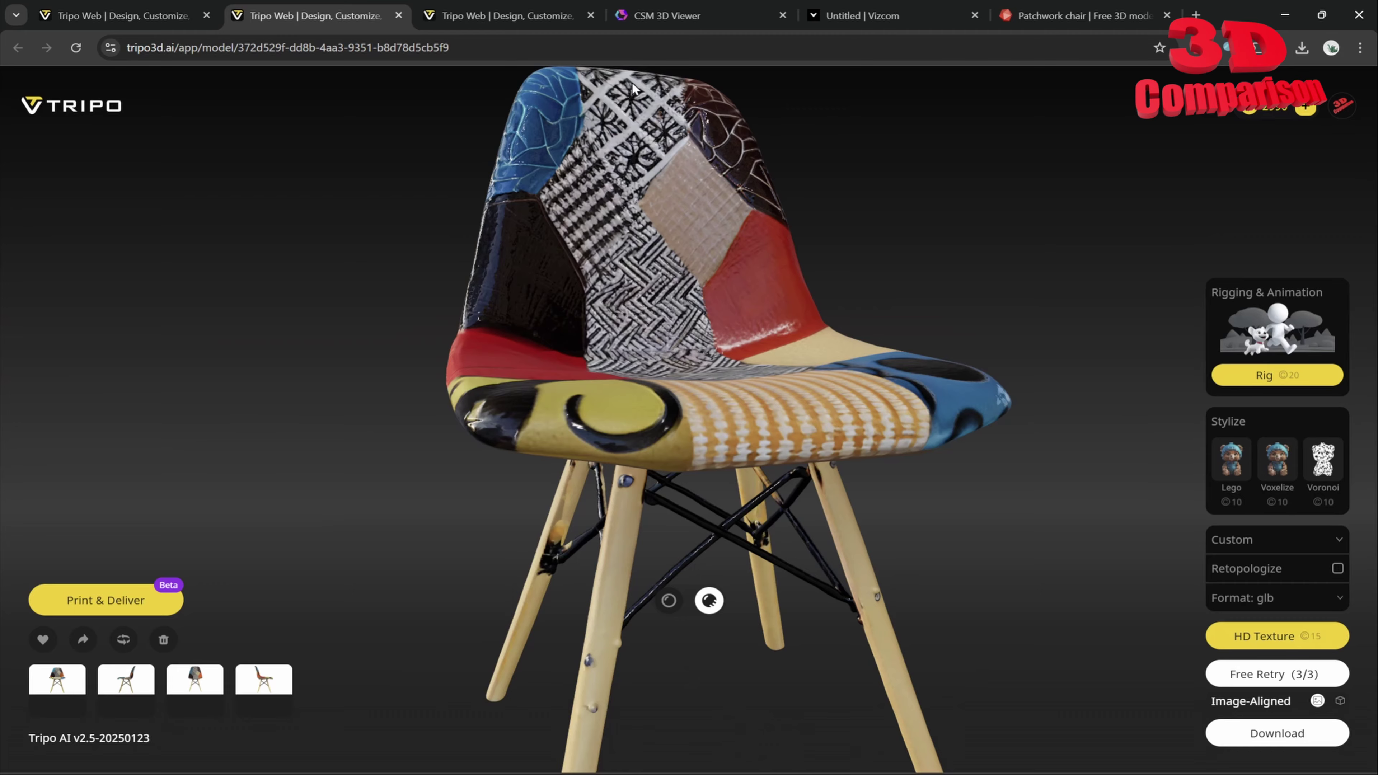
{"action": "left_click_drag", "start_coordinate": [633, 87], "coordinate": [729, 80]}
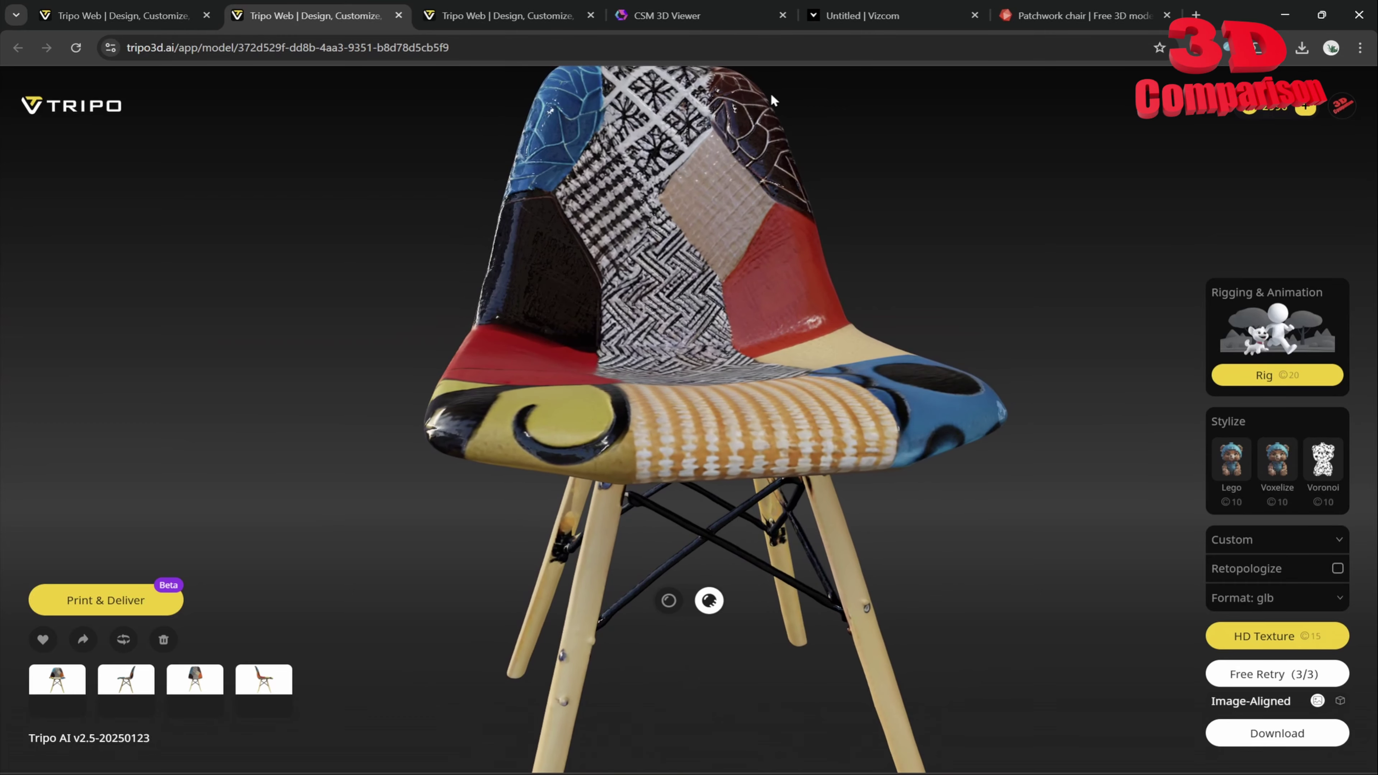
{"action": "left_click_drag", "start_coordinate": [590, 172], "coordinate": [628, 437]}
{"action": "left_click_drag", "start_coordinate": [741, 424], "coordinate": [579, 297]}
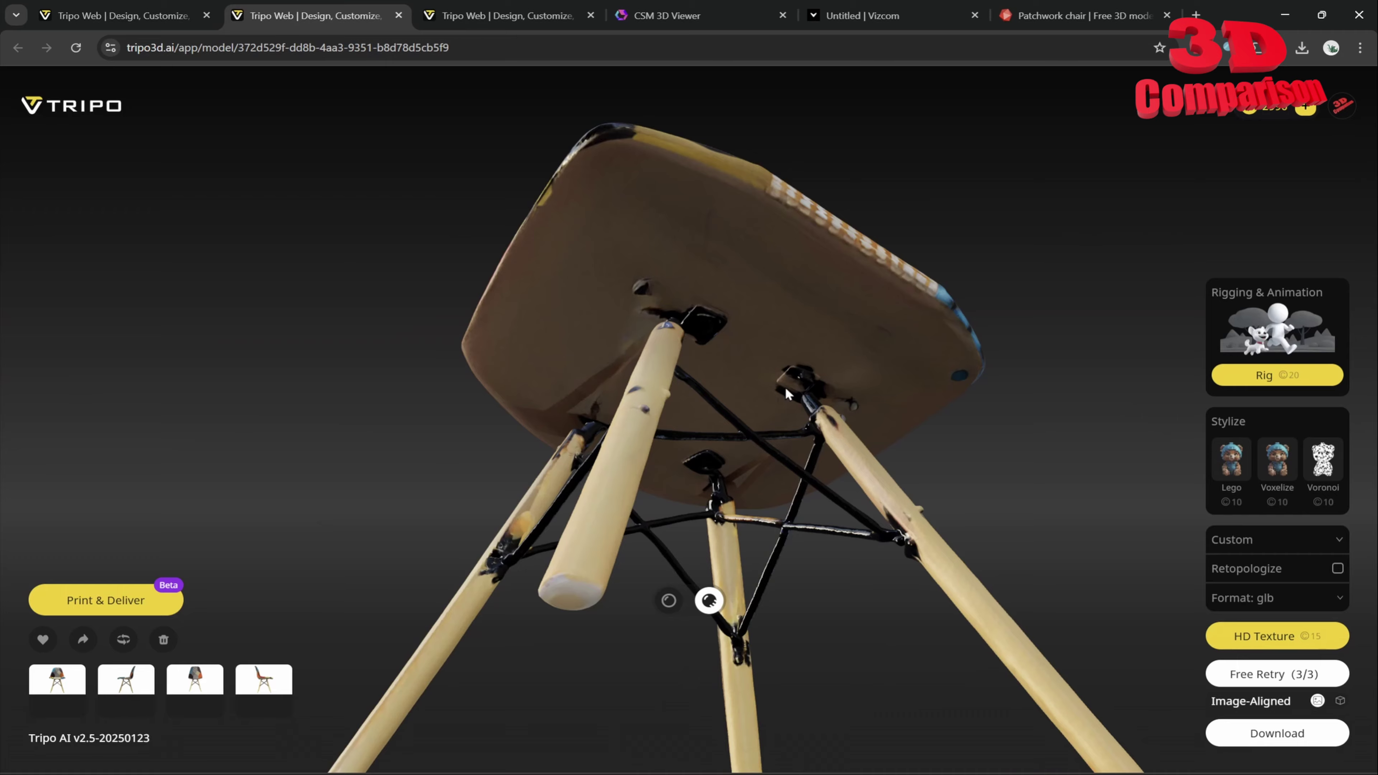
{"action": "left_click_drag", "start_coordinate": [749, 391], "coordinate": [703, 516]}
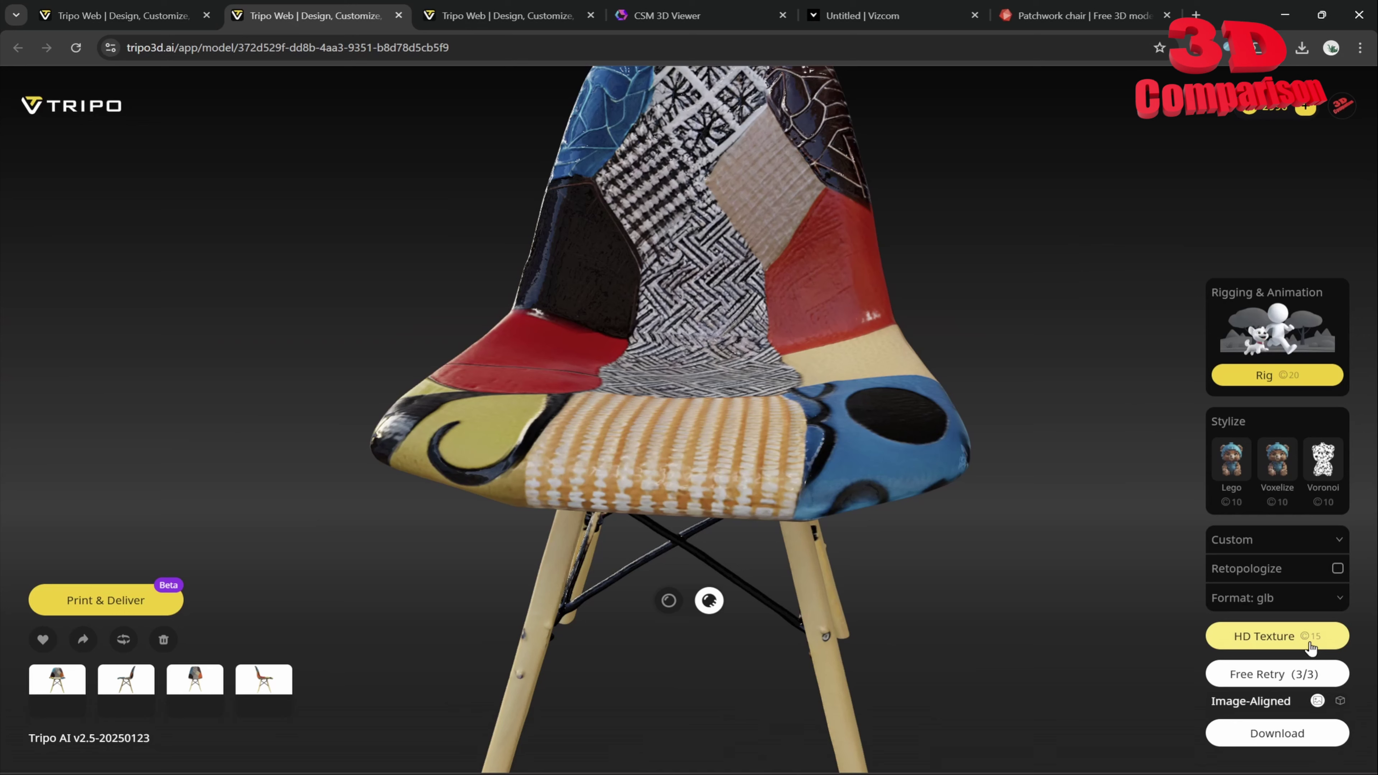
{"action": "scroll", "coordinate": [882, 405], "scroll_direction": "down", "scroll_amount": 5}
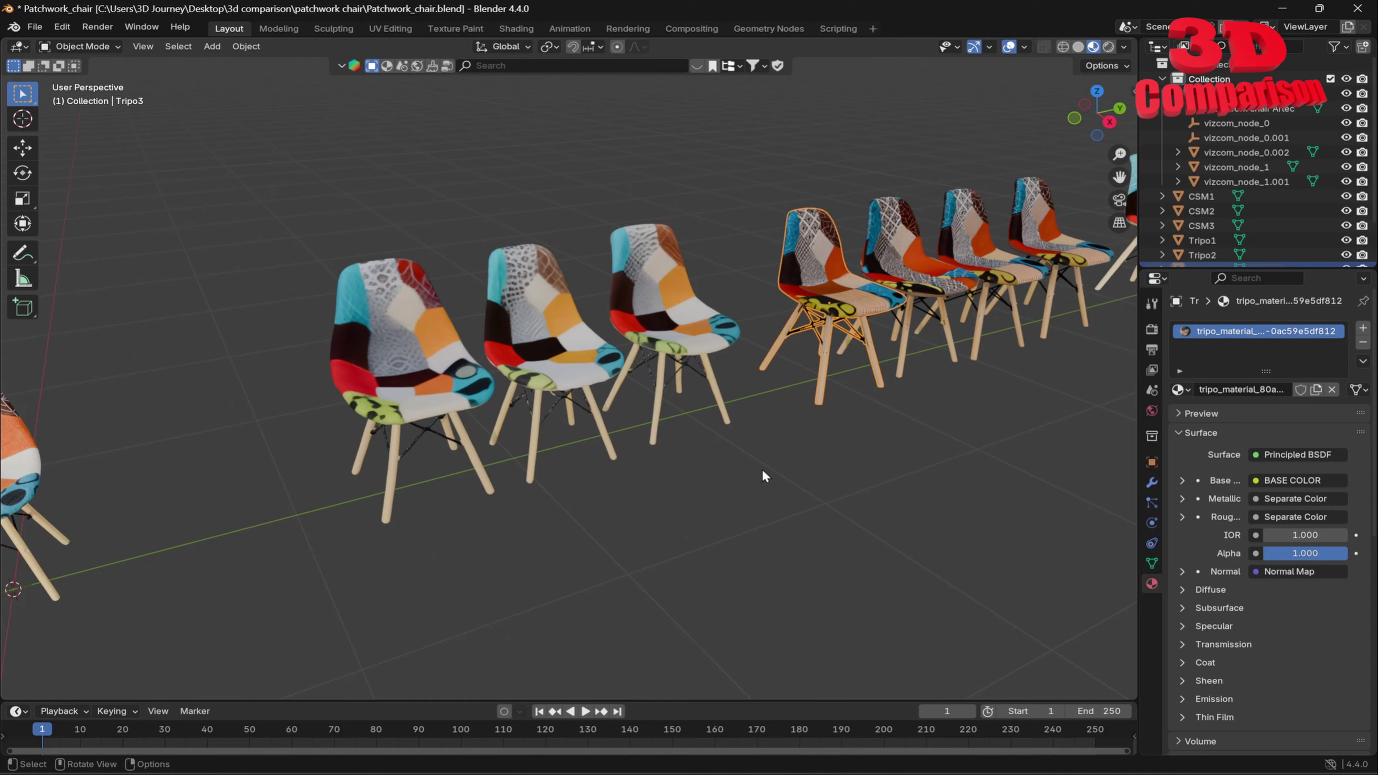
Step: Switch to Blender and frame the last chair of the Tripo group for a close look
{"action": "left_click", "coordinate": [762, 470]}
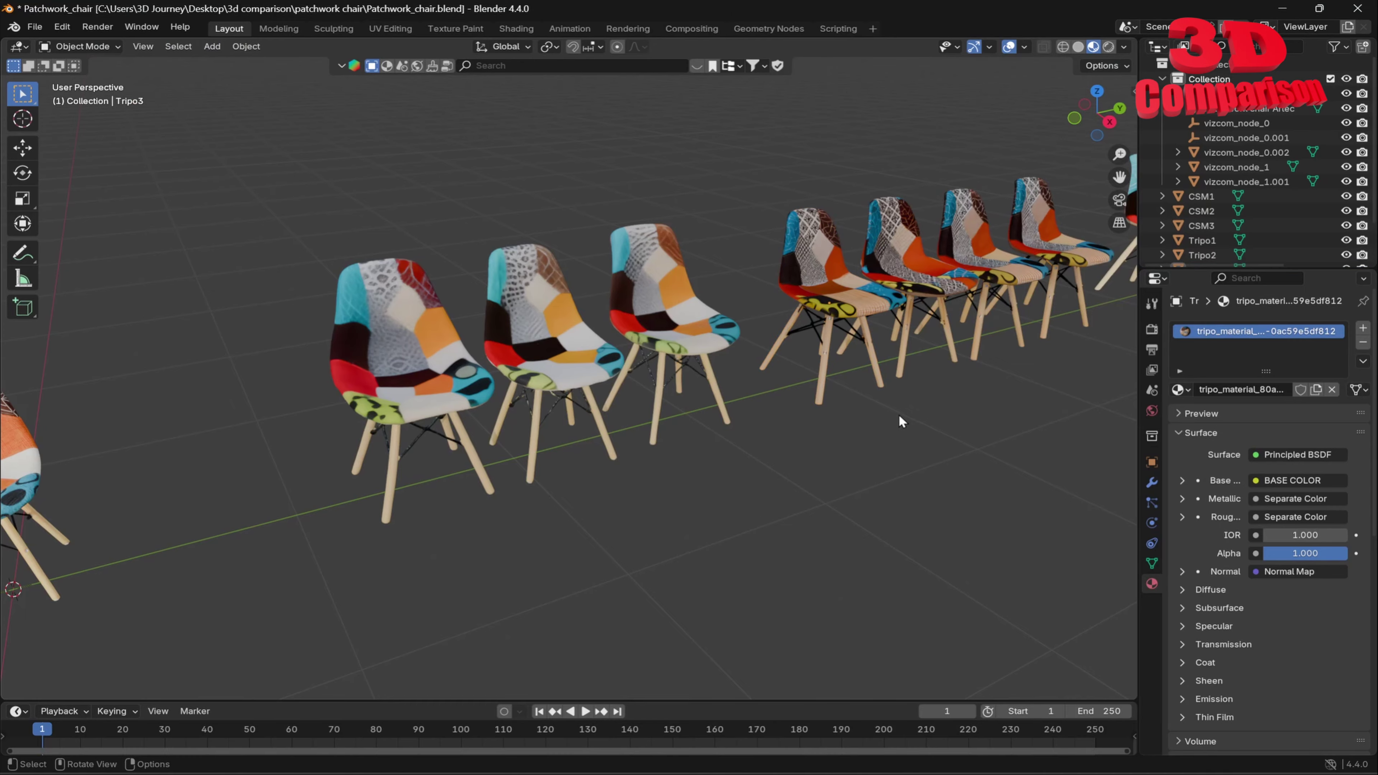
{"action": "mouse_move", "coordinate": [905, 383]}
{"action": "middle_mouse_down", "text": "shift"}
{"action": "mouse_move", "coordinate": [760, 414]}
{"action": "mouse_move", "coordinate": [637, 477]}
{"action": "middle_mouse_up", "text": "shift"}
{"action": "left_click", "coordinate": [857, 299]}
{"action": "key", "text": "KP_Decimal"}
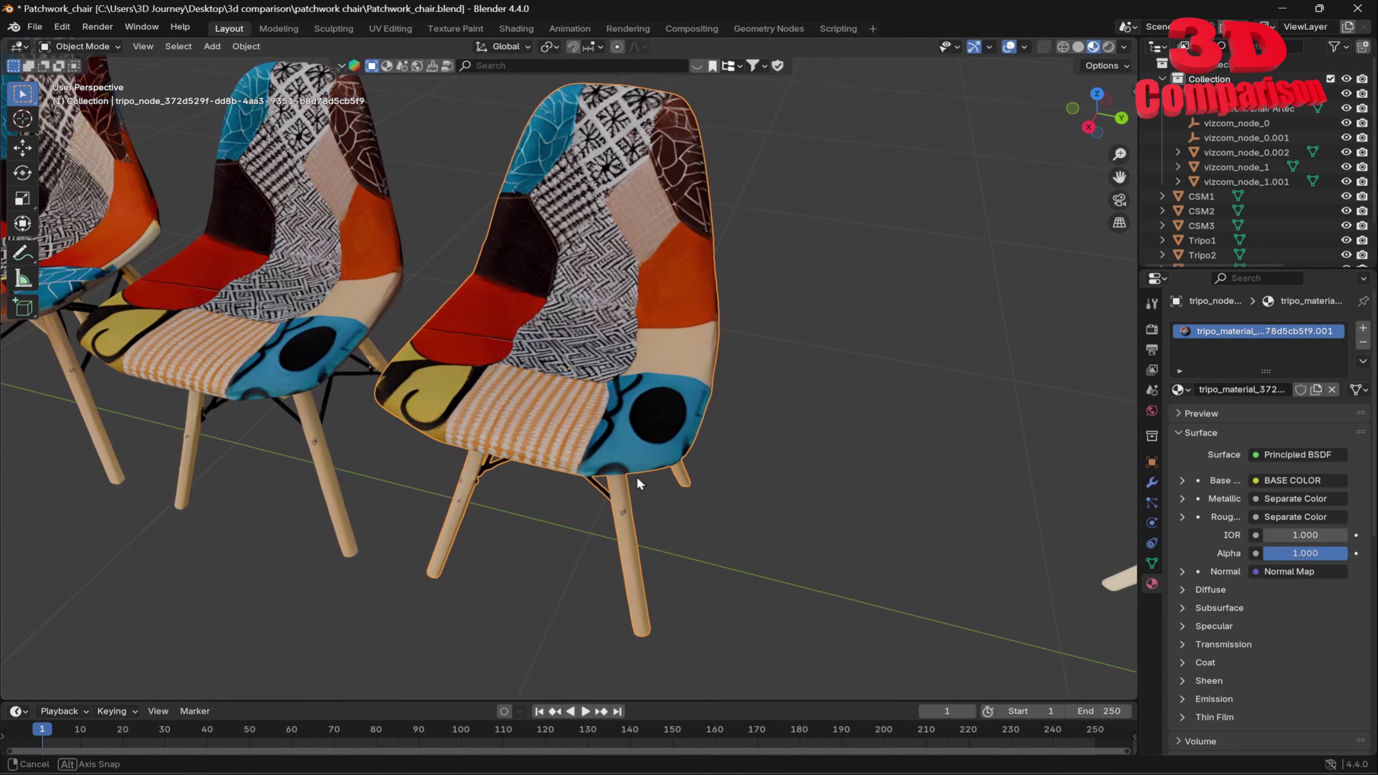
Step: Open the Shading workspace, frame the last Tripo chair and list the available images for its base color texture
{"action": "left_click", "coordinate": [516, 29]}
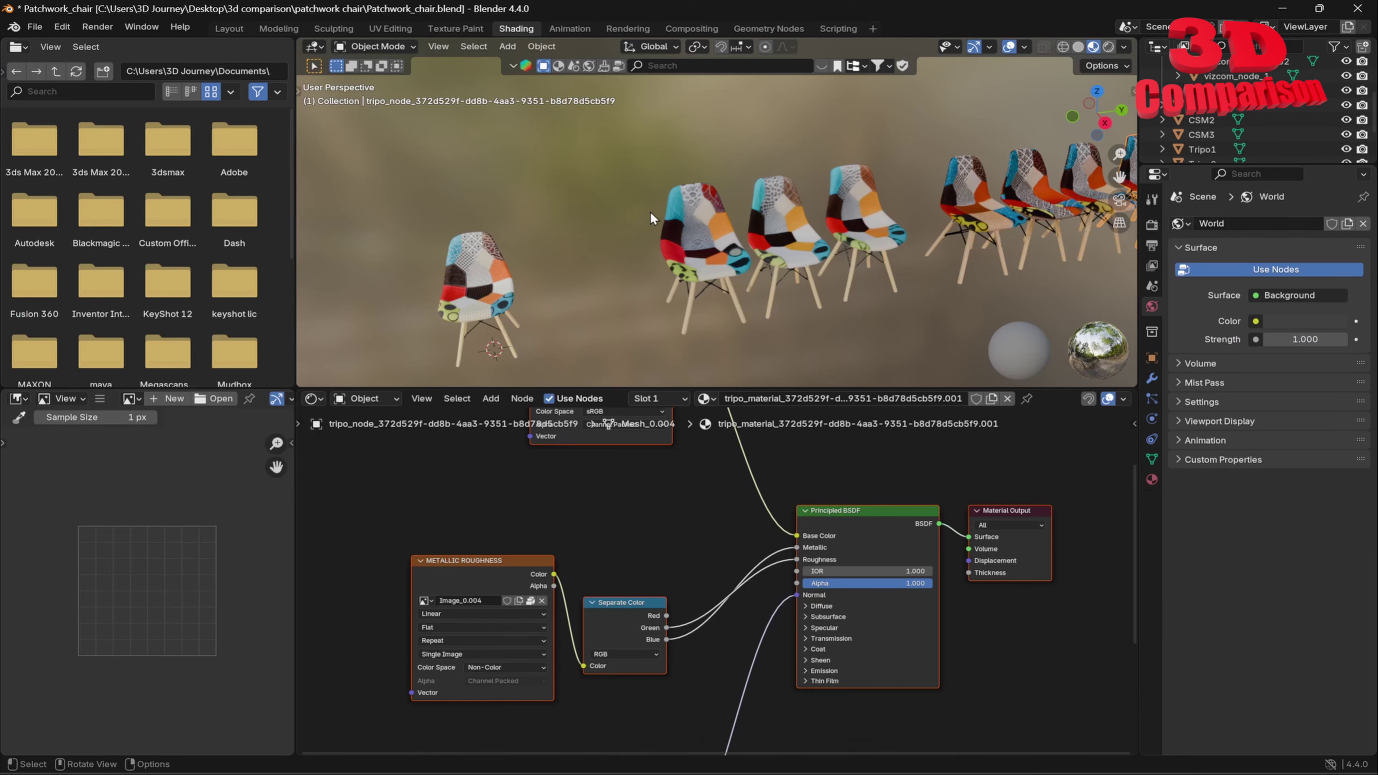
{"action": "key", "text": "KP_Decimal"}
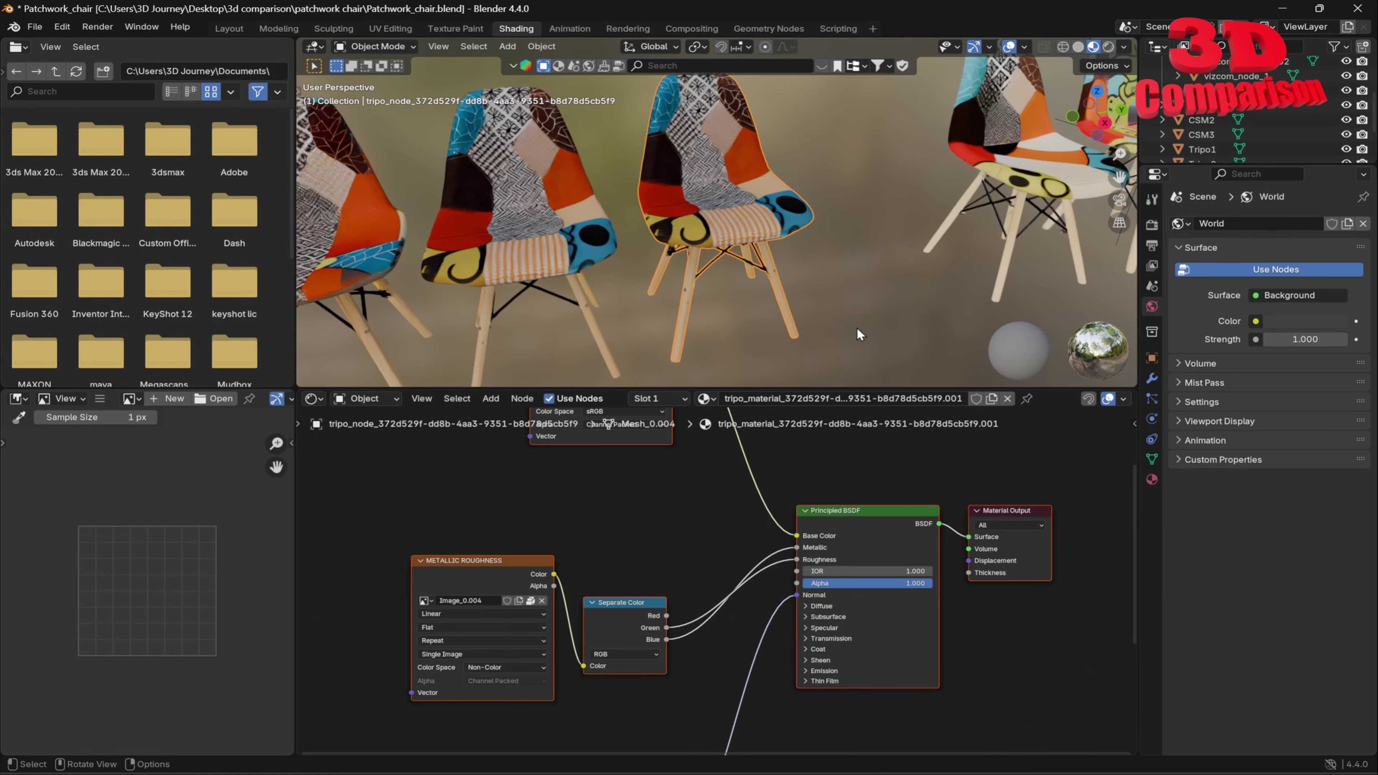
{"action": "middle_click_drag", "start_coordinate": [725, 495], "coordinate": [716, 602]}
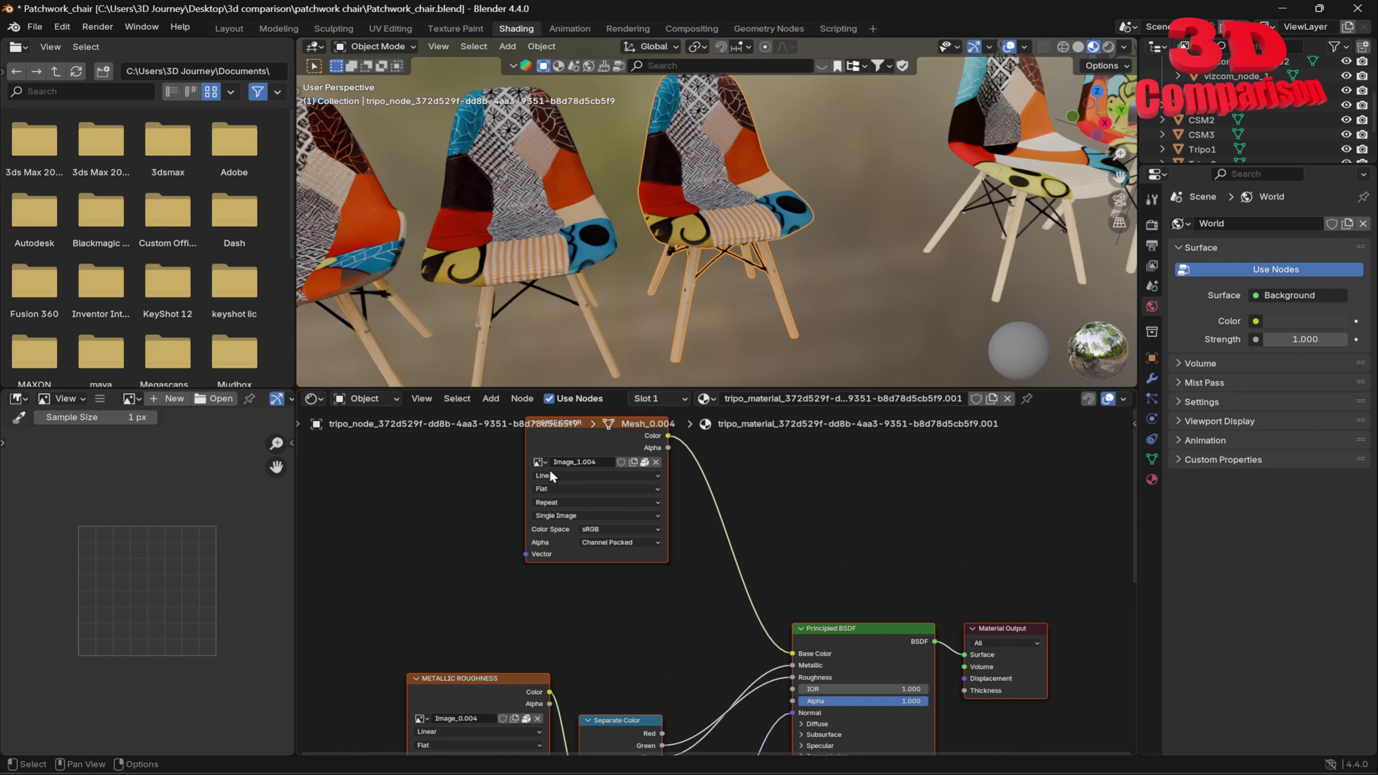
{"action": "left_click", "coordinate": [538, 462]}
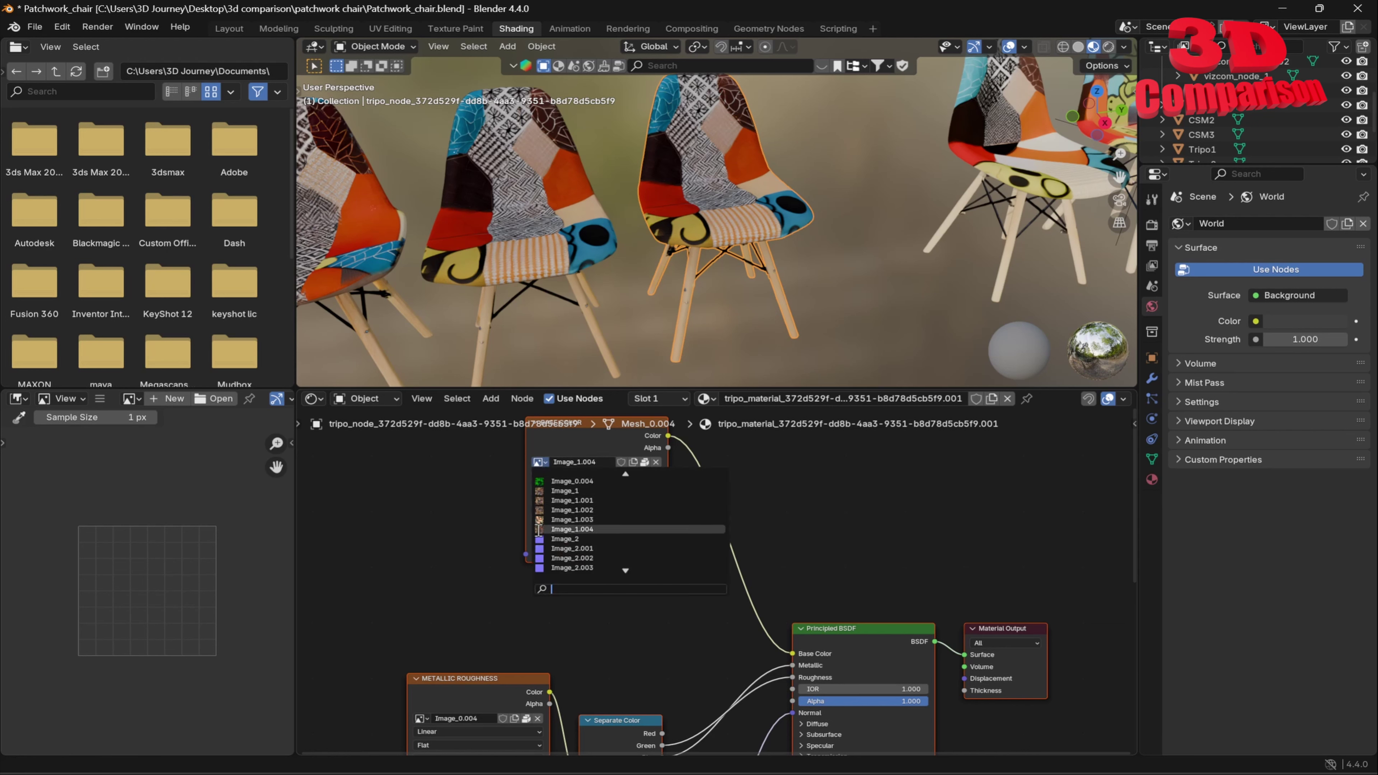
{"action": "mouse_move", "coordinate": [538, 529]}
Step: Select the CSM3 chair, frame it and examine its texture alongside its material nodes
{"action": "scroll", "coordinate": [746, 286], "scroll_direction": "down", "scroll_amount": 5}
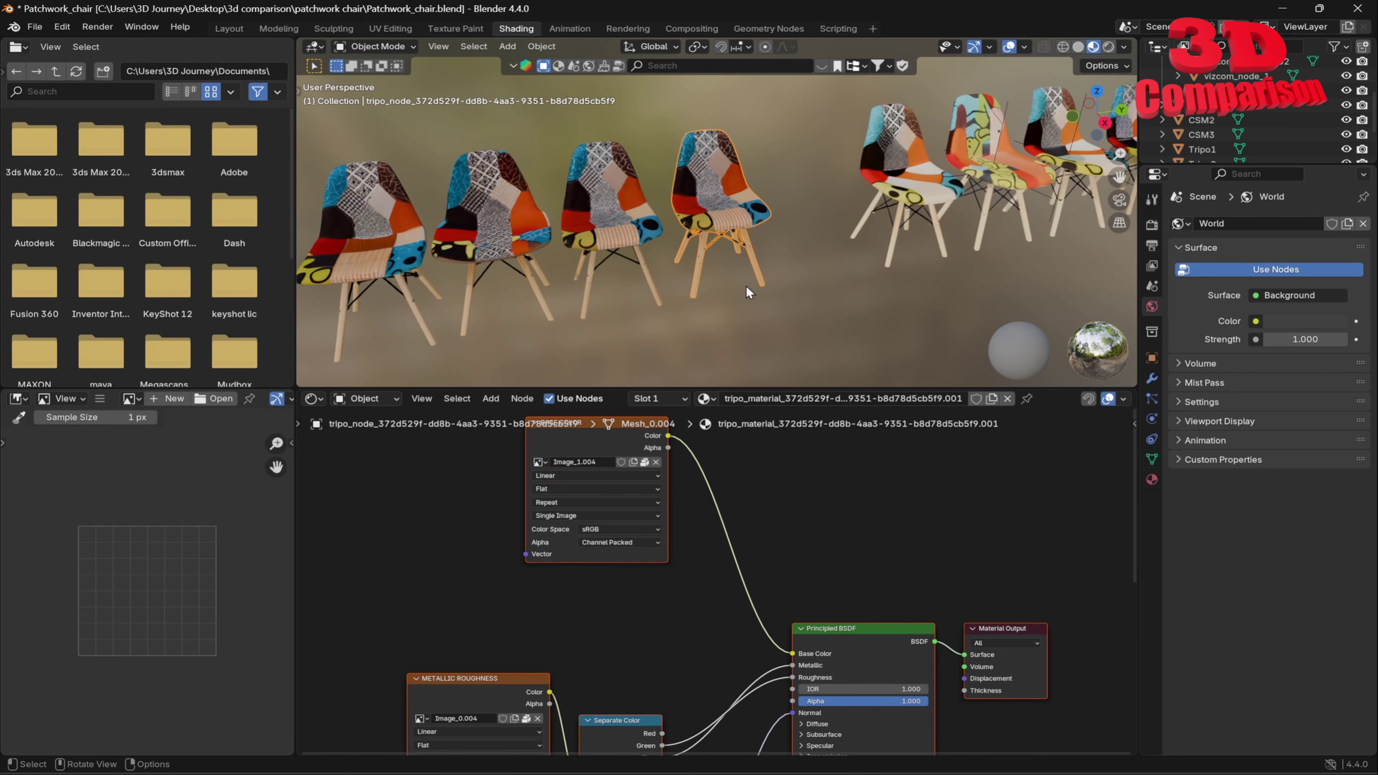
{"action": "left_click", "coordinate": [356, 255]}
{"action": "key", "text": "KP_Decimal"}
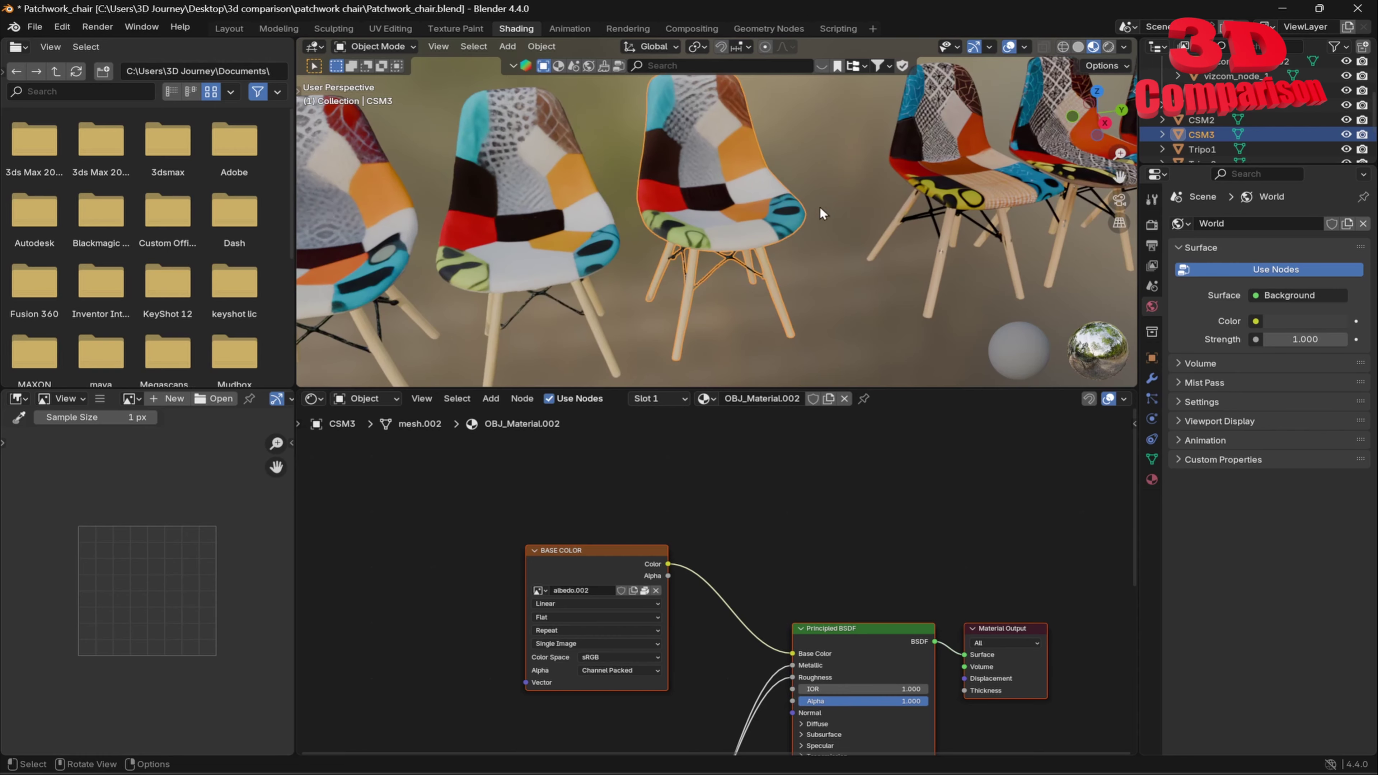
{"action": "scroll", "coordinate": [850, 210], "scroll_direction": "up", "scroll_amount": 6}
{"action": "scroll", "coordinate": [839, 212], "scroll_direction": "down", "scroll_amount": 8}
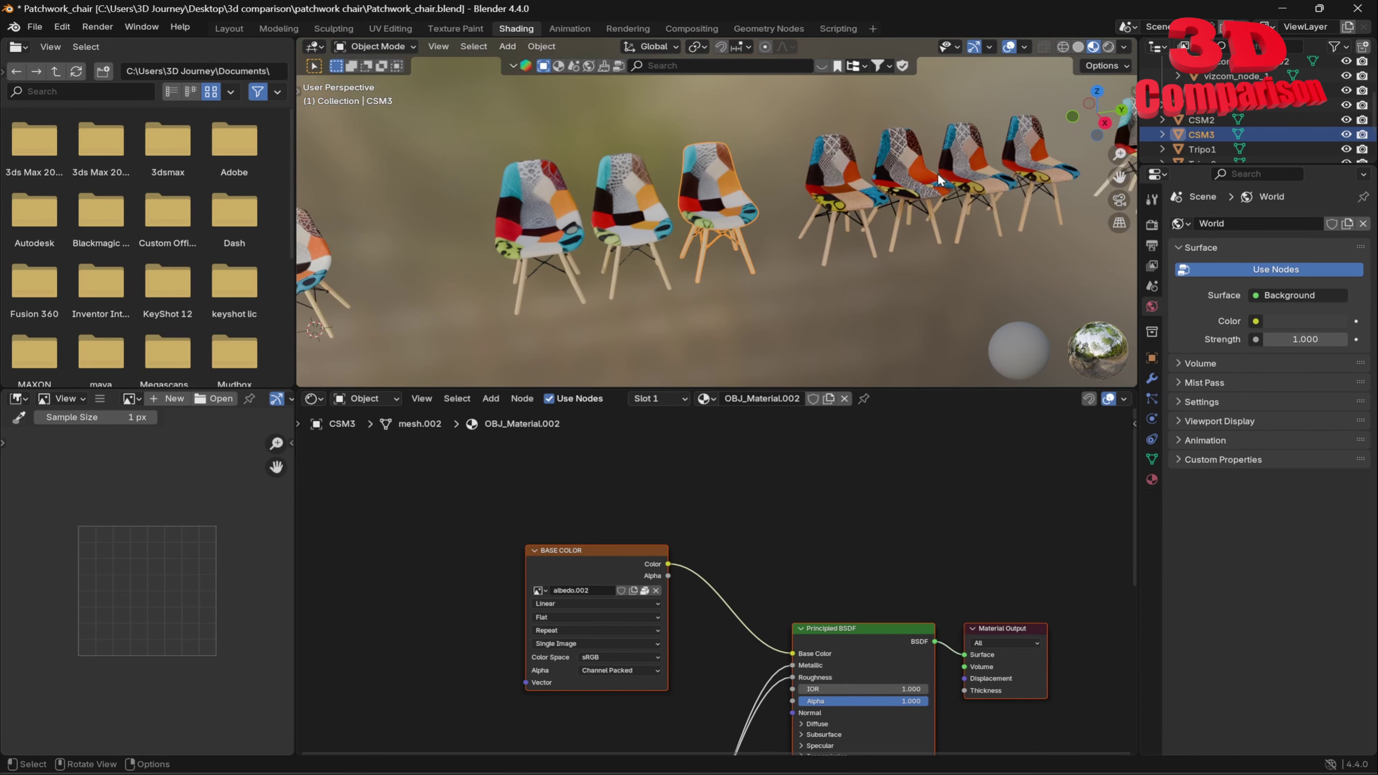
Step: Select and frame the last Tripo chair again and check its base color image node
{"action": "left_click", "coordinate": [1016, 150]}
{"action": "key", "text": "KP_Decimal"}
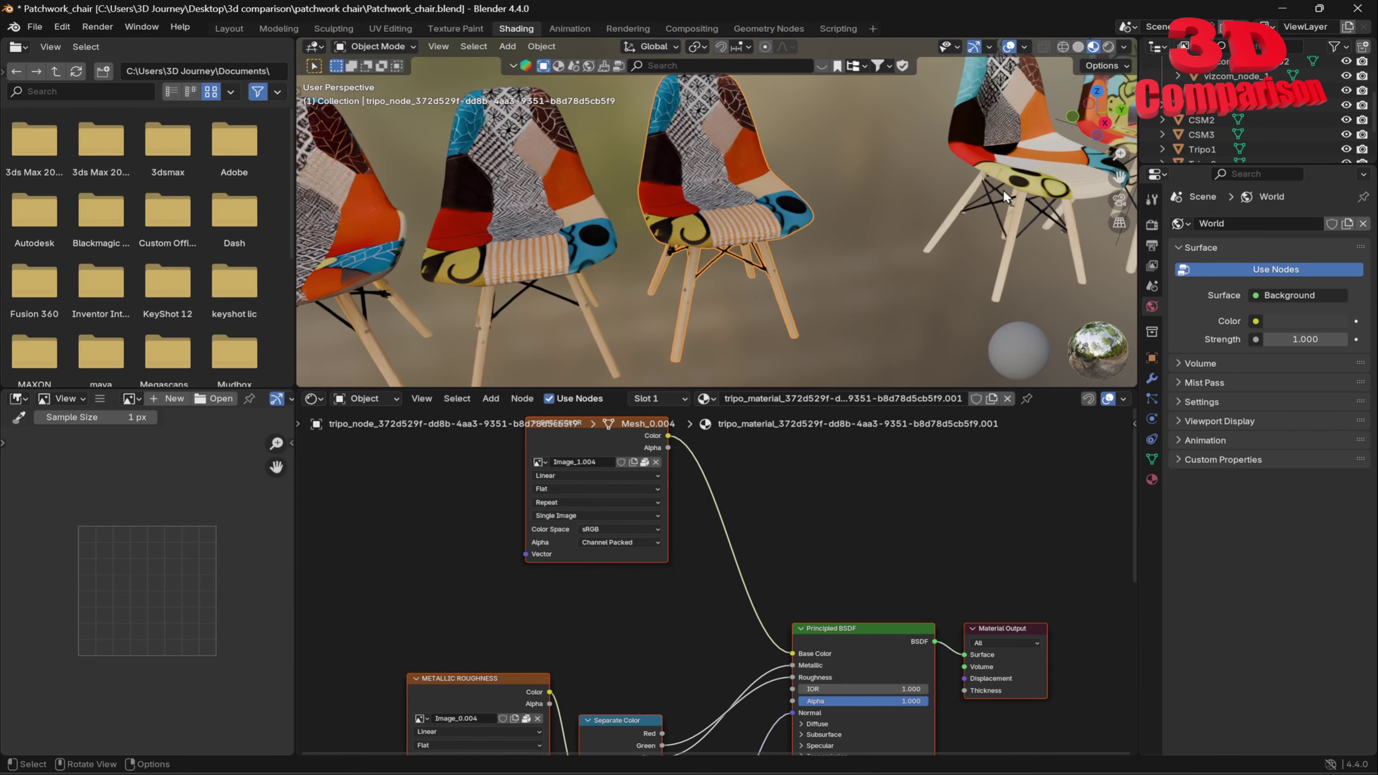
{"action": "middle_click_drag", "start_coordinate": [1003, 190], "coordinate": [814, 226]}
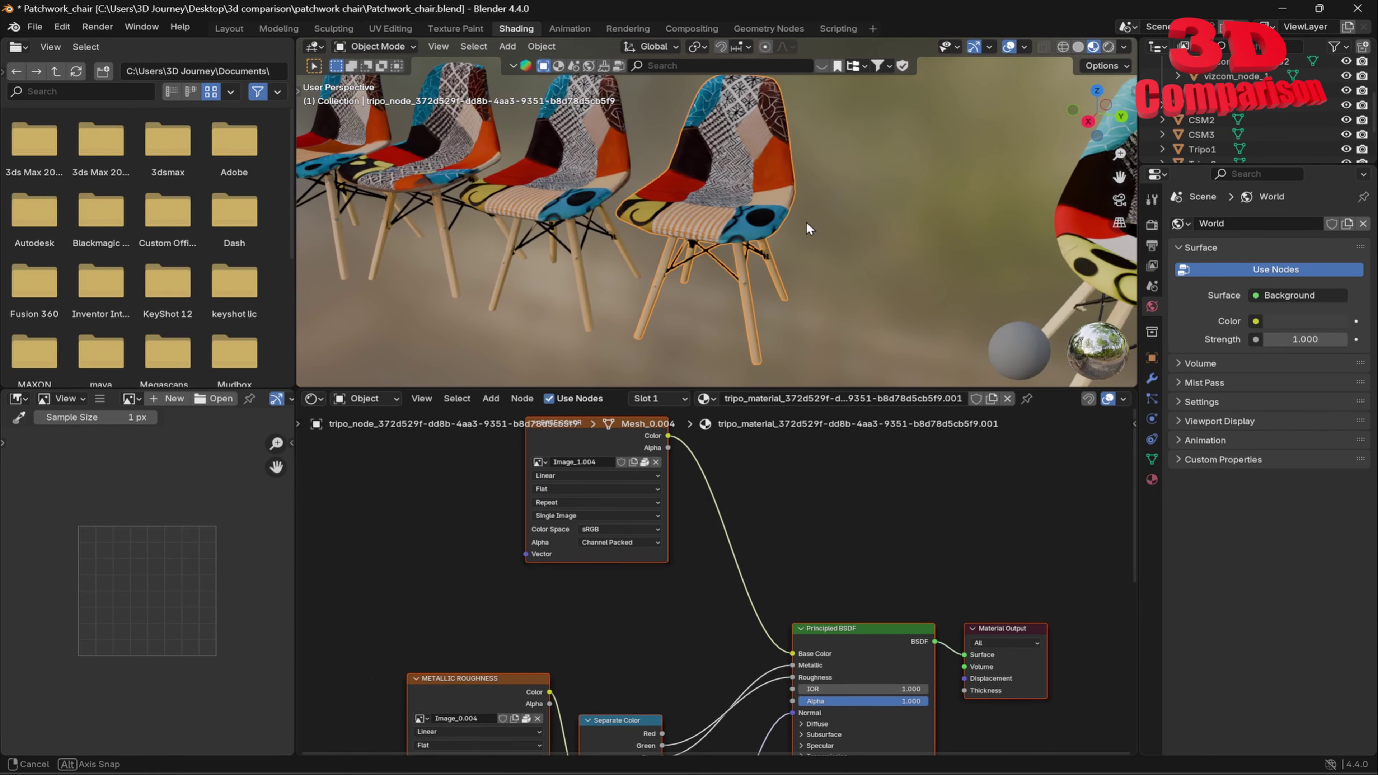
{"action": "left_click", "coordinate": [547, 462]}
Step: Select the Tripo1 chair and inspect its seat and backrest texture from the front next to its neighbours
{"action": "left_click", "coordinate": [567, 191]}
{"action": "middle_click_drag", "start_coordinate": [560, 231], "coordinate": [791, 350]}
{"action": "scroll", "coordinate": [799, 314], "scroll_direction": "up", "scroll_amount": 5}
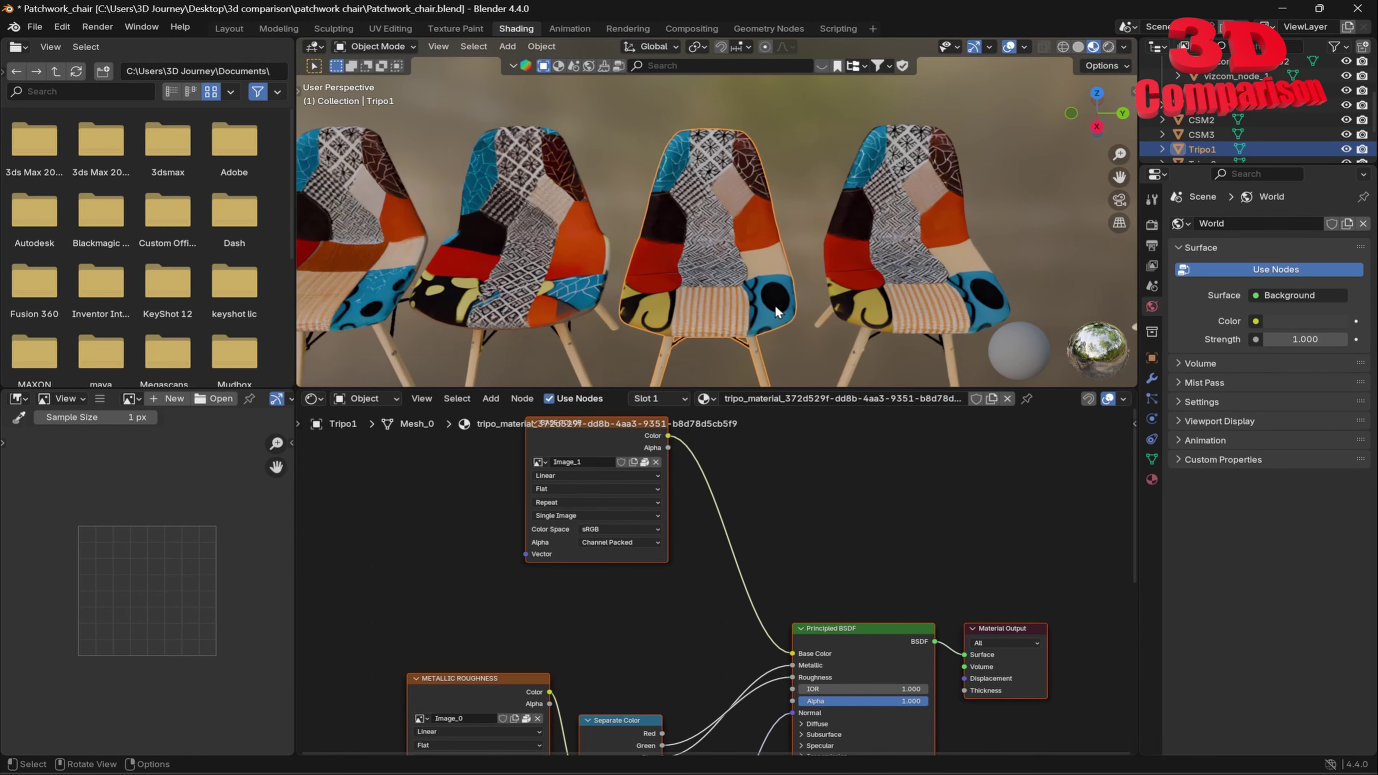
Step: Select the Tripo2 chair and compare its patchwork texture with the neighbouring Tripo chairs
{"action": "middle_click_drag", "start_coordinate": [742, 247], "coordinate": [772, 239]}
{"action": "middle_click_drag", "start_coordinate": [706, 203], "coordinate": [896, 209], "text": "shift"}
{"action": "left_click", "coordinate": [620, 155]}
{"action": "middle_click_drag", "start_coordinate": [723, 266], "coordinate": [794, 239], "text": "shift"}
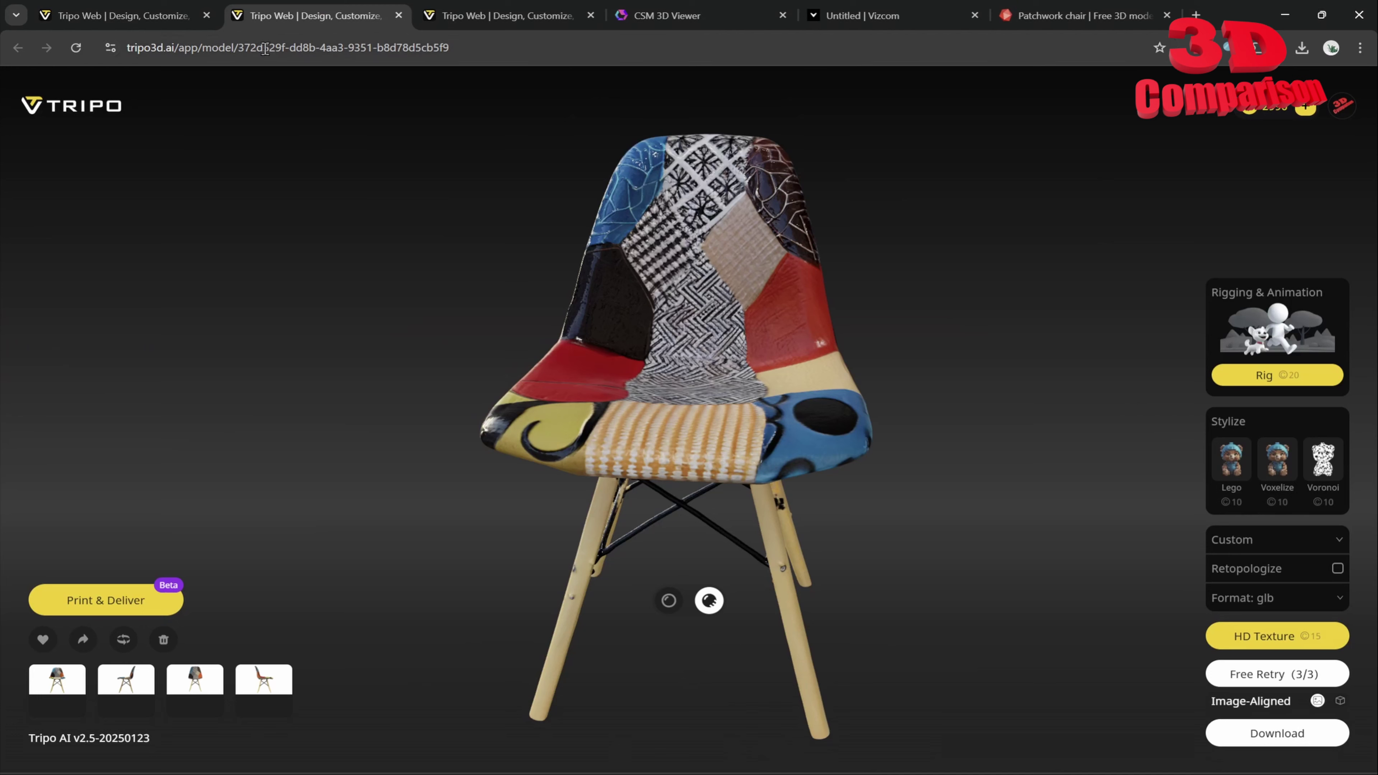
Step: Switch to Tripo in the browser, open the second chair from My Models and inspect its seat texture up close
{"action": "left_click", "coordinate": [78, 18]}
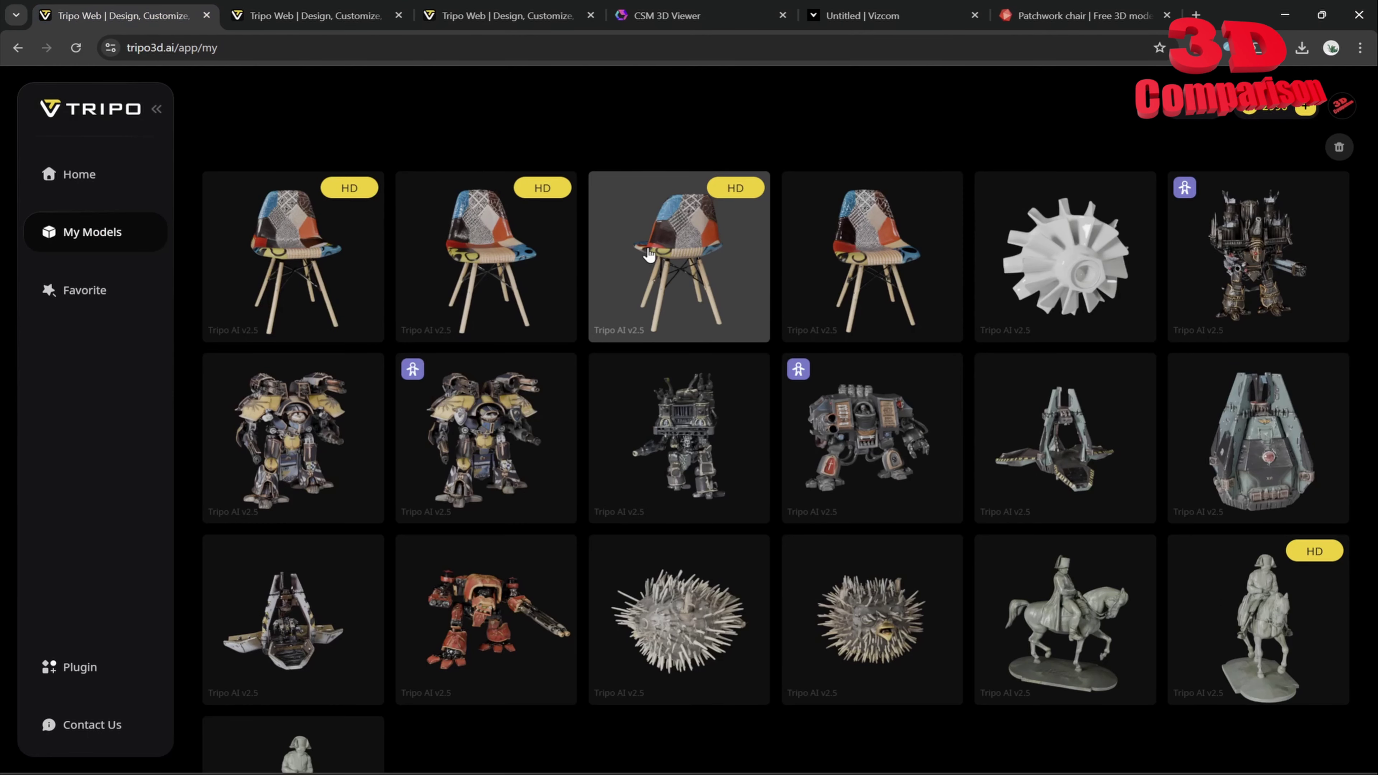
{"action": "left_click", "coordinate": [477, 258]}
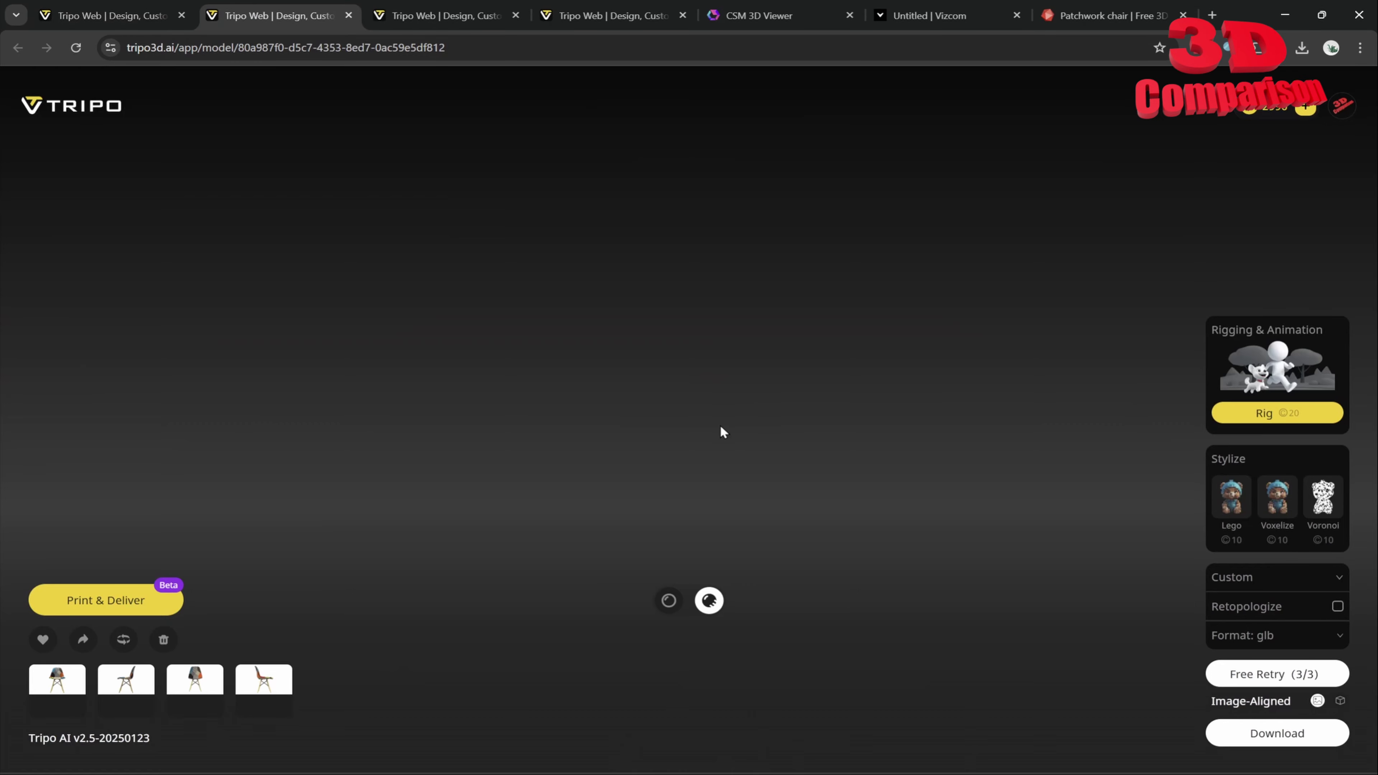
{"action": "left_click_drag", "start_coordinate": [721, 425], "coordinate": [726, 476]}
{"action": "scroll", "coordinate": [726, 457], "scroll_direction": "up", "scroll_amount": 10}
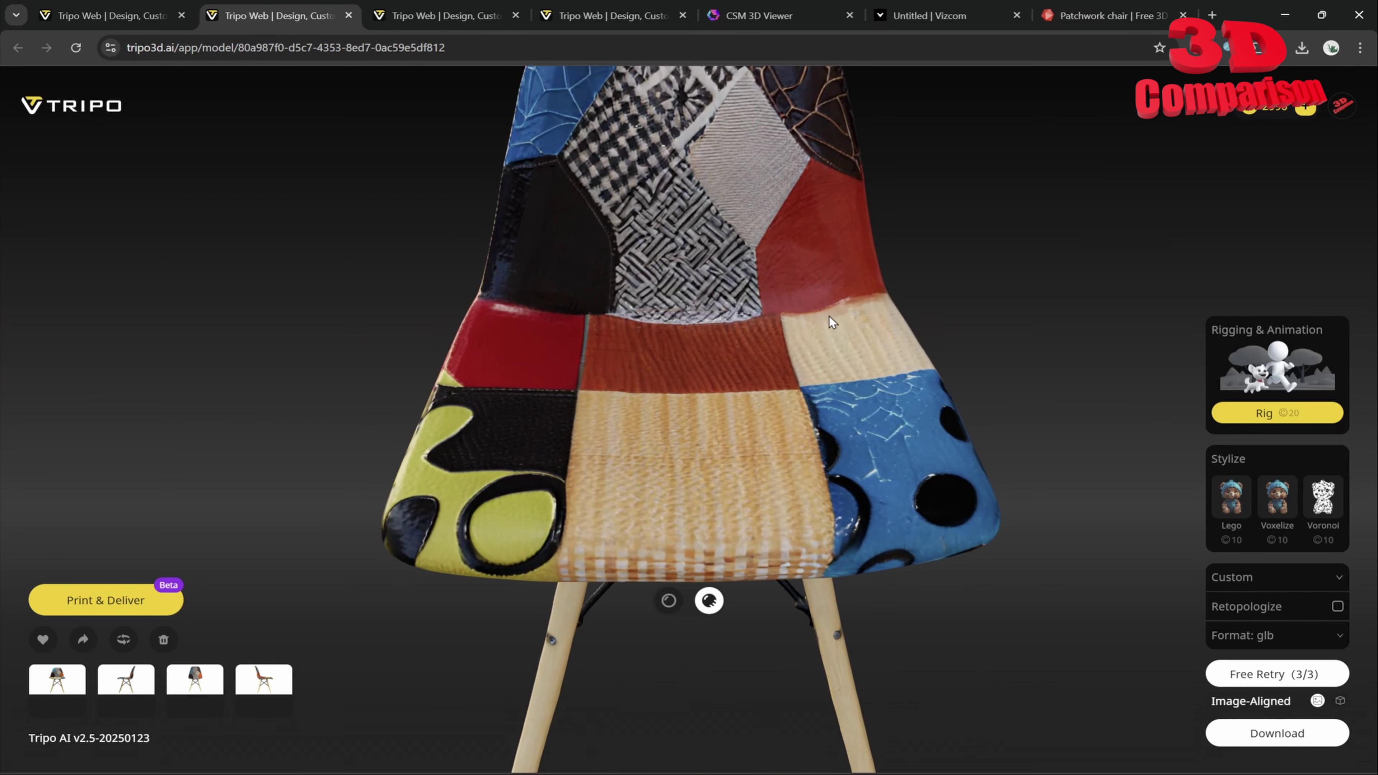
{"action": "mouse_move", "coordinate": [794, 526]}
{"action": "left_mouse_down"}
{"action": "mouse_move", "coordinate": [758, 487]}
{"action": "mouse_move", "coordinate": [758, 462]}
{"action": "mouse_move", "coordinate": [872, 424]}
{"action": "mouse_move", "coordinate": [1041, 430]}
{"action": "mouse_move", "coordinate": [911, 395]}
{"action": "mouse_move", "coordinate": [972, 393]}
{"action": "mouse_move", "coordinate": [701, 419]}
{"action": "mouse_move", "coordinate": [598, 465]}
{"action": "left_mouse_up"}
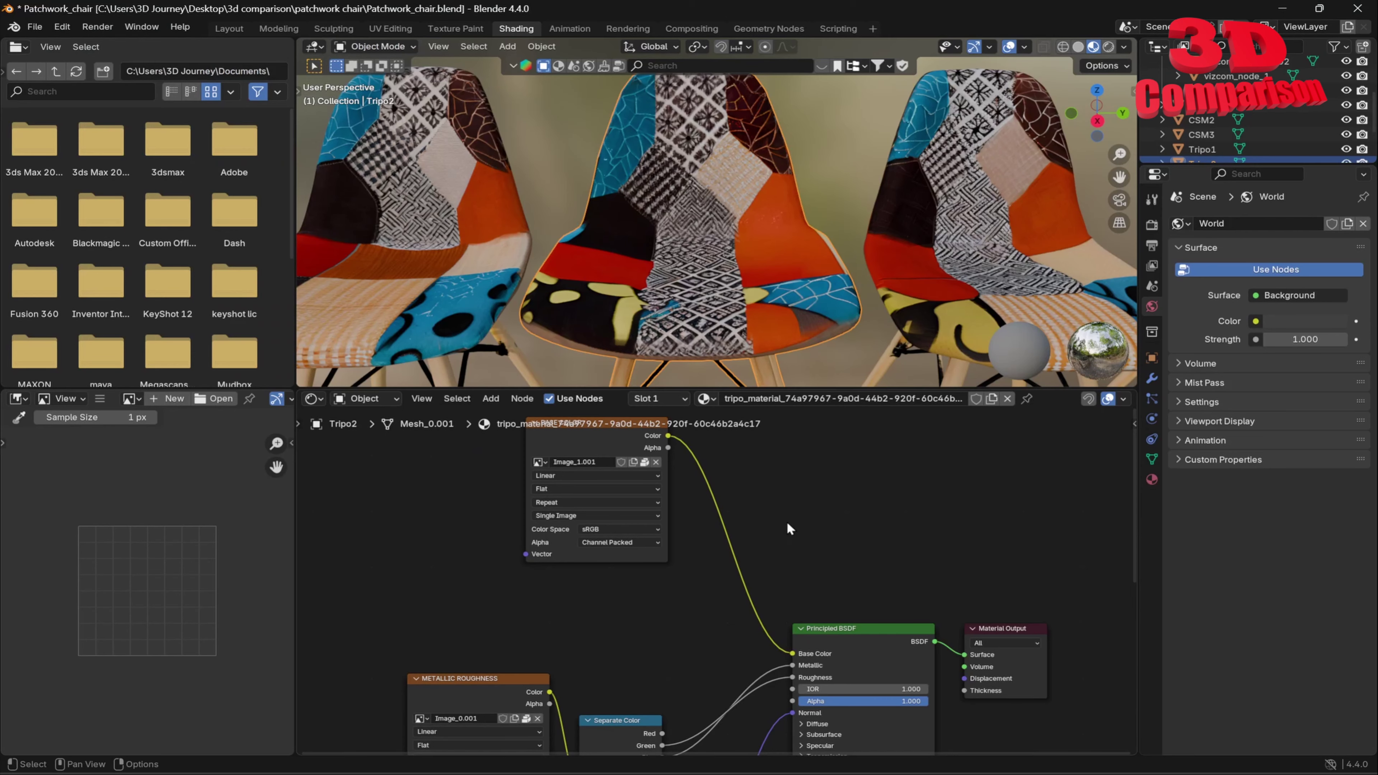
Step: Compare the Tripo chair seats in Blender with the chair open in the browser and inspect that model's underside
{"action": "scroll", "coordinate": [686, 294], "scroll_direction": "down", "scroll_amount": 3}
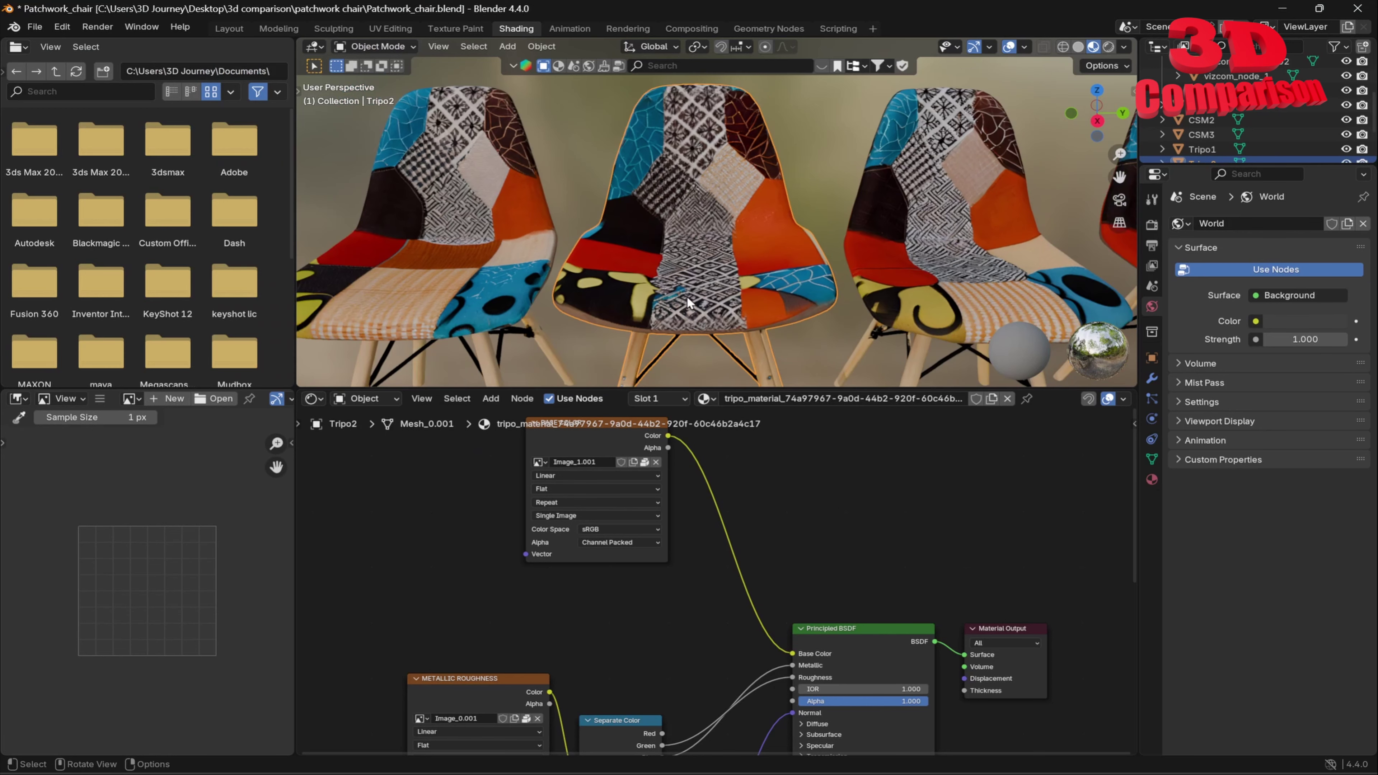
{"action": "middle_click_drag", "start_coordinate": [763, 301], "coordinate": [802, 286], "text": "shift"}
{"action": "left_click", "coordinate": [784, 251]}
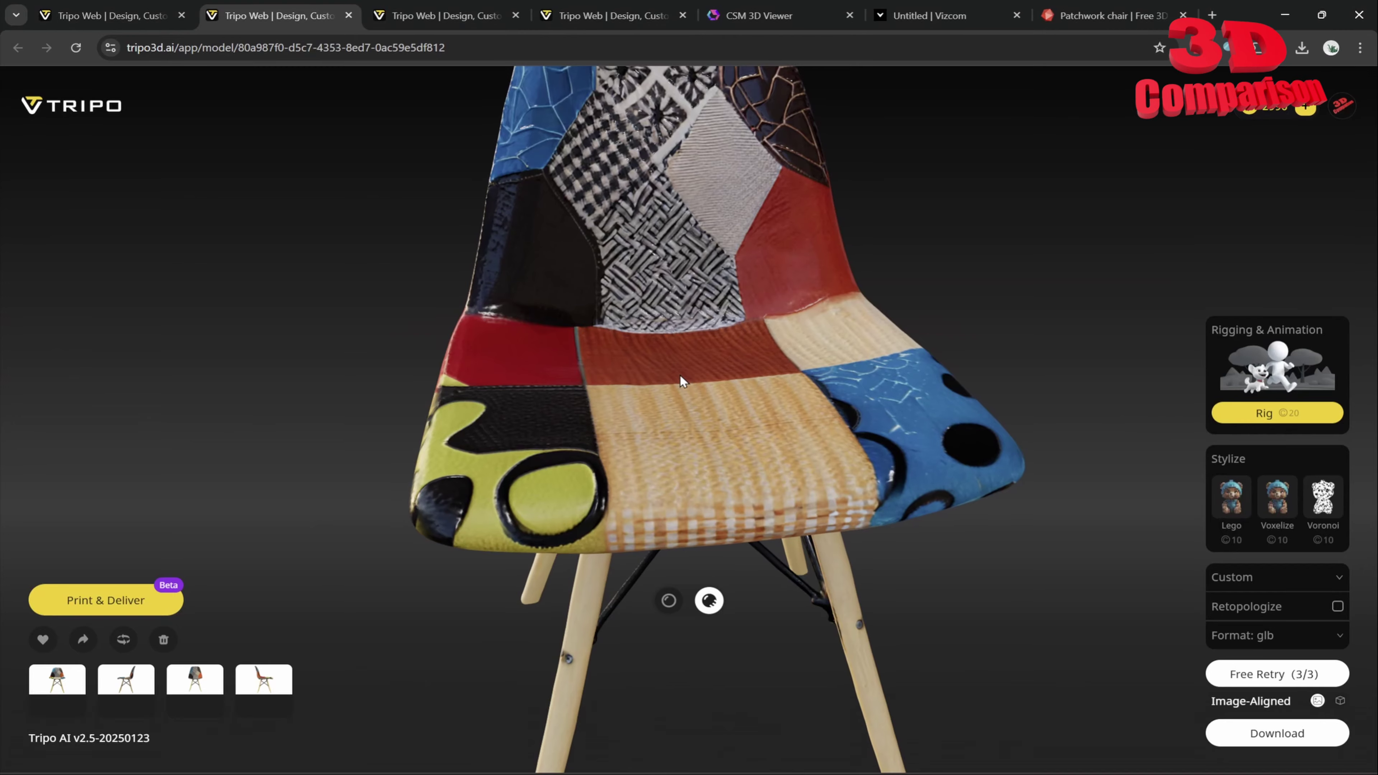
{"action": "left_click_drag", "start_coordinate": [682, 380], "coordinate": [670, 182]}
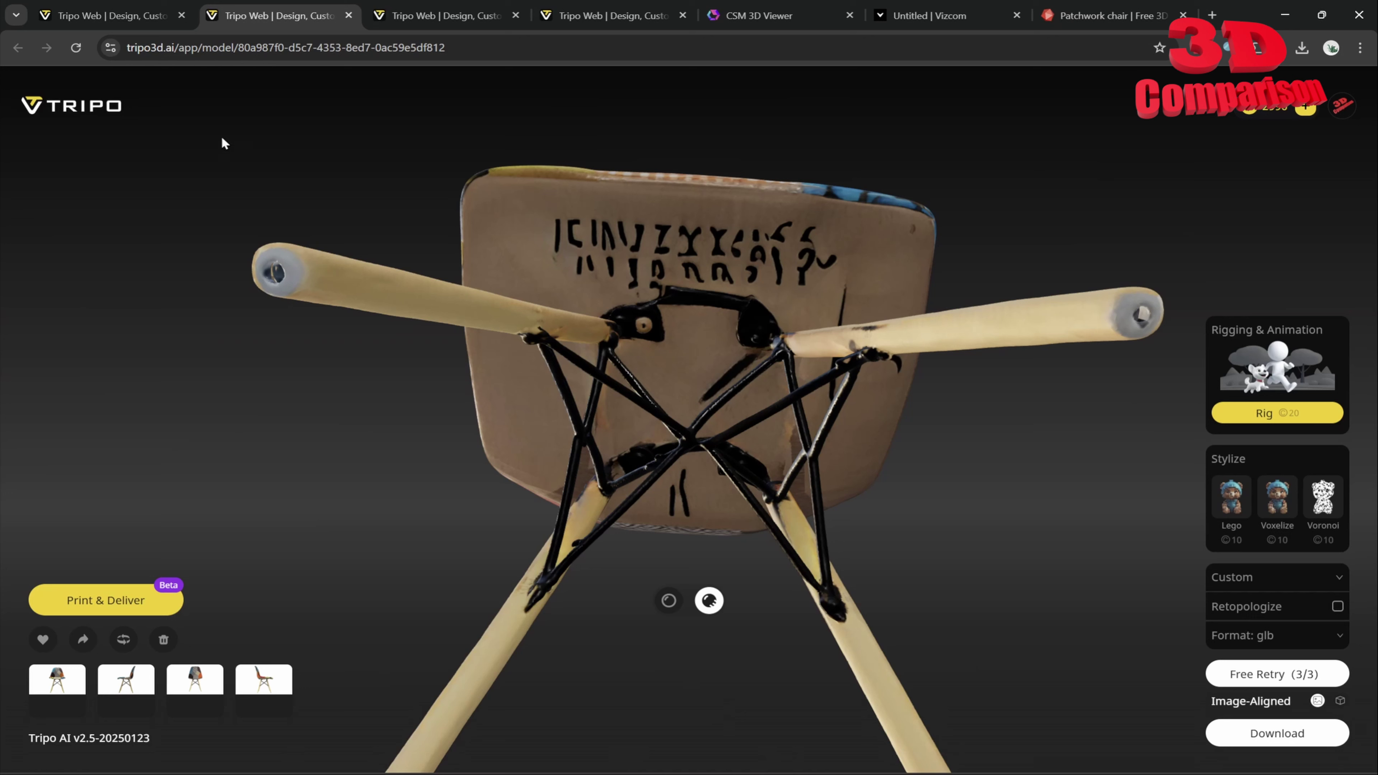
Step: Open the third chair from My Models and inspect its shape and seat texture from the front, side and below
{"action": "left_click", "coordinate": [111, 15]}
{"action": "left_click", "coordinate": [722, 294]}
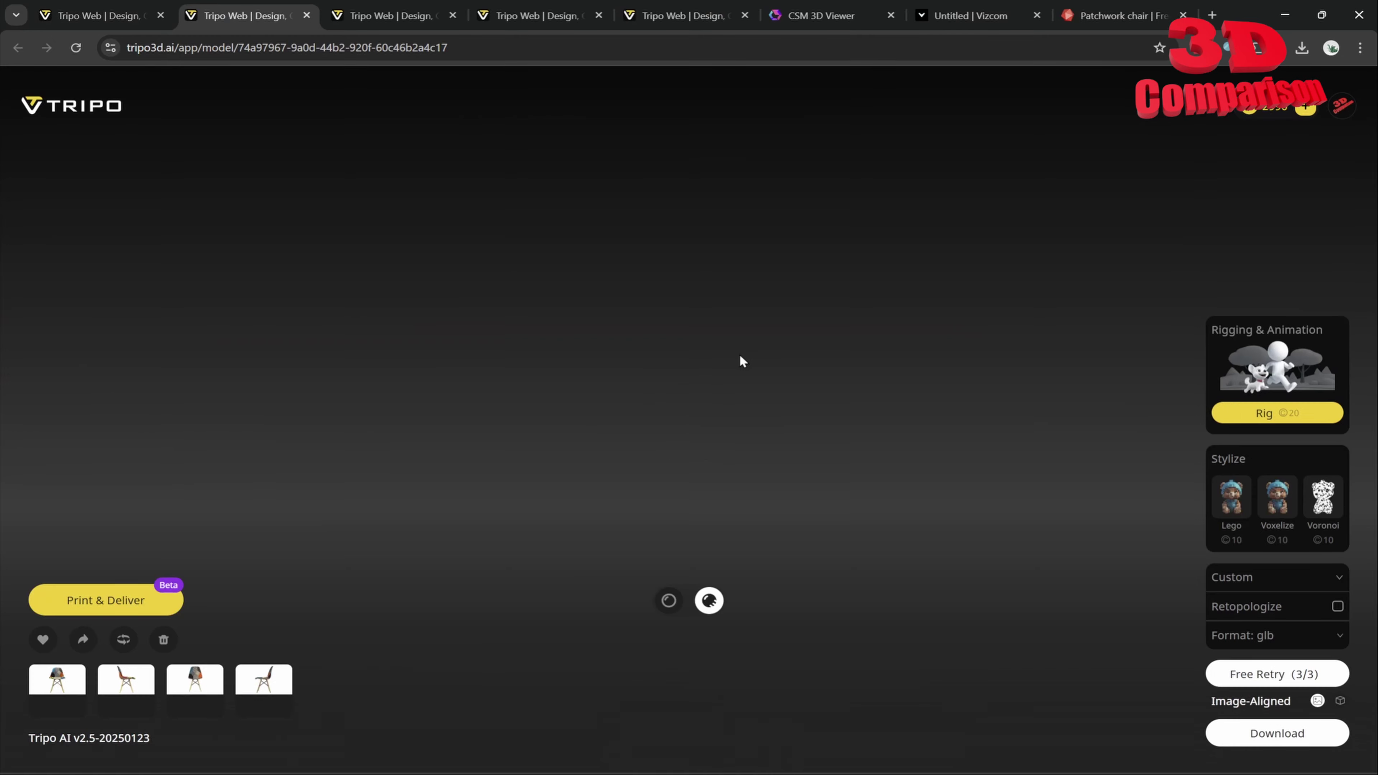
{"action": "scroll", "coordinate": [722, 362], "scroll_direction": "up", "scroll_amount": 5}
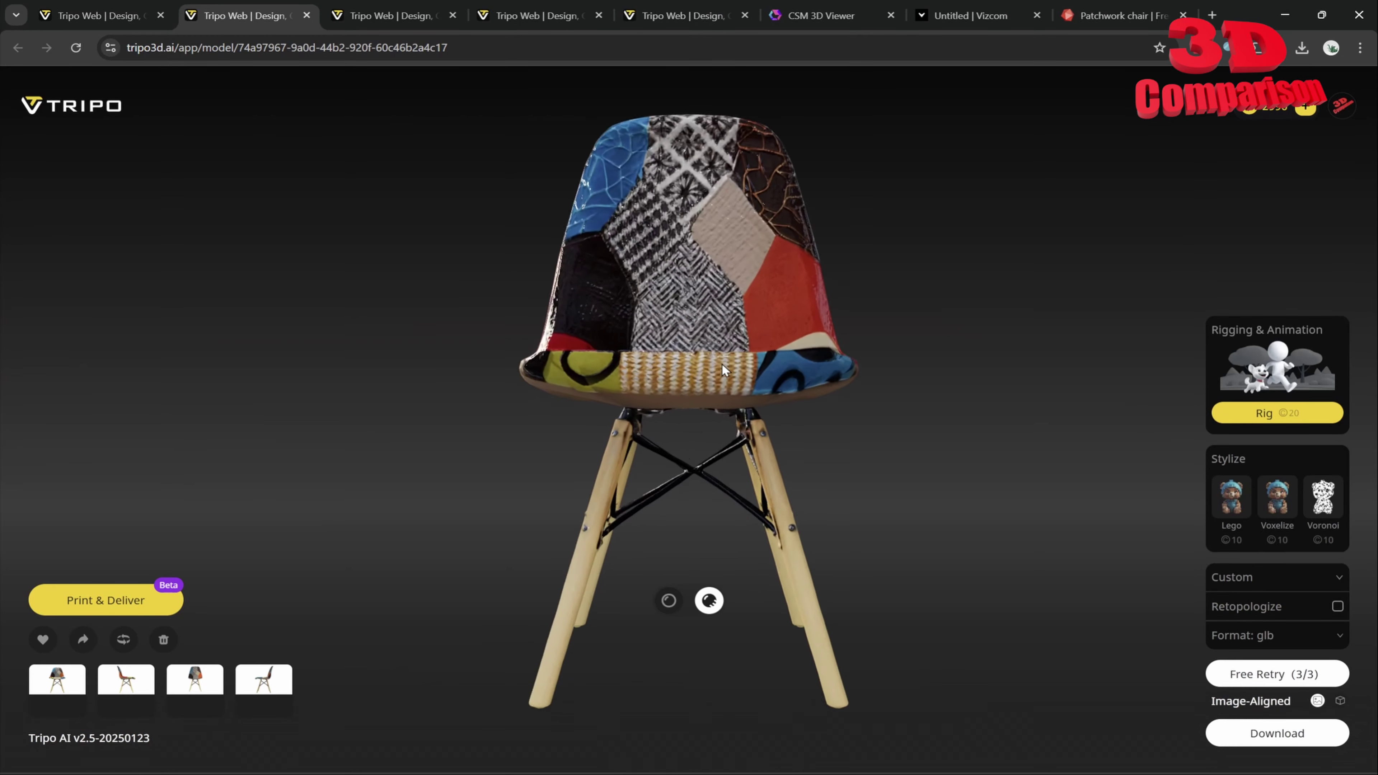
{"action": "left_click_drag", "start_coordinate": [793, 375], "coordinate": [413, 483]}
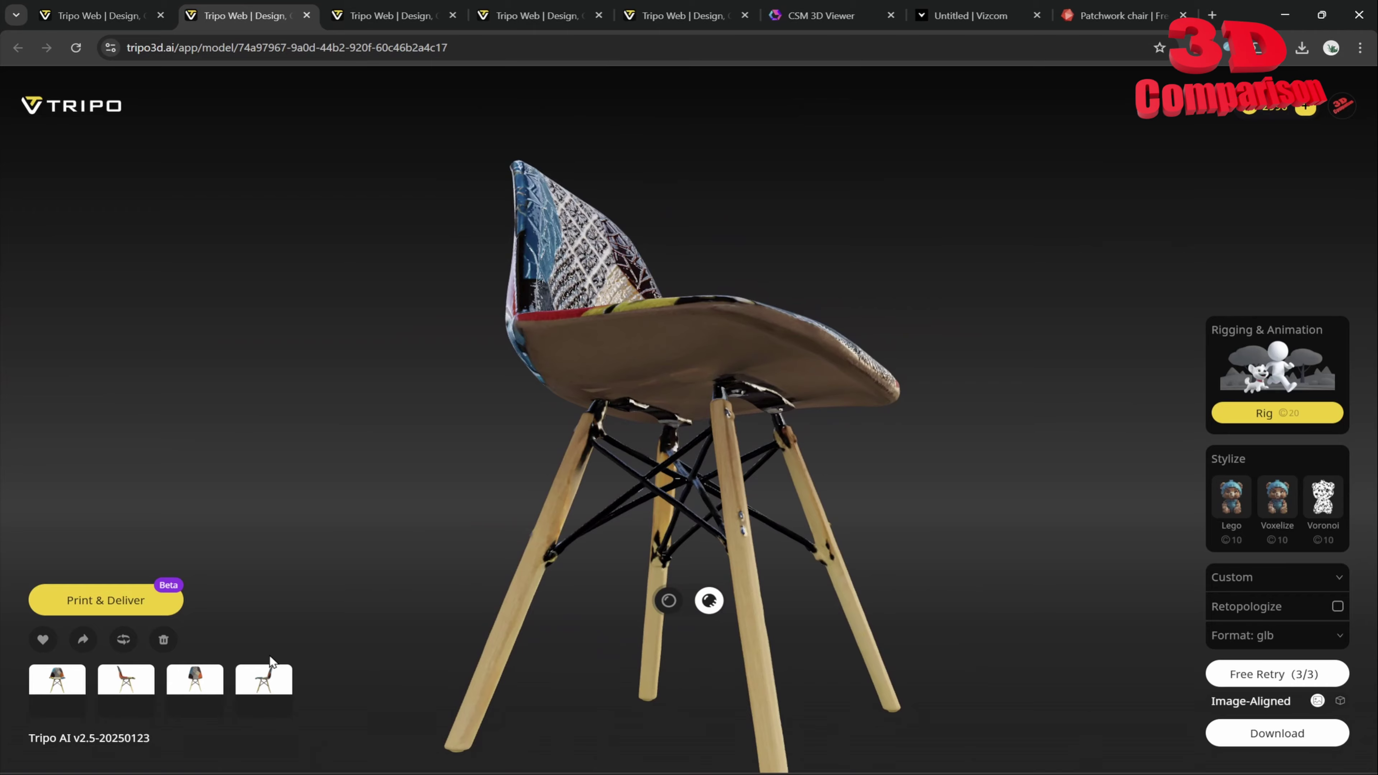
{"action": "left_click_drag", "start_coordinate": [775, 423], "coordinate": [621, 395]}
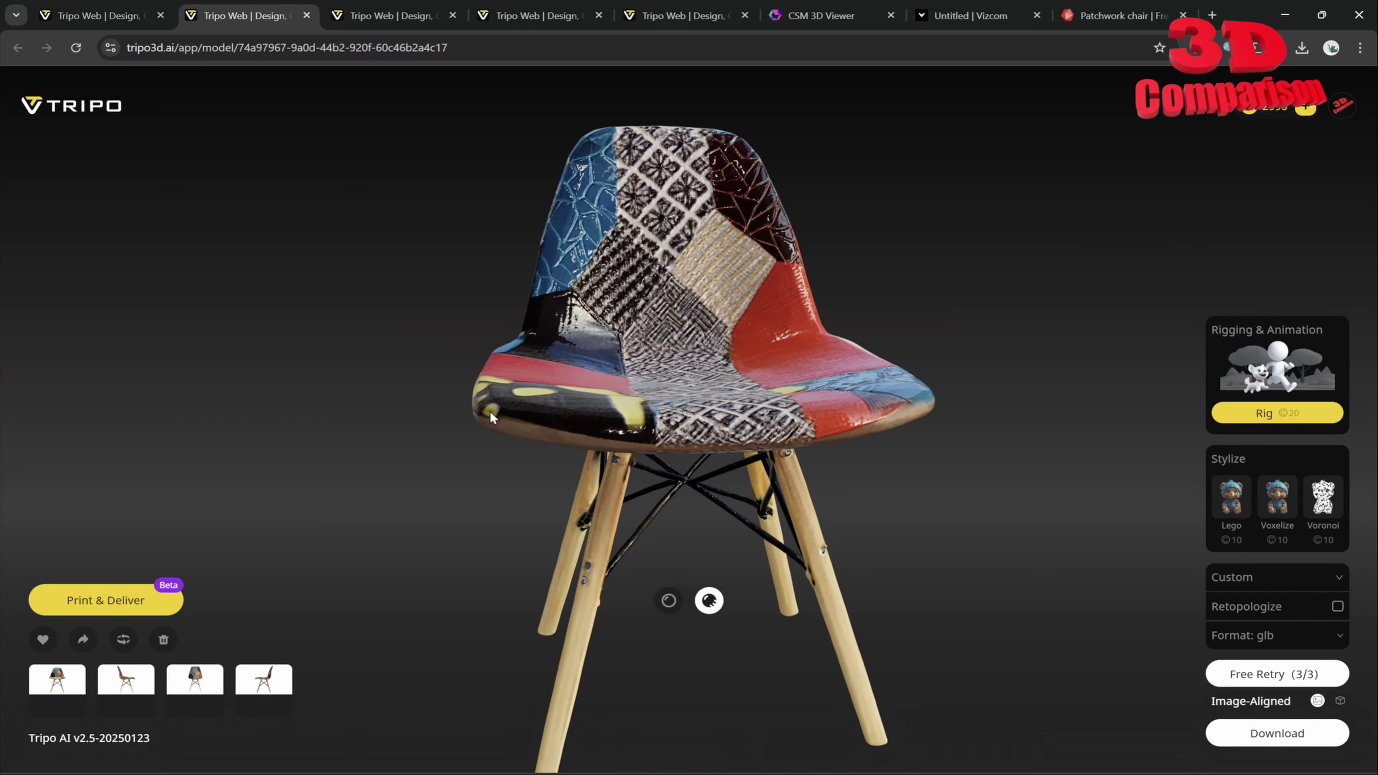
Step: Compare the seat patchwork of the second chair model with that of the third in the browser
{"action": "left_click", "coordinate": [374, 16]}
{"action": "left_click_drag", "start_coordinate": [696, 372], "coordinate": [702, 478]}
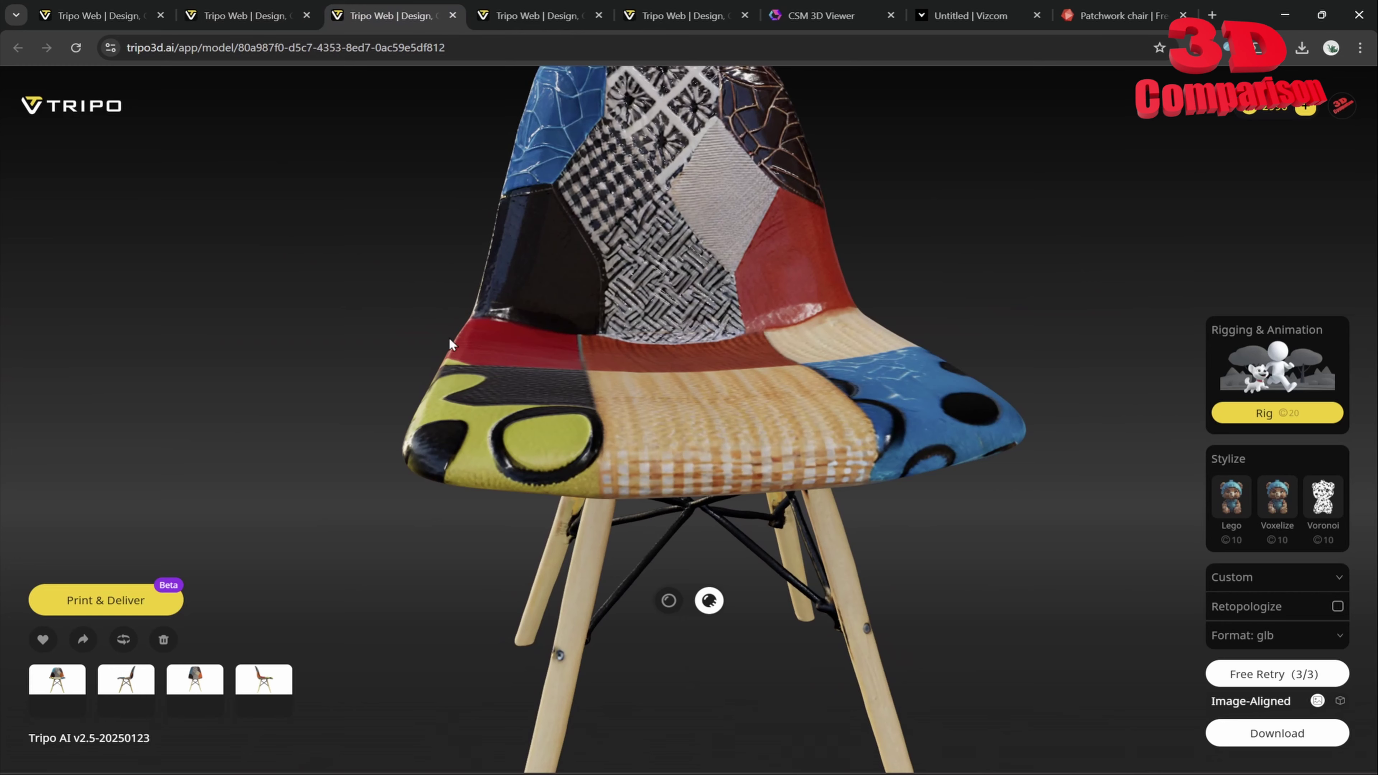
{"action": "left_click", "coordinate": [245, 15]}
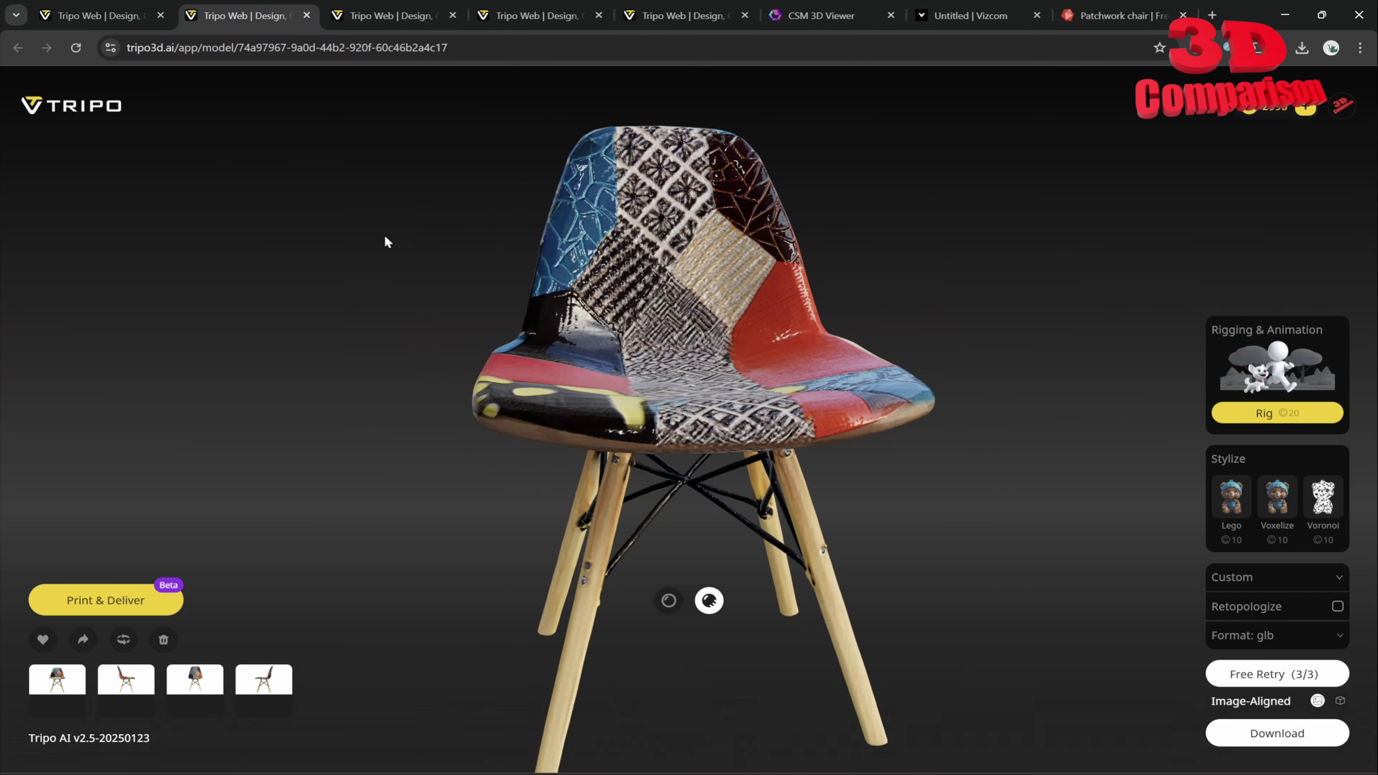
Step: Open the first chair from My Models and examine its seat and backrest patchwork up close
{"action": "left_click", "coordinate": [100, 21]}
{"action": "left_click", "coordinate": [323, 241]}
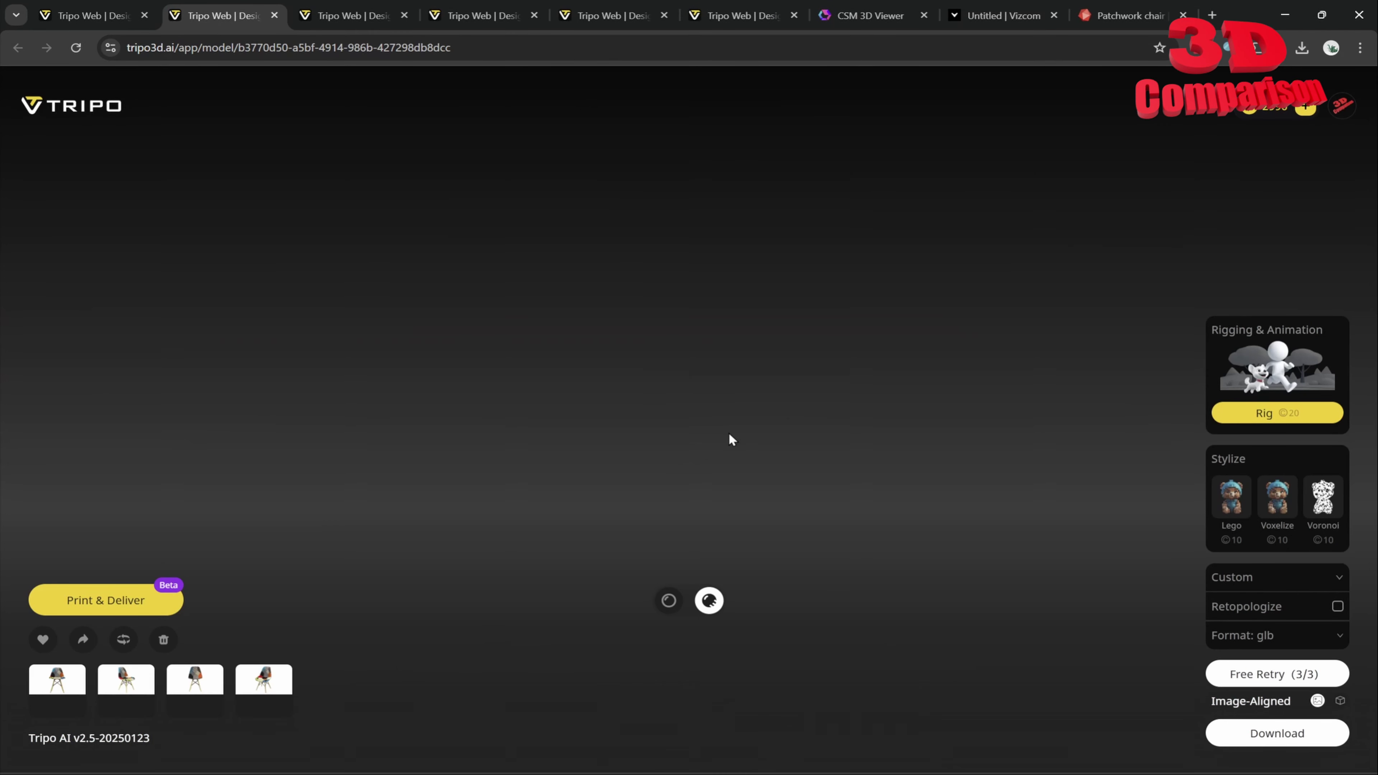
{"action": "scroll", "coordinate": [722, 454], "scroll_direction": "up", "scroll_amount": 5}
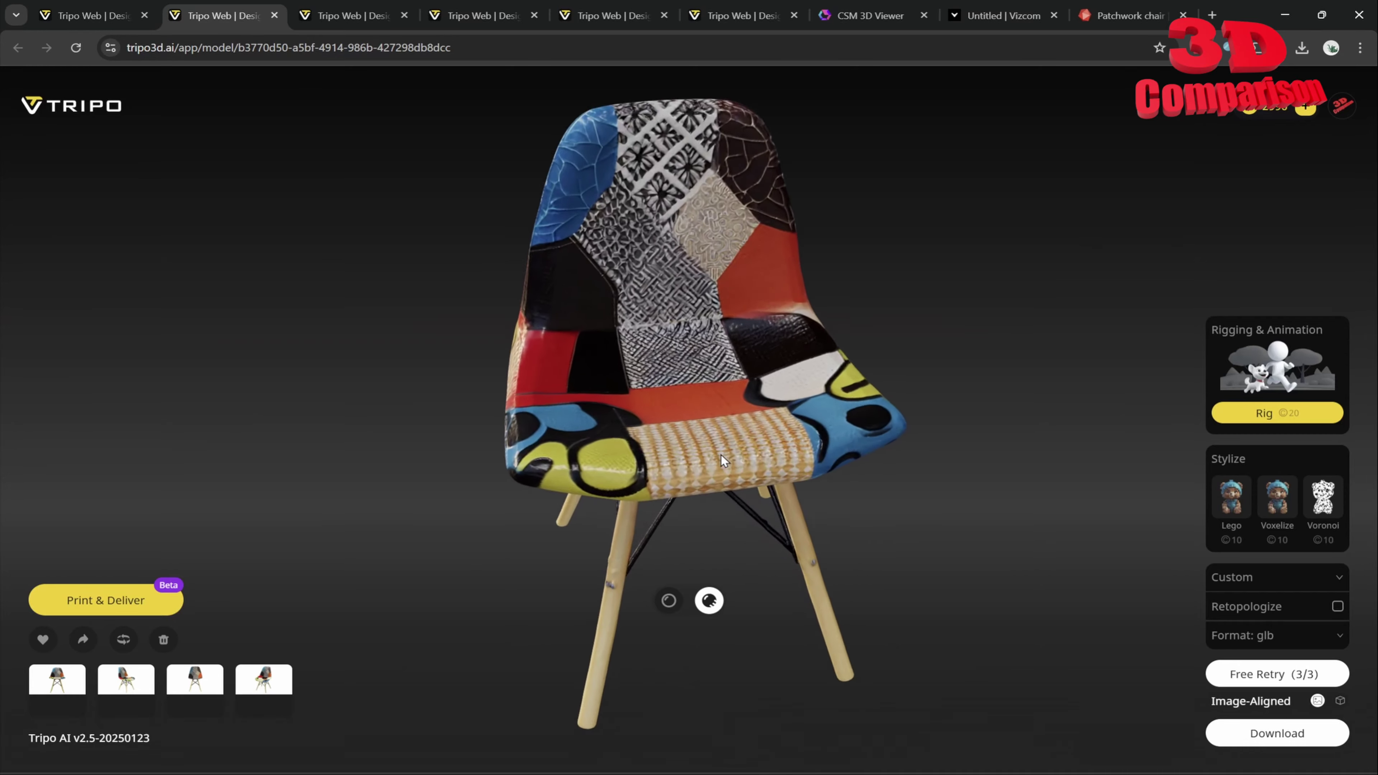
{"action": "left_click_drag", "start_coordinate": [838, 400], "coordinate": [590, 504]}
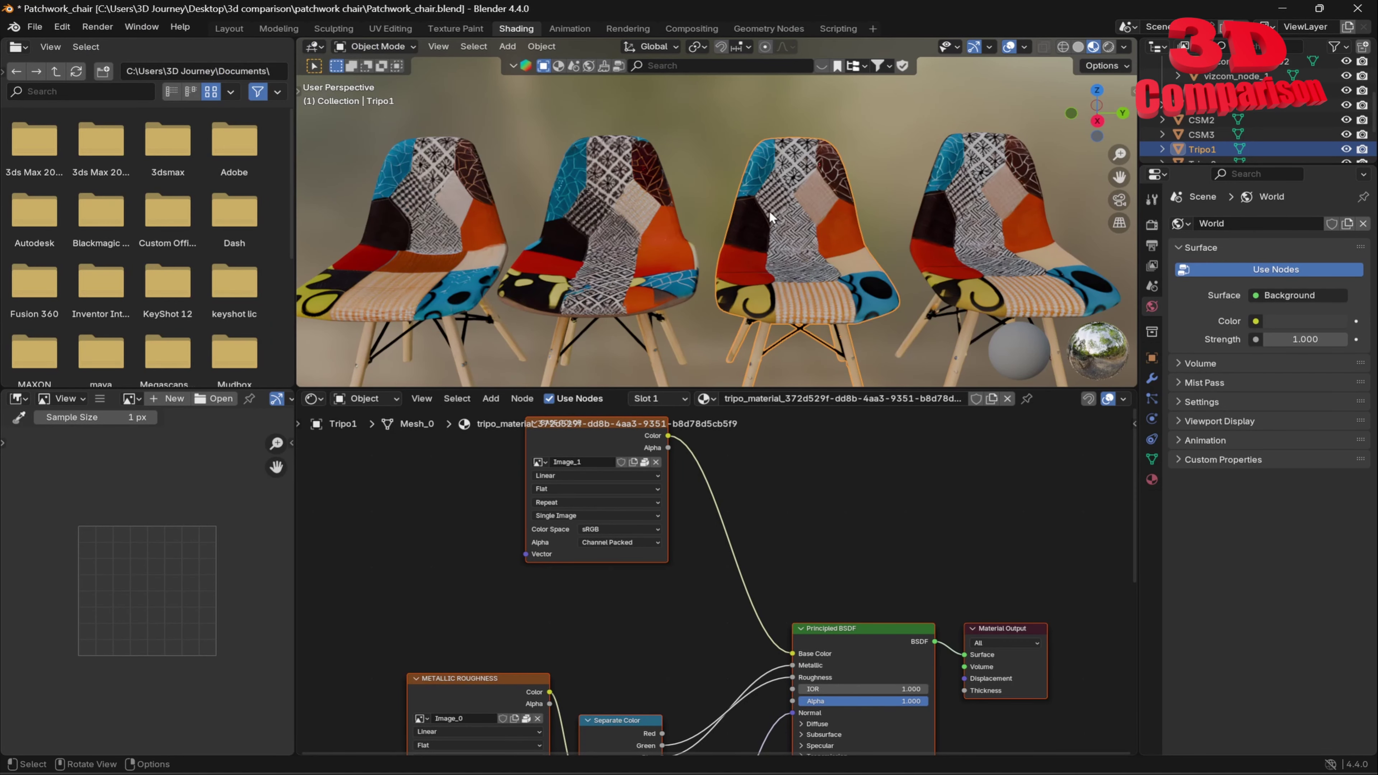
Step: Switch to Blender, select the Tripo3 chair and inspect its texture and underside alongside the other Tripo chairs
{"action": "left_click", "coordinate": [519, 268]}
{"action": "scroll", "coordinate": [477, 270], "scroll_direction": "up", "scroll_amount": 3}
{"action": "middle_click_drag", "start_coordinate": [570, 205], "coordinate": [729, 241]}
{"action": "scroll", "coordinate": [881, 233], "scroll_direction": "down", "scroll_amount": 5}
{"action": "middle_click_drag", "start_coordinate": [726, 255], "coordinate": [768, 232]}
{"action": "scroll", "coordinate": [768, 232], "scroll_direction": "up", "scroll_amount": 5}
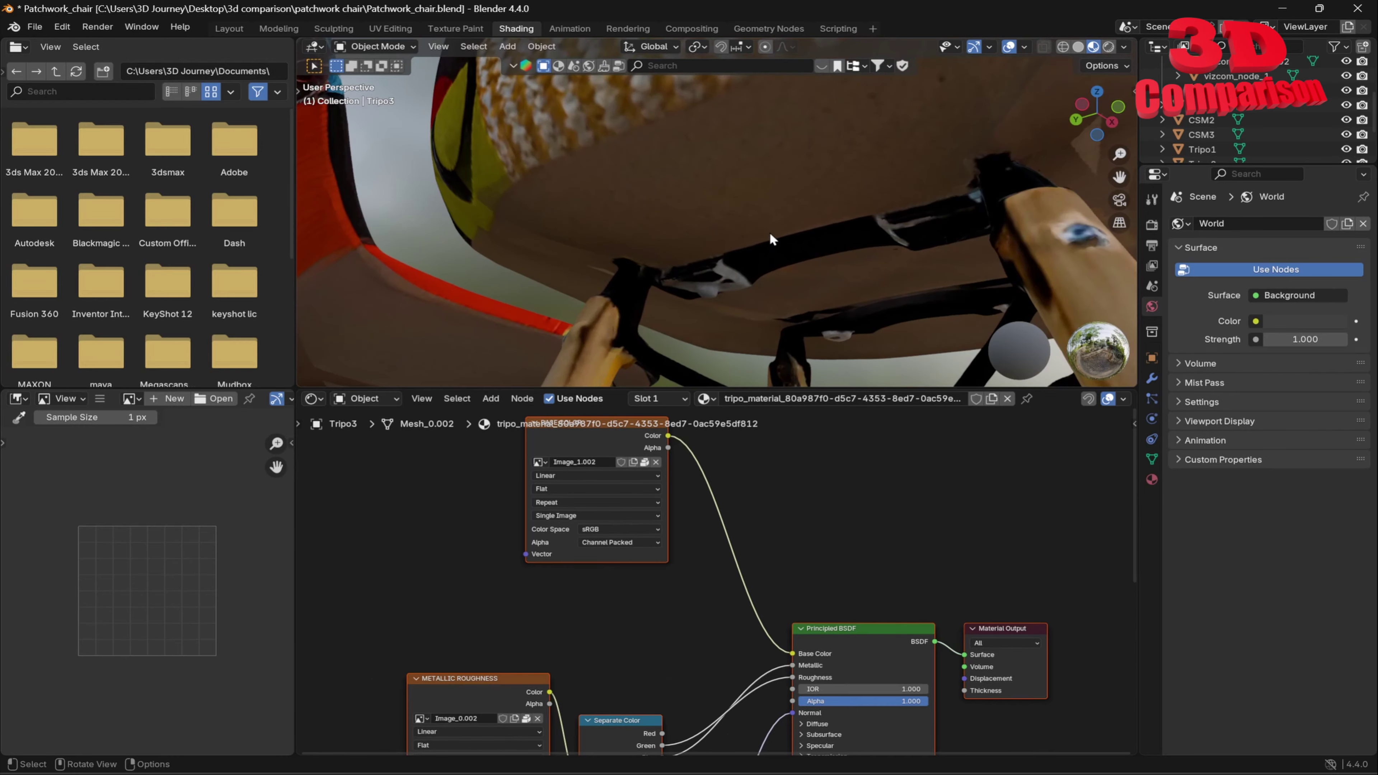
{"action": "scroll", "coordinate": [809, 217], "scroll_direction": "down", "scroll_amount": 4}
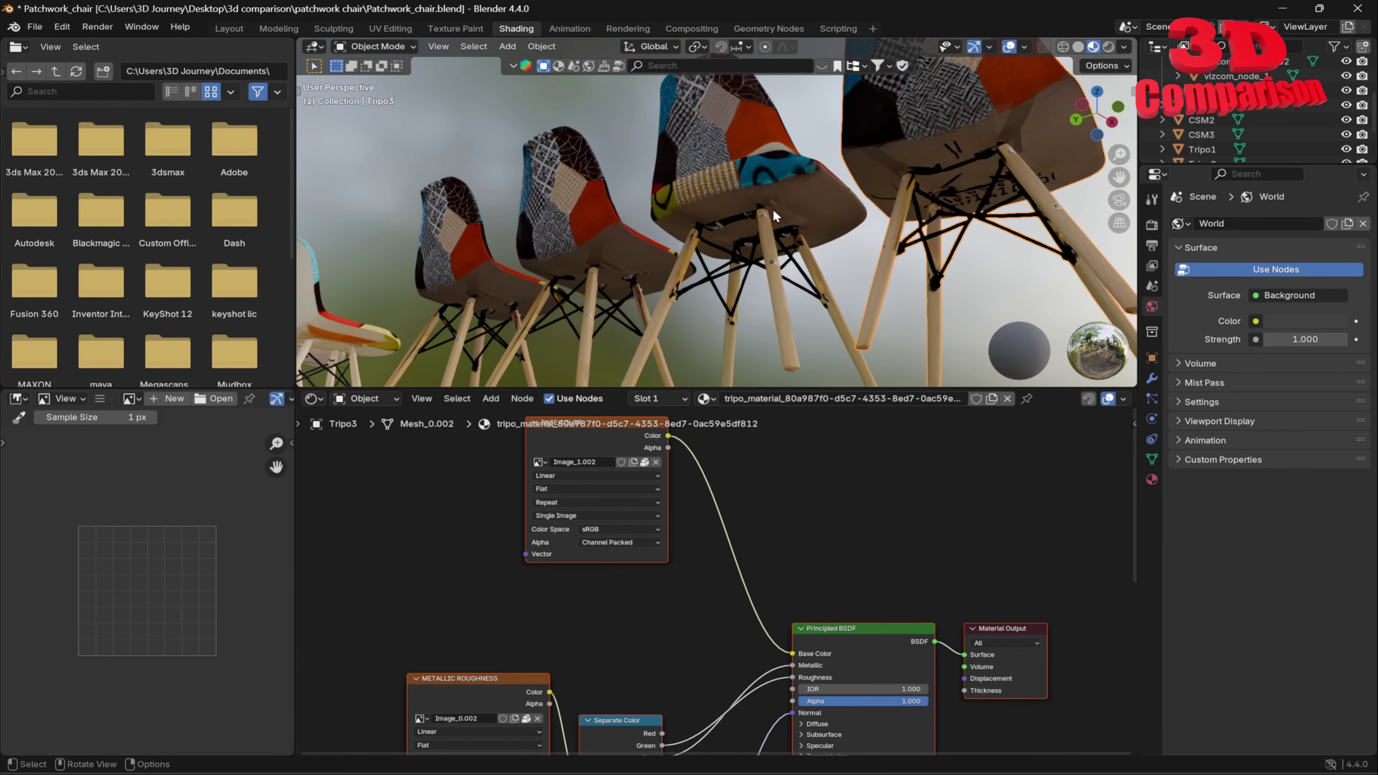
{"action": "middle_click_drag", "start_coordinate": [774, 209], "coordinate": [502, 299]}
{"action": "scroll", "coordinate": [600, 245], "scroll_direction": "down", "scroll_amount": 3}
{"action": "middle_click_drag", "start_coordinate": [601, 246], "coordinate": [602, 274]}
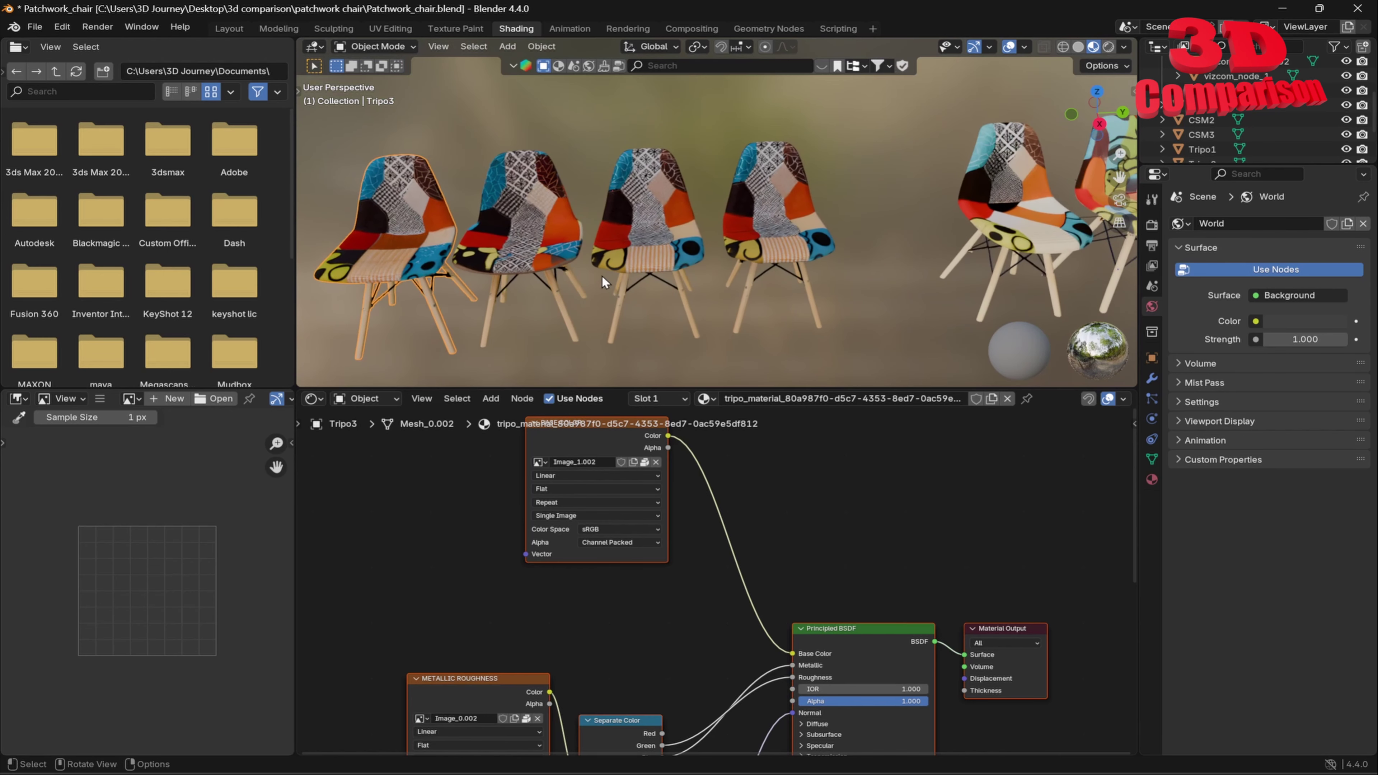
Step: Select the Tripo1 chair and preview Image_1, its base color texture, in the list of available images
{"action": "left_click", "coordinate": [650, 250]}
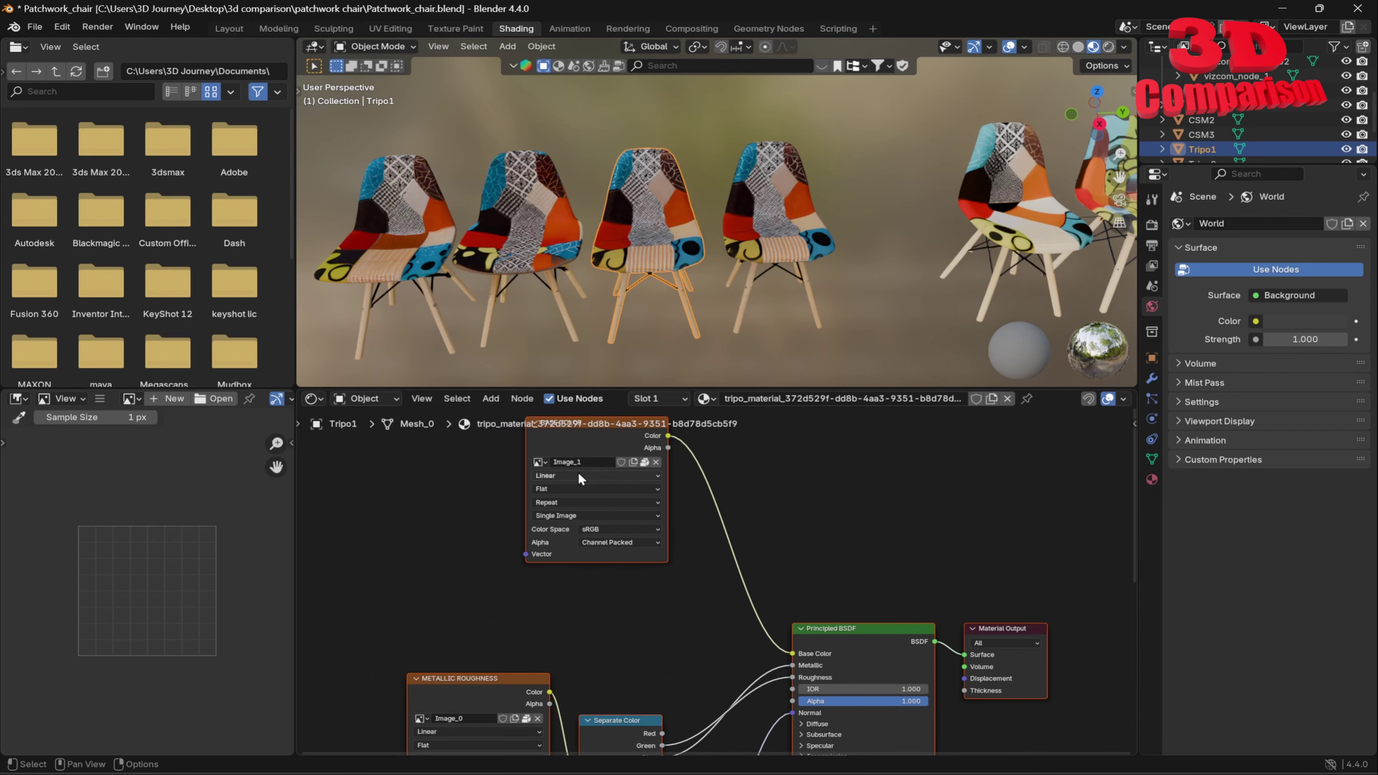
{"action": "left_click", "coordinate": [539, 462]}
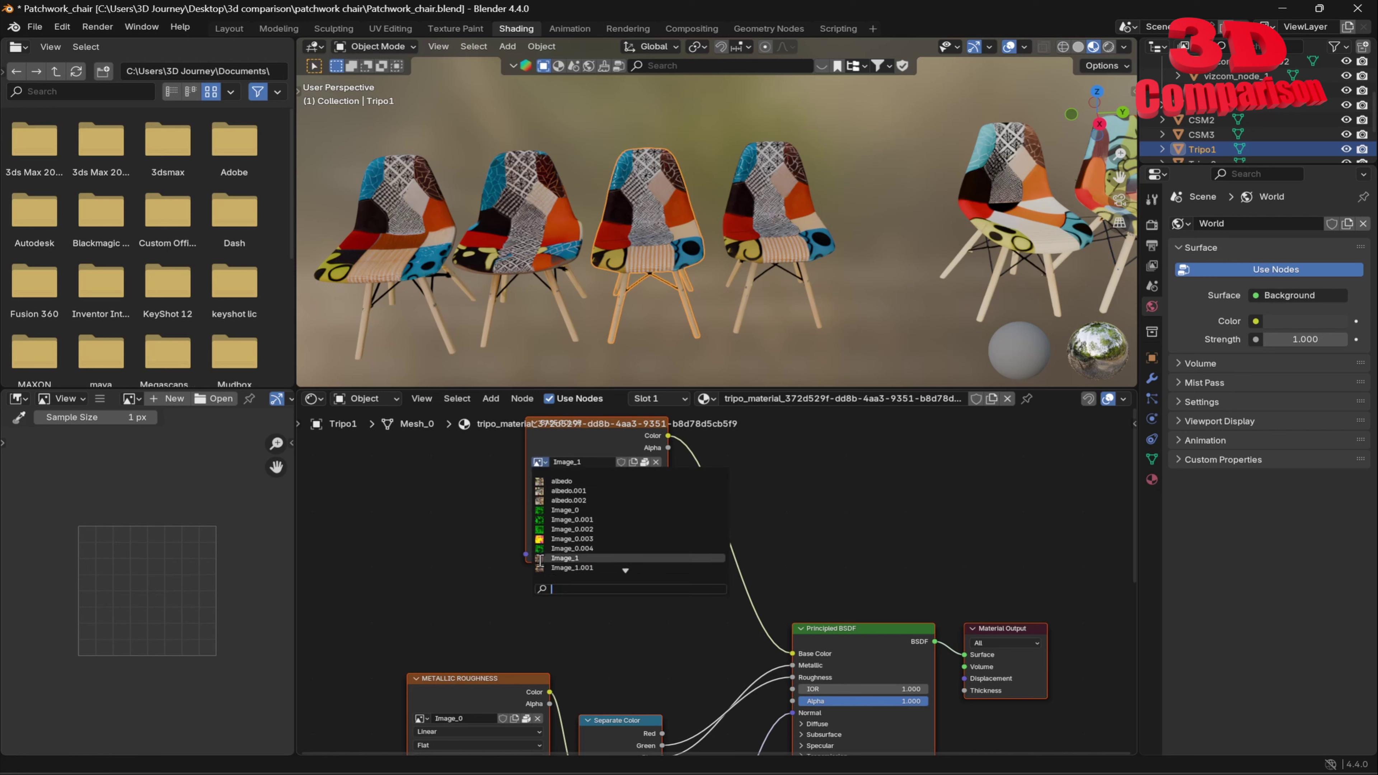
{"action": "mouse_move", "coordinate": [540, 561]}
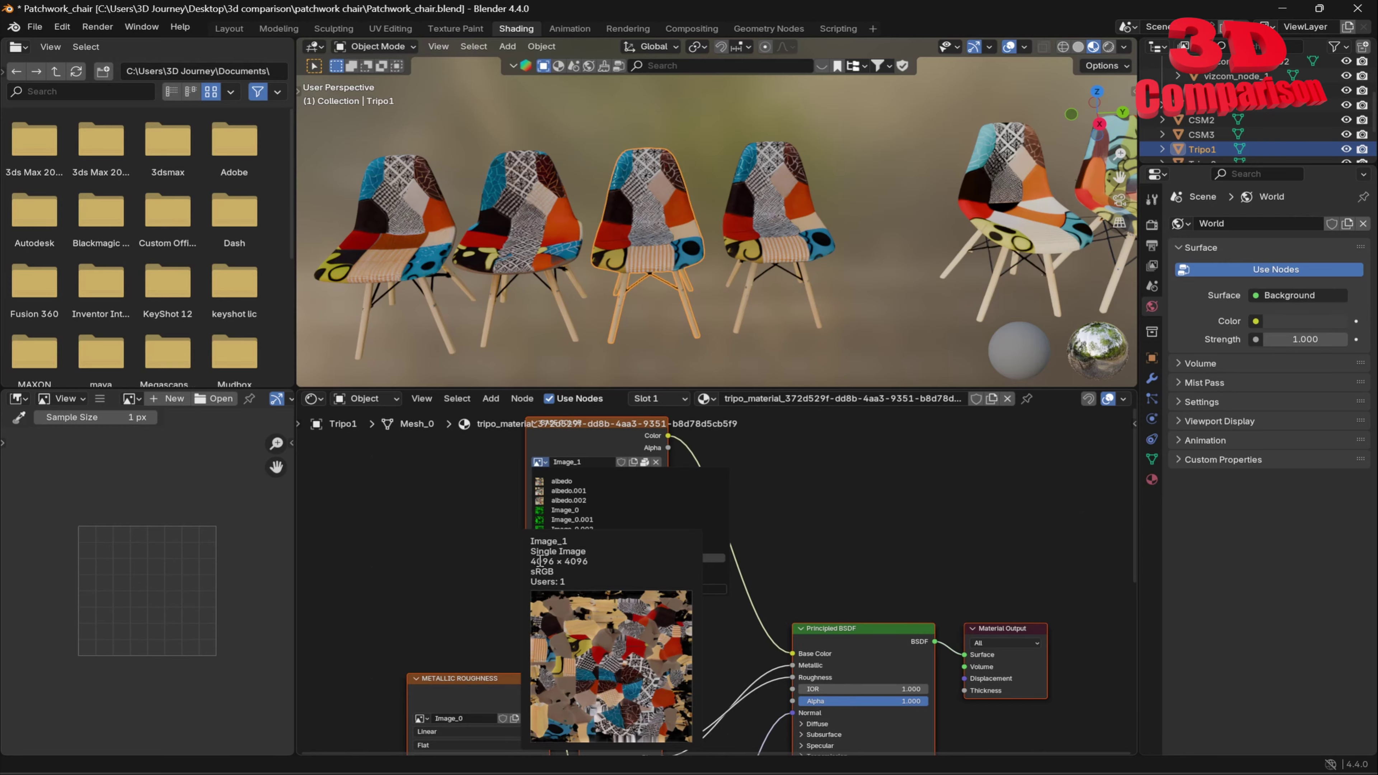
Step: Open the Layout workspace and compare the Tripo chairs with the CSM chairs and the original scan along the row
{"action": "left_click", "coordinate": [229, 28]}
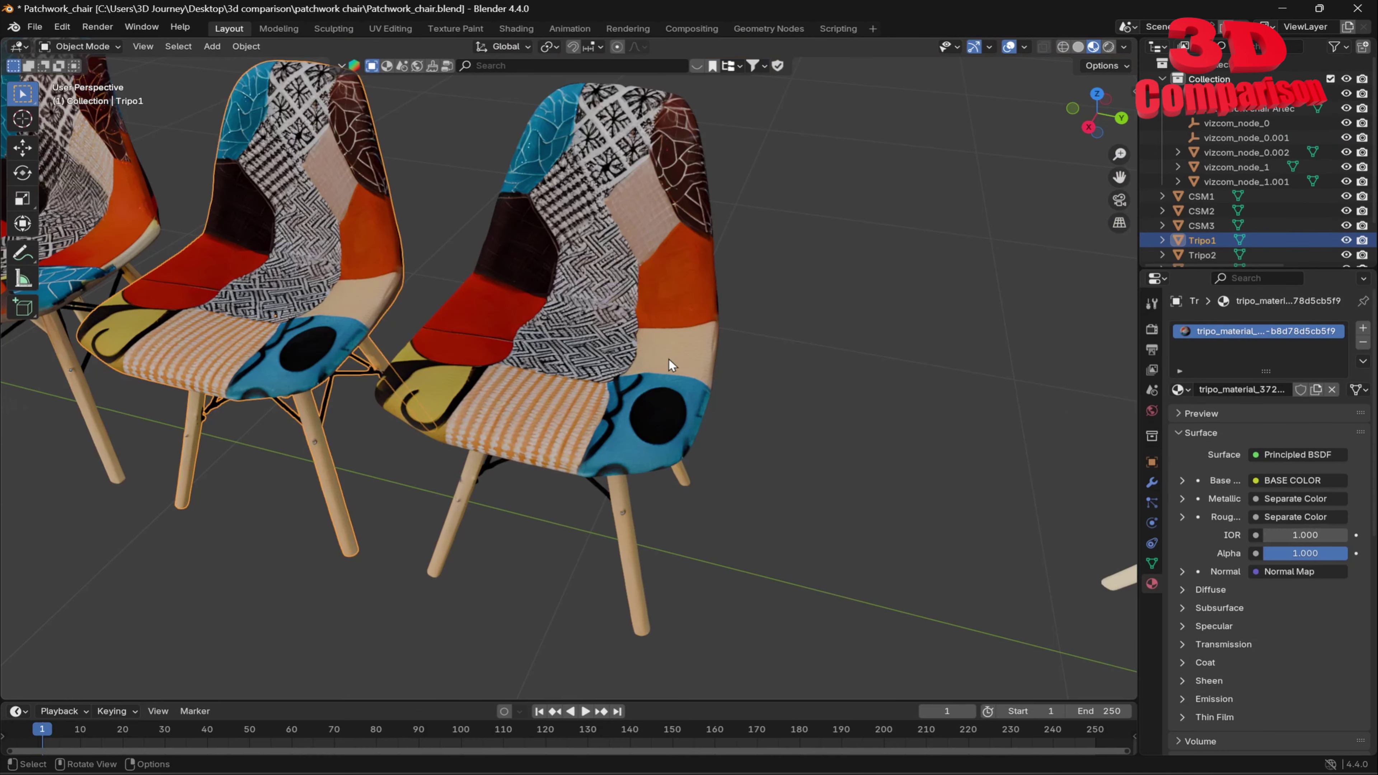
{"action": "scroll", "coordinate": [669, 359], "scroll_direction": "down", "scroll_amount": 5}
{"action": "mouse_move", "coordinate": [669, 359]}
{"action": "middle_mouse_down"}
{"action": "mouse_move", "coordinate": [890, 406]}
{"action": "mouse_move", "coordinate": [951, 376]}
{"action": "middle_mouse_up"}
{"action": "scroll", "coordinate": [877, 387], "scroll_direction": "up", "scroll_amount": 3}
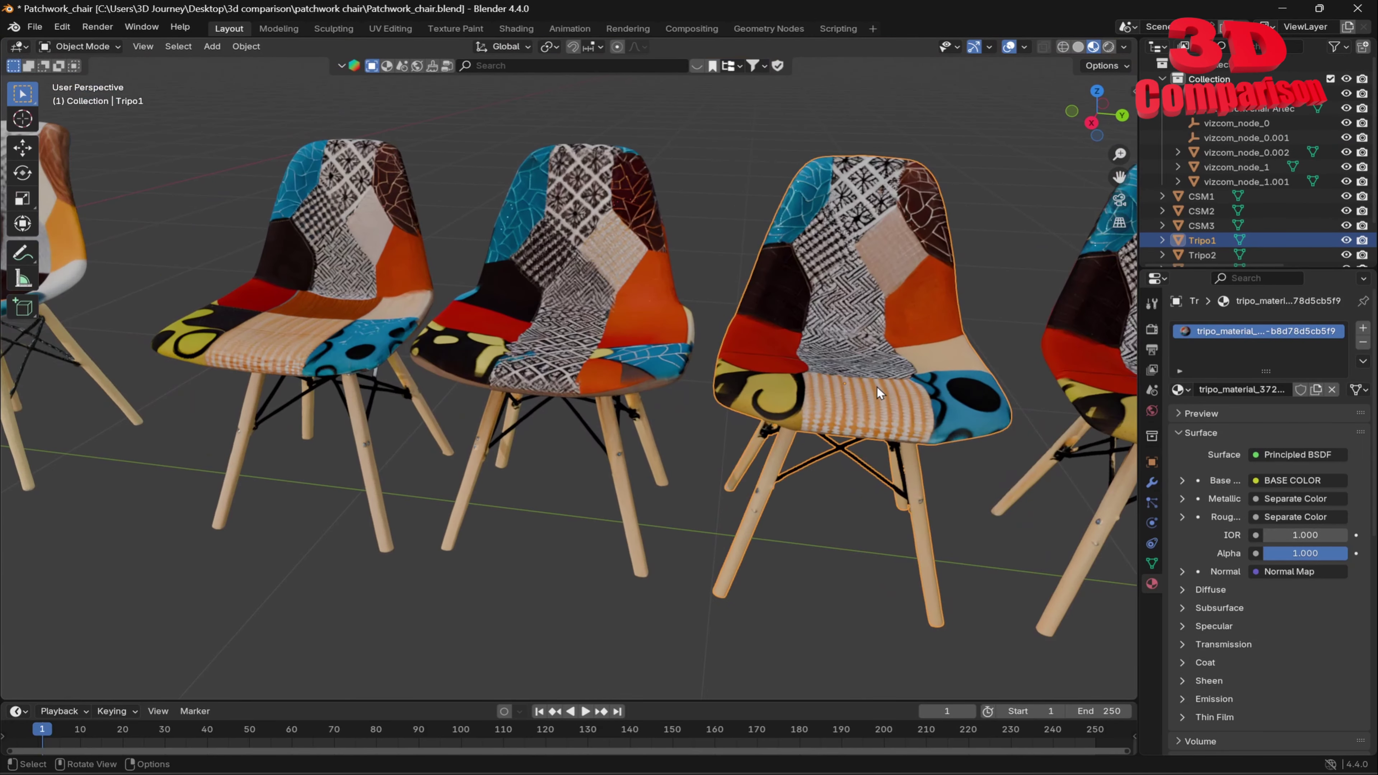
{"action": "scroll", "coordinate": [878, 387], "scroll_direction": "down", "scroll_amount": 5}
{"action": "middle_click_drag", "start_coordinate": [261, 347], "coordinate": [687, 367], "text": "shift"}
{"action": "scroll", "coordinate": [687, 367], "scroll_direction": "up", "scroll_amount": 4}
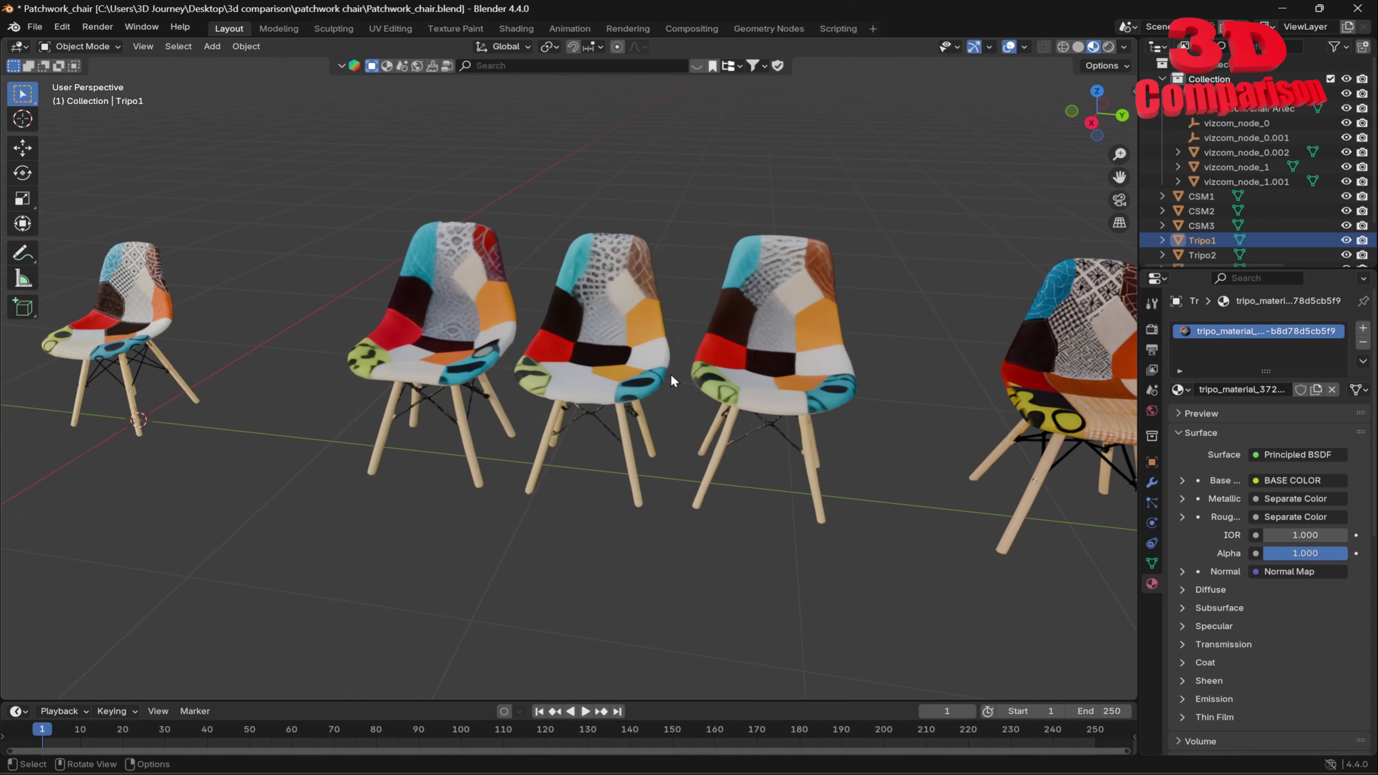
{"action": "scroll", "coordinate": [671, 374], "scroll_direction": "down", "scroll_amount": 3}
{"action": "middle_click_drag", "start_coordinate": [758, 400], "coordinate": [879, 417], "text": "shift"}
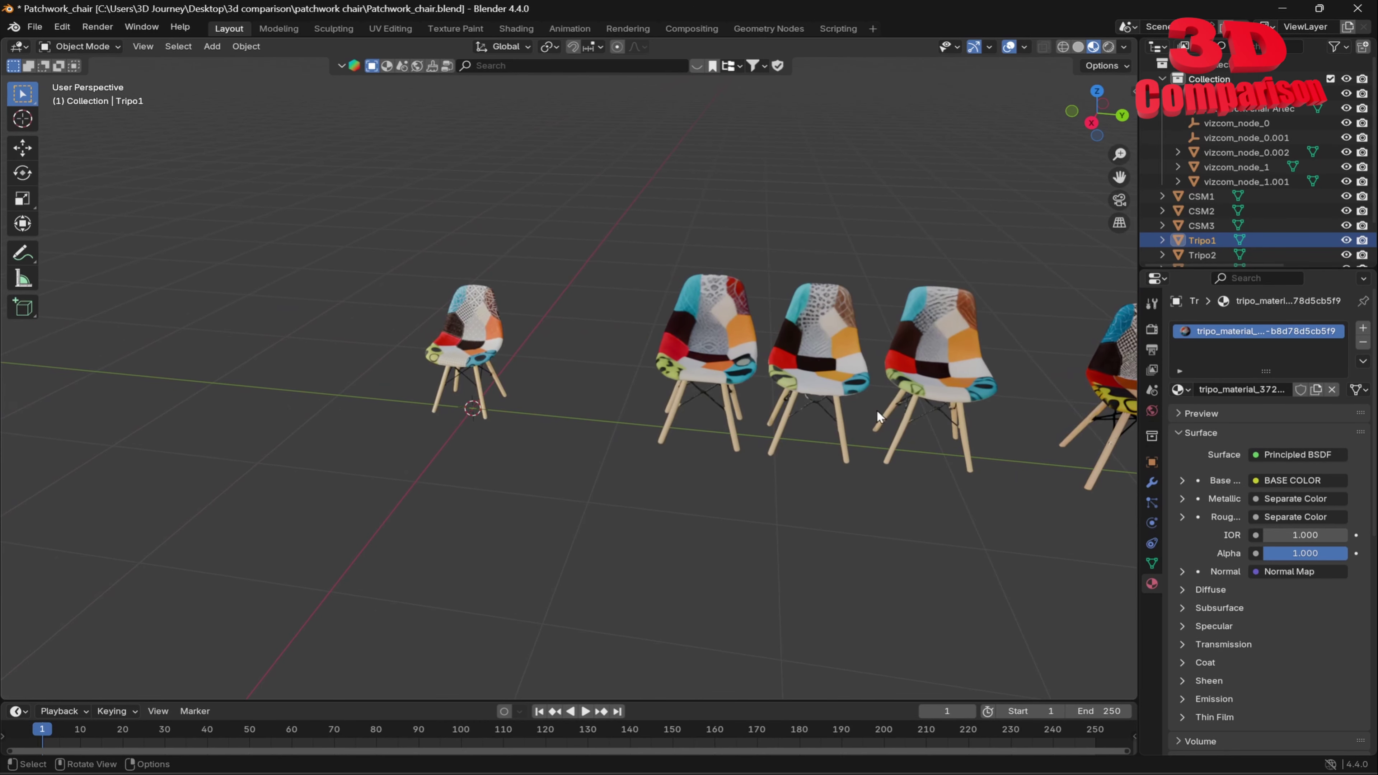
Step: Compare the original Artec scan with the Tripo3 chair, framing the scan to inspect its fabric patches up close
{"action": "left_click", "coordinate": [468, 343]}
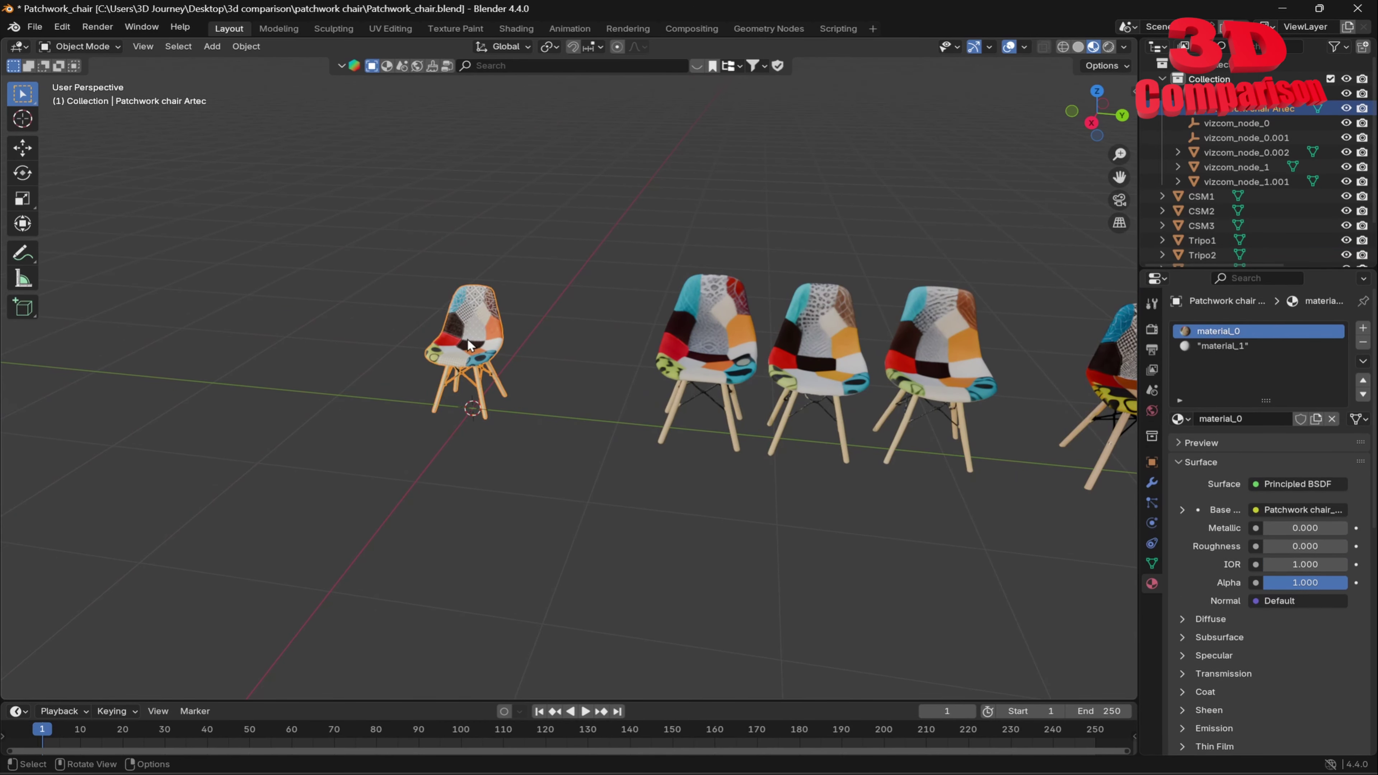
{"action": "middle_click_drag", "start_coordinate": [813, 449], "coordinate": [675, 447], "text": "shift"}
{"action": "left_click", "coordinate": [1019, 369]}
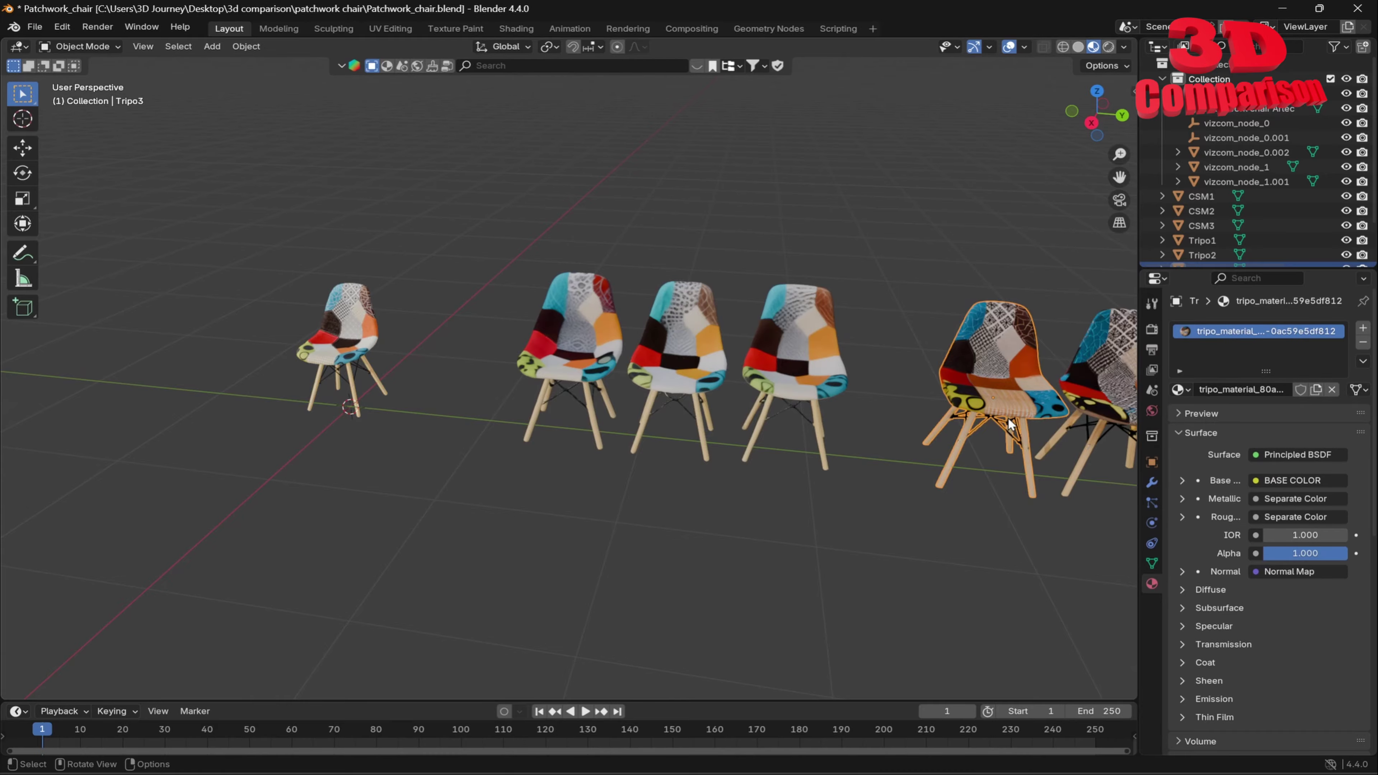
{"action": "left_click", "coordinate": [357, 355]}
{"action": "key", "text": "KP_Decimal"}
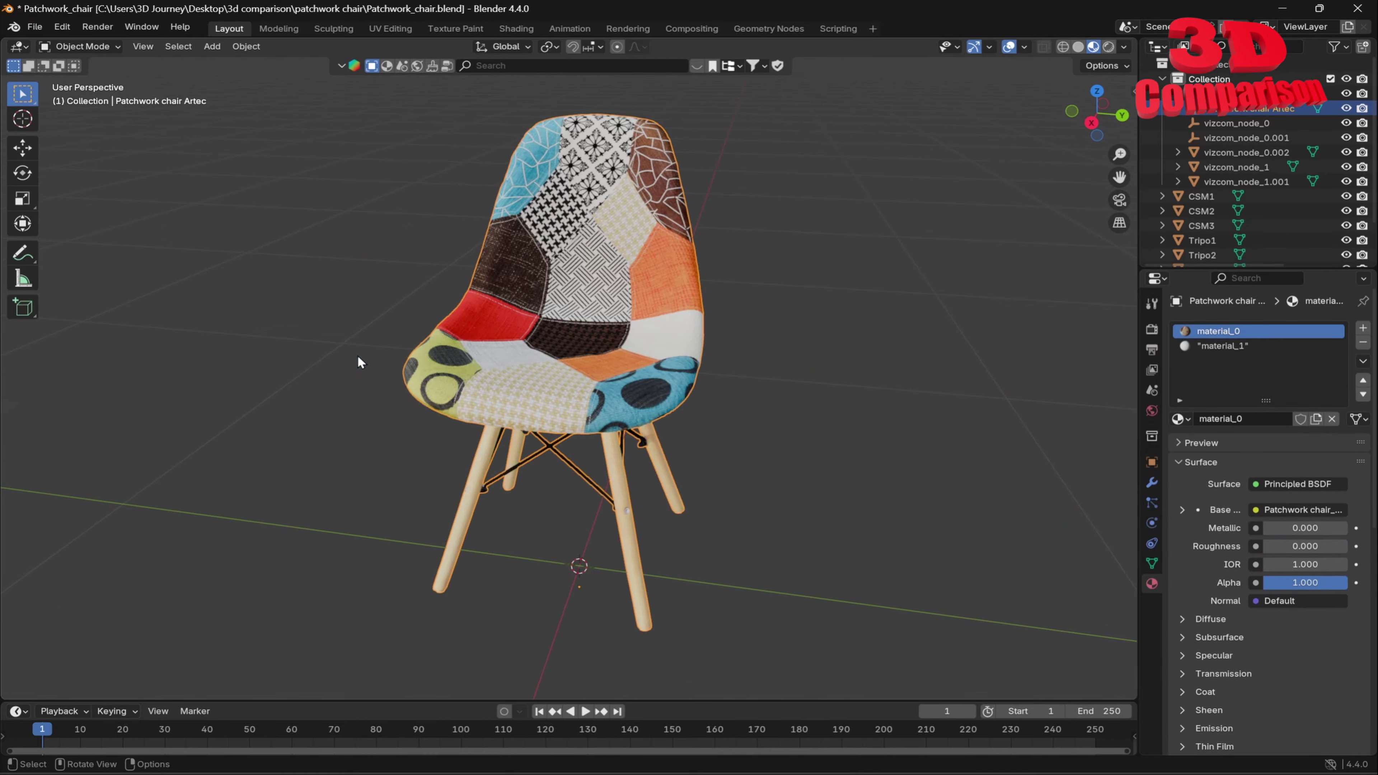
{"action": "scroll", "coordinate": [577, 375], "scroll_direction": "up", "scroll_amount": 5}
{"action": "middle_click_drag", "start_coordinate": [580, 382], "coordinate": [588, 422]}
Step: Select the Tripo3 chair again and view it within the complete row of chair models
{"action": "scroll", "coordinate": [669, 391], "scroll_direction": "down", "scroll_amount": 7}
{"action": "middle_click_drag", "start_coordinate": [1128, 294], "coordinate": [707, 384], "text": "shift"}
{"action": "left_click", "coordinate": [924, 332]}
{"action": "scroll", "coordinate": [771, 331], "scroll_direction": "down", "scroll_amount": 5}
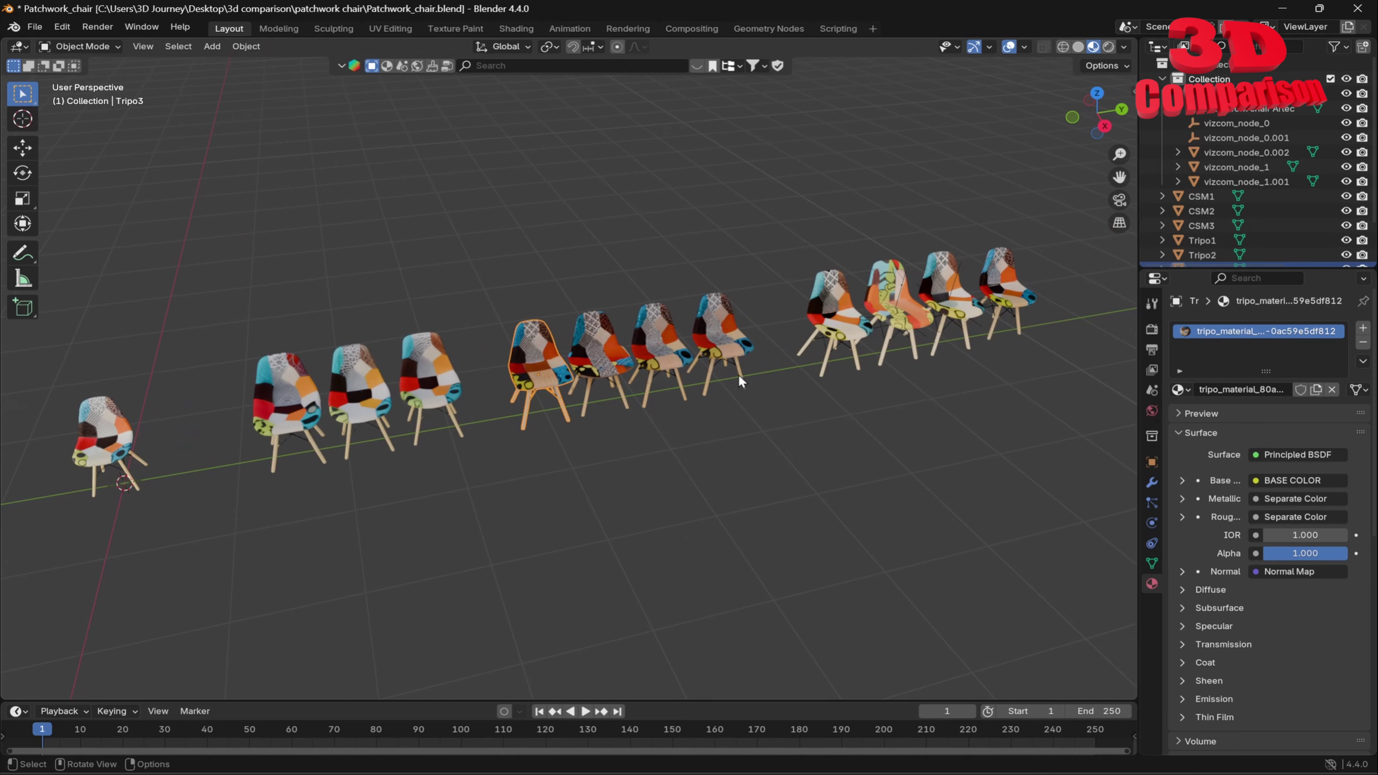
Step: Select the first chair of the group beyond the Tripo chairs and inspect its texture up close
{"action": "scroll", "coordinate": [739, 377], "scroll_direction": "up", "scroll_amount": 4}
{"action": "middle_click_drag", "start_coordinate": [796, 374], "coordinate": [366, 382], "text": "shift"}
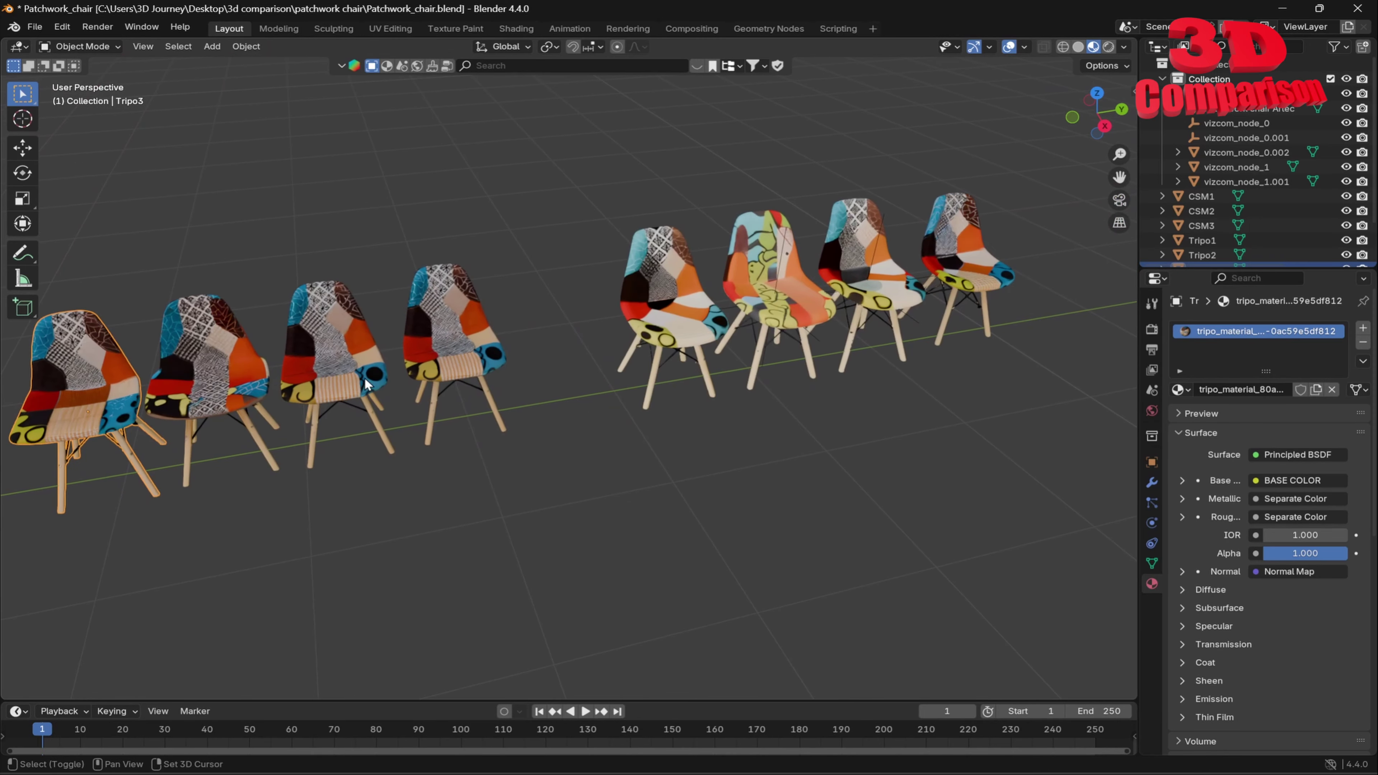
{"action": "left_click", "coordinate": [663, 311]}
{"action": "scroll", "coordinate": [662, 311], "scroll_direction": "up", "scroll_amount": 6}
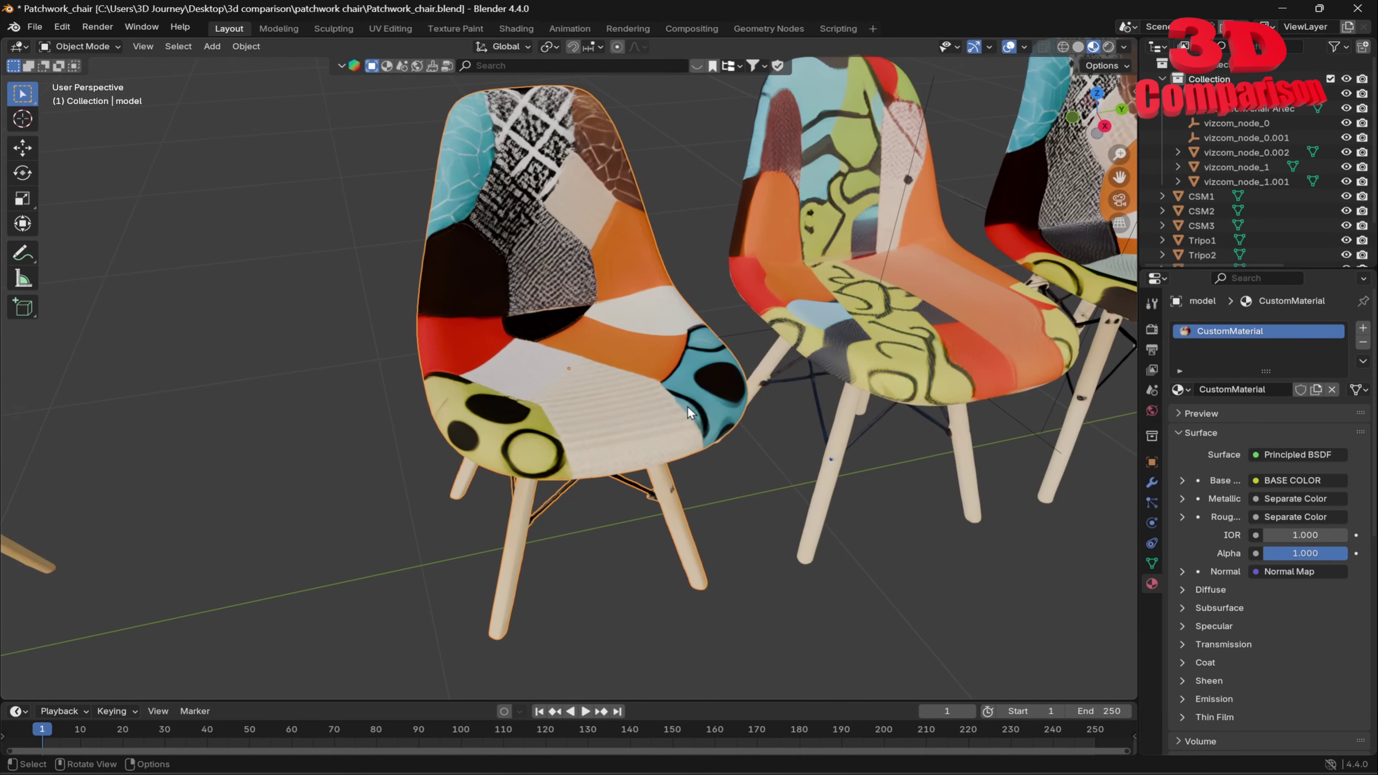
{"action": "scroll", "coordinate": [684, 380], "scroll_direction": "down", "scroll_amount": 6}
Step: Switch to the browser and open the Vizcom workbench containing the chair reference images
{"action": "key", "text": "alt+Tab"}
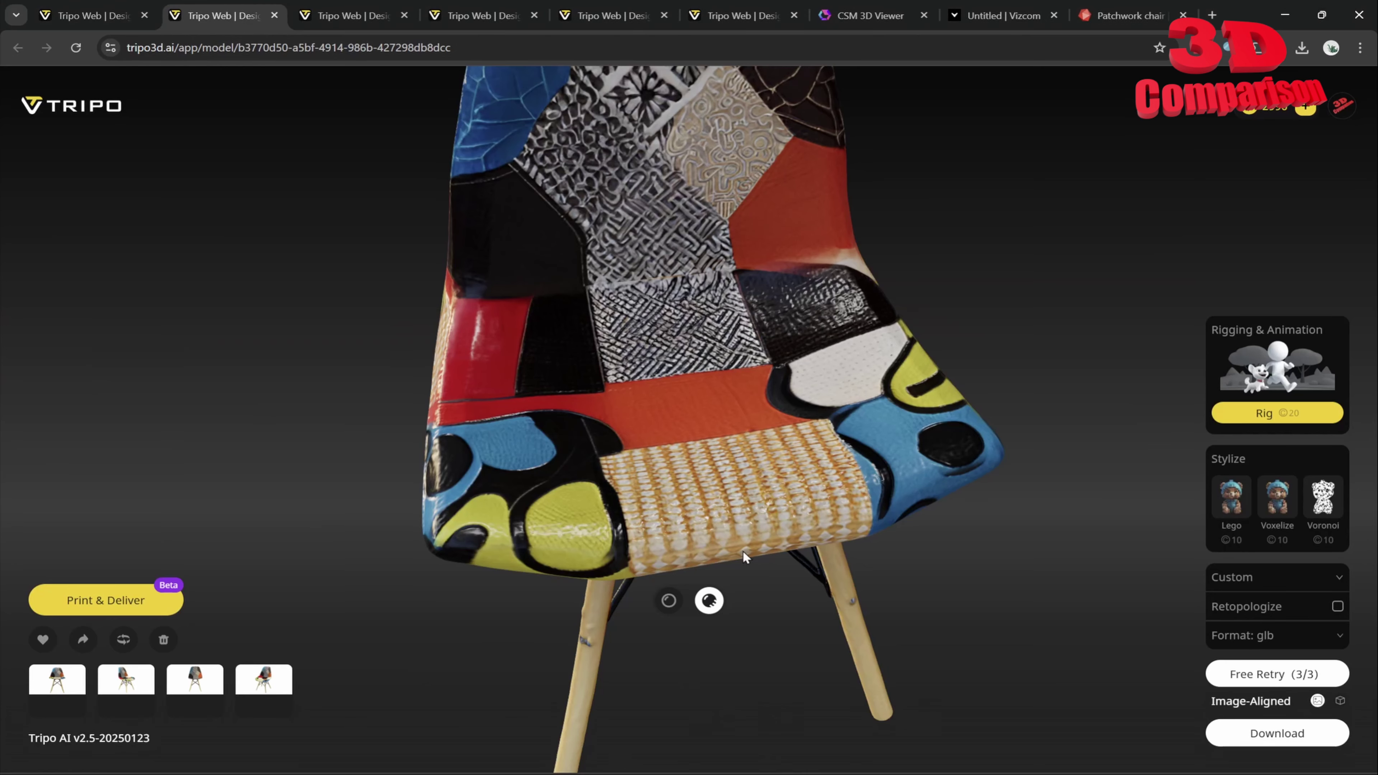
{"action": "left_click", "coordinate": [997, 18]}
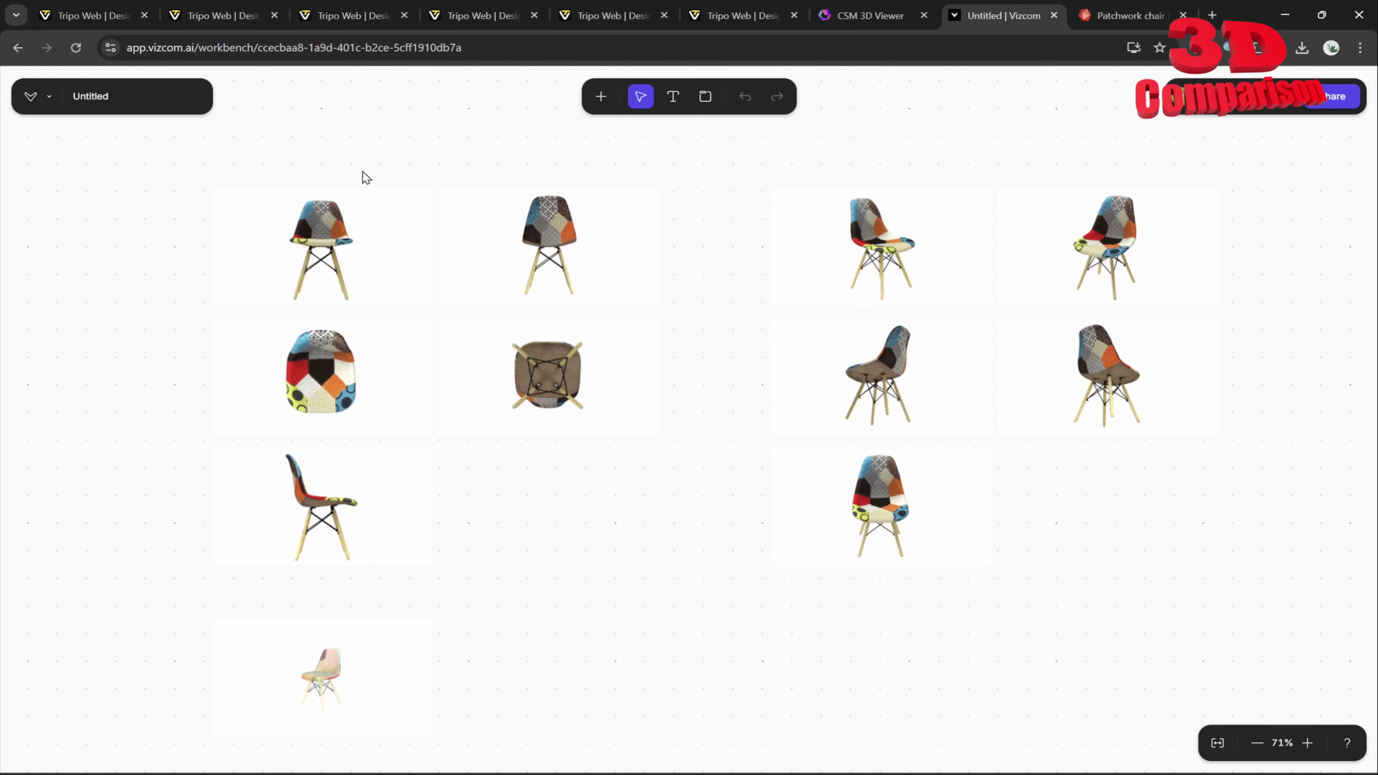
Step: Point out the two groups of chair reference images on the Vizcom workbench and open the faded chair's drawing below them
{"action": "left_click_drag", "start_coordinate": [230, 170], "coordinate": [646, 589]}
{"action": "left_click", "coordinate": [751, 187]}
{"action": "left_click_drag", "start_coordinate": [758, 159], "coordinate": [1225, 594]}
{"action": "left_click", "coordinate": [519, 653]}
{"action": "double_click", "coordinate": [359, 660]}
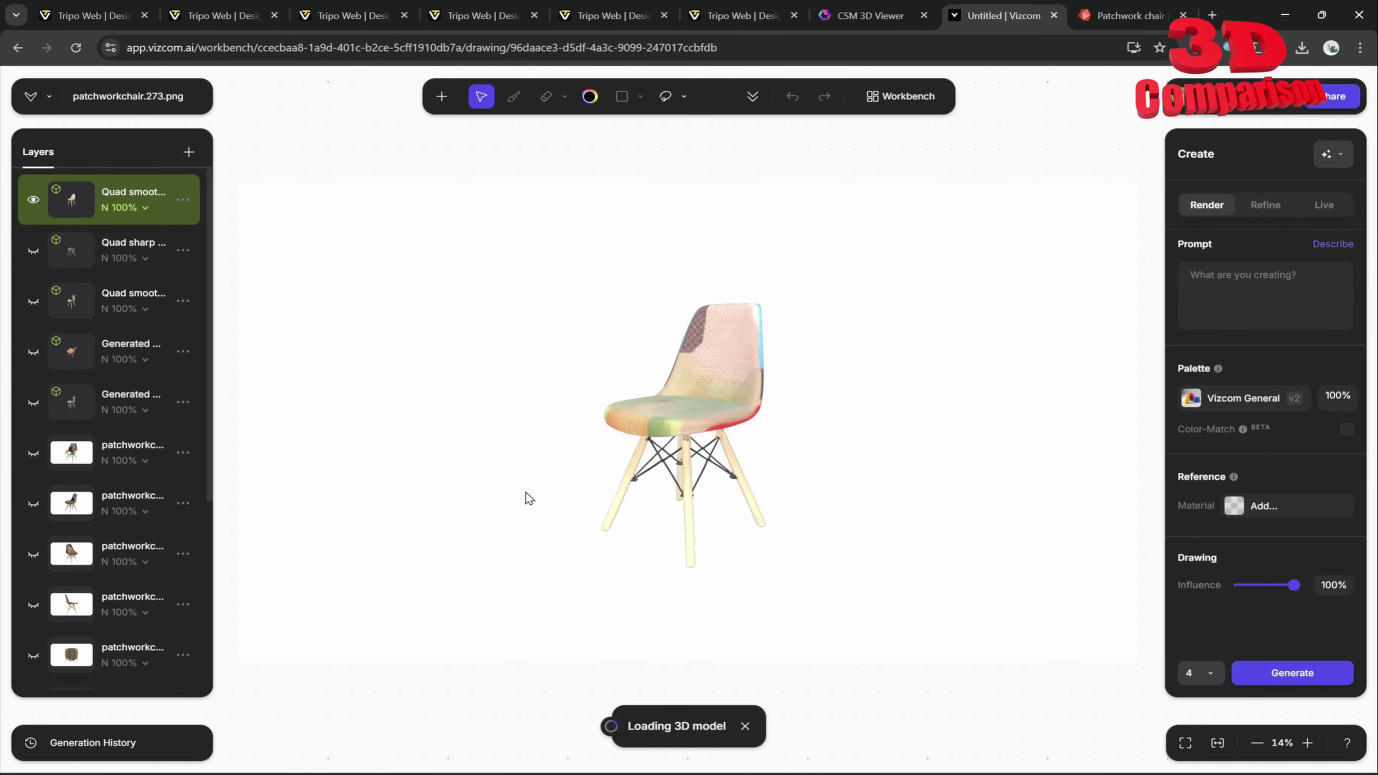
Step: Hide the uppermost Quad smooth layer, show the lower Generated 3D layer, and bring up the 3D generation options
{"action": "left_click", "coordinate": [31, 202]}
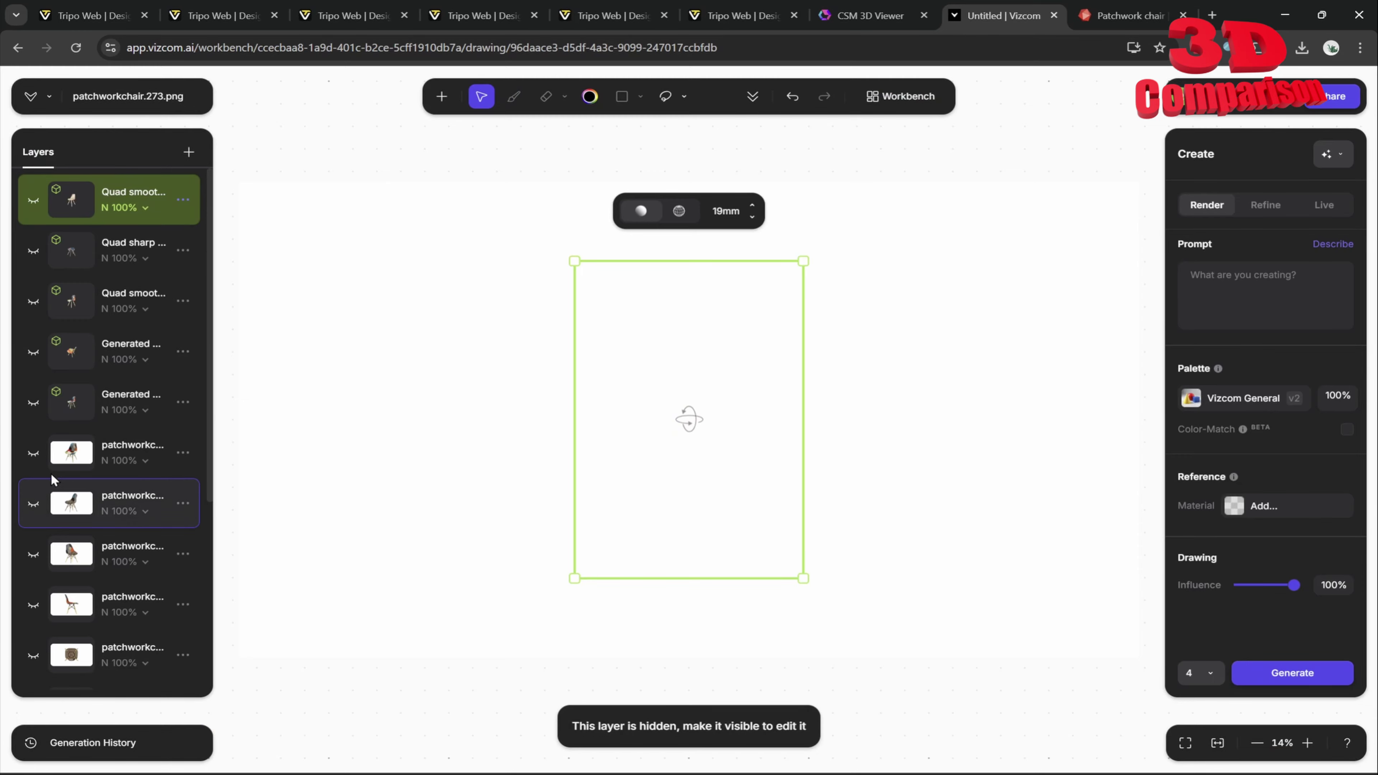
{"action": "left_click", "coordinate": [34, 405]}
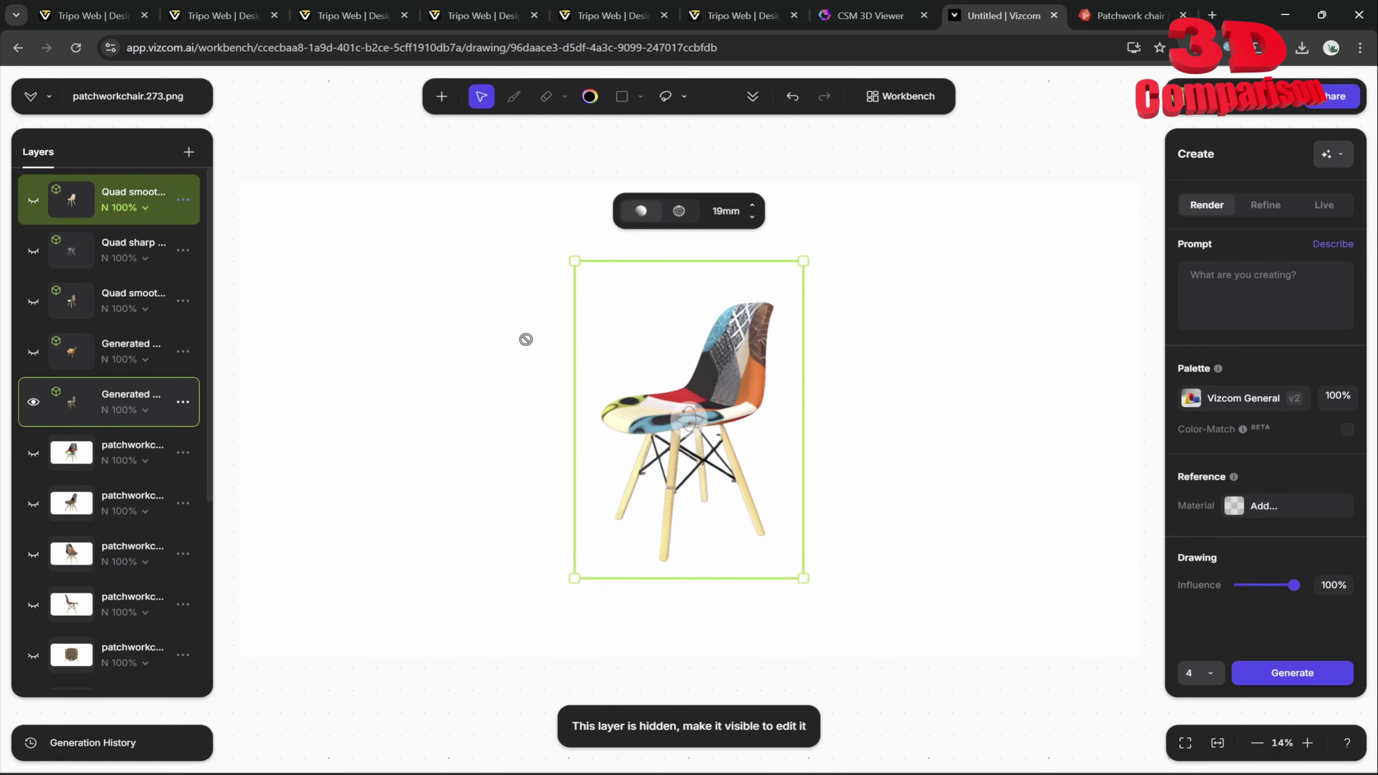
{"action": "left_click", "coordinate": [754, 99]}
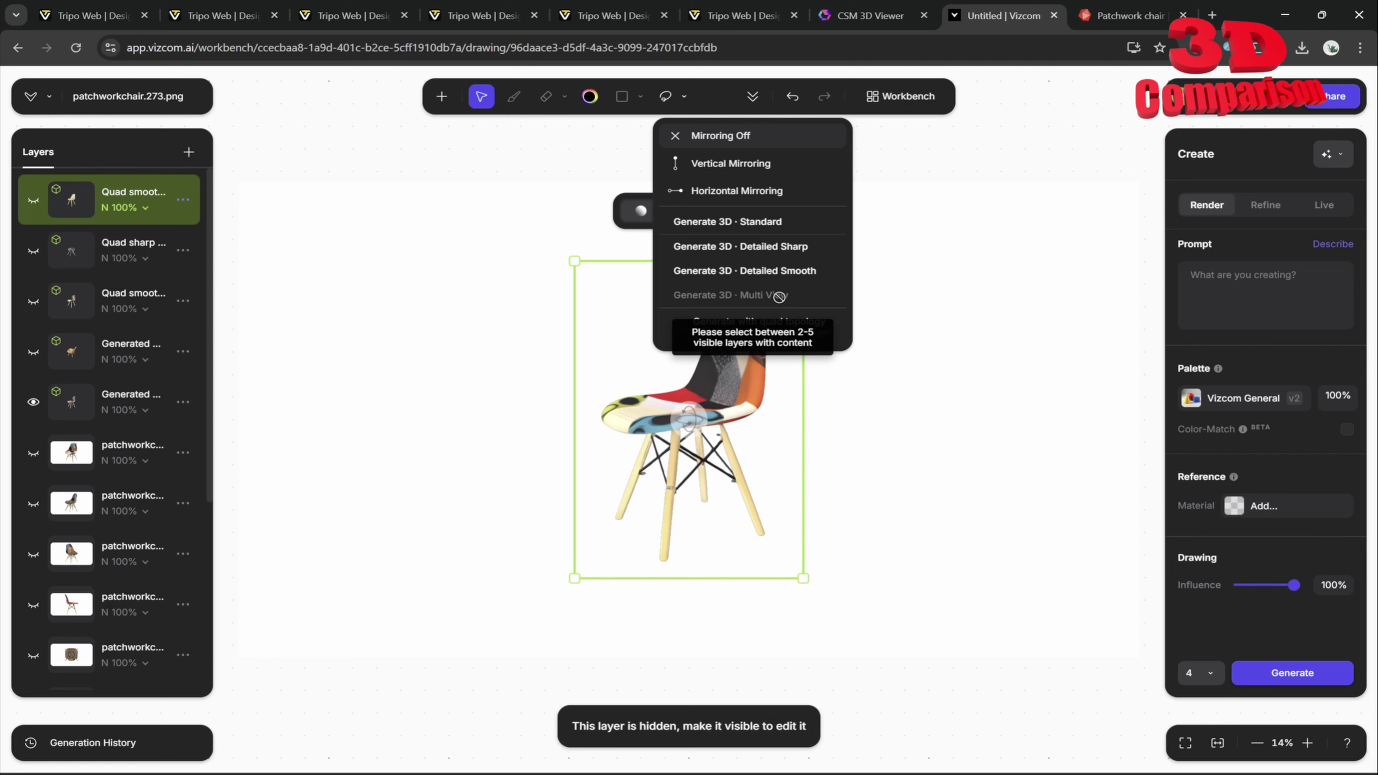
Step: Switch to Tripo's home page and check its Multi Images input, browsing the Desktop for a front image without choosing a file
{"action": "left_click", "coordinate": [223, 16]}
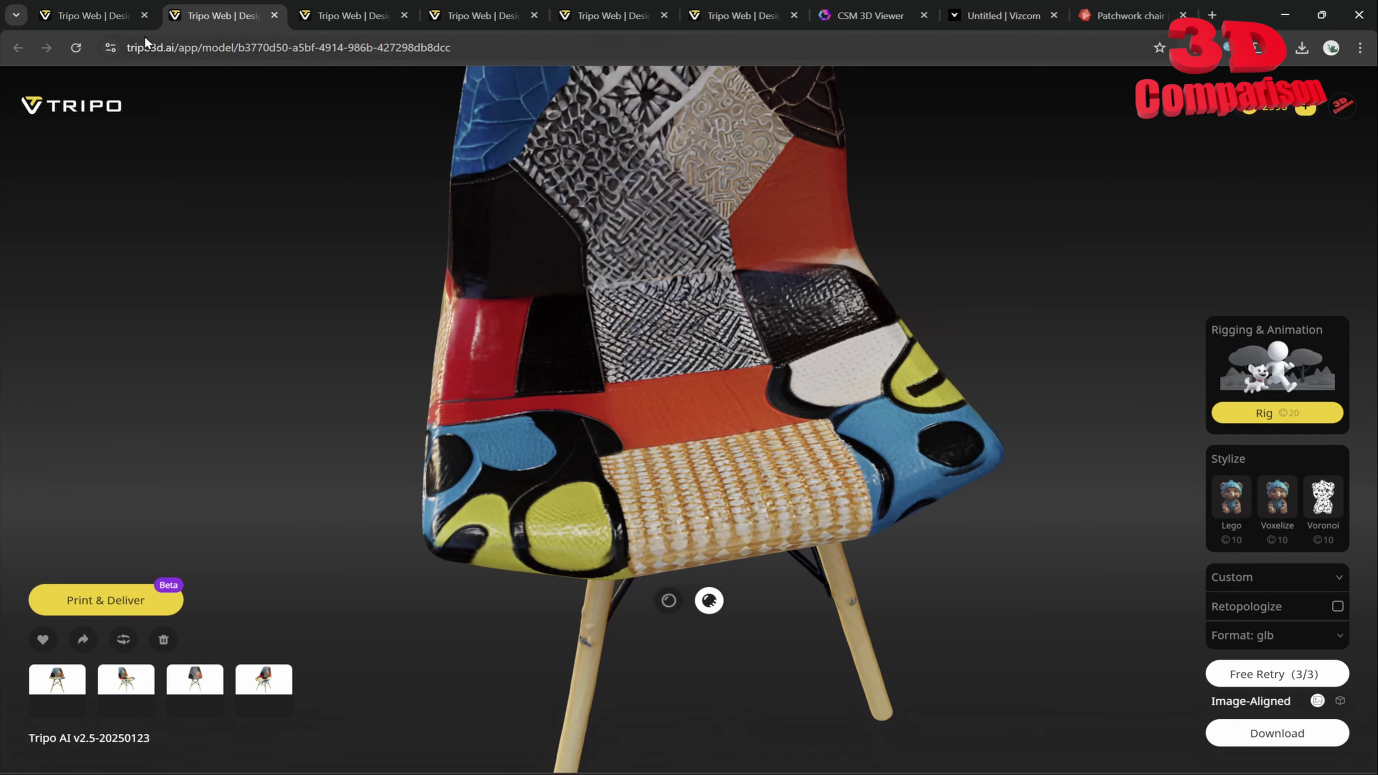
{"action": "left_click", "coordinate": [108, 15]}
{"action": "left_click", "coordinate": [81, 174]}
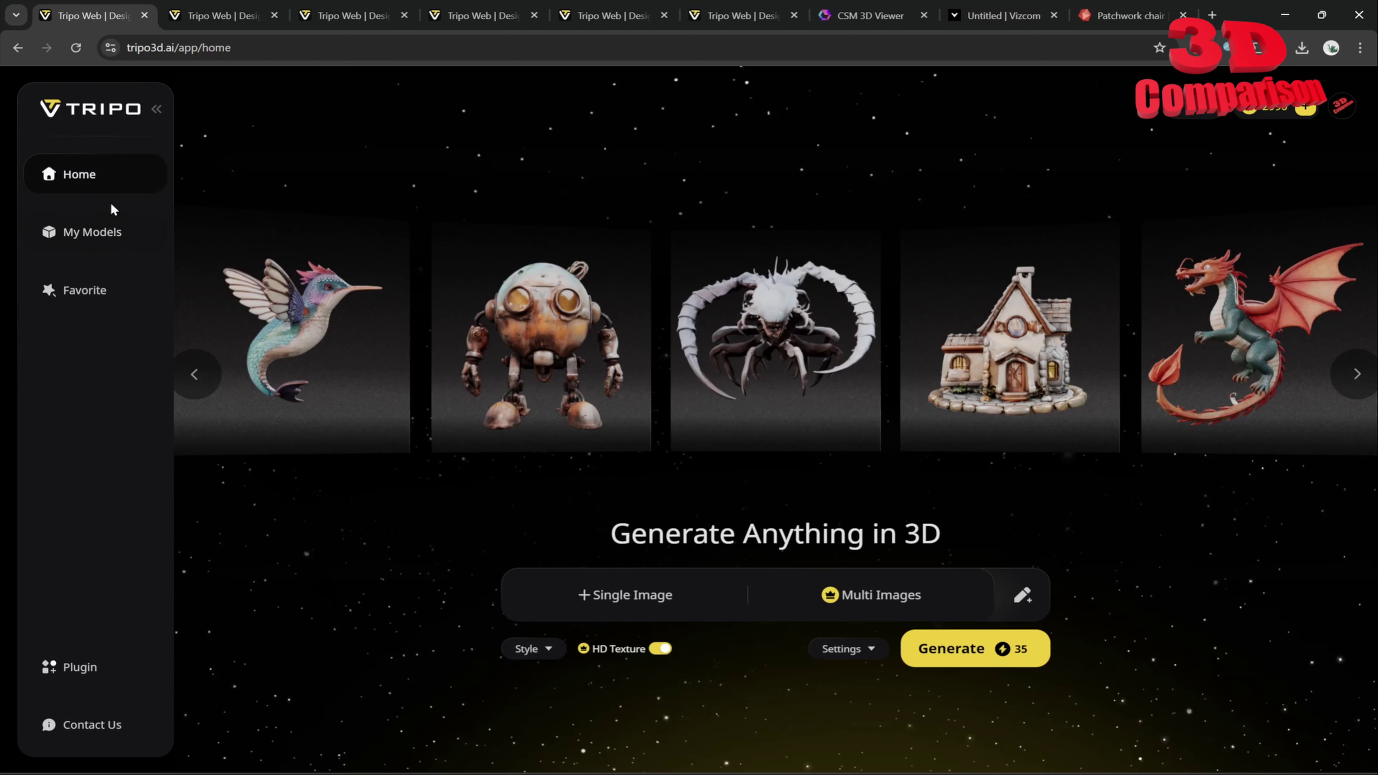
{"action": "left_click", "coordinate": [863, 606]}
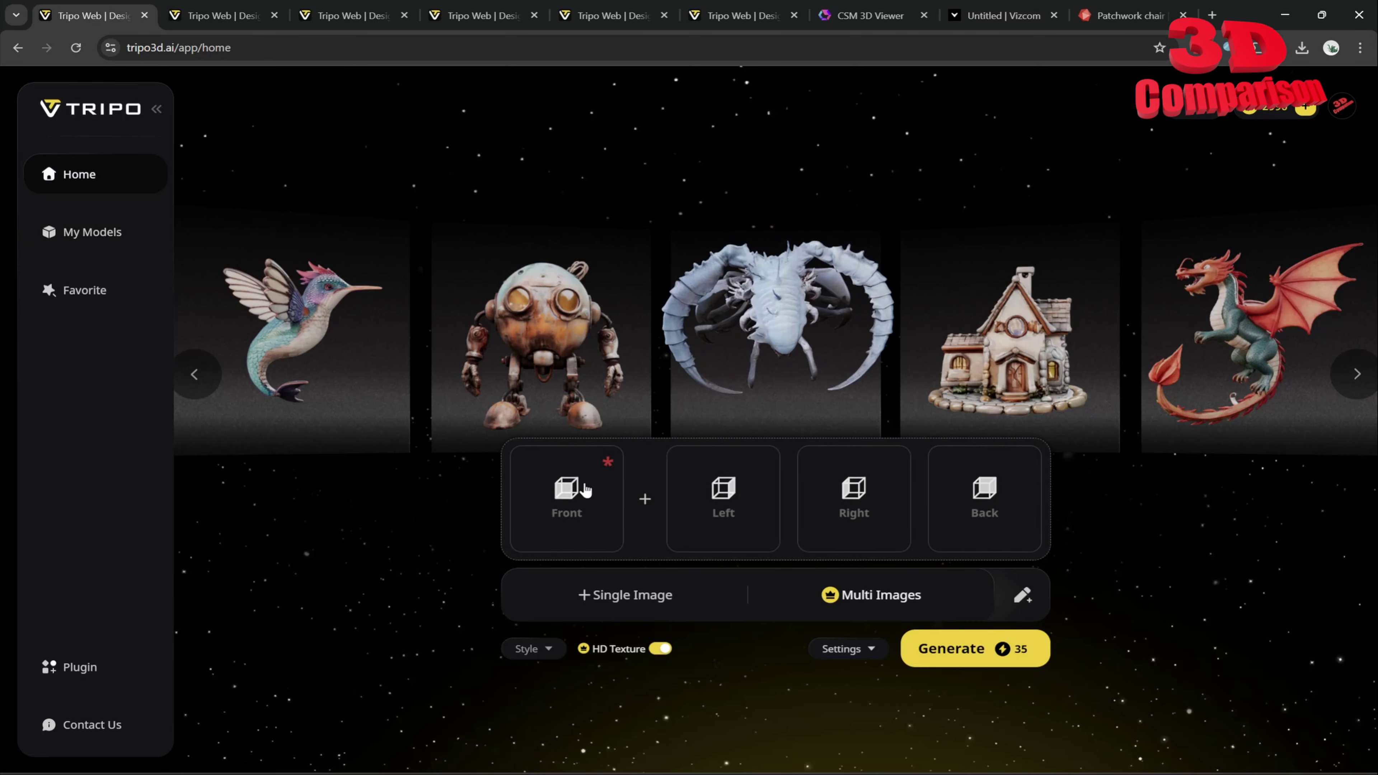
{"action": "left_click", "coordinate": [576, 491]}
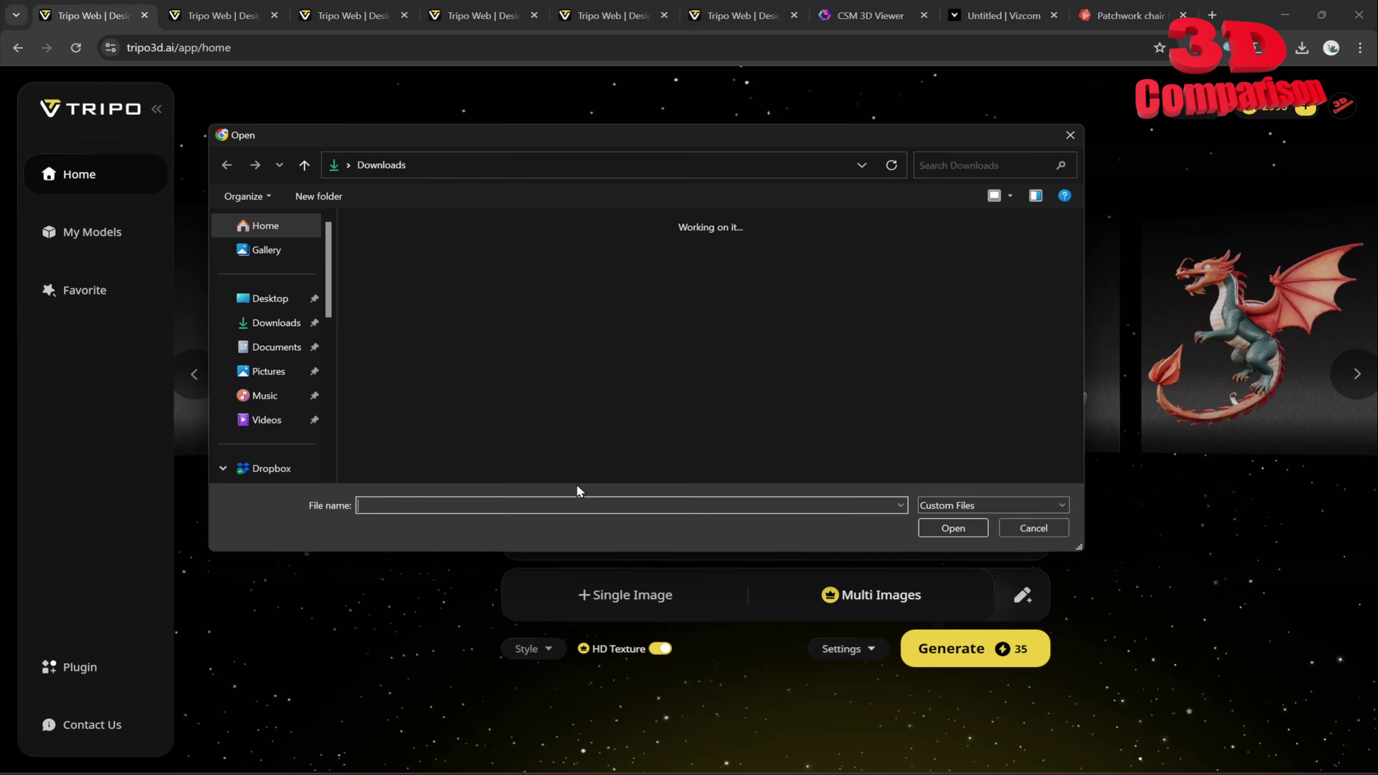
{"action": "left_click", "coordinate": [267, 296]}
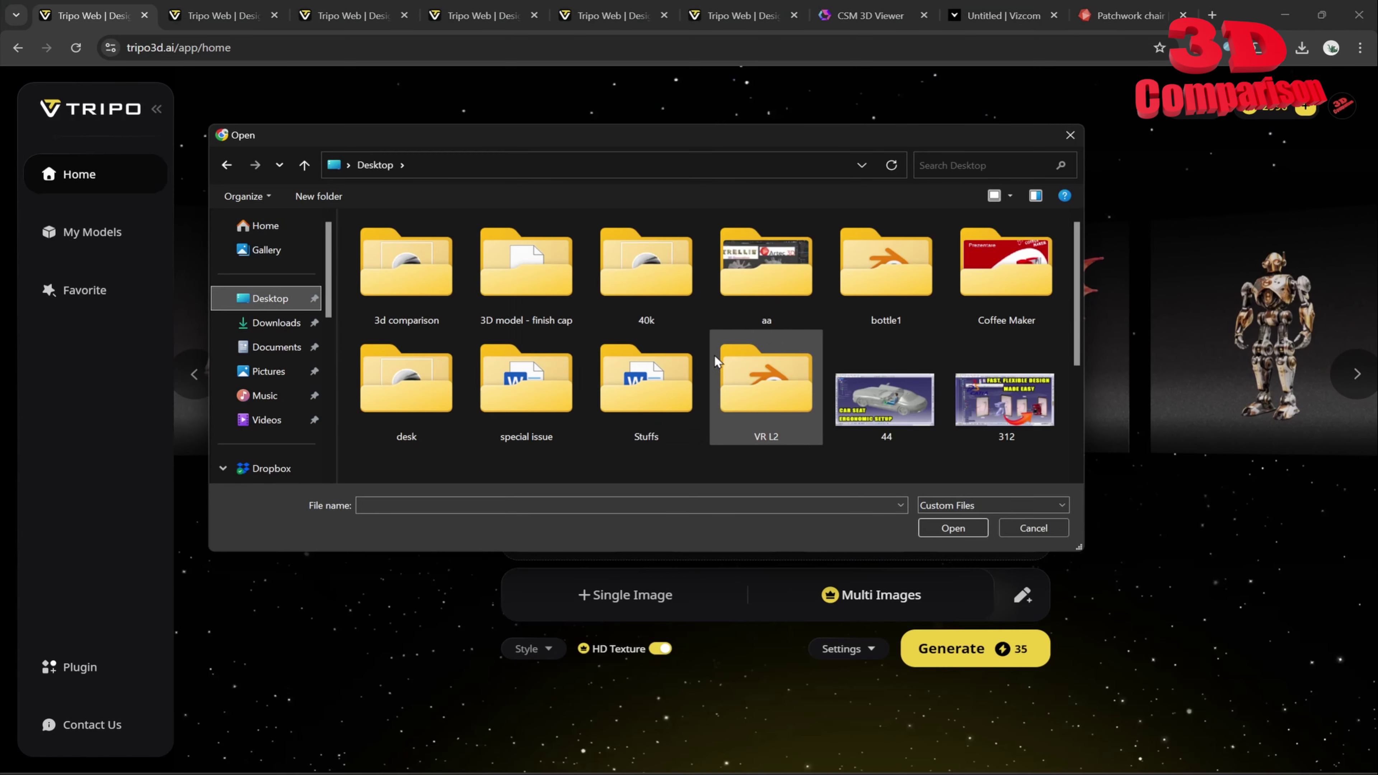
{"action": "left_click", "coordinate": [1070, 135]}
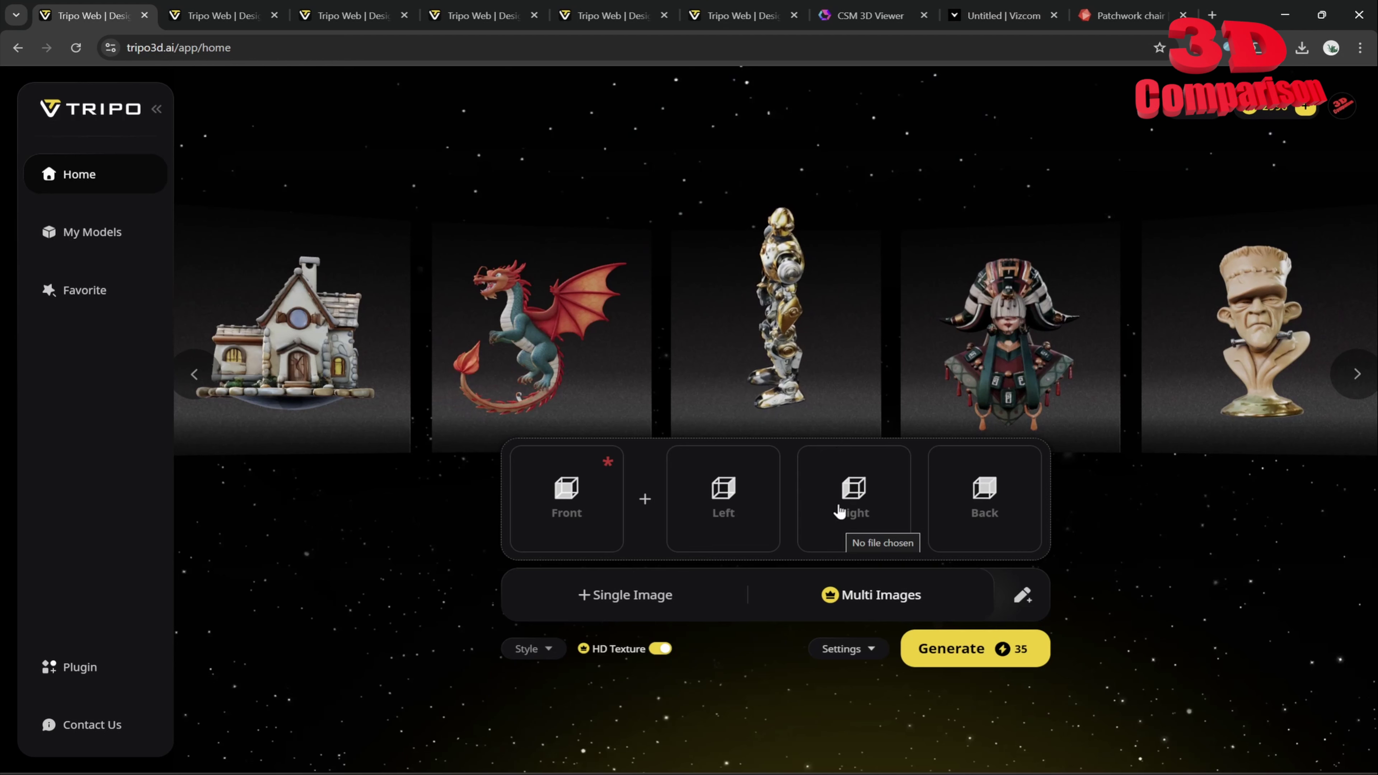
Step: Review two of the chair models generated in Tripo that are open in other browser pages
{"action": "left_click", "coordinate": [471, 12]}
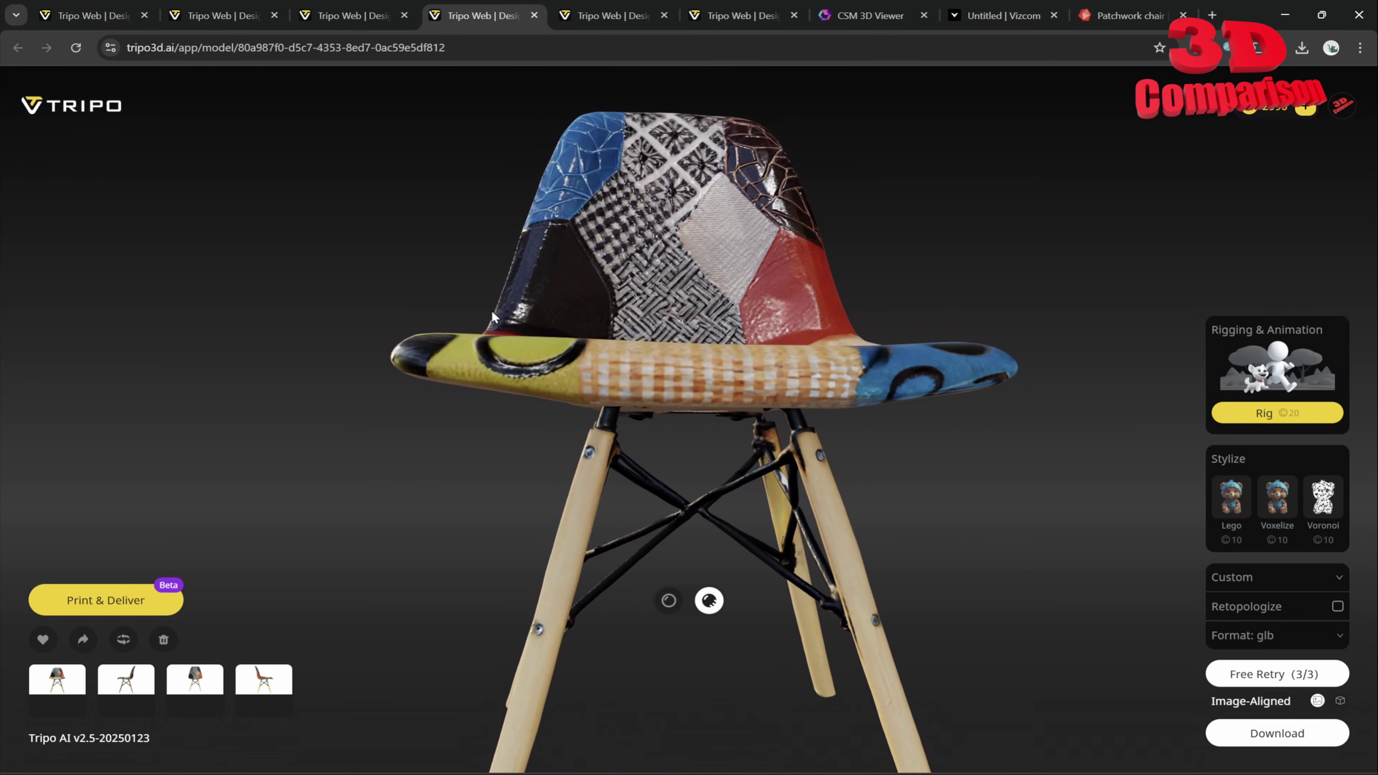
{"action": "left_click", "coordinate": [346, 16]}
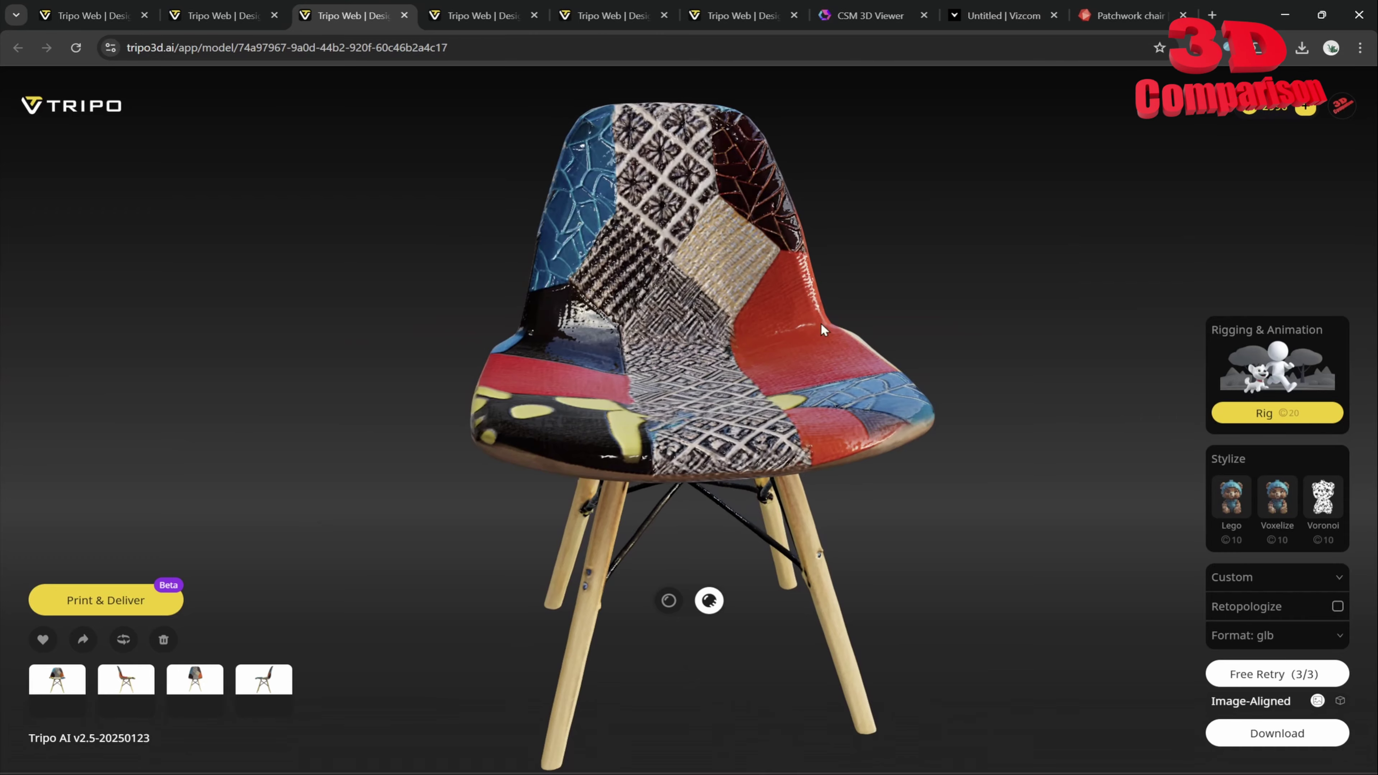
{"action": "mouse_move", "coordinate": [822, 330]}
{"action": "left_mouse_down"}
{"action": "mouse_move", "coordinate": [788, 376]}
{"action": "mouse_move", "coordinate": [387, 360]}
{"action": "mouse_move", "coordinate": [663, 316]}
{"action": "mouse_move", "coordinate": [806, 328]}
{"action": "left_mouse_up"}
Step: Return to the Vizcom drawing, select the visible Generated layer, and rotate its 3D chair
{"action": "left_click", "coordinate": [1004, 15]}
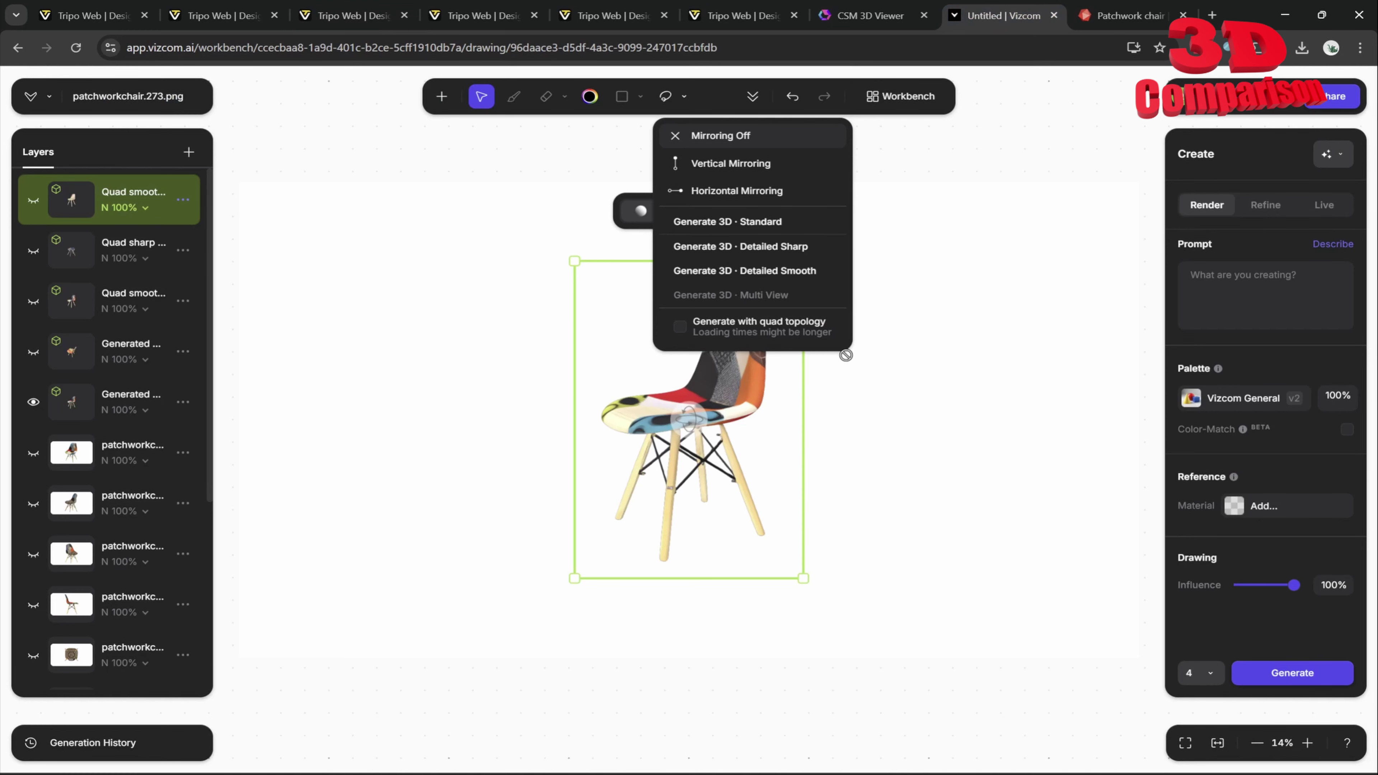
{"action": "left_click", "coordinate": [699, 421]}
{"action": "left_click", "coordinate": [700, 418]}
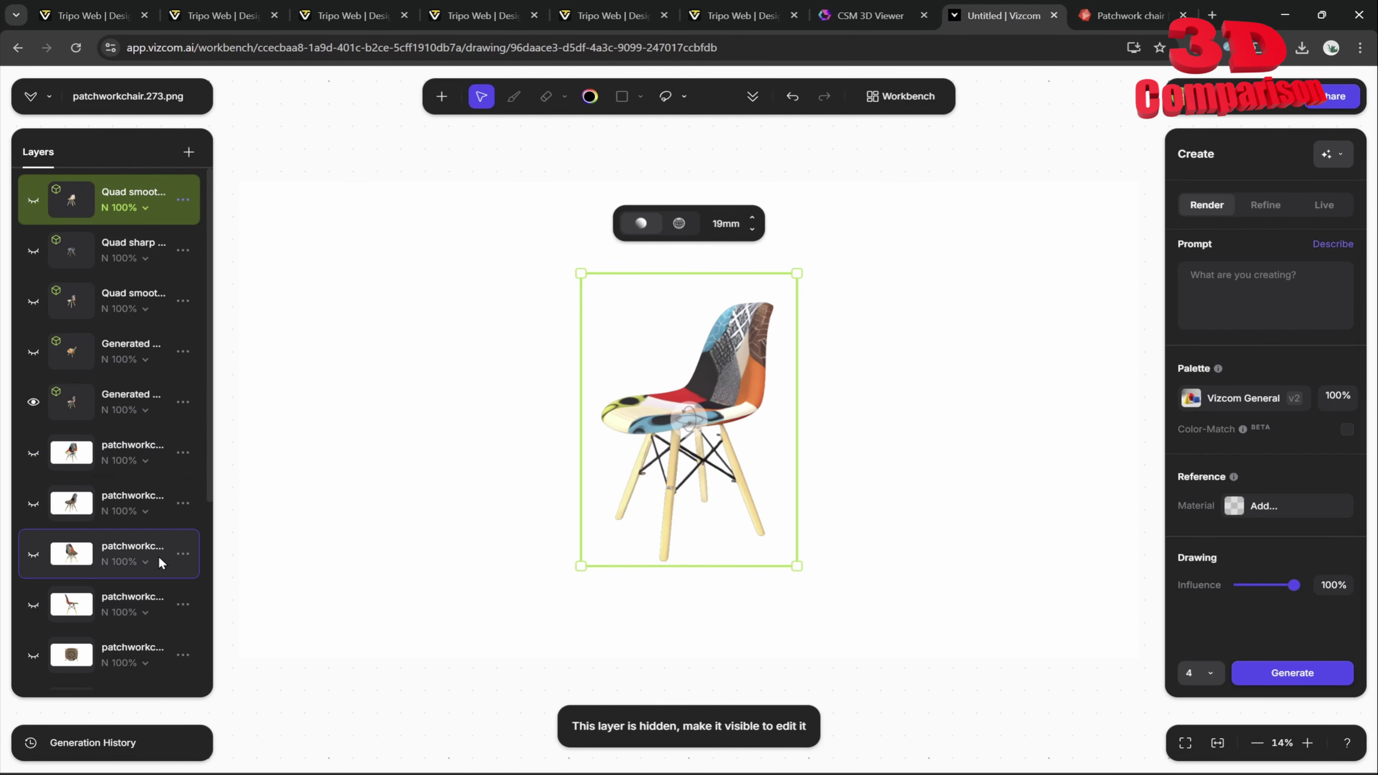
{"action": "left_click_drag", "start_coordinate": [695, 419], "coordinate": [634, 419]}
{"action": "left_click", "coordinate": [688, 418]}
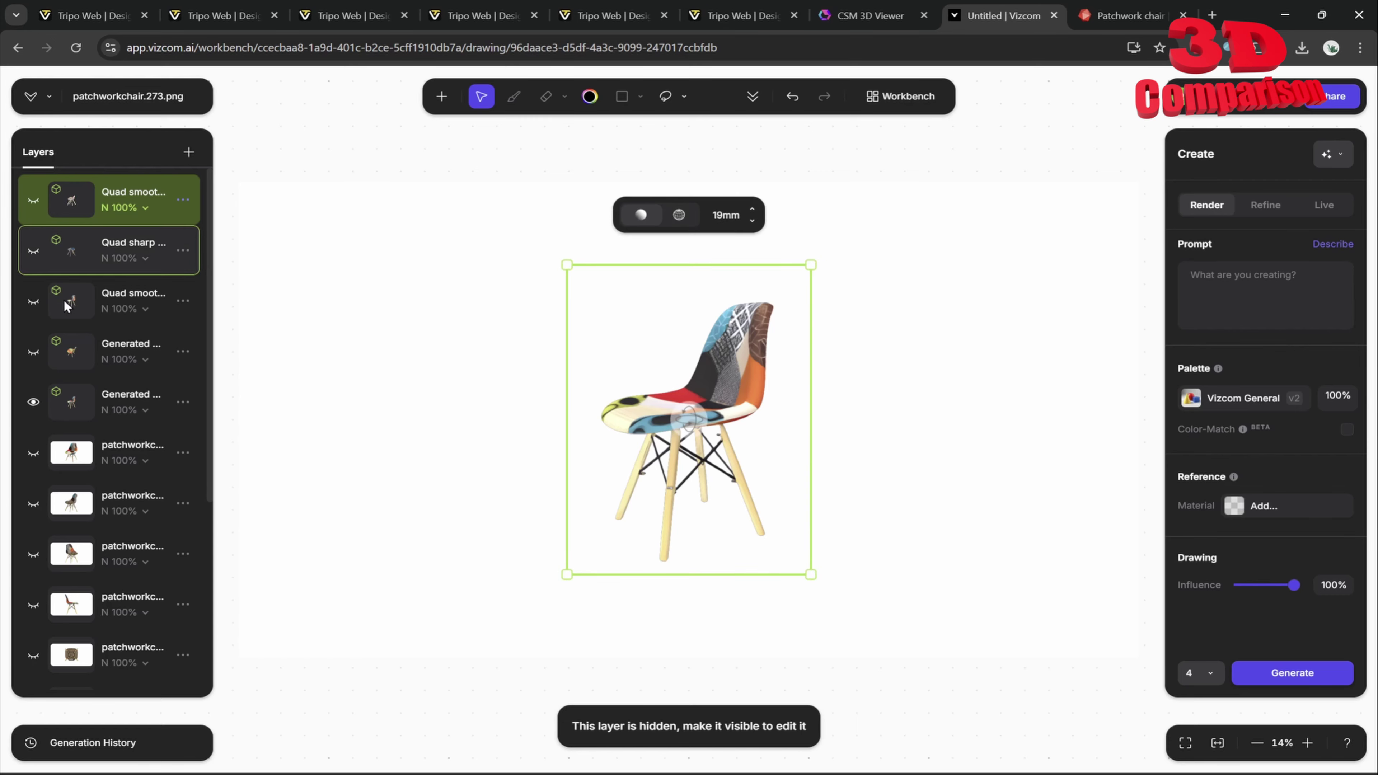
{"action": "left_click", "coordinate": [123, 395]}
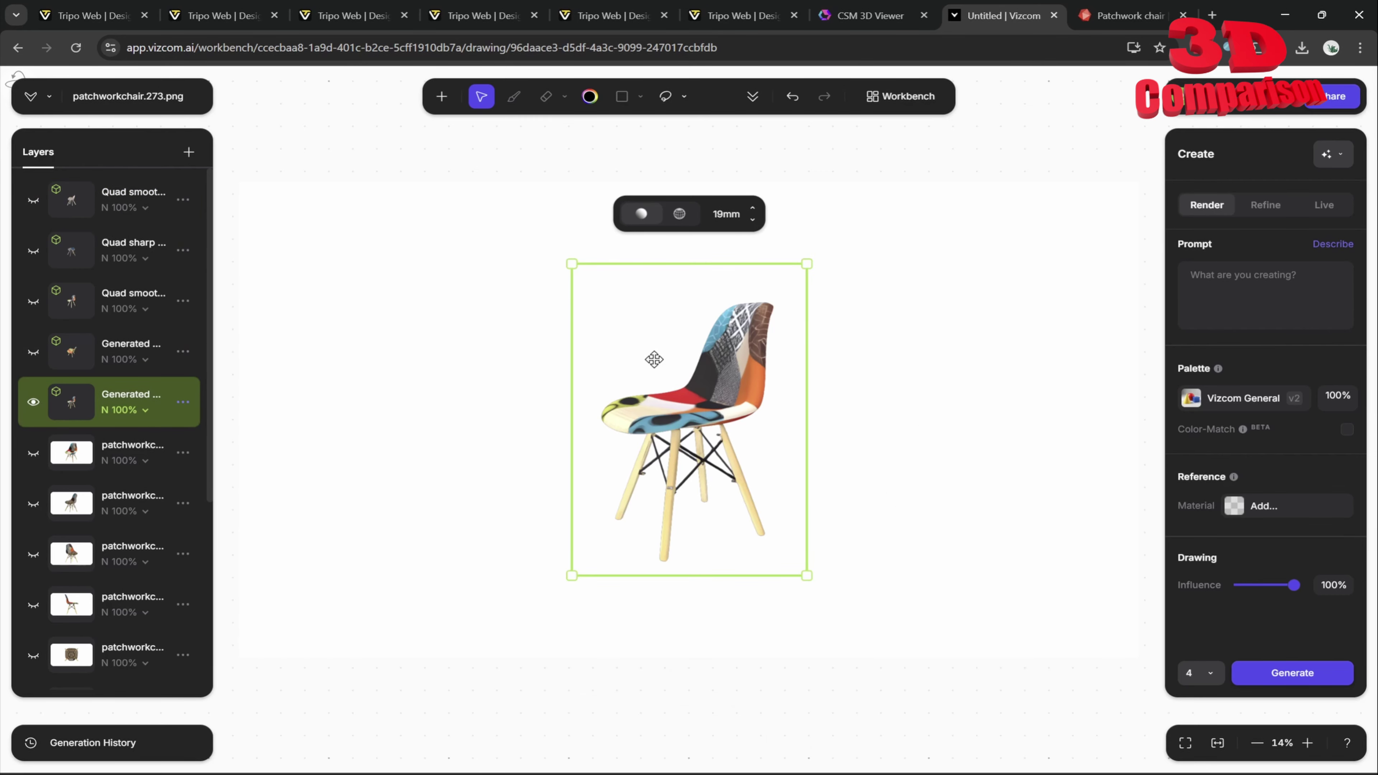
{"action": "left_click_drag", "start_coordinate": [653, 360], "coordinate": [852, 625]}
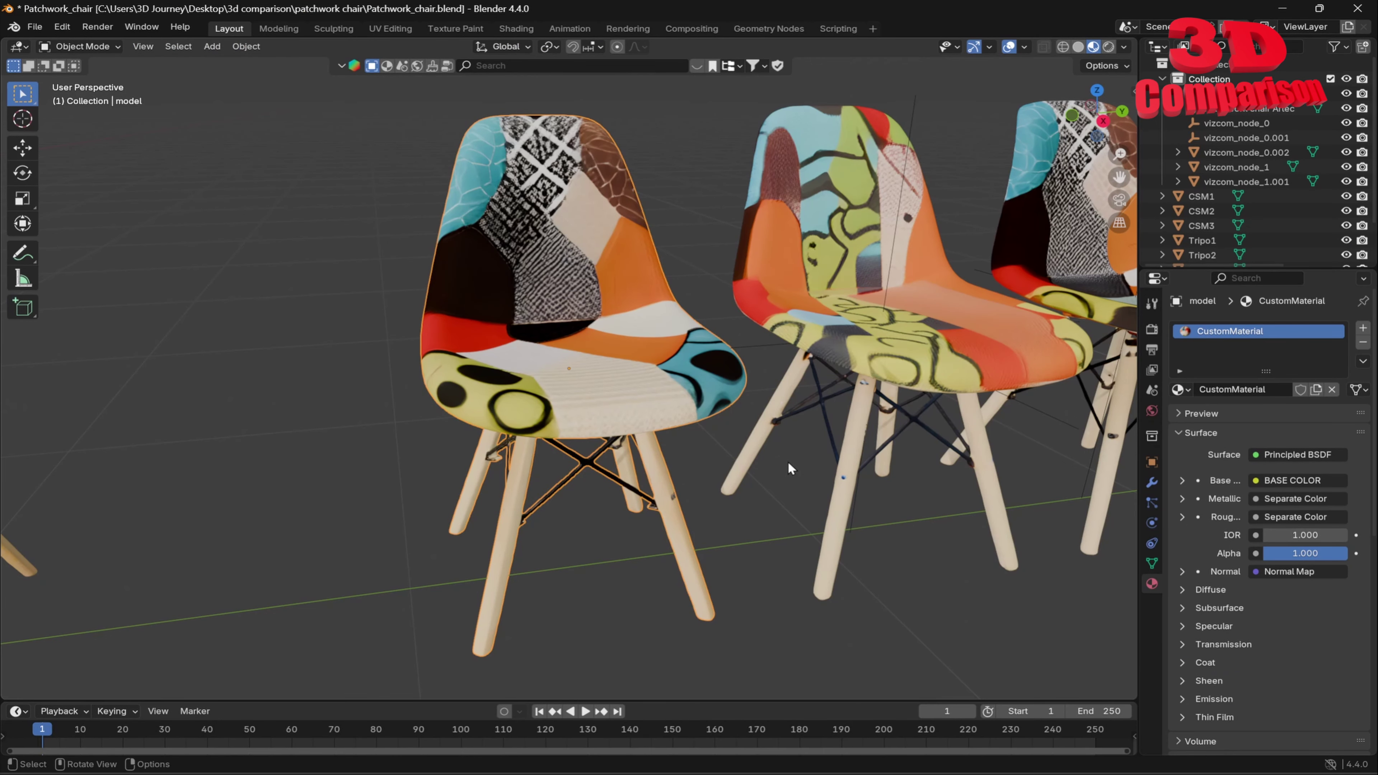
Step: Switch to the Shading workspace in Blender and check the images available to the base color texture of the selected chair's CustomMaterial
{"action": "scroll", "coordinate": [789, 462], "scroll_direction": "down", "scroll_amount": 2}
{"action": "scroll", "coordinate": [609, 414], "scroll_direction": "up", "scroll_amount": 2}
{"action": "left_click", "coordinate": [517, 28]}
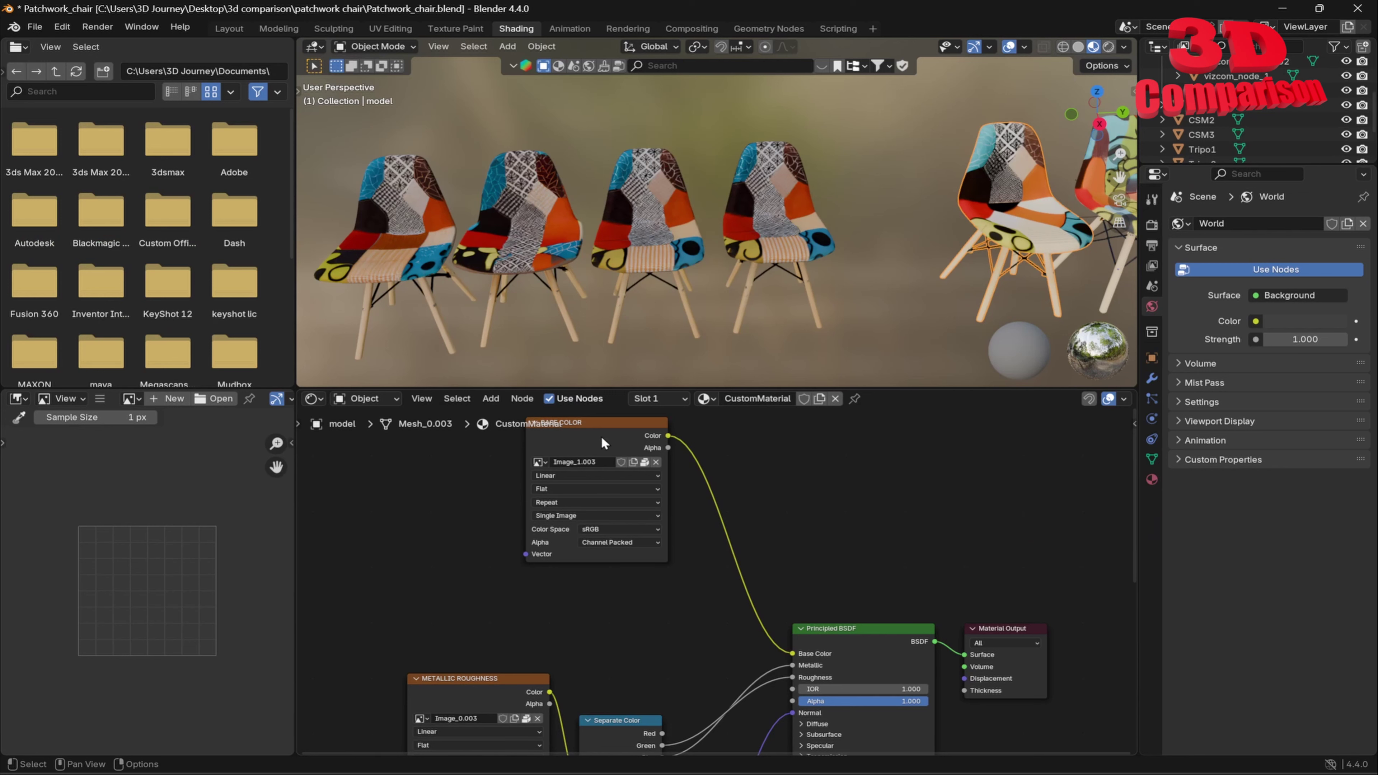
{"action": "left_click", "coordinate": [544, 462]}
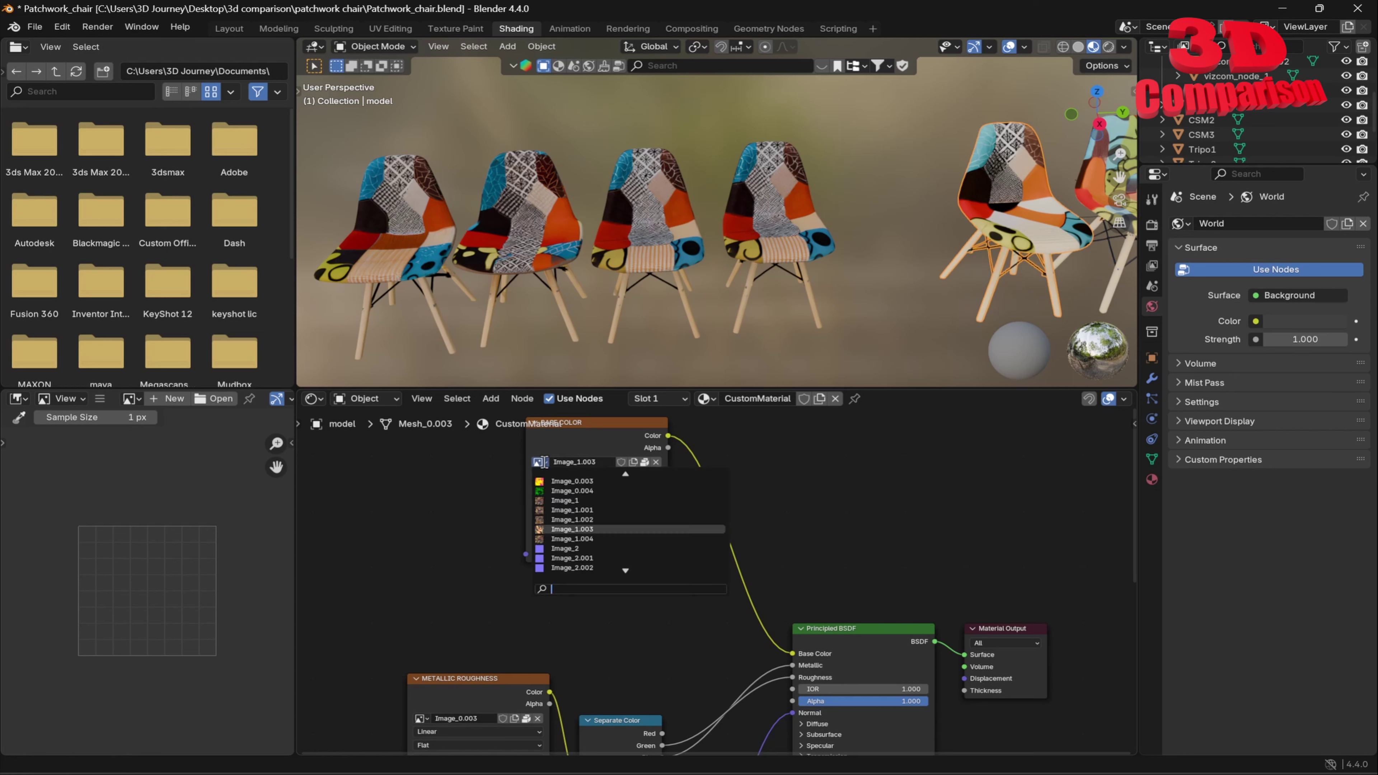
{"action": "mouse_move", "coordinate": [535, 527]}
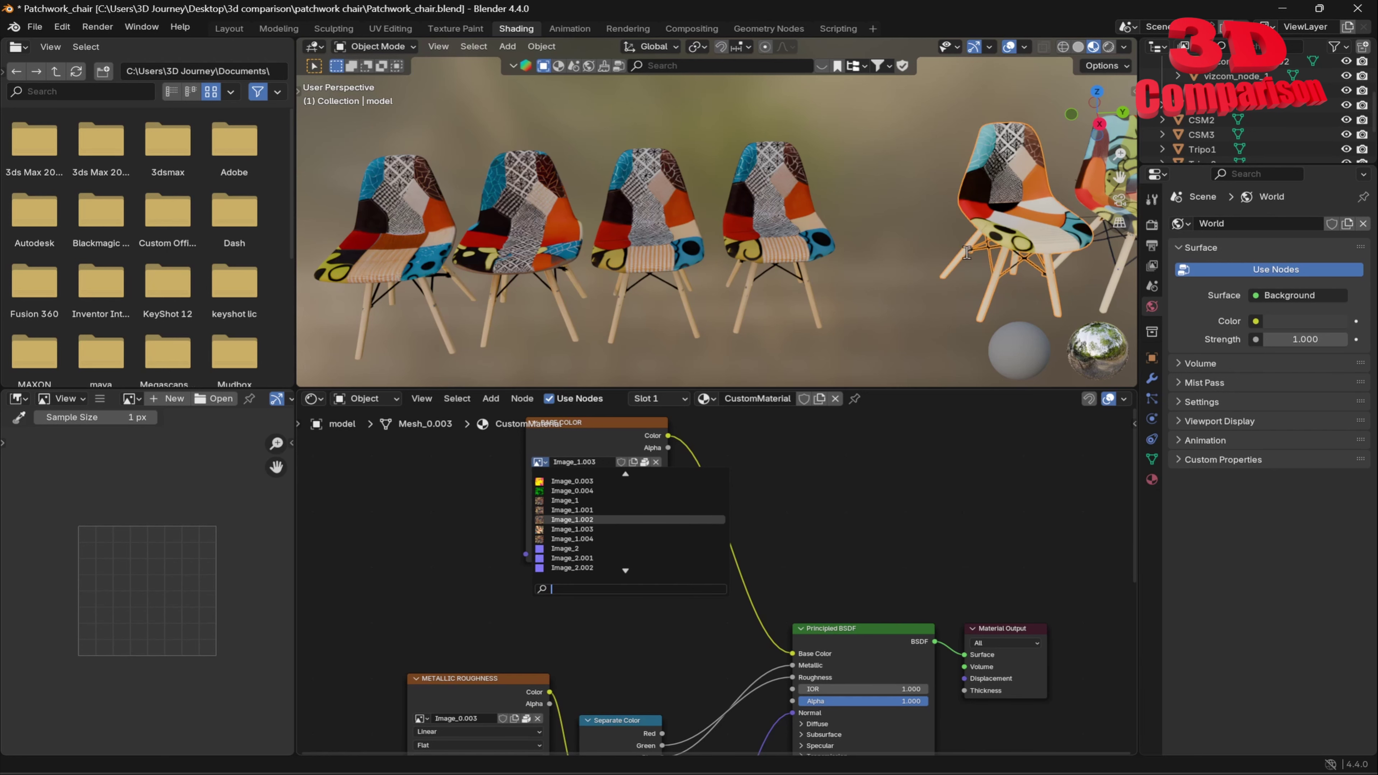
Step: Close the image list, frame the selected chair, and inspect the patterned fabric on its upper backrest up close
{"action": "left_click", "coordinate": [926, 287]}
{"action": "middle_click_drag", "start_coordinate": [913, 285], "coordinate": [735, 91]}
{"action": "key", "text": "KP_Decimal"}
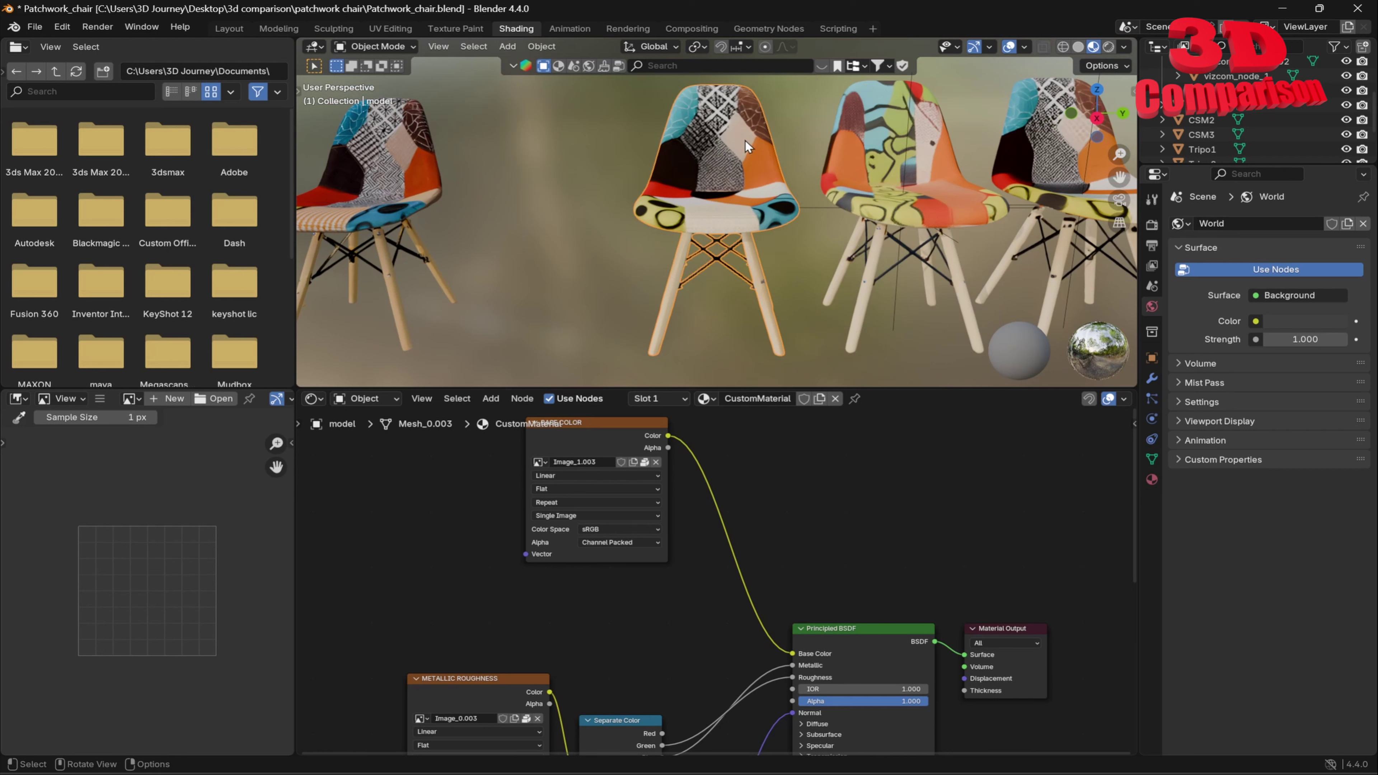
{"action": "scroll", "coordinate": [745, 141], "scroll_direction": "up", "scroll_amount": 3}
{"action": "middle_click_drag", "start_coordinate": [733, 141], "coordinate": [857, 342], "text": "shift"}
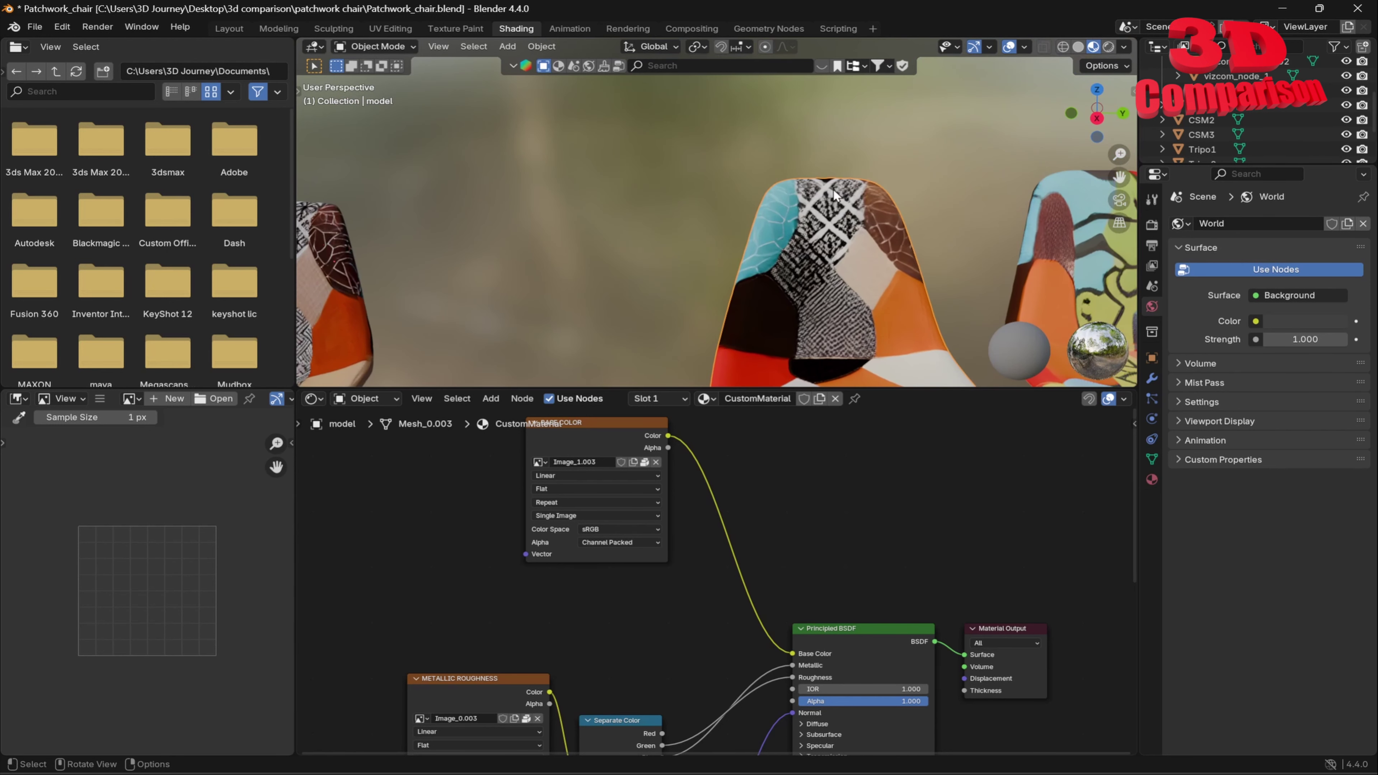
{"action": "left_click_drag", "start_coordinate": [821, 206], "coordinate": [753, 241], "text": "shift"}
{"action": "scroll", "coordinate": [766, 240], "scroll_direction": "up", "scroll_amount": 7}
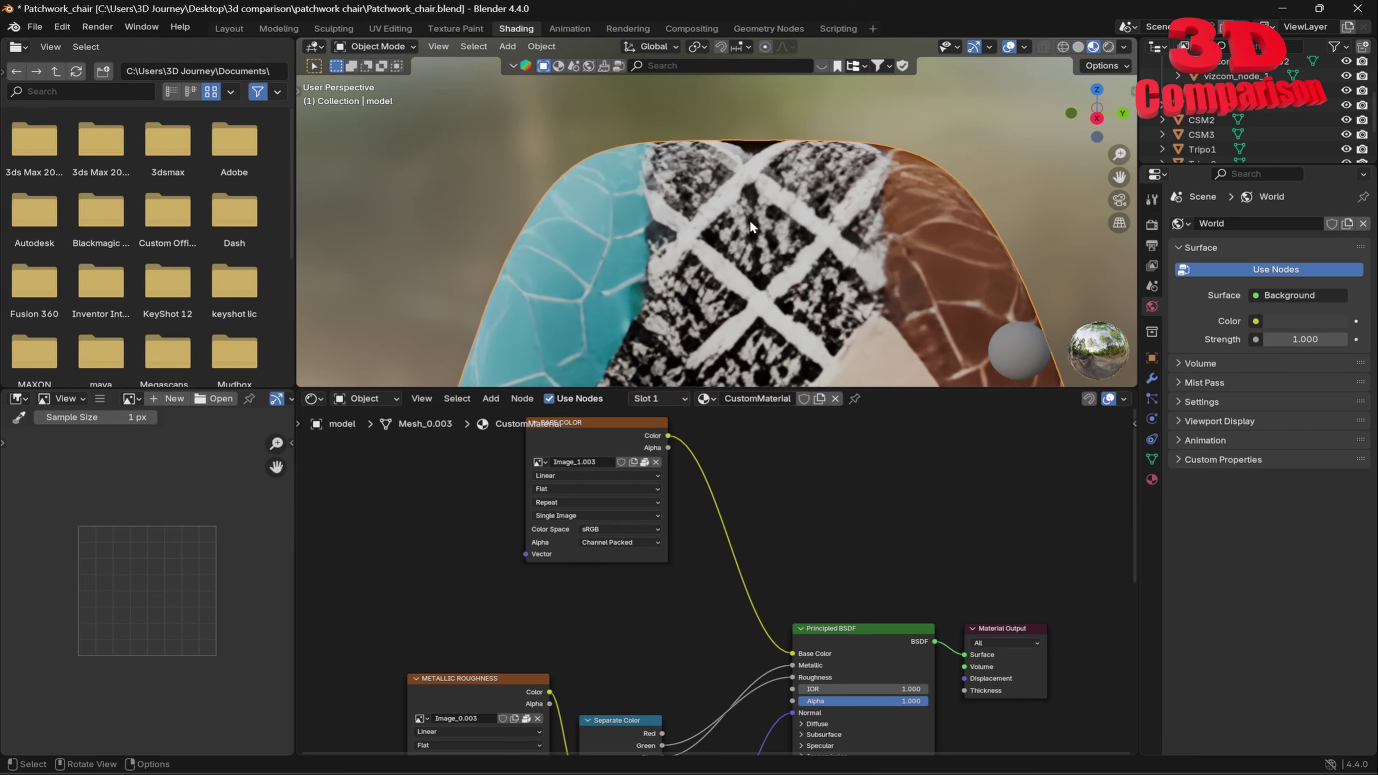
Step: Compare the selected chair's texture with the neighbouring patchwork chairs and bring its whole group of four into view
{"action": "scroll", "coordinate": [731, 256], "scroll_direction": "down", "scroll_amount": 4}
{"action": "scroll", "coordinate": [731, 260], "scroll_direction": "down", "scroll_amount": 4}
{"action": "middle_click_drag", "start_coordinate": [716, 250], "coordinate": [598, 189]}
{"action": "scroll", "coordinate": [537, 171], "scroll_direction": "down", "scroll_amount": 5}
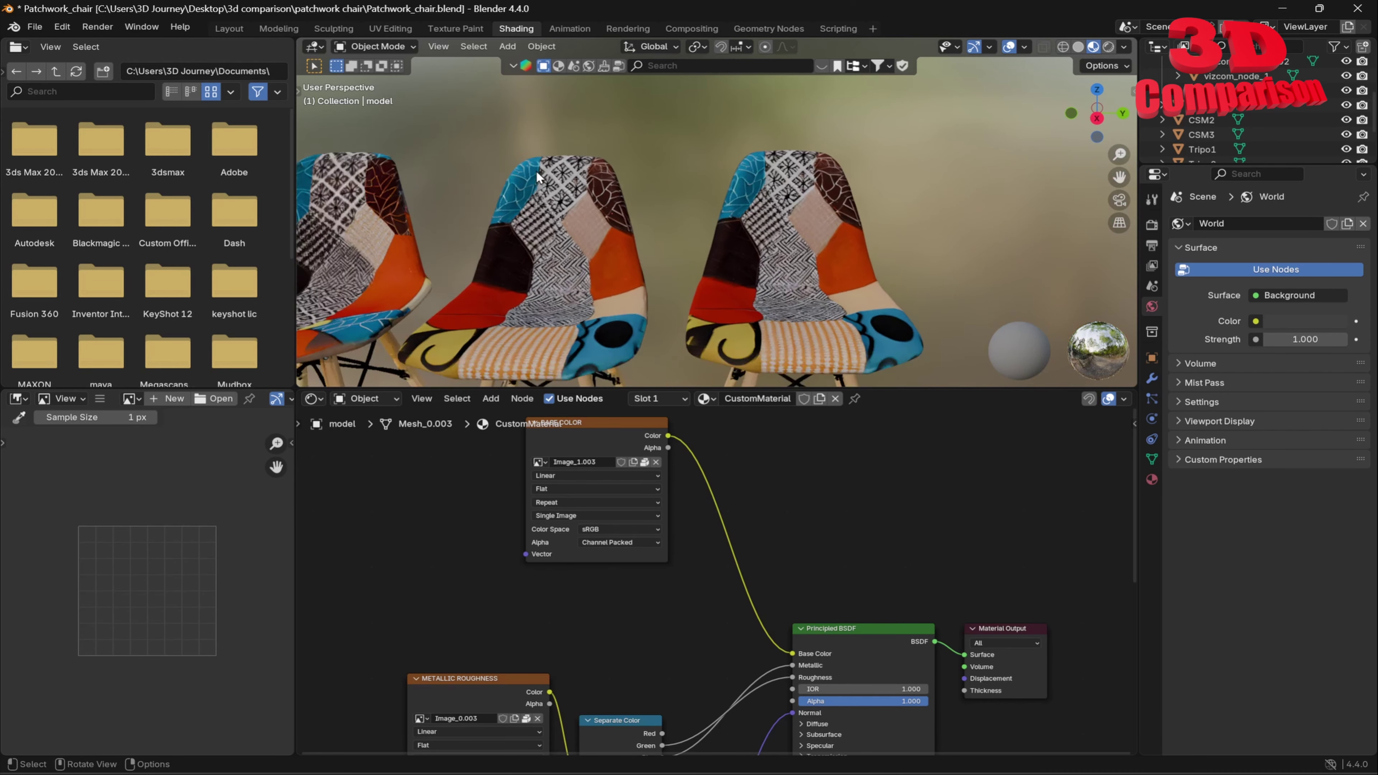
{"action": "middle_click_drag", "start_coordinate": [936, 260], "coordinate": [624, 212], "text": "shift"}
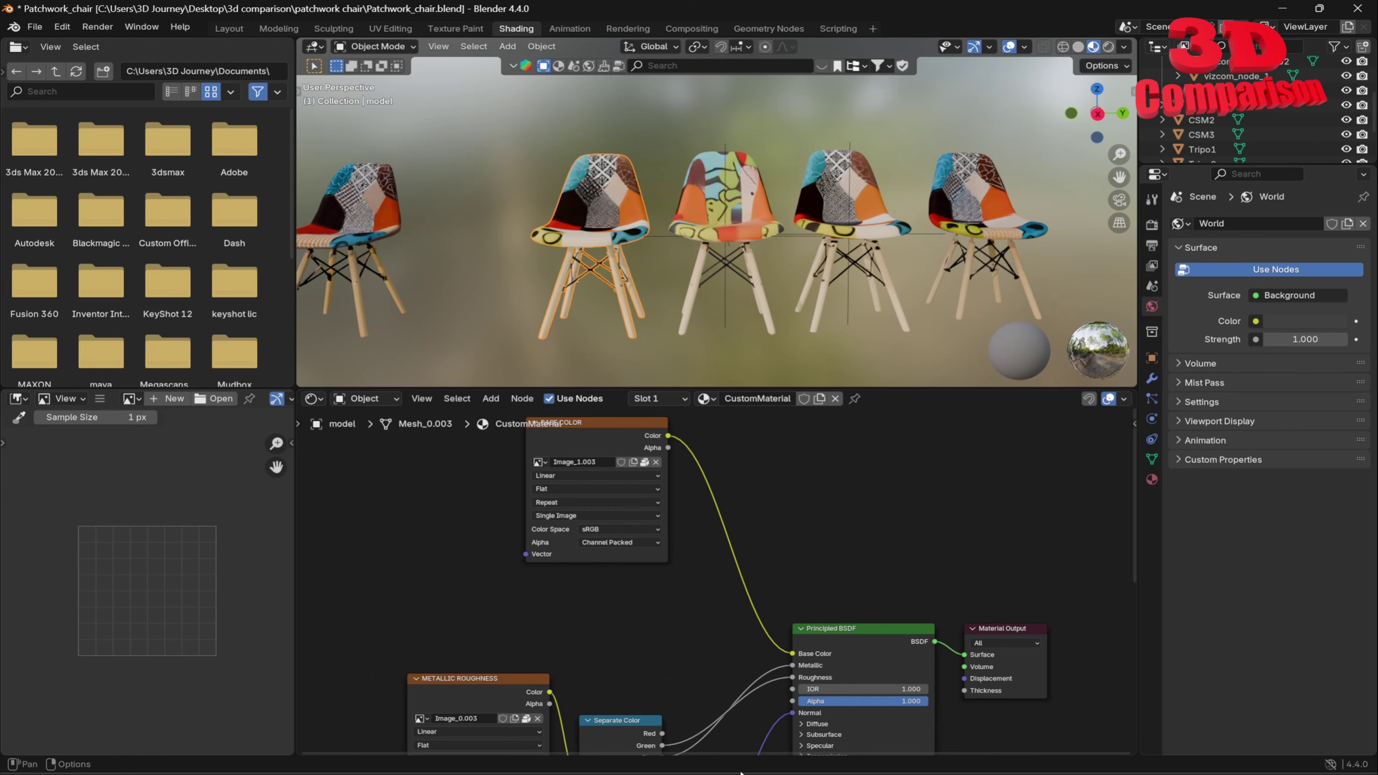
Step: Open patchworkchair.268 from the patchwork chair folder, look through the neighbouring reference images, and minimize the image viewer and folder
{"action": "left_click", "coordinate": [744, 700]}
{"action": "double_click", "coordinate": [844, 214]}
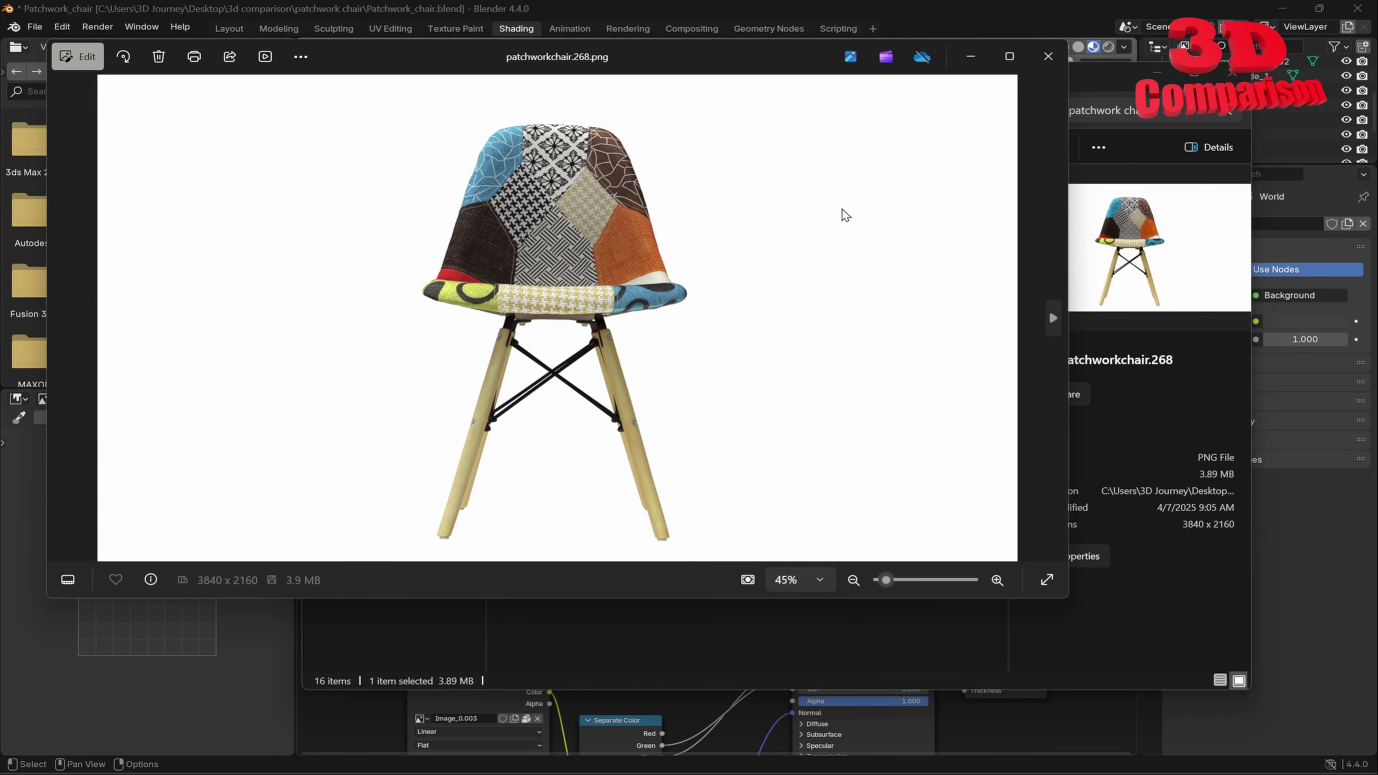
{"action": "key", "text": "Right"}
{"action": "key", "text": "Right"}
{"action": "key", "text": "Right"}
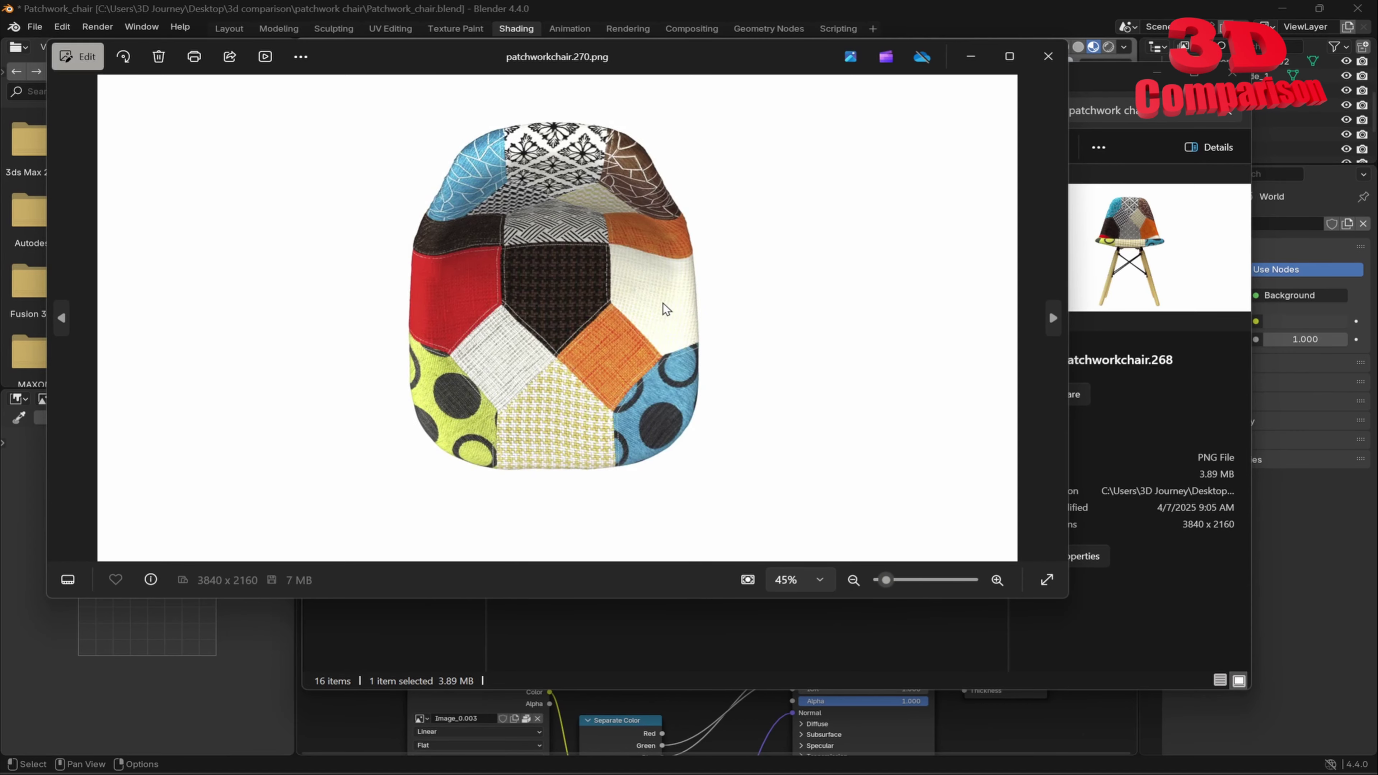
{"action": "key", "text": "Left"}
{"action": "key", "text": "Left"}
{"action": "key", "text": "Left"}
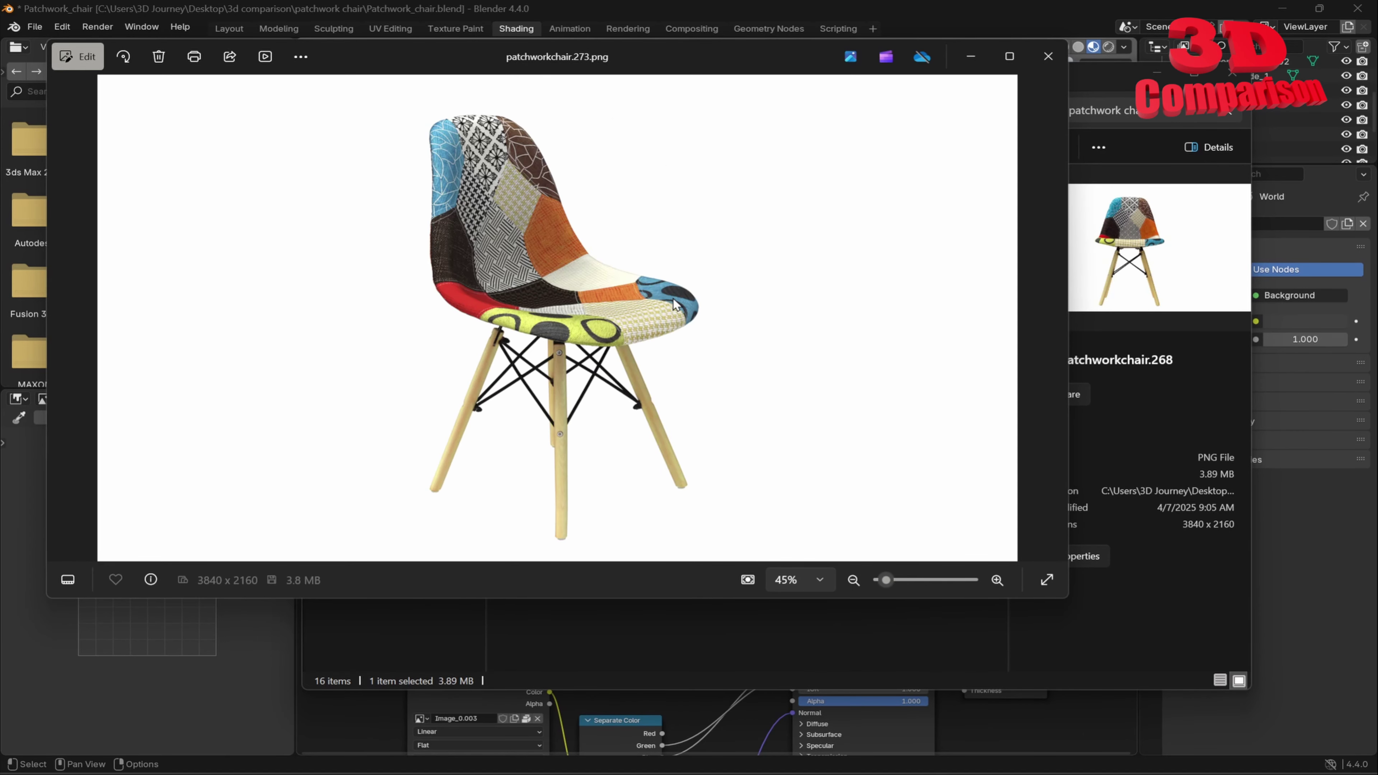
{"action": "key", "text": "Left"}
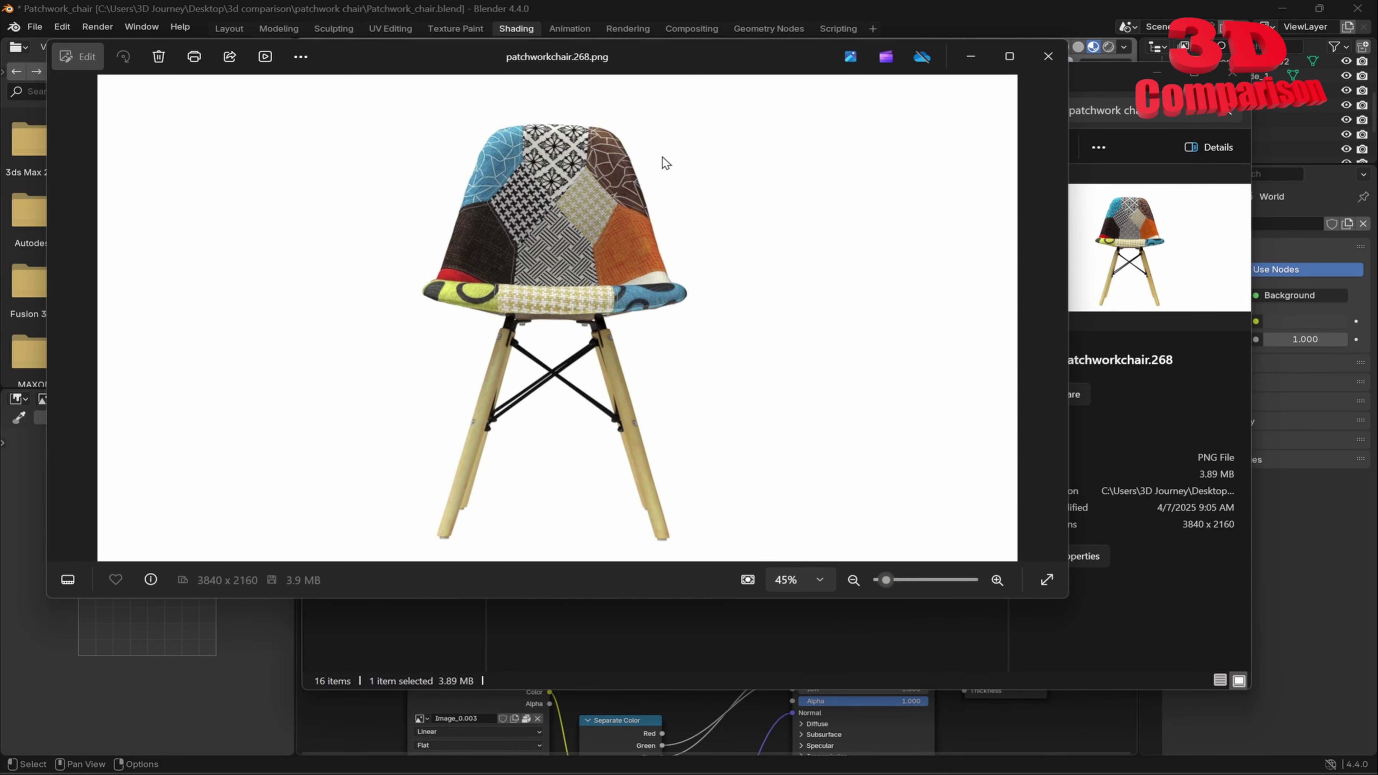
{"action": "key", "text": "Right"}
{"action": "key", "text": "Right"}
{"action": "key", "text": "Right"}
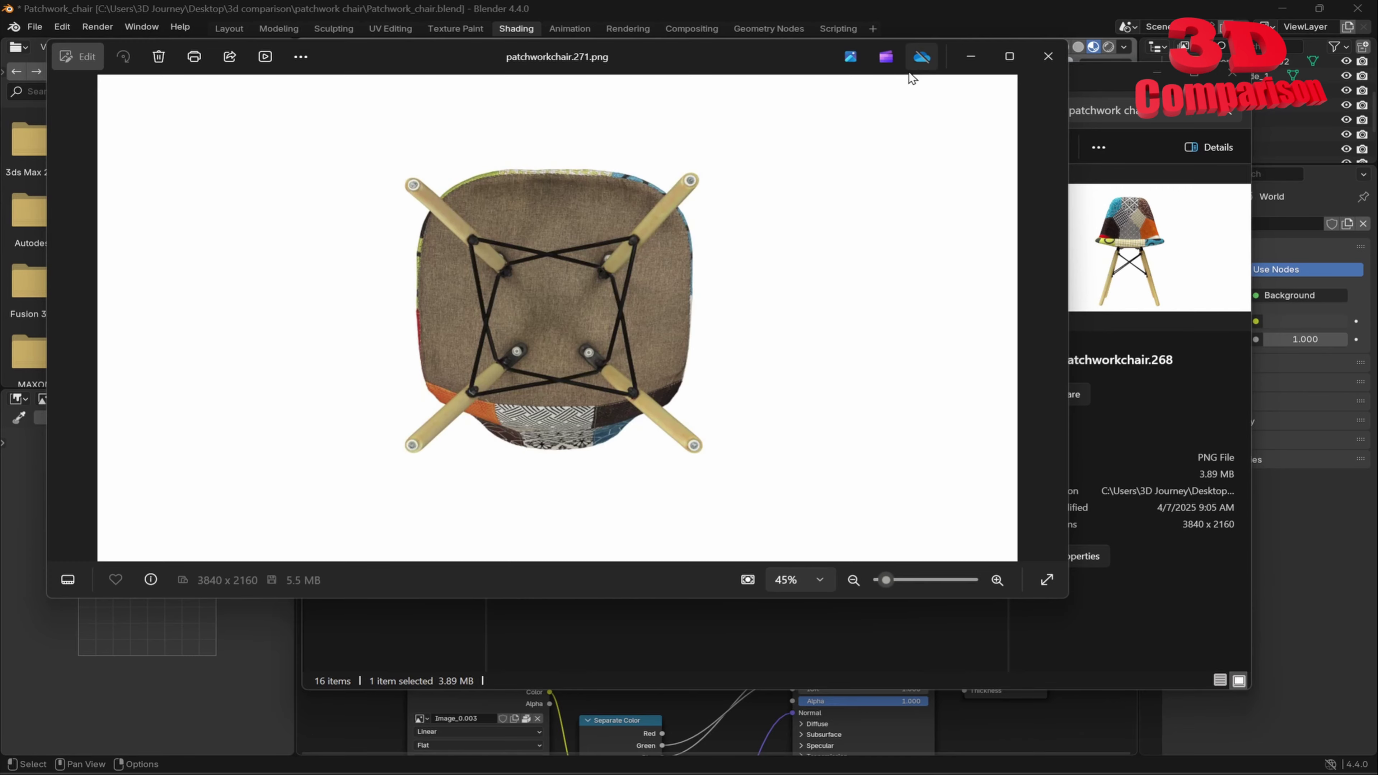
{"action": "left_click", "coordinate": [965, 61]}
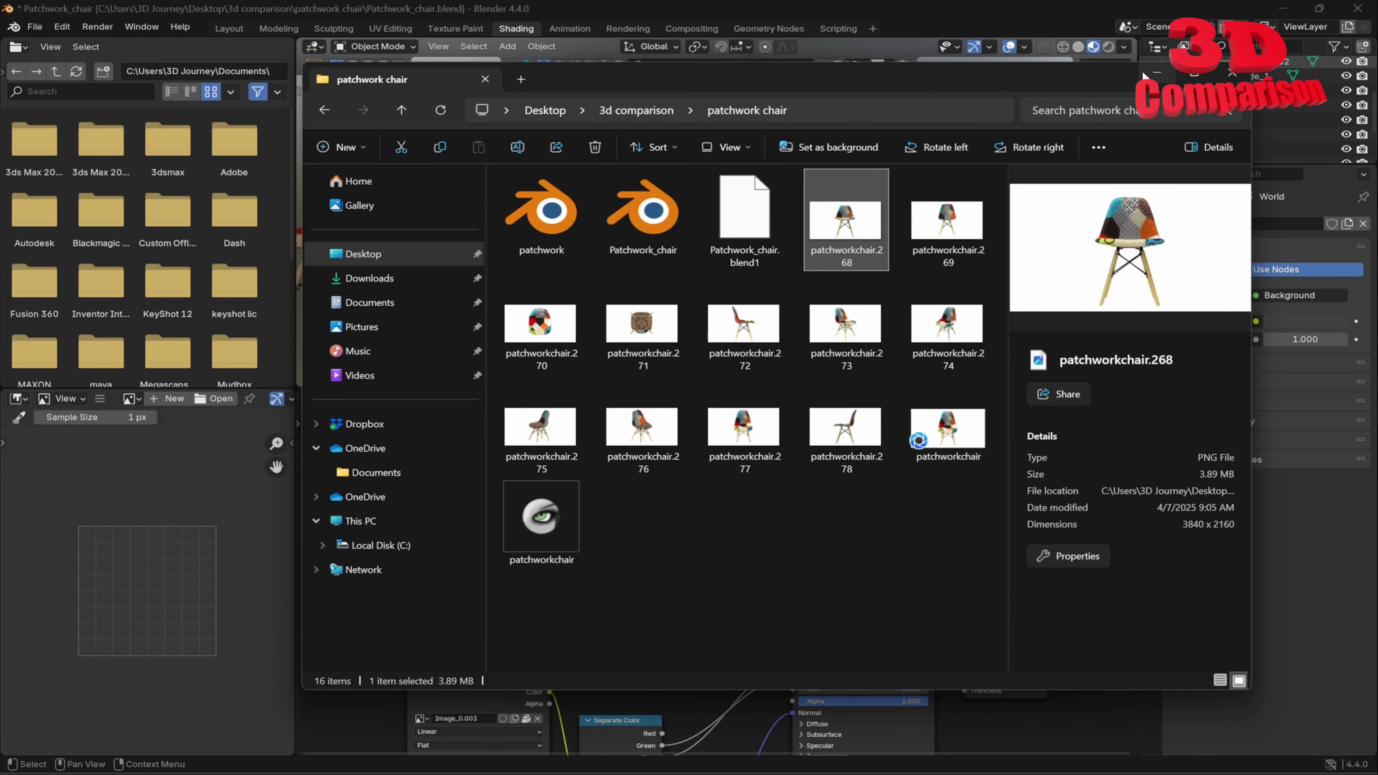
{"action": "left_click", "coordinate": [1158, 72]}
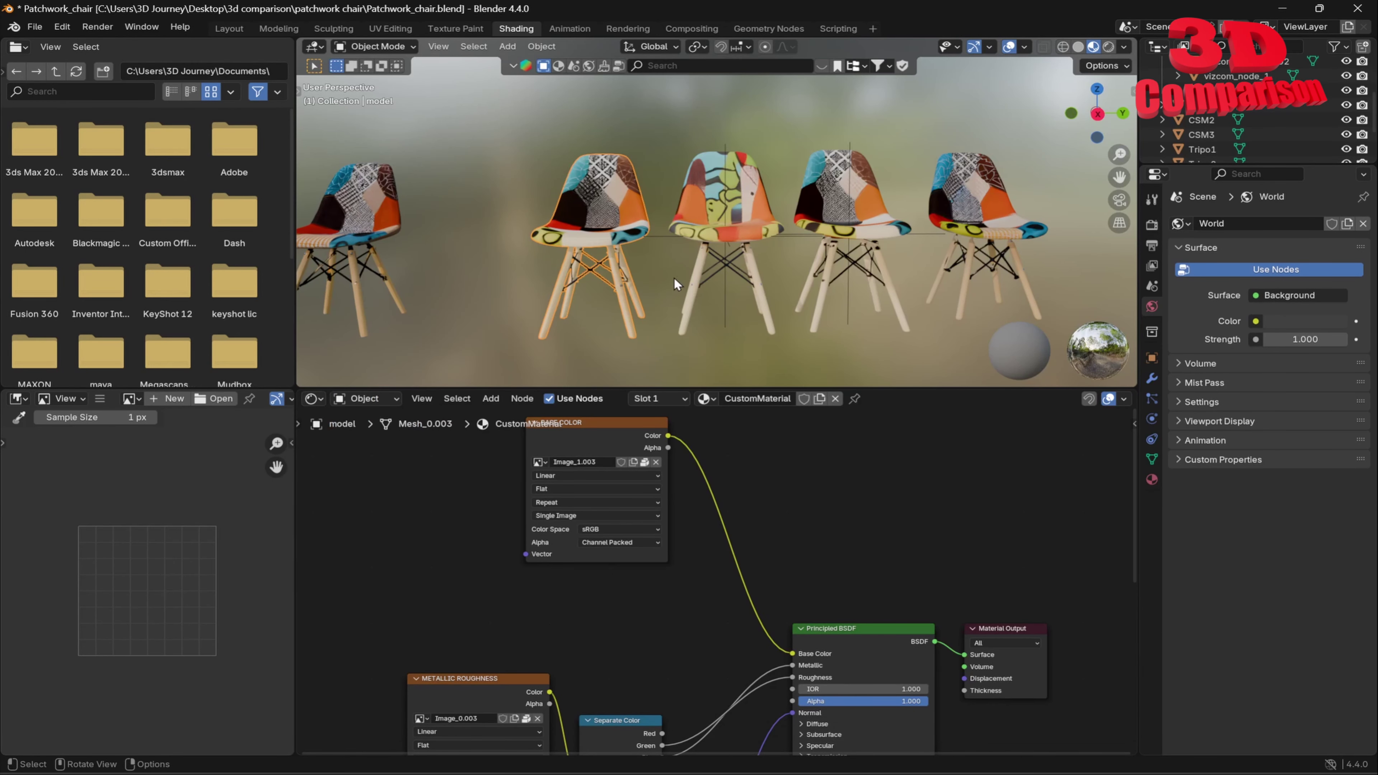
Step: Select the second chair of the Vizcom group, show the upper Generated layer instead of the lower one in Vizcom, and rotate its chair
{"action": "middle_click_drag", "start_coordinate": [674, 277], "coordinate": [678, 289]}
{"action": "left_click", "coordinate": [727, 224]}
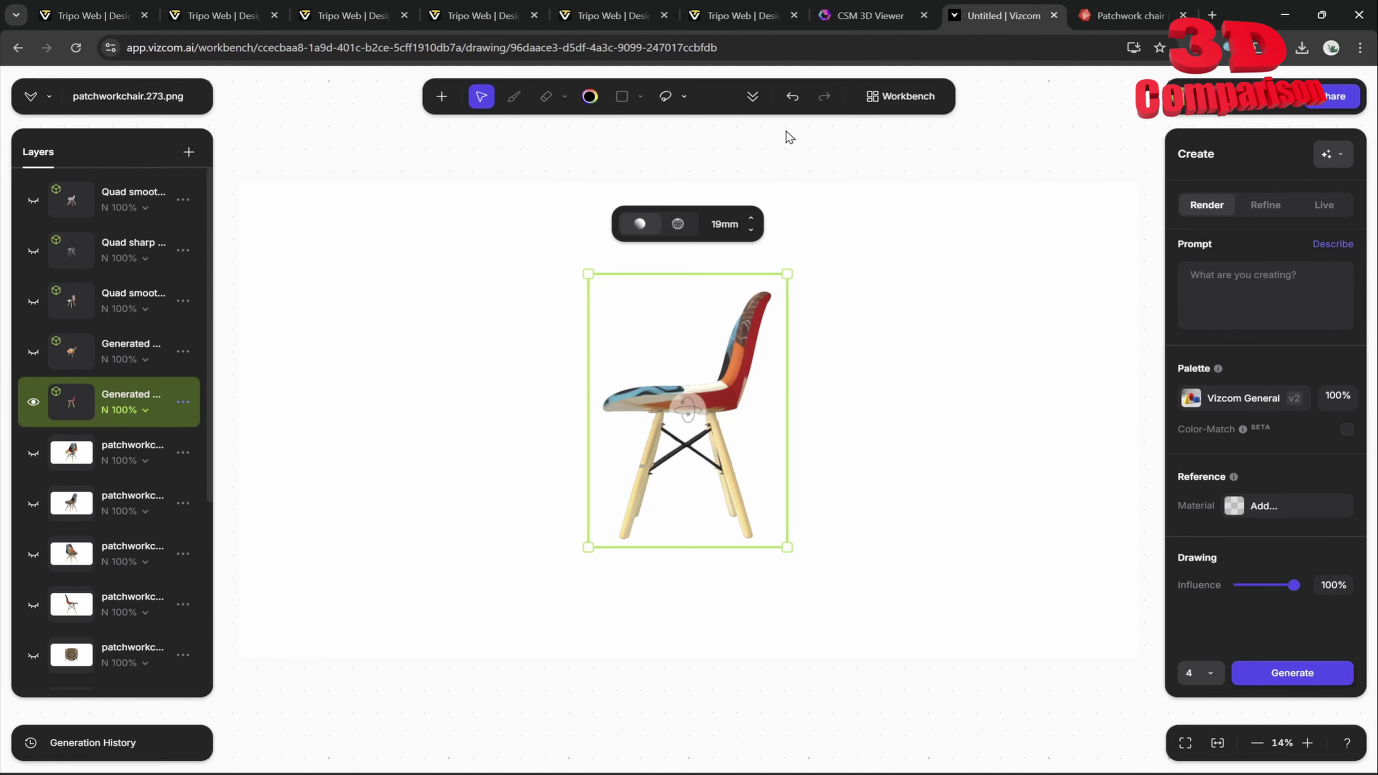
{"action": "left_click", "coordinate": [33, 401]}
{"action": "left_click", "coordinate": [33, 351]}
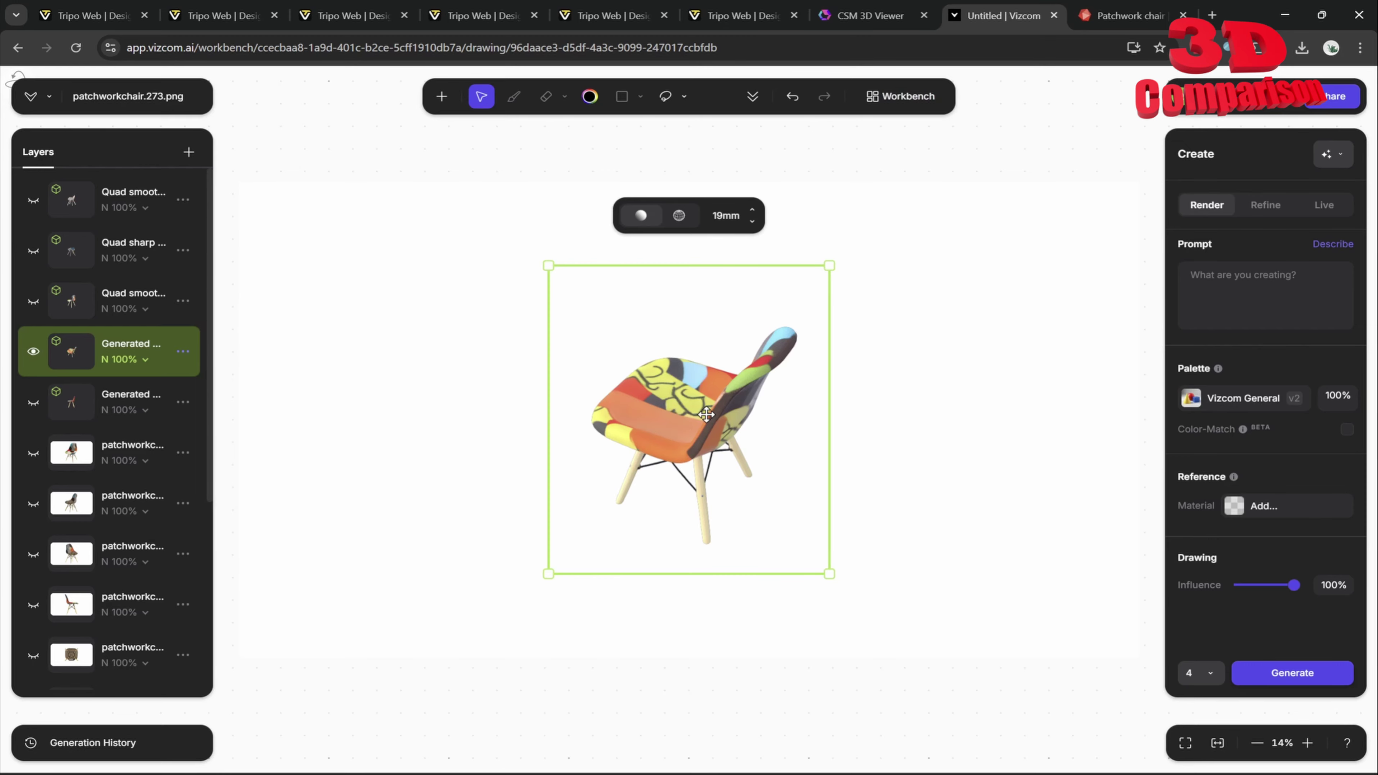
{"action": "left_click_drag", "start_coordinate": [716, 393], "coordinate": [216, 394]}
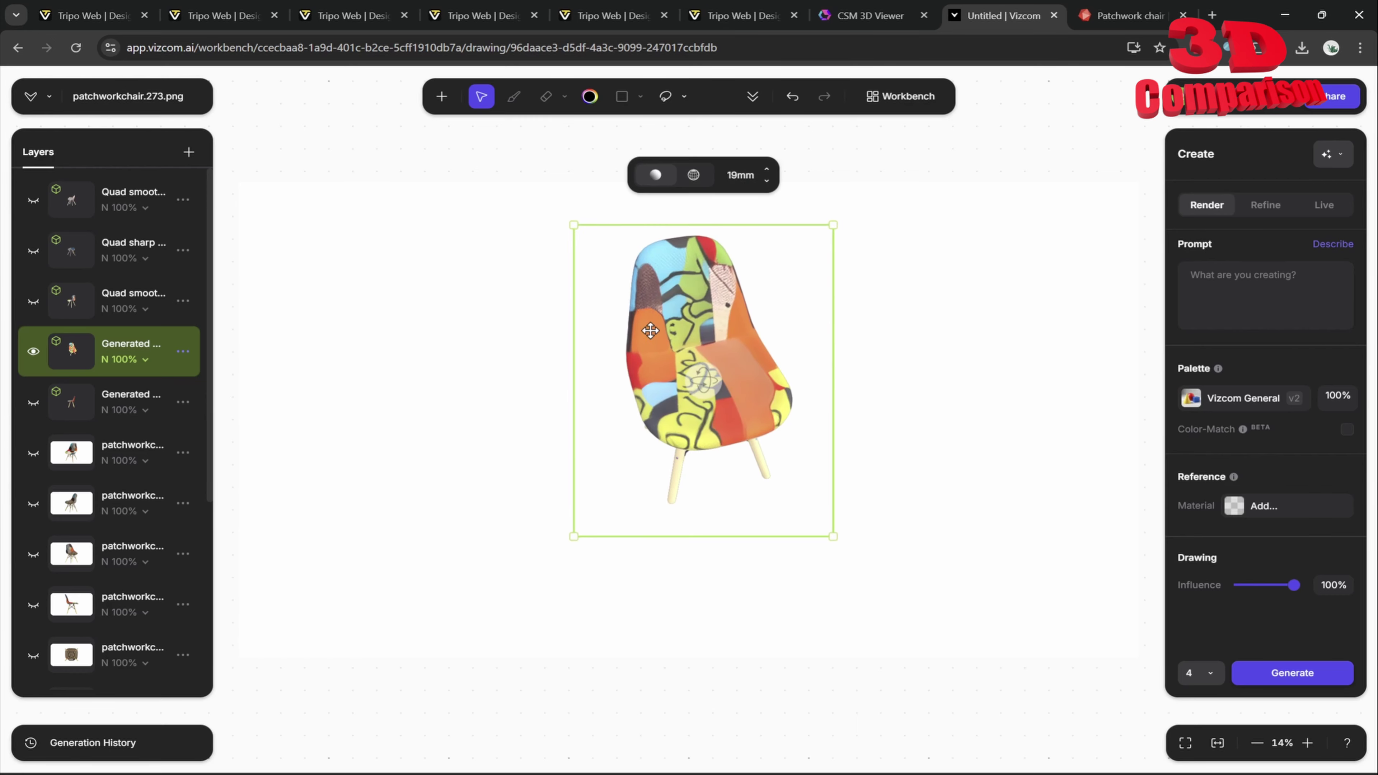
Step: Inspect the seat and backrest texture of the second Vizcom chair up close in Vizcom, and compare it with the same chair in Blender
{"action": "scroll", "coordinate": [698, 328], "scroll_direction": "up", "scroll_amount": 3}
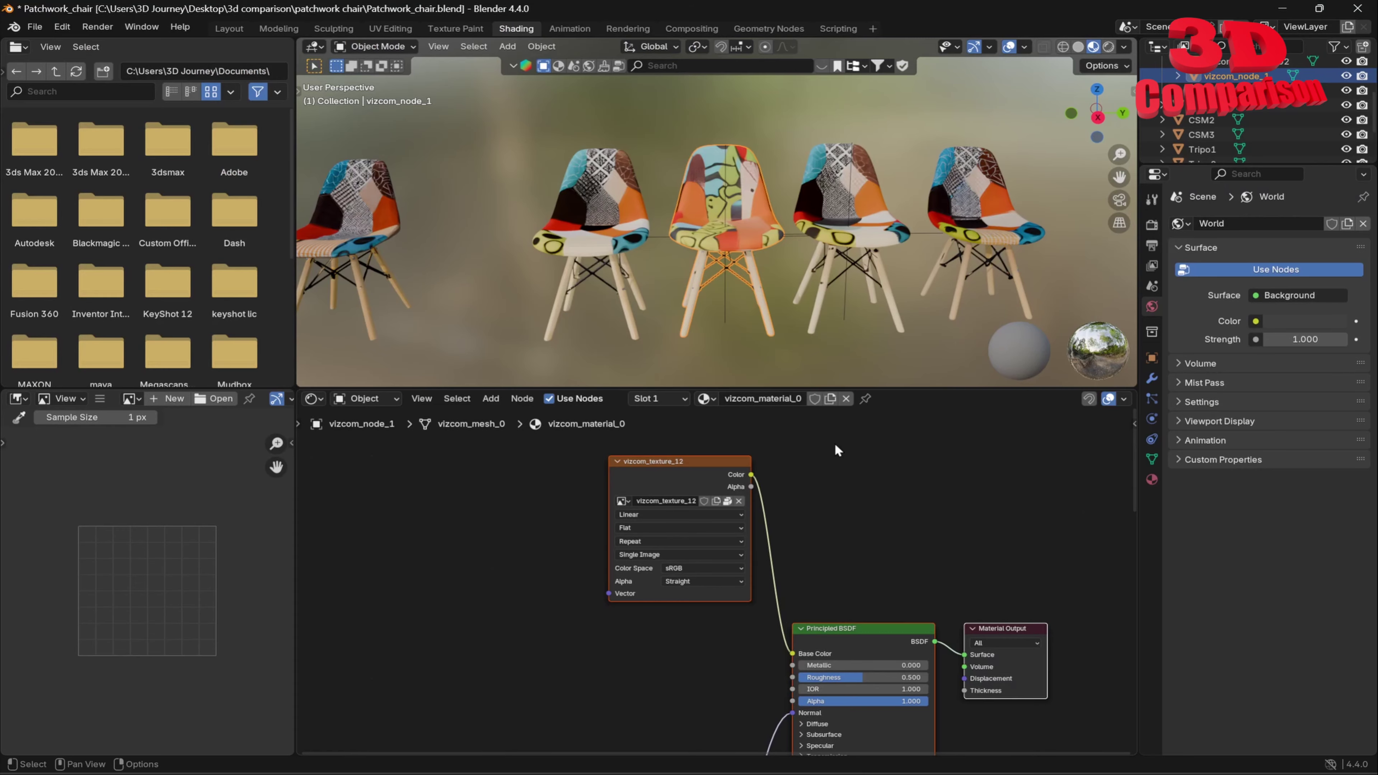
{"action": "scroll", "coordinate": [733, 217], "scroll_direction": "up", "scroll_amount": 6}
{"action": "middle_click_drag", "start_coordinate": [754, 200], "coordinate": [1000, 237]}
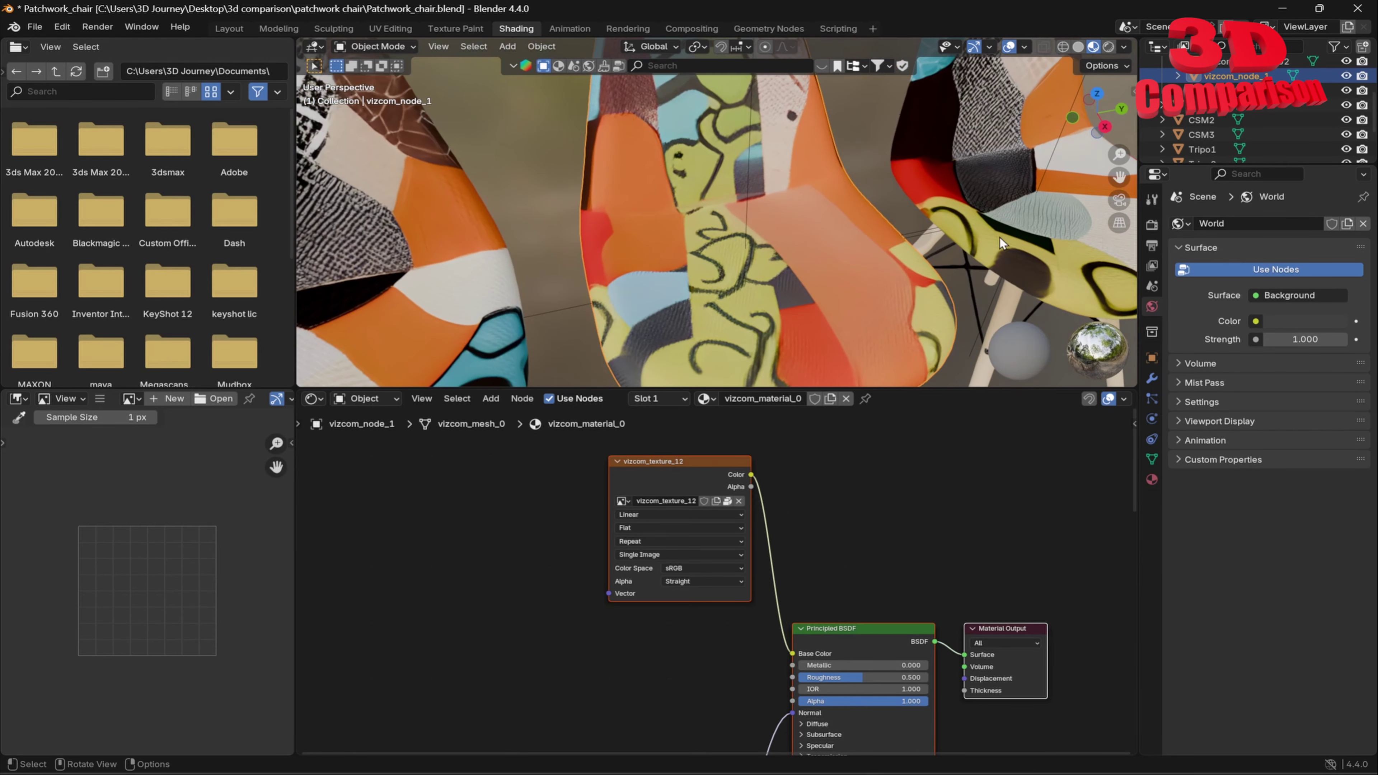
{"action": "scroll", "coordinate": [774, 194], "scroll_direction": "down", "scroll_amount": 6}
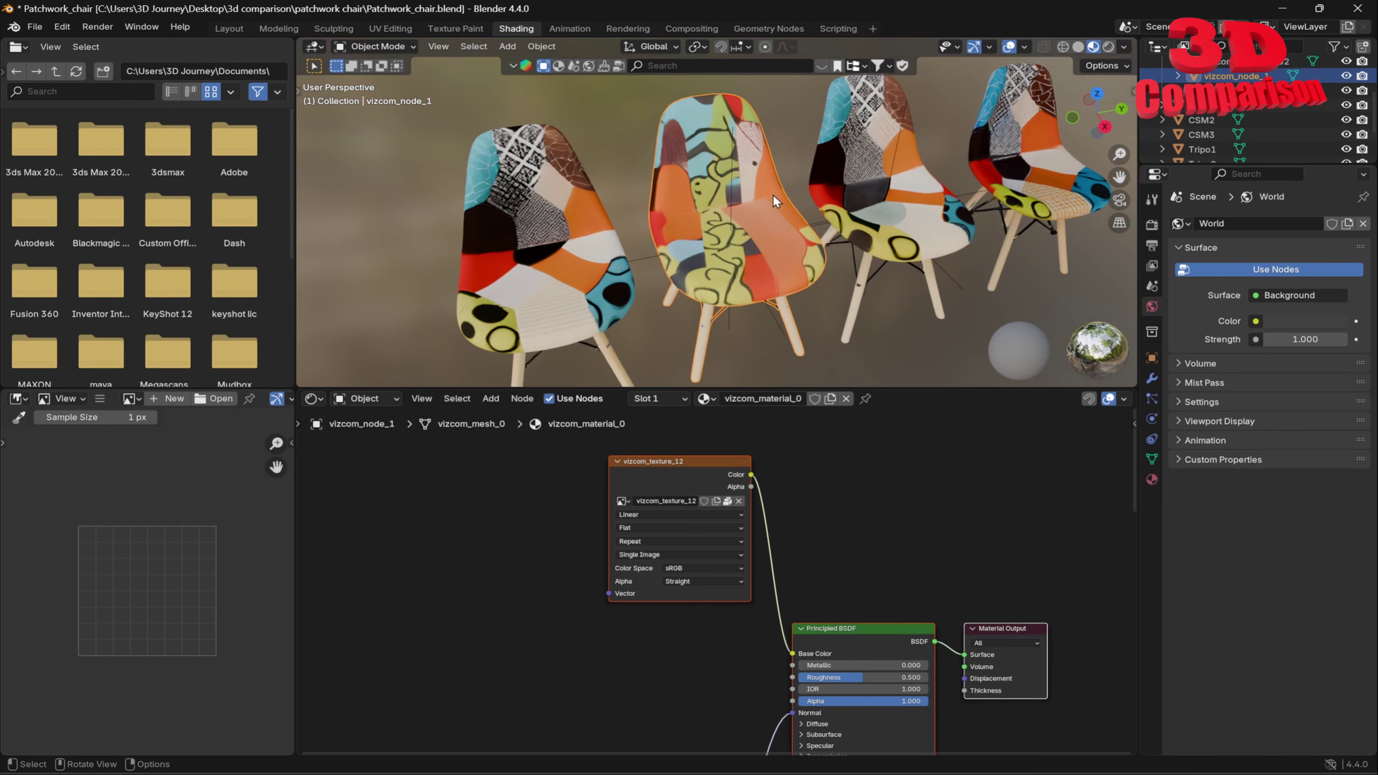
Step: Select and frame the third chair of the Vizcom group, and inspect its seat and legs from a lower angle
{"action": "left_click", "coordinate": [892, 157]}
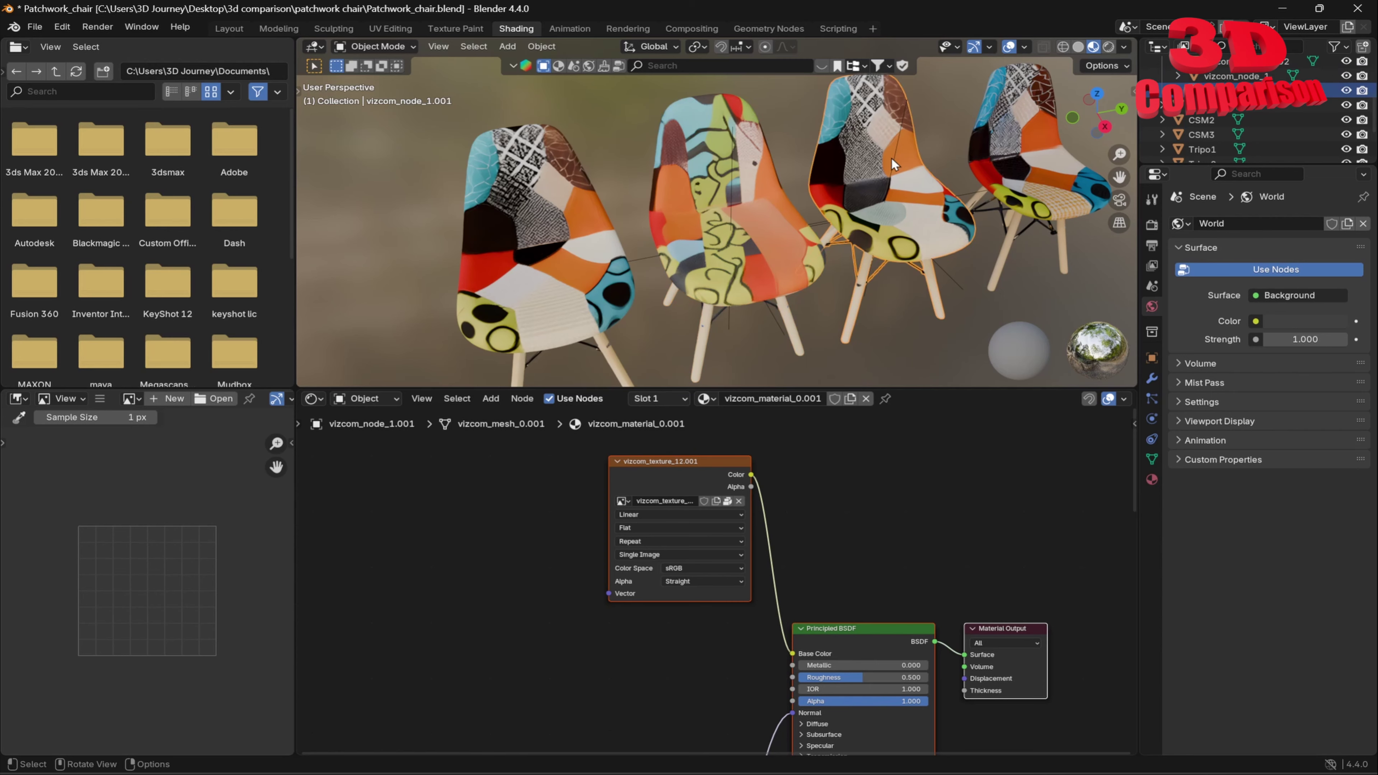
{"action": "key", "text": "KP_Decimal"}
{"action": "scroll", "coordinate": [734, 193], "scroll_direction": "up", "scroll_amount": 2}
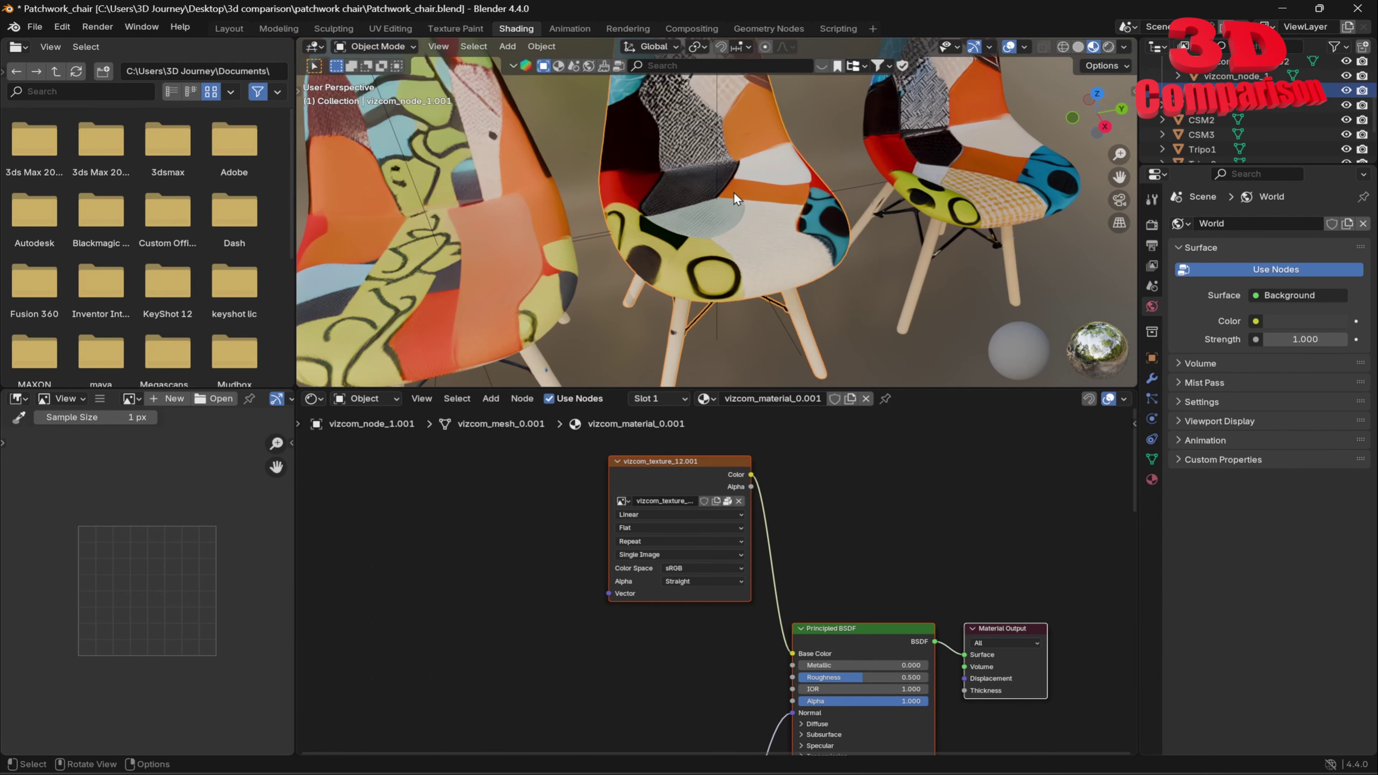
{"action": "middle_click_drag", "start_coordinate": [734, 193], "coordinate": [766, 163]}
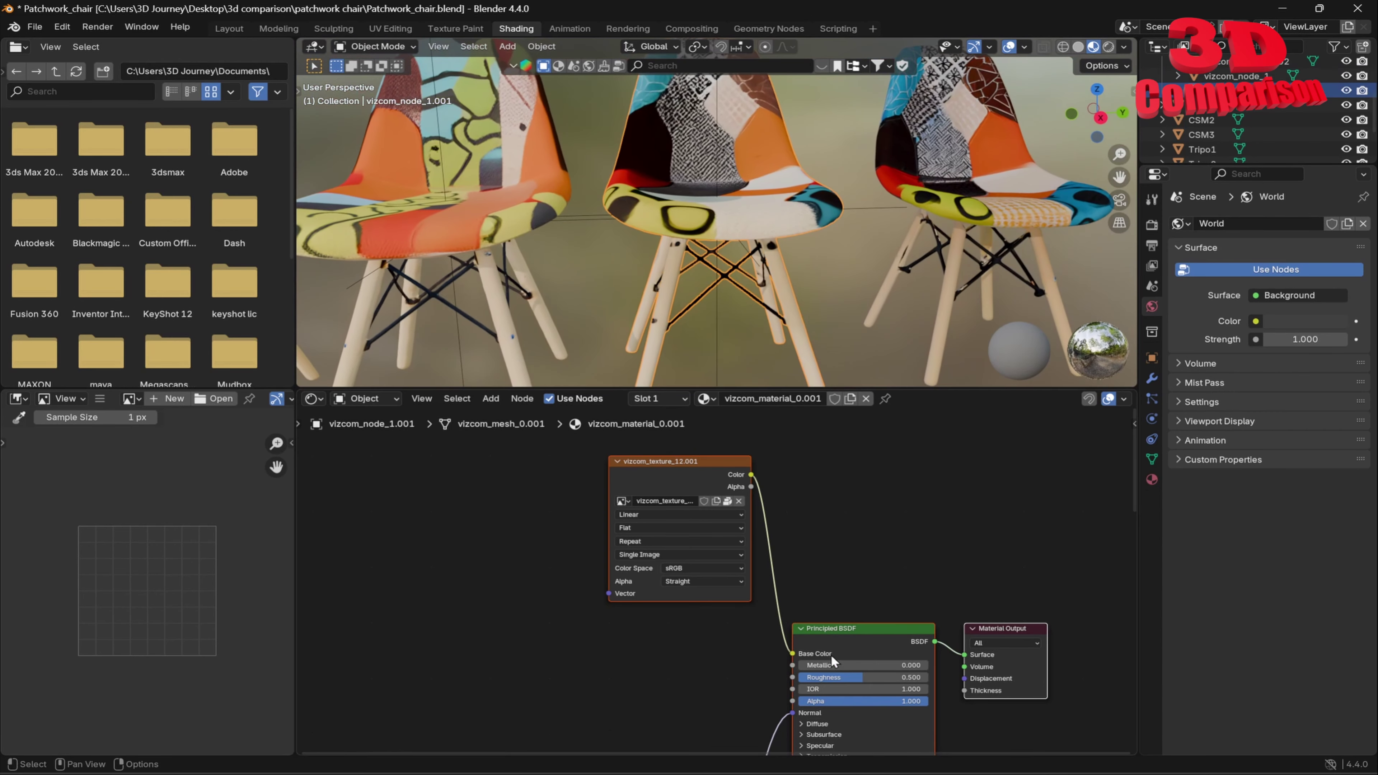
Step: Switch to Vizcom and show the lower Quad smooth layer in place of the upper Generated layer
{"action": "key", "text": "alt+Tab"}
{"action": "left_click", "coordinate": [33, 351]}
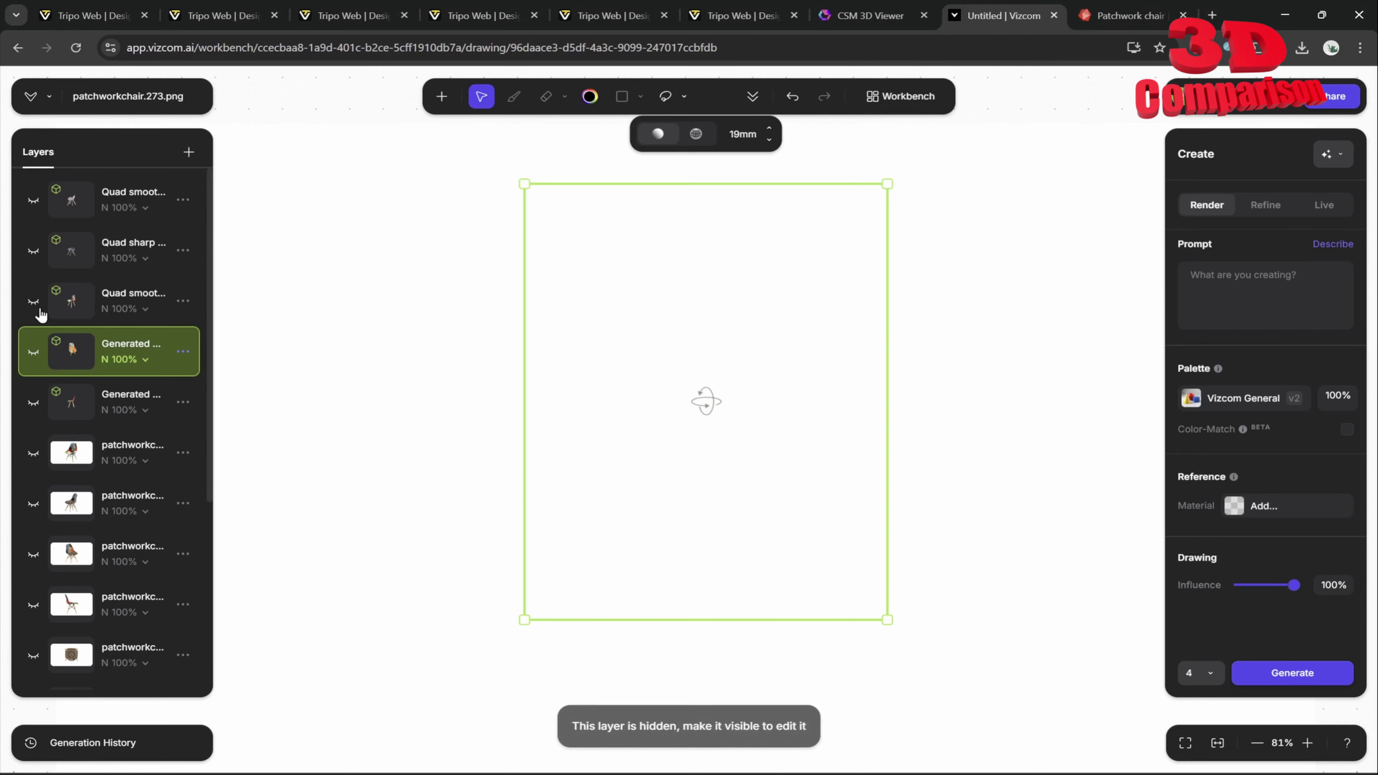
{"action": "left_click", "coordinate": [34, 302]}
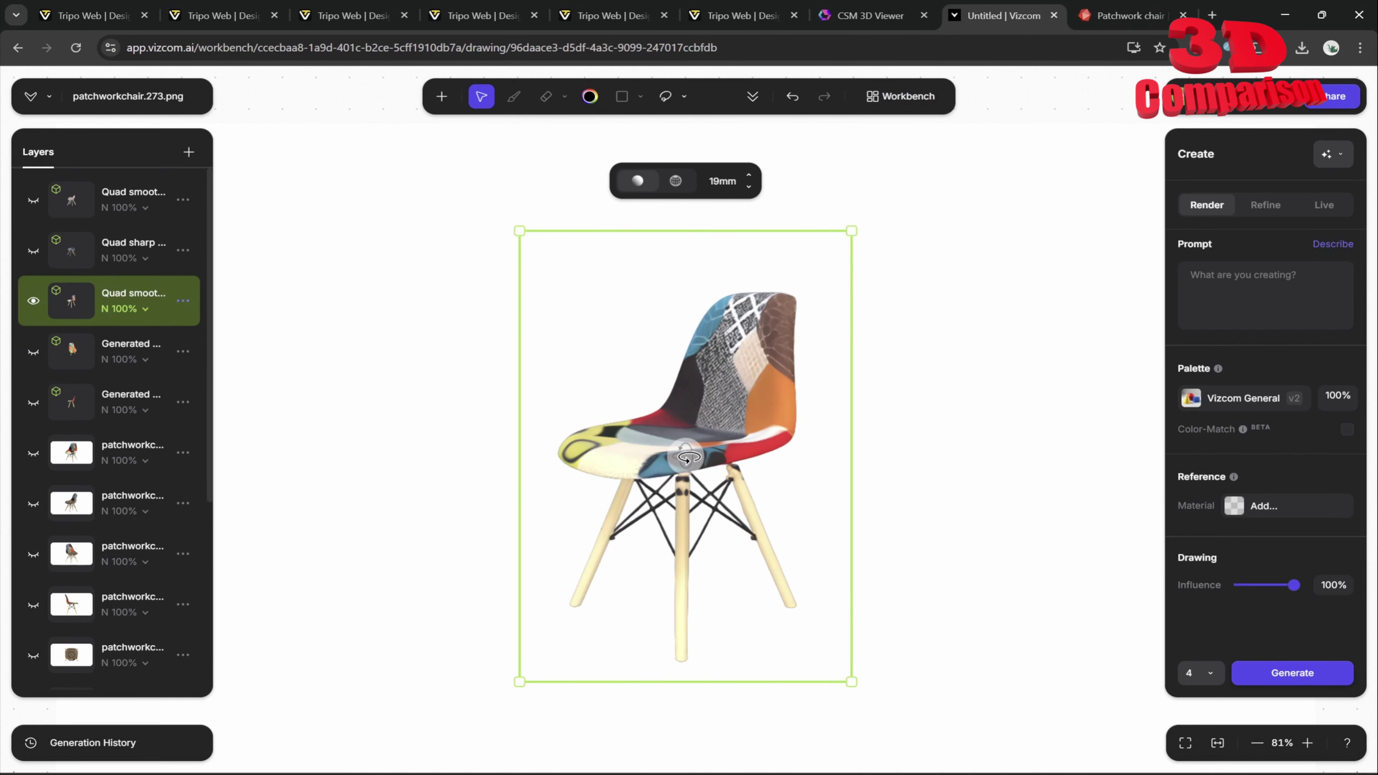
Step: Briefly show the second and the first patchwork chair reference images behind the Quad smooth model, hiding each one again
{"action": "left_click", "coordinate": [33, 503]}
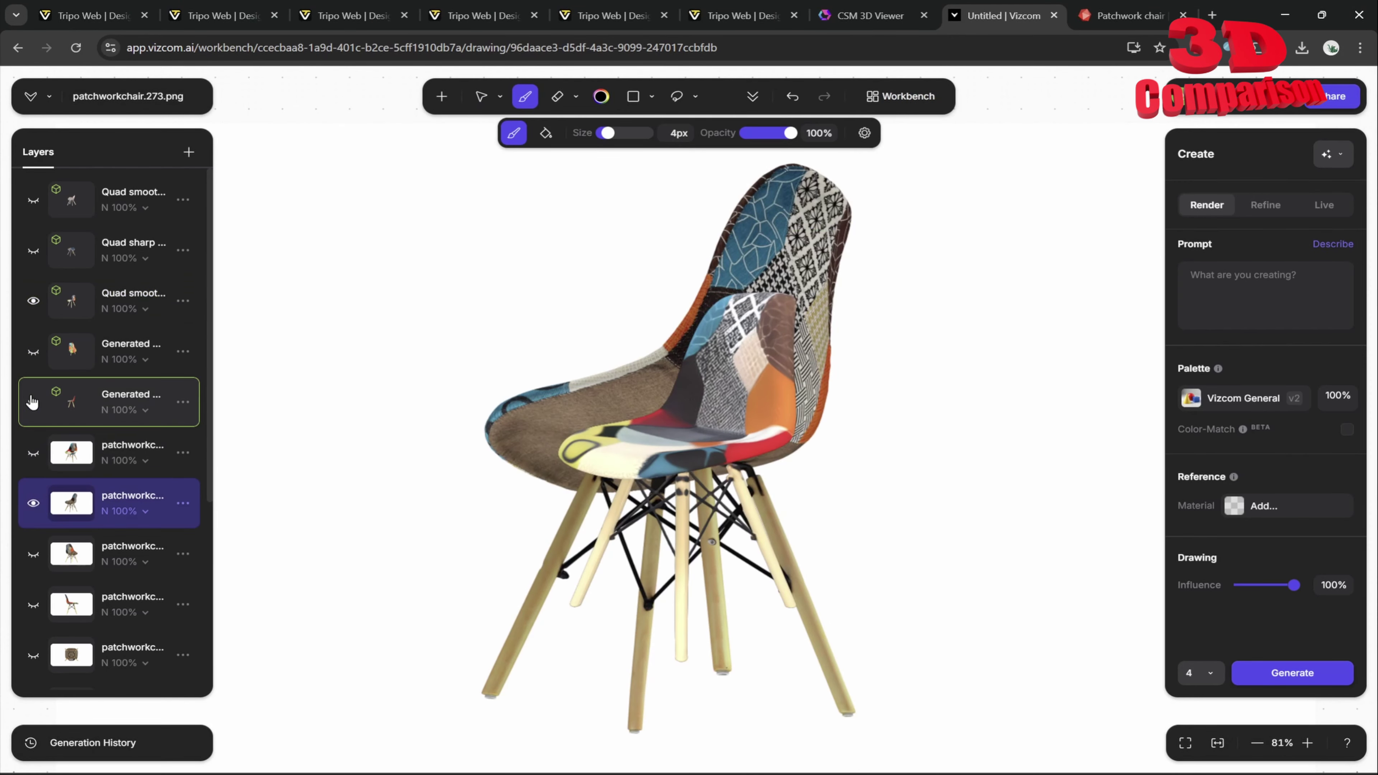
{"action": "left_click", "coordinate": [34, 503]}
{"action": "left_click", "coordinate": [33, 453]}
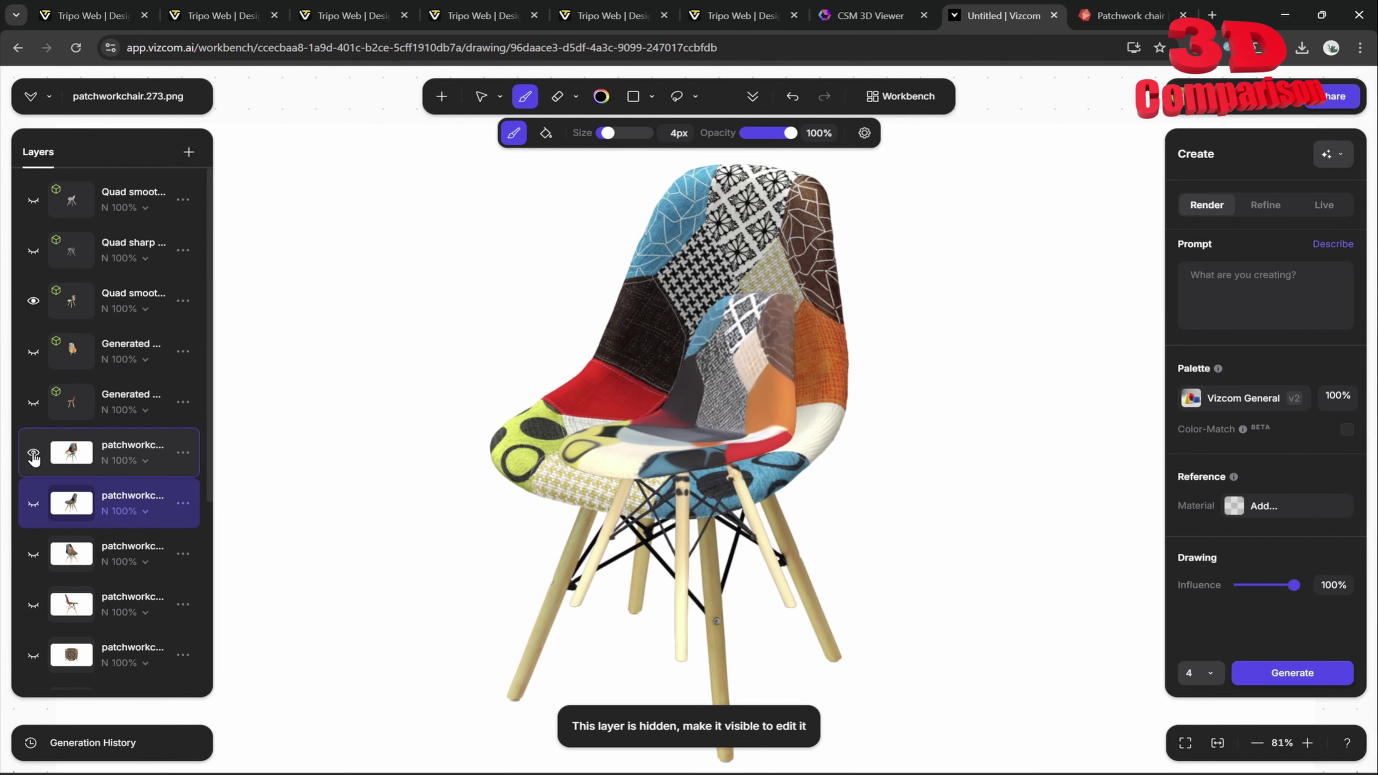
{"action": "left_click", "coordinate": [34, 454]}
Step: Rotate the lower Quad smooth chair against the first patchwork chair reference image, and view the Generate 3D options
{"action": "left_click", "coordinate": [122, 304]}
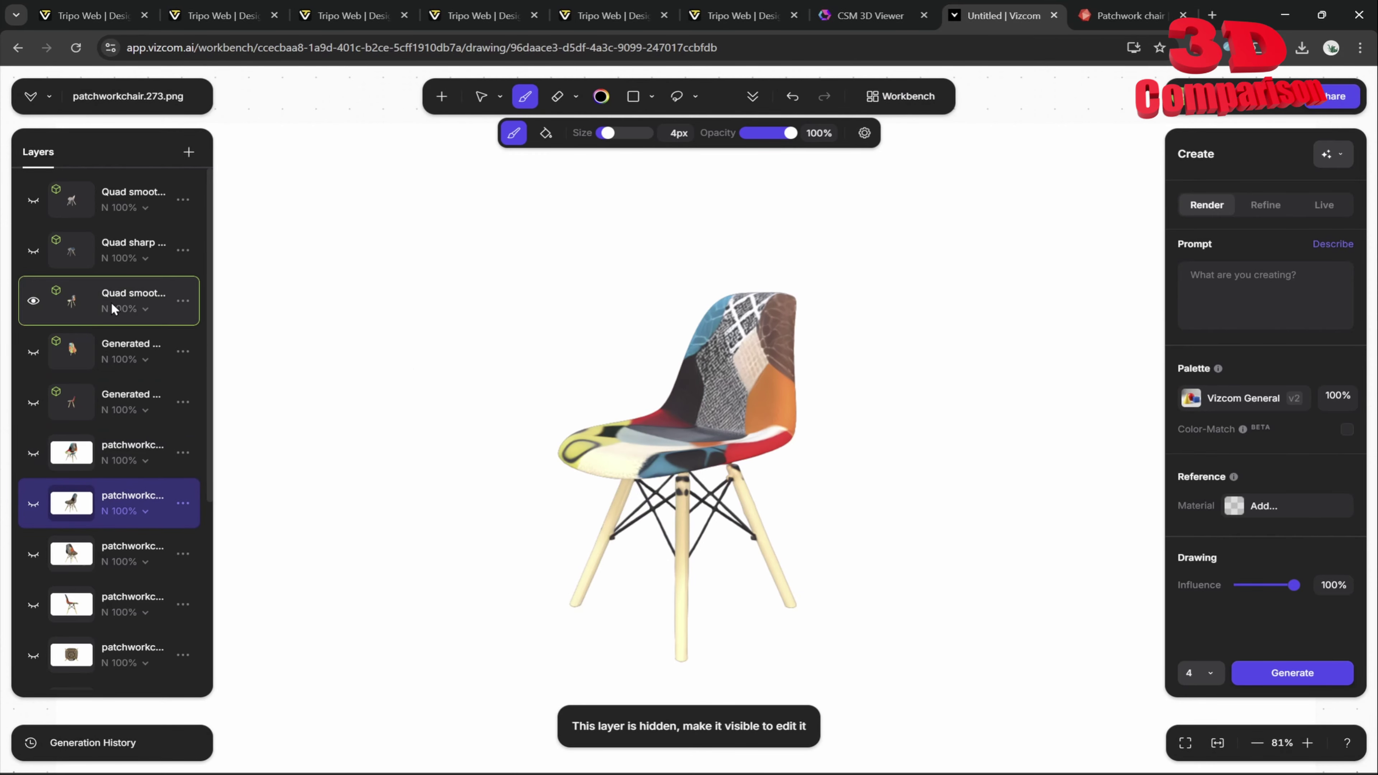
{"action": "left_click_drag", "start_coordinate": [712, 454], "coordinate": [772, 454]}
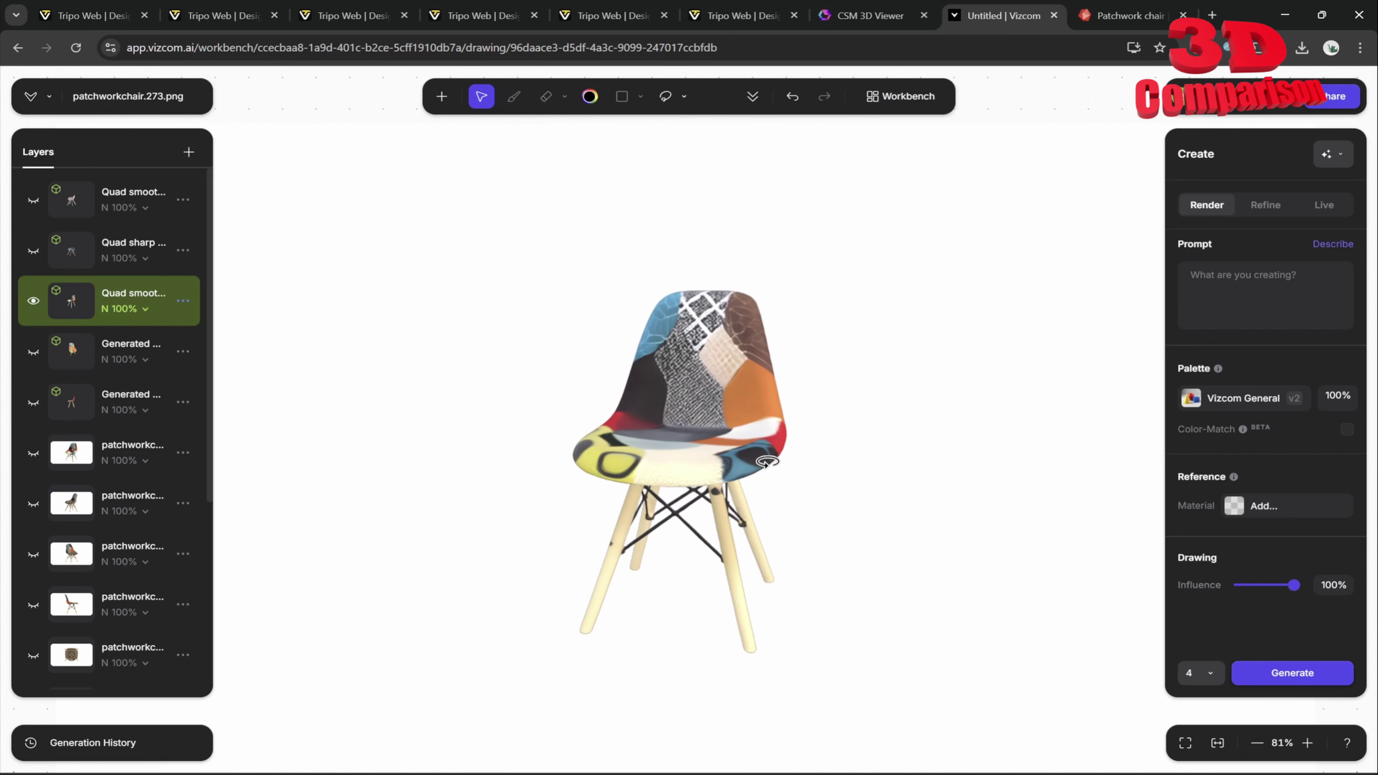
{"action": "left_click", "coordinate": [33, 454]}
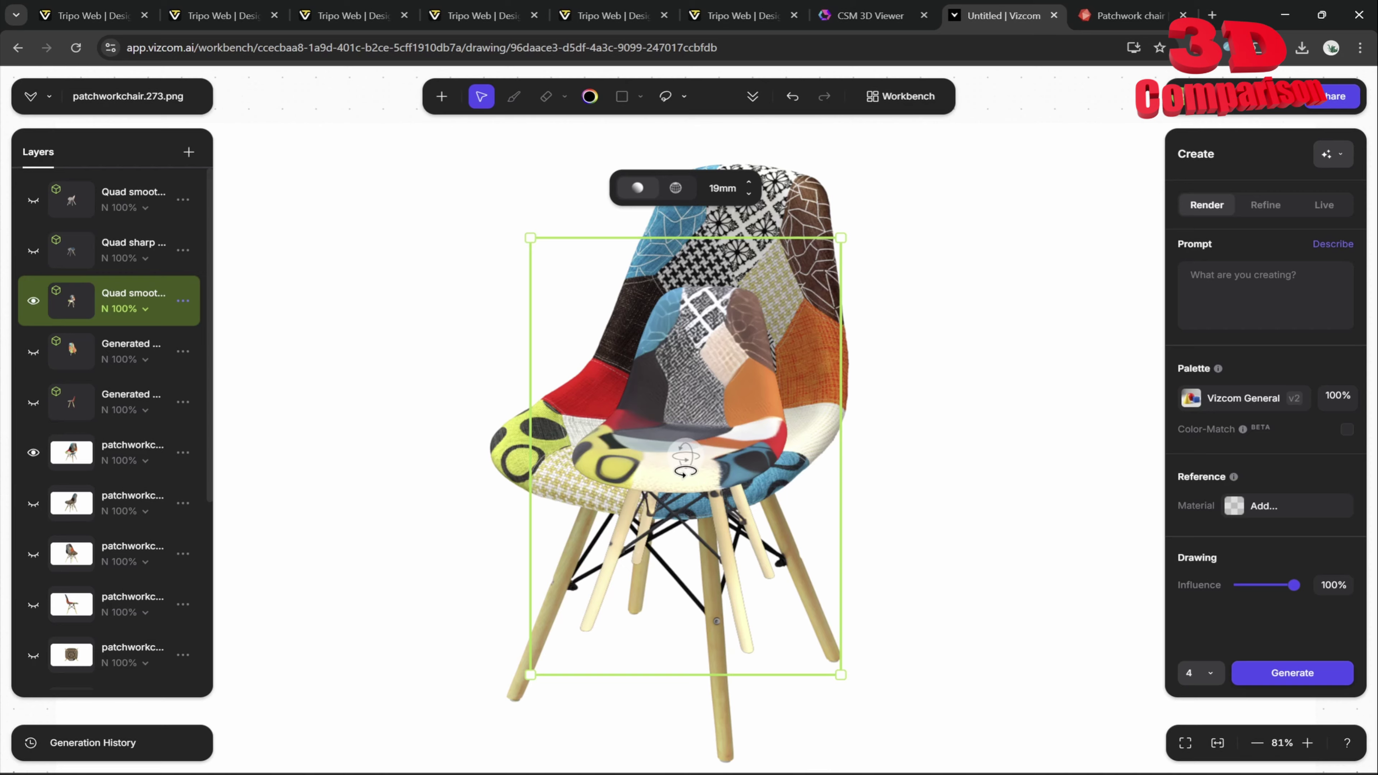
{"action": "left_click_drag", "start_coordinate": [685, 457], "coordinate": [608, 513]}
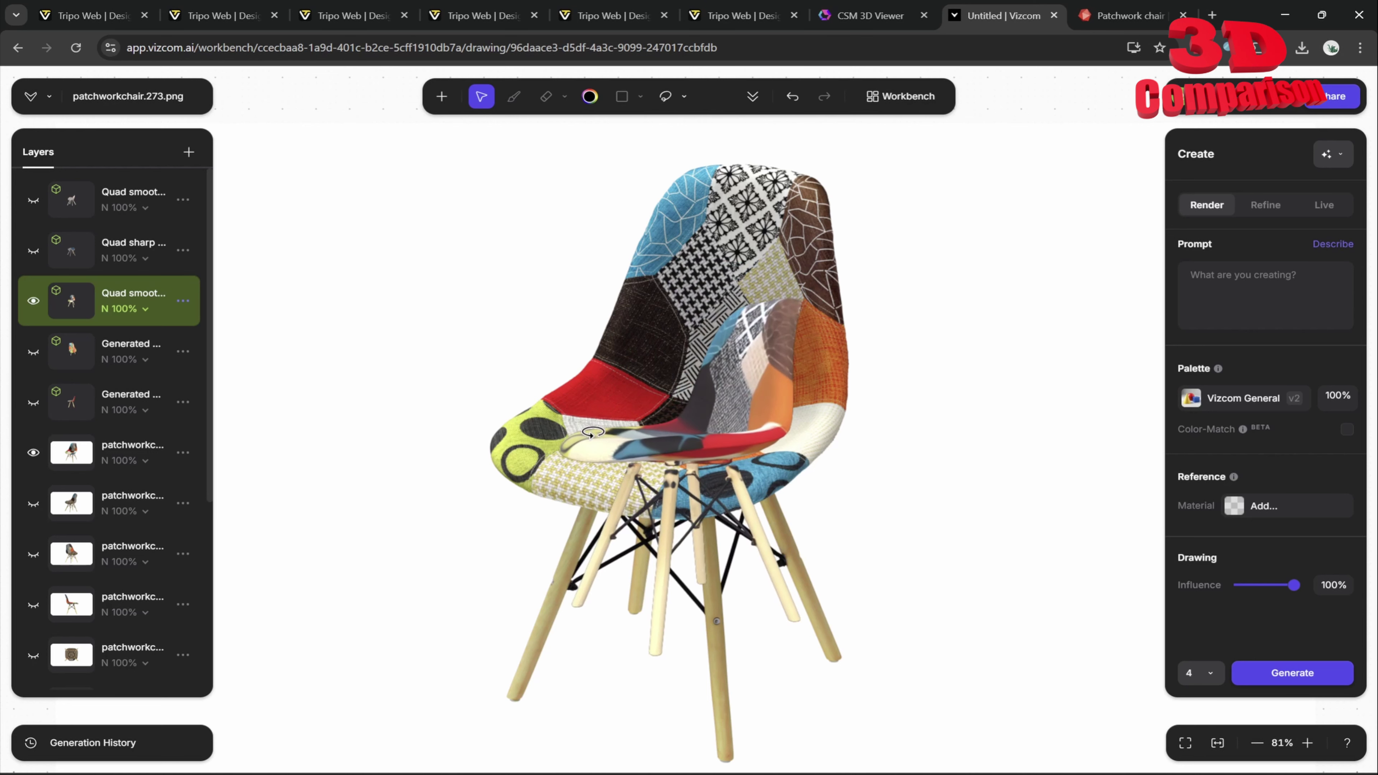
{"action": "left_click", "coordinate": [746, 97]}
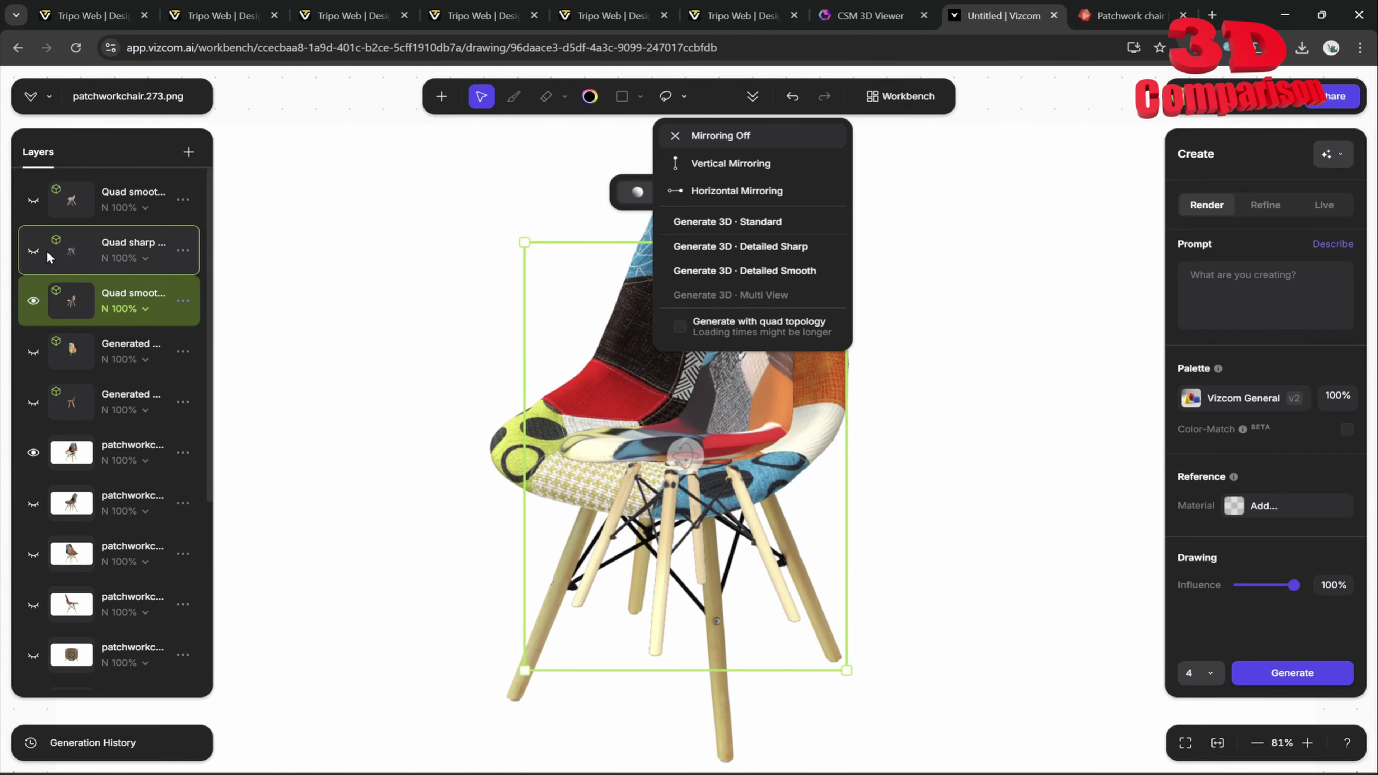
Step: Show and select the Quad sharp layer in place of the lower Quad smooth layer
{"action": "left_click", "coordinate": [33, 250]}
{"action": "left_click", "coordinate": [33, 301]}
{"action": "left_click", "coordinate": [108, 250]}
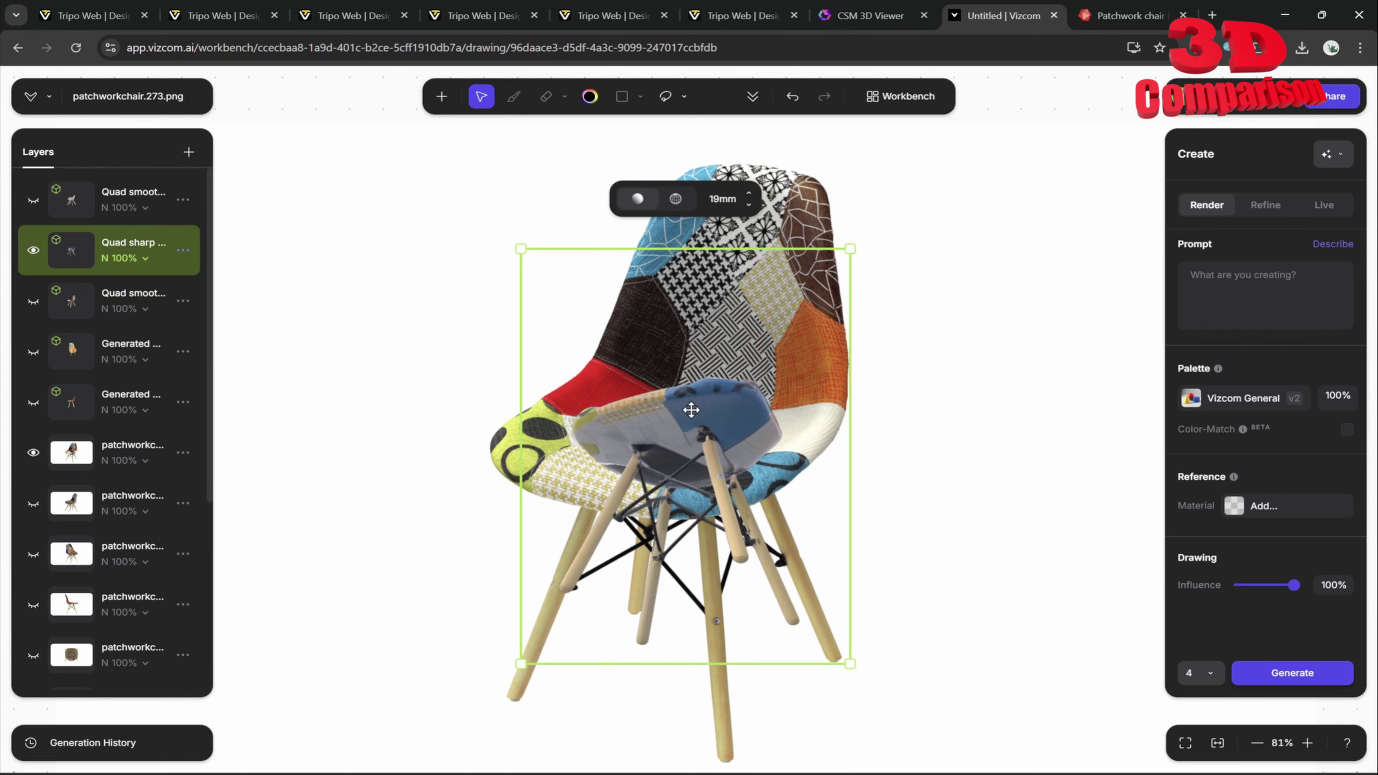
Step: Rotate the Quad sharp chair beside the reference image to match its viewing angle, and move it back over the image
{"action": "left_click_drag", "start_coordinate": [709, 449], "coordinate": [416, 347]}
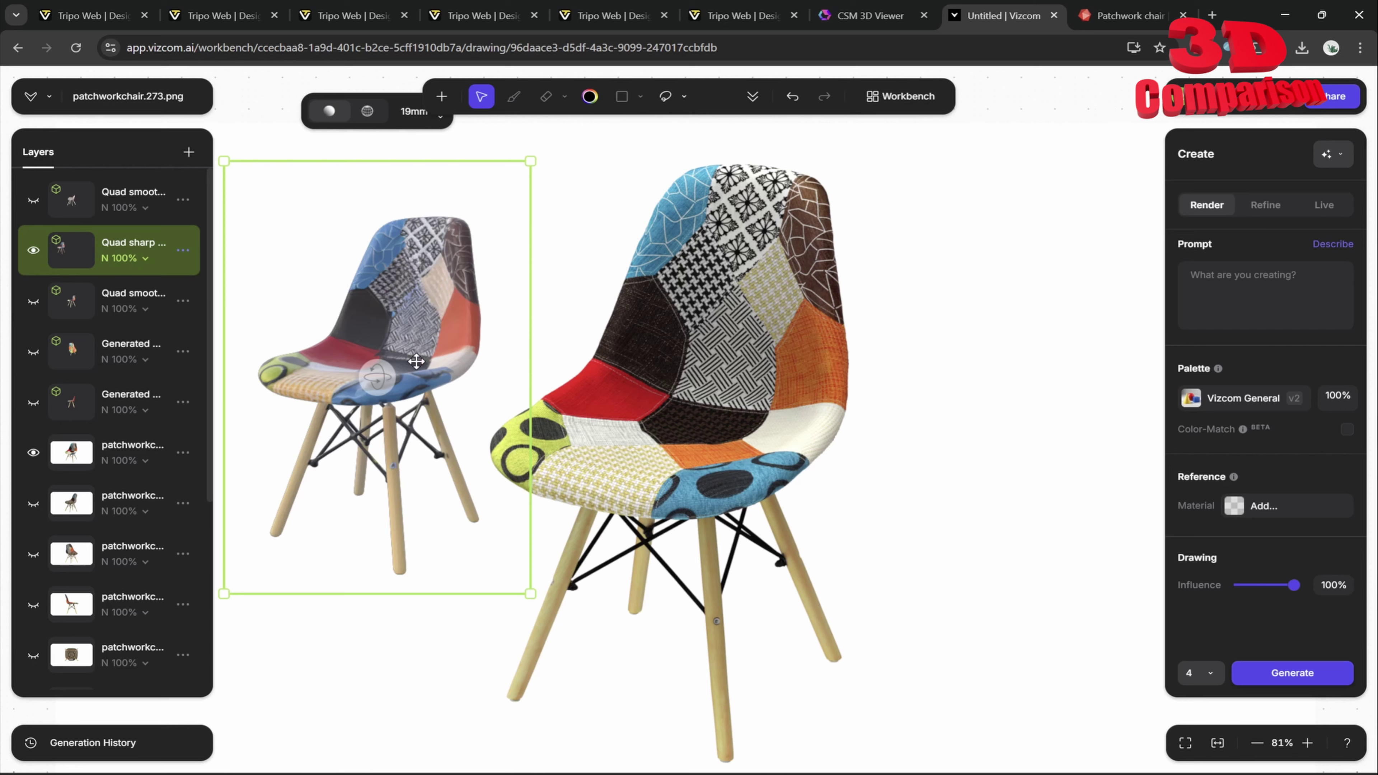
{"action": "left_click_drag", "start_coordinate": [378, 378], "coordinate": [440, 311]}
{"action": "left_click_drag", "start_coordinate": [395, 365], "coordinate": [557, 382]}
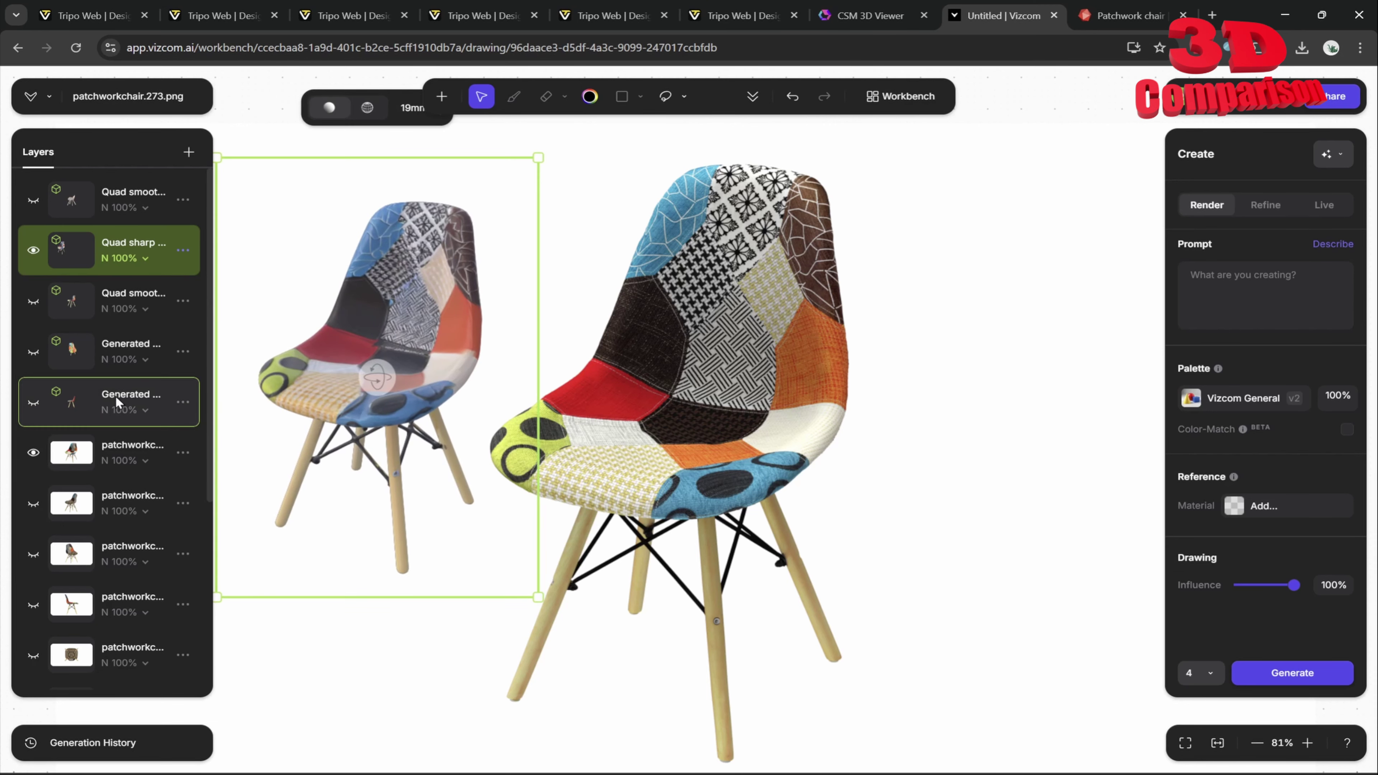
{"action": "left_click_drag", "start_coordinate": [397, 313], "coordinate": [668, 348]}
{"action": "left_click_drag", "start_coordinate": [651, 400], "coordinate": [688, 410]}
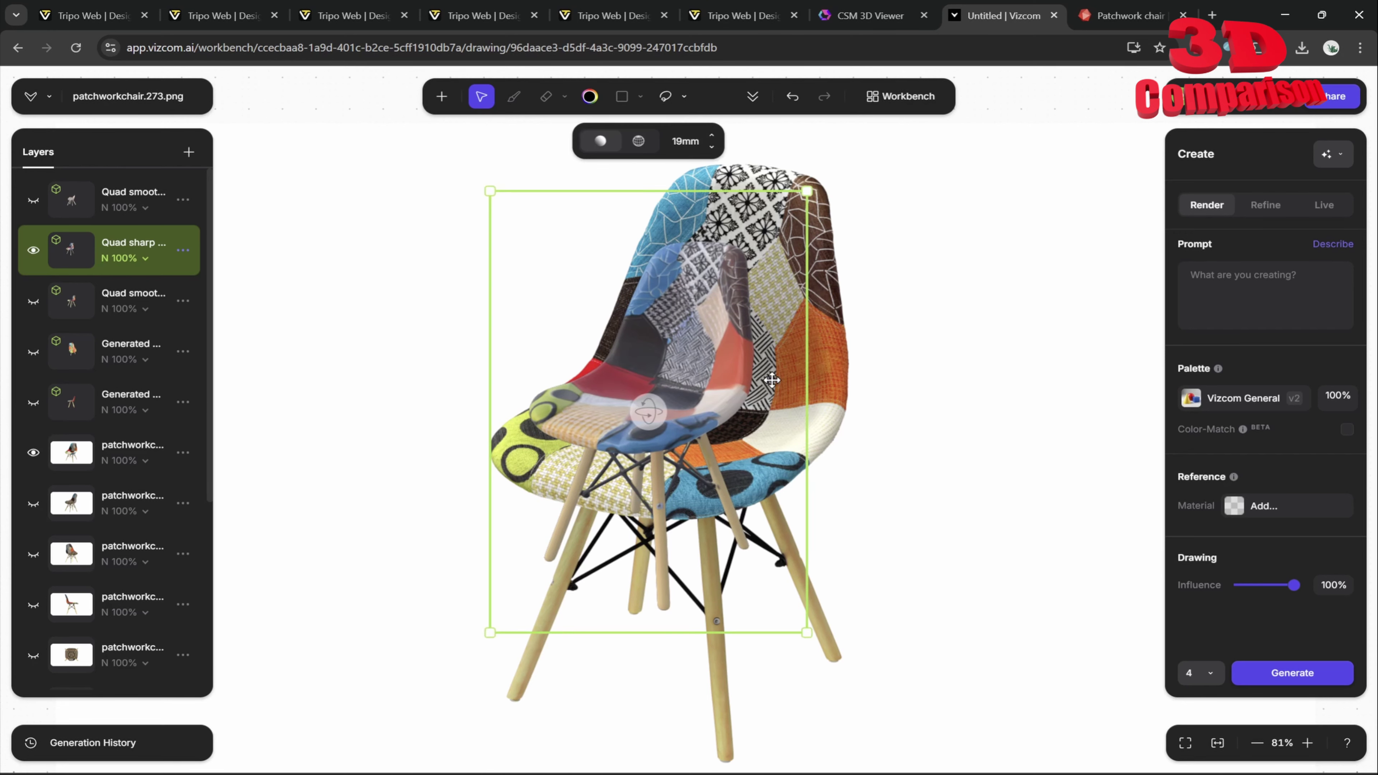
Step: Show and select the top Quad smooth layer in place of the Quad sharp layer, and hide the first reference image
{"action": "left_click", "coordinate": [33, 250]}
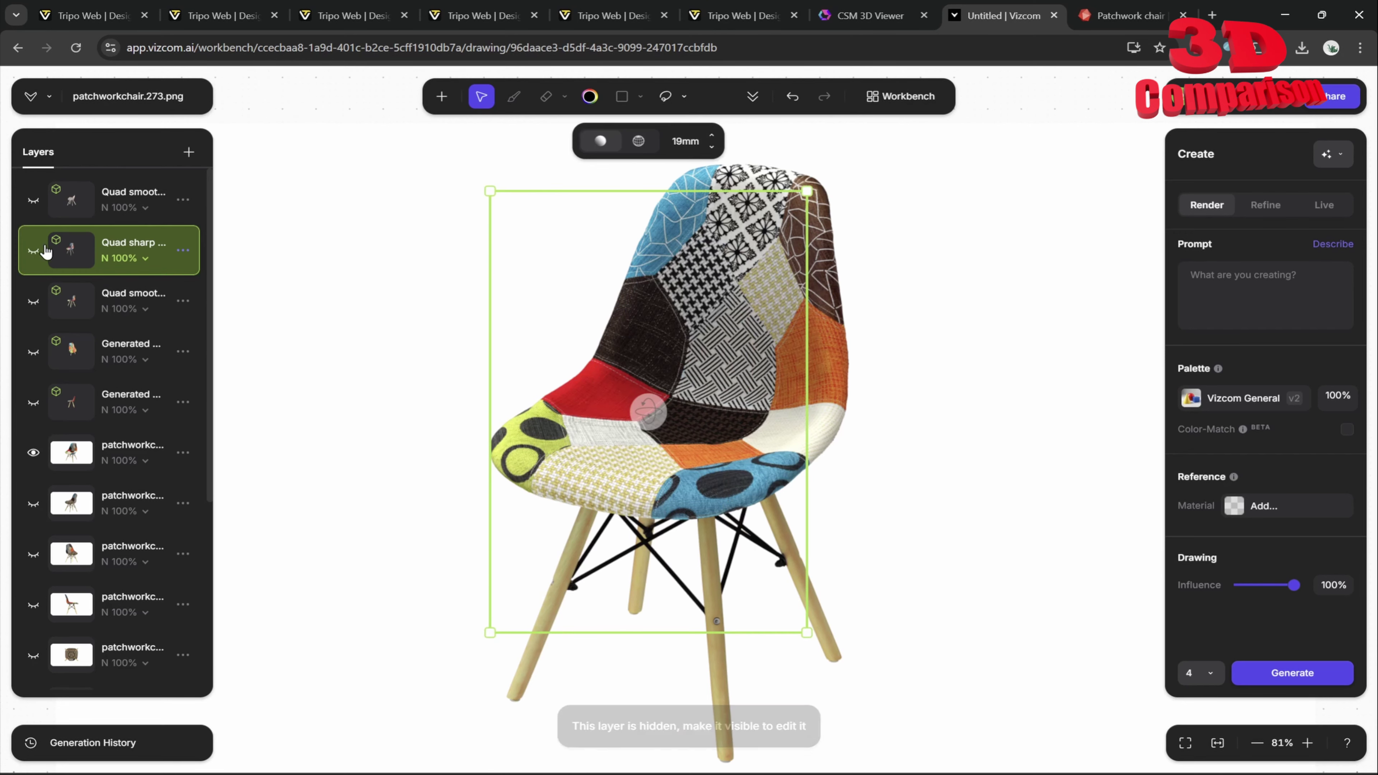
{"action": "left_click", "coordinate": [33, 201]}
{"action": "left_click", "coordinate": [137, 218]}
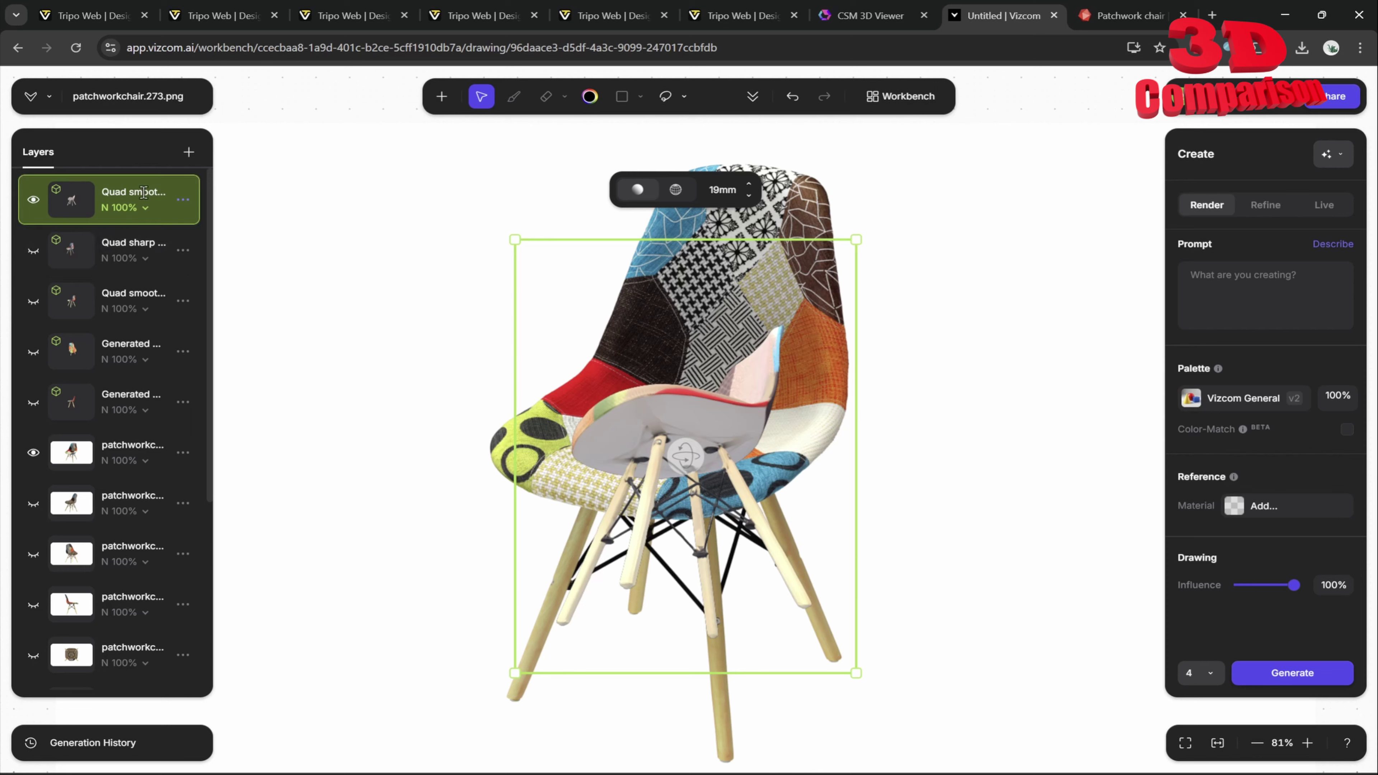
{"action": "left_click", "coordinate": [33, 452]}
Step: Rotate the top Quad smooth chair to examine its back, and briefly show the second reference image for comparison
{"action": "left_click_drag", "start_coordinate": [686, 456], "coordinate": [394, 487]}
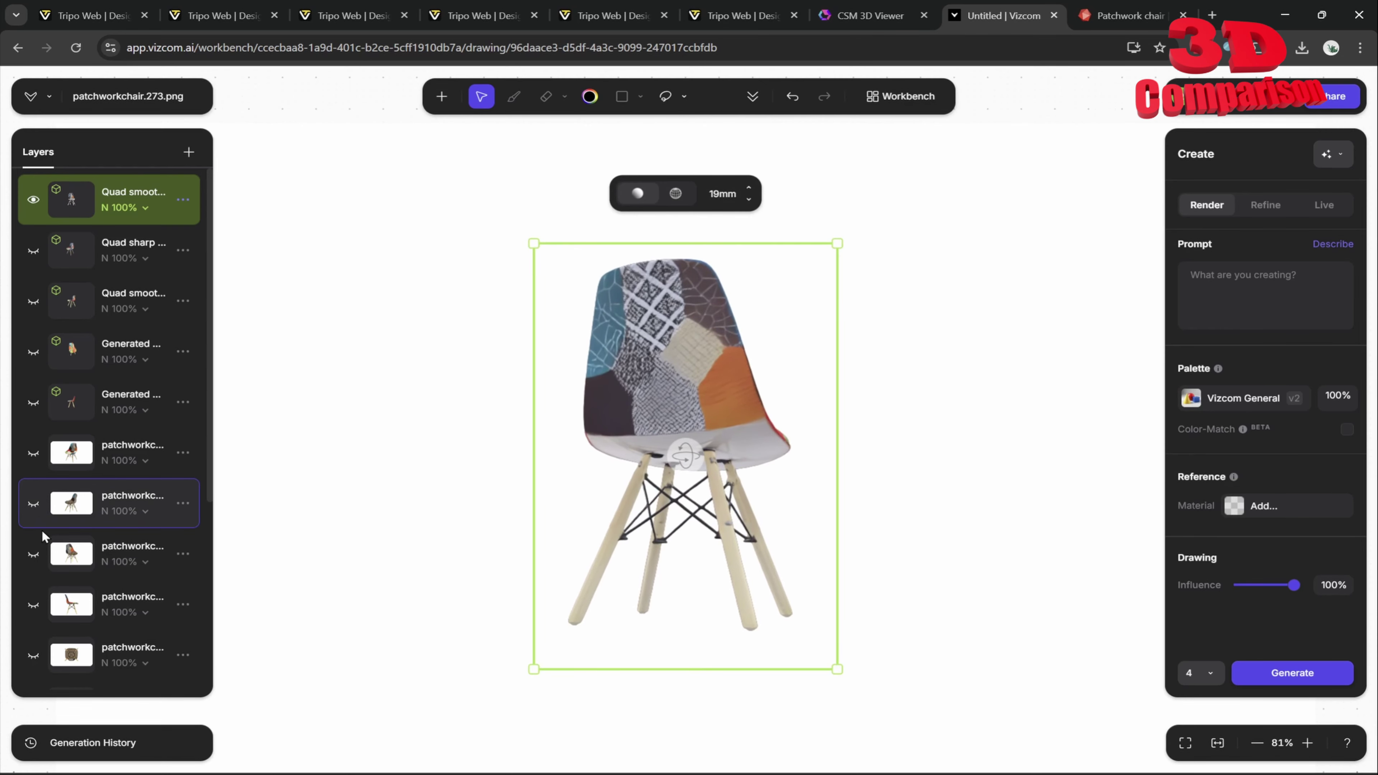
{"action": "left_click_drag", "start_coordinate": [694, 461], "coordinate": [685, 463]}
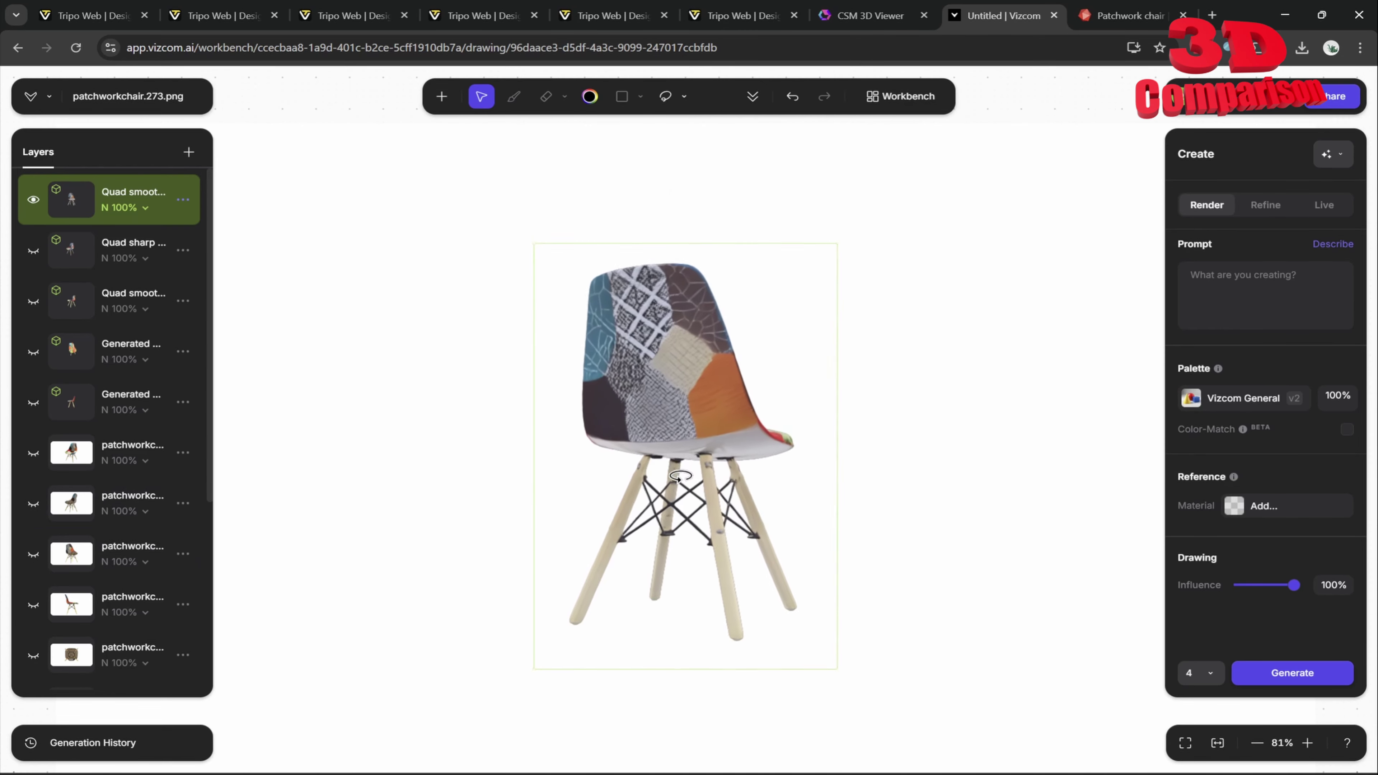
{"action": "left_click", "coordinate": [34, 505]}
{"action": "left_click", "coordinate": [34, 504]}
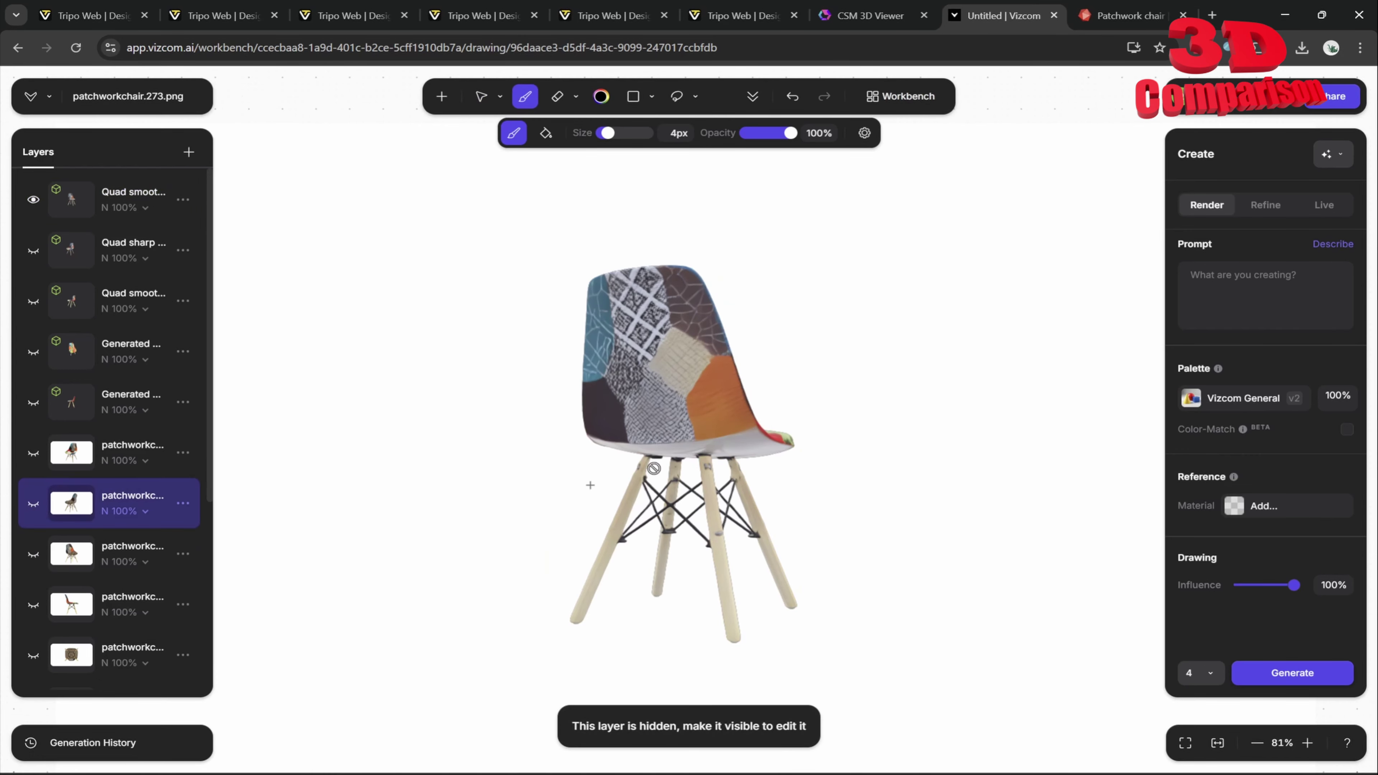
Step: Reselect the top Quad smooth chair, rotate it to a front view, and inspect the fabric on its seat and backrest up close
{"action": "left_click", "coordinate": [103, 206]}
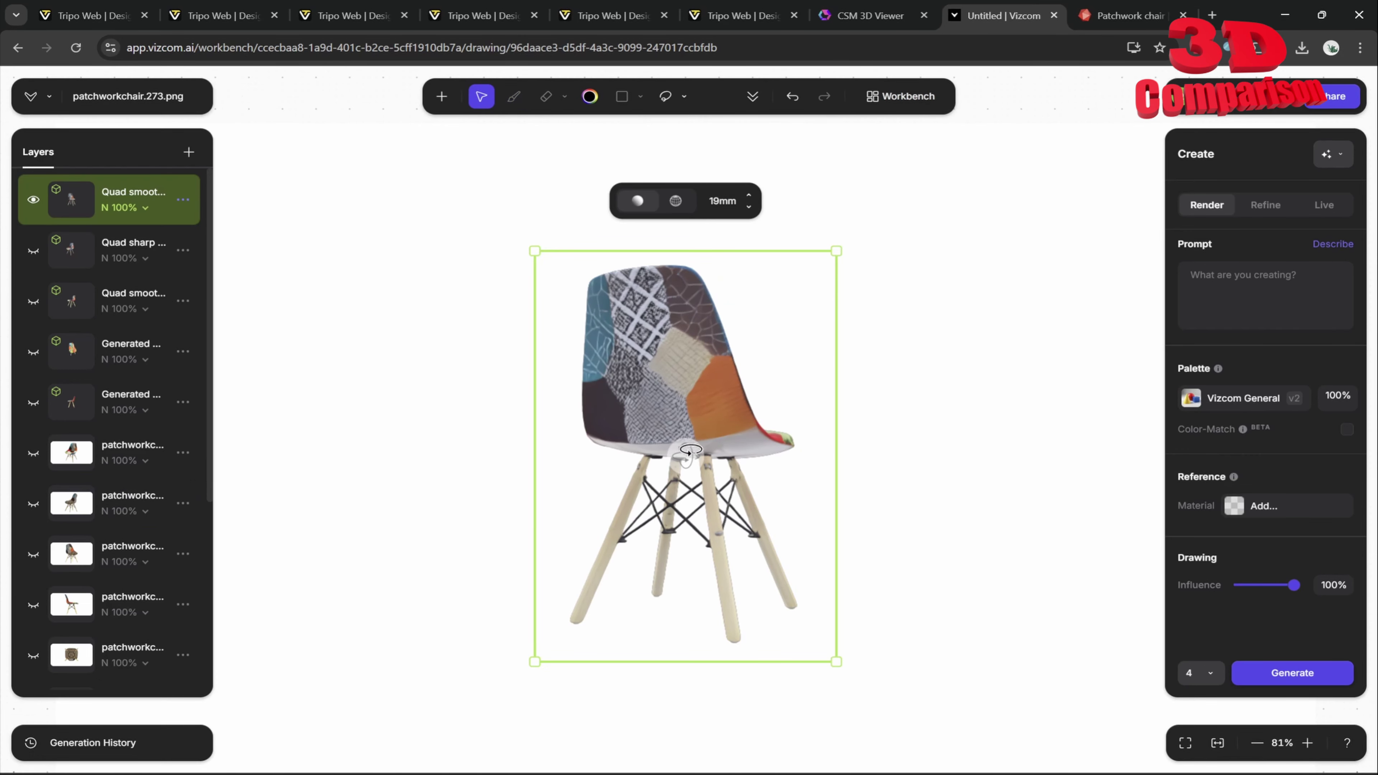
{"action": "left_click_drag", "start_coordinate": [698, 446], "coordinate": [325, 486]}
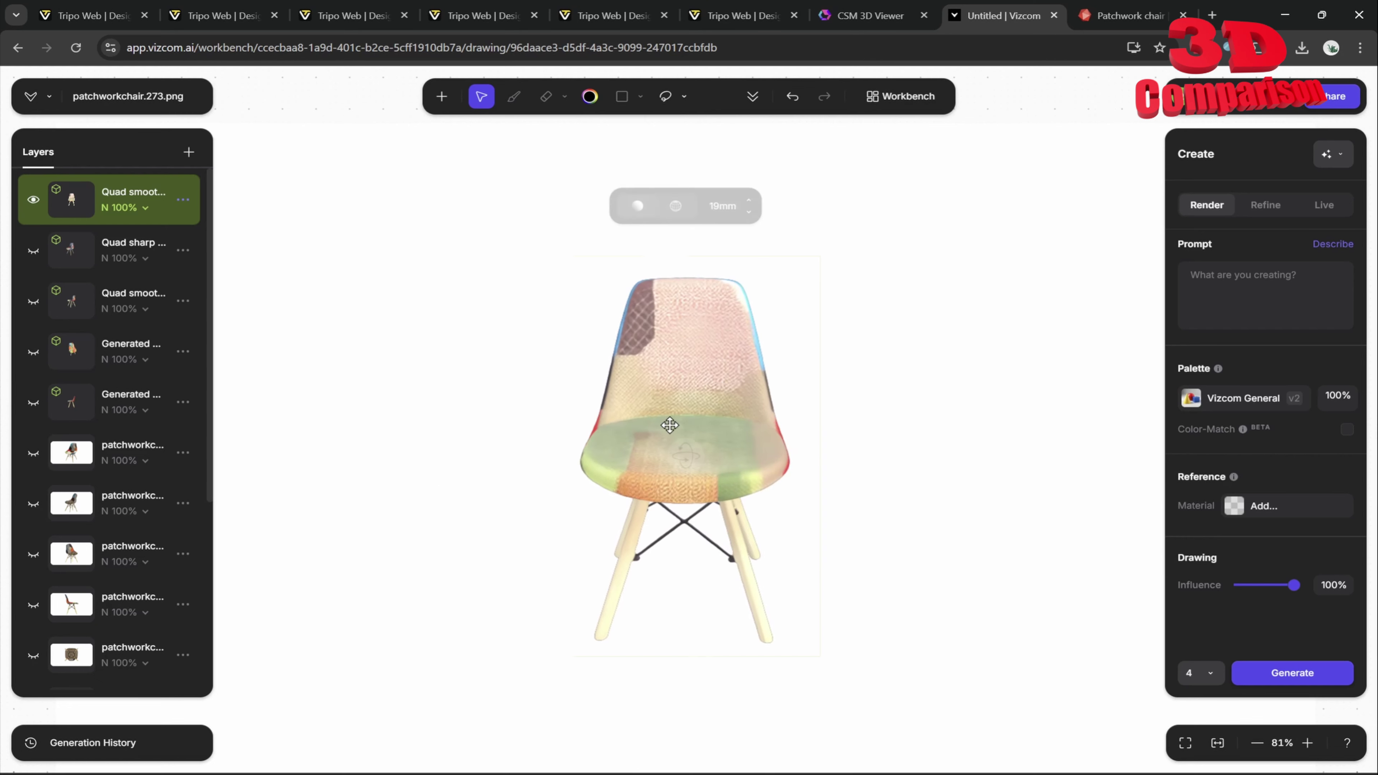
{"action": "scroll", "coordinate": [675, 424], "scroll_direction": "up", "scroll_amount": 2}
{"action": "scroll", "coordinate": [675, 424], "scroll_direction": "up", "scroll_amount": 2}
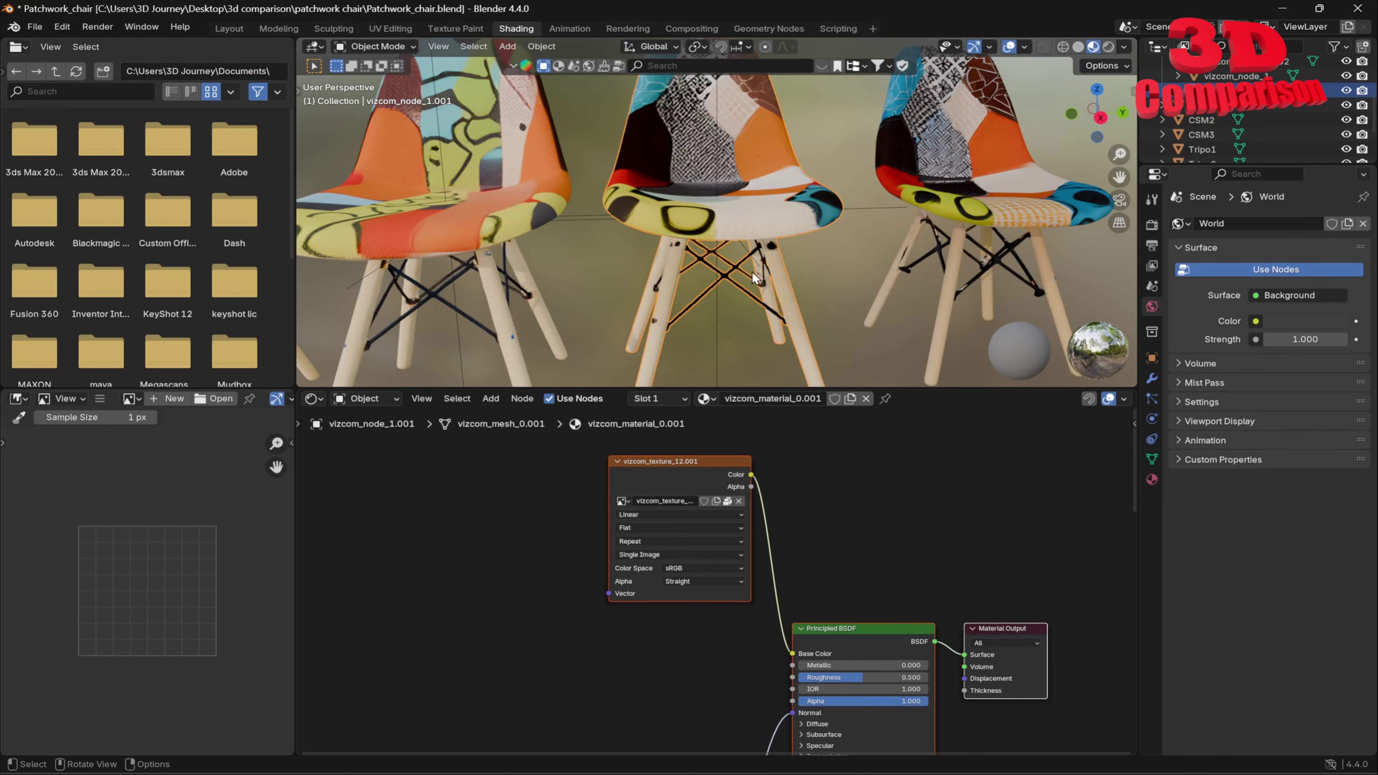
Step: Switch to Blender's Layout workspace, then select and frame the Tripo chair nearest the Vizcom group
{"action": "left_click", "coordinate": [229, 28]}
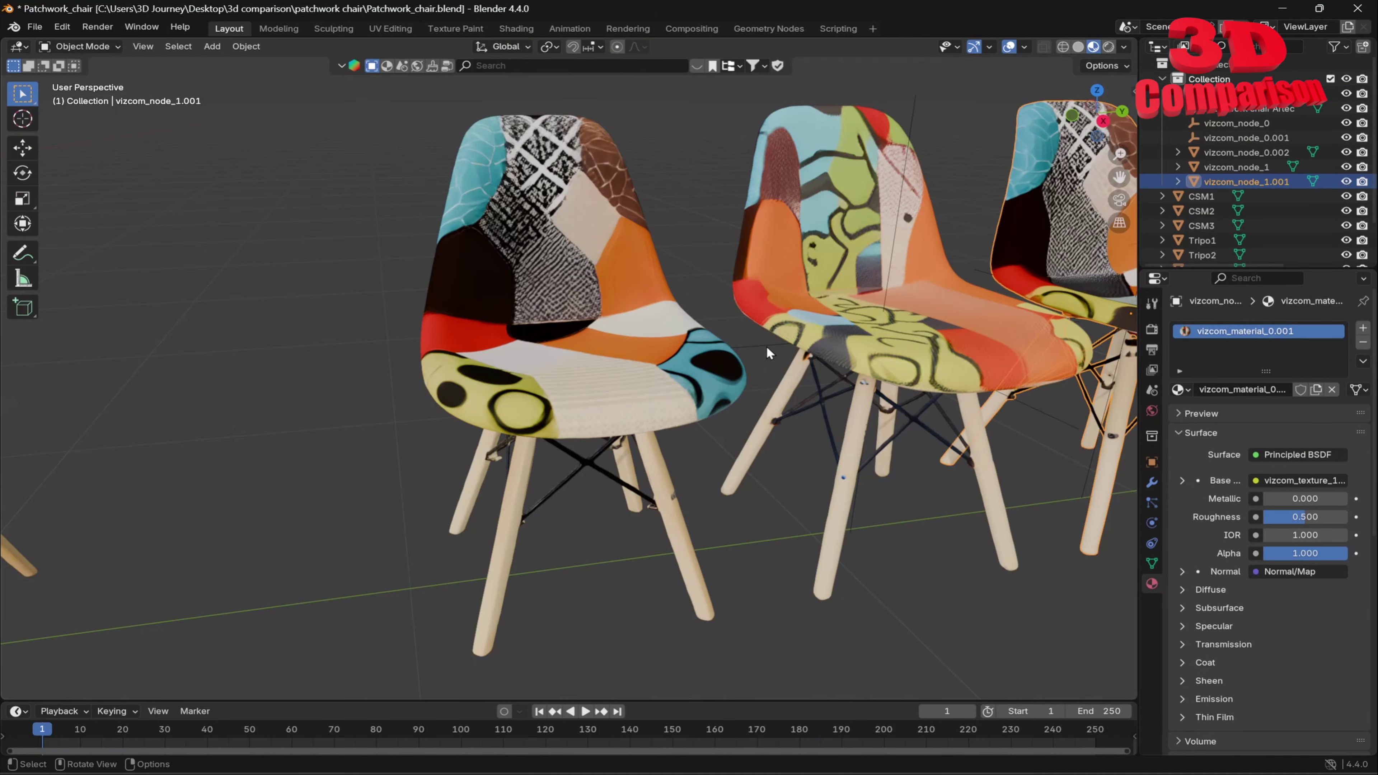
{"action": "scroll", "coordinate": [766, 348], "scroll_direction": "down", "scroll_amount": 4}
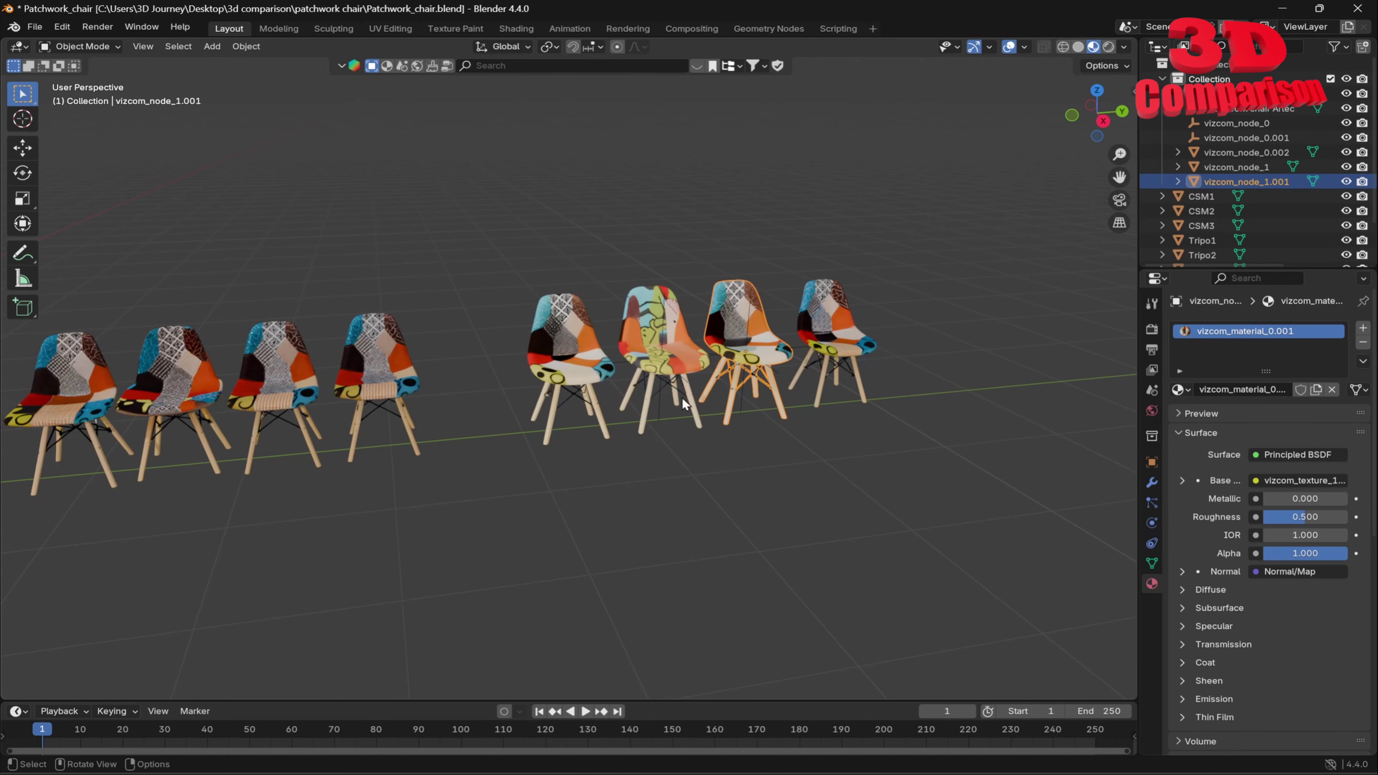
{"action": "middle_click_drag", "start_coordinate": [682, 397], "coordinate": [428, 331]}
{"action": "left_click", "coordinate": [423, 328]}
{"action": "key", "text": "KP_Decimal"}
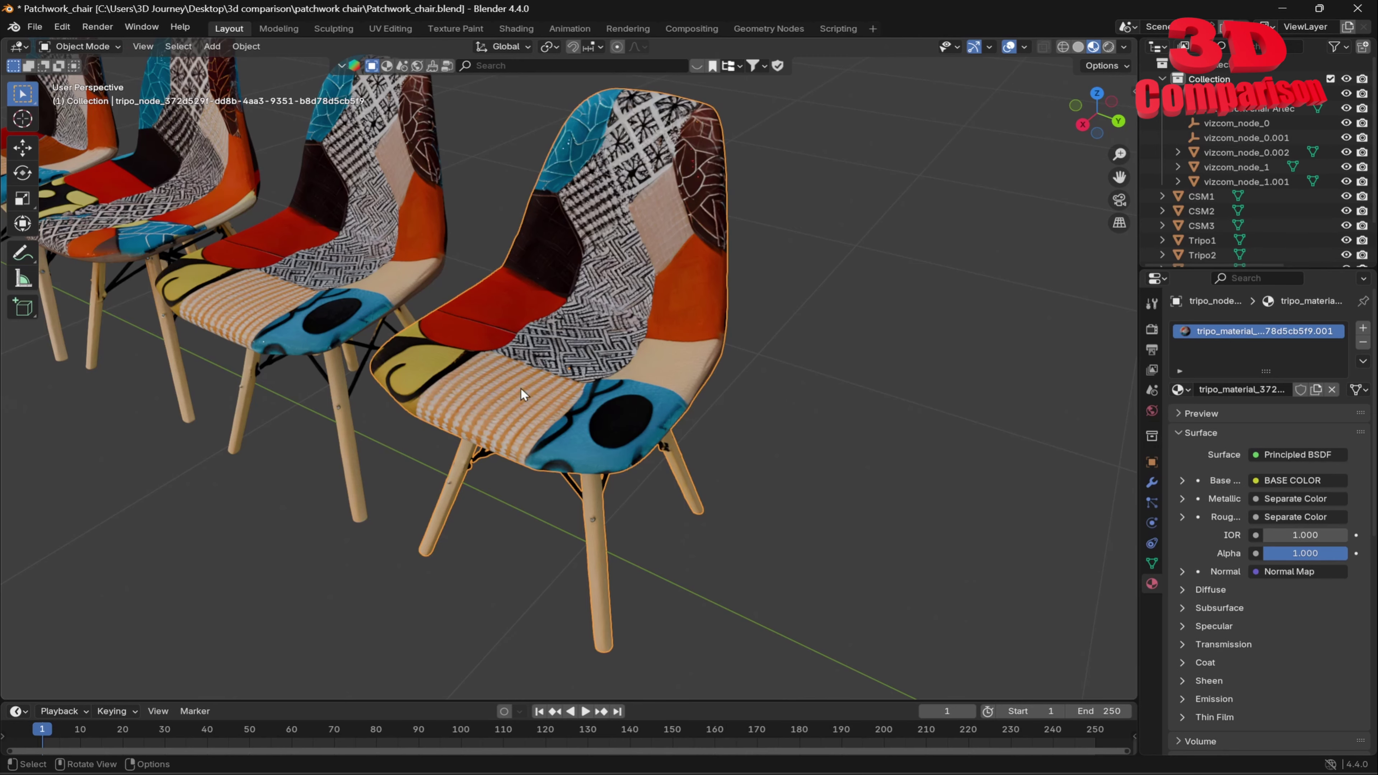
Step: Compare the neighbouring Tripo chairs, select the CSM3 chair, and bring the chair groups into a wider view
{"action": "scroll", "coordinate": [581, 400], "scroll_direction": "down", "scroll_amount": 3}
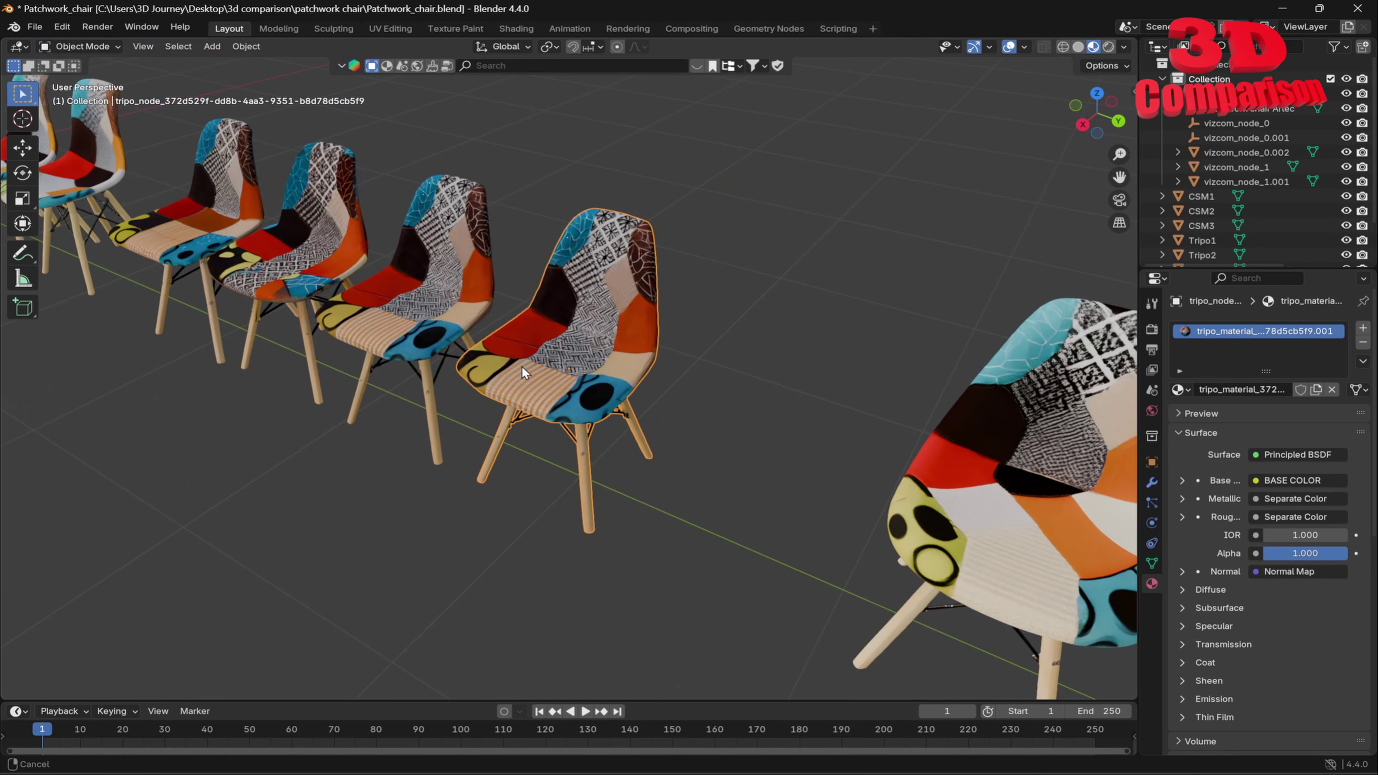
{"action": "middle_click_drag", "start_coordinate": [521, 366], "coordinate": [335, 358]}
{"action": "left_click", "coordinate": [231, 351]}
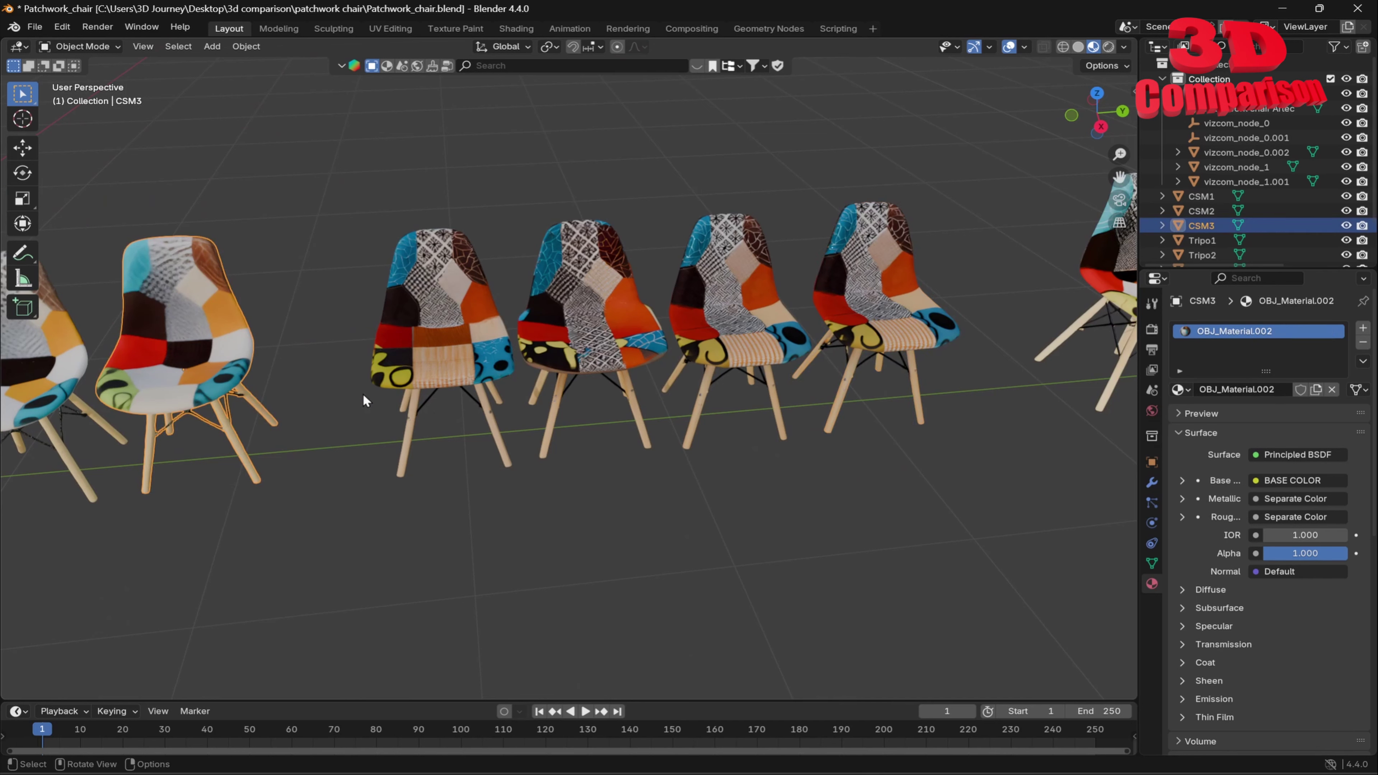
{"action": "scroll", "coordinate": [597, 420], "scroll_direction": "down", "scroll_amount": 3}
{"action": "mouse_move", "coordinate": [610, 426]}
{"action": "middle_mouse_down", "text": "shift"}
{"action": "mouse_move", "coordinate": [571, 440]}
{"action": "mouse_move", "coordinate": [599, 413]}
{"action": "middle_mouse_up", "text": "shift"}
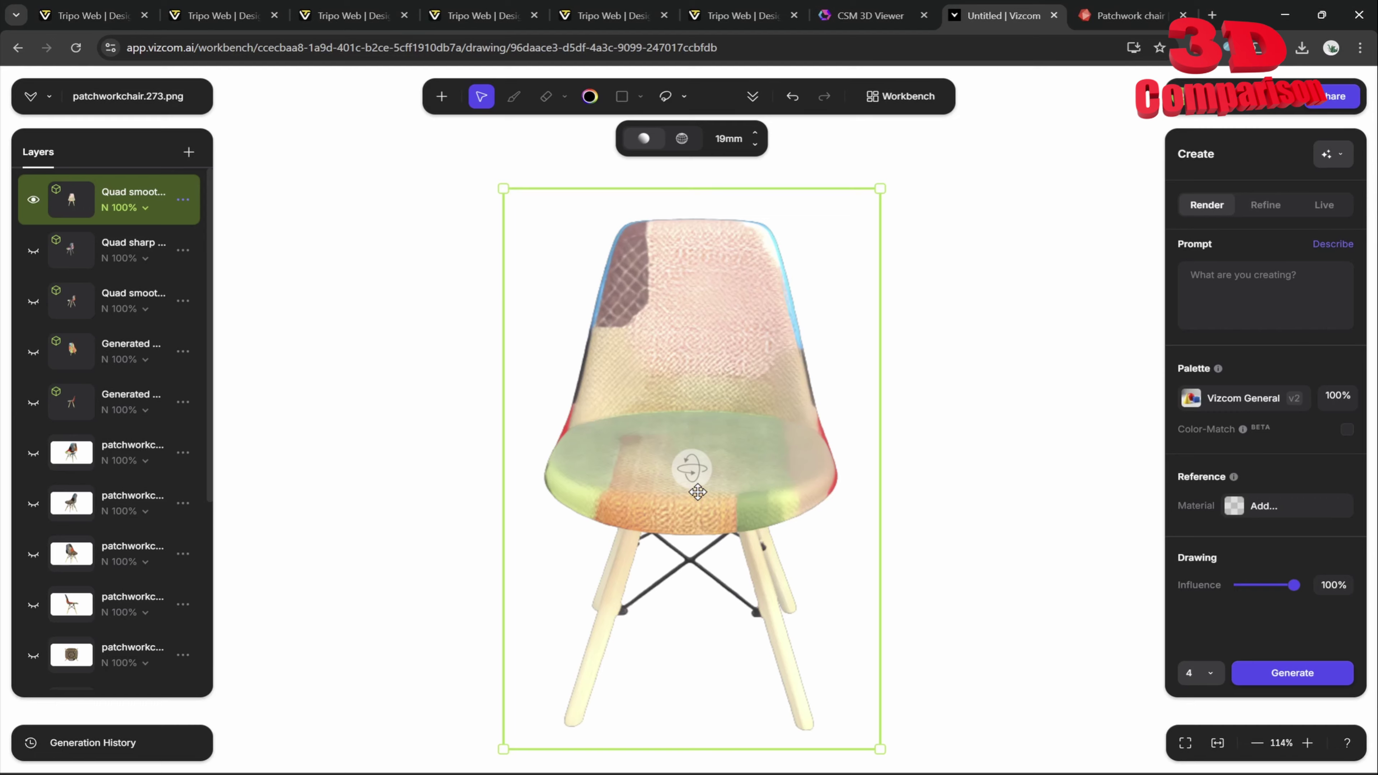
Step: Rotate the Quad smooth chair to a three-quarter view and check the available Enhance and Remove background options
{"action": "left_click_drag", "start_coordinate": [702, 468], "coordinate": [632, 485]}
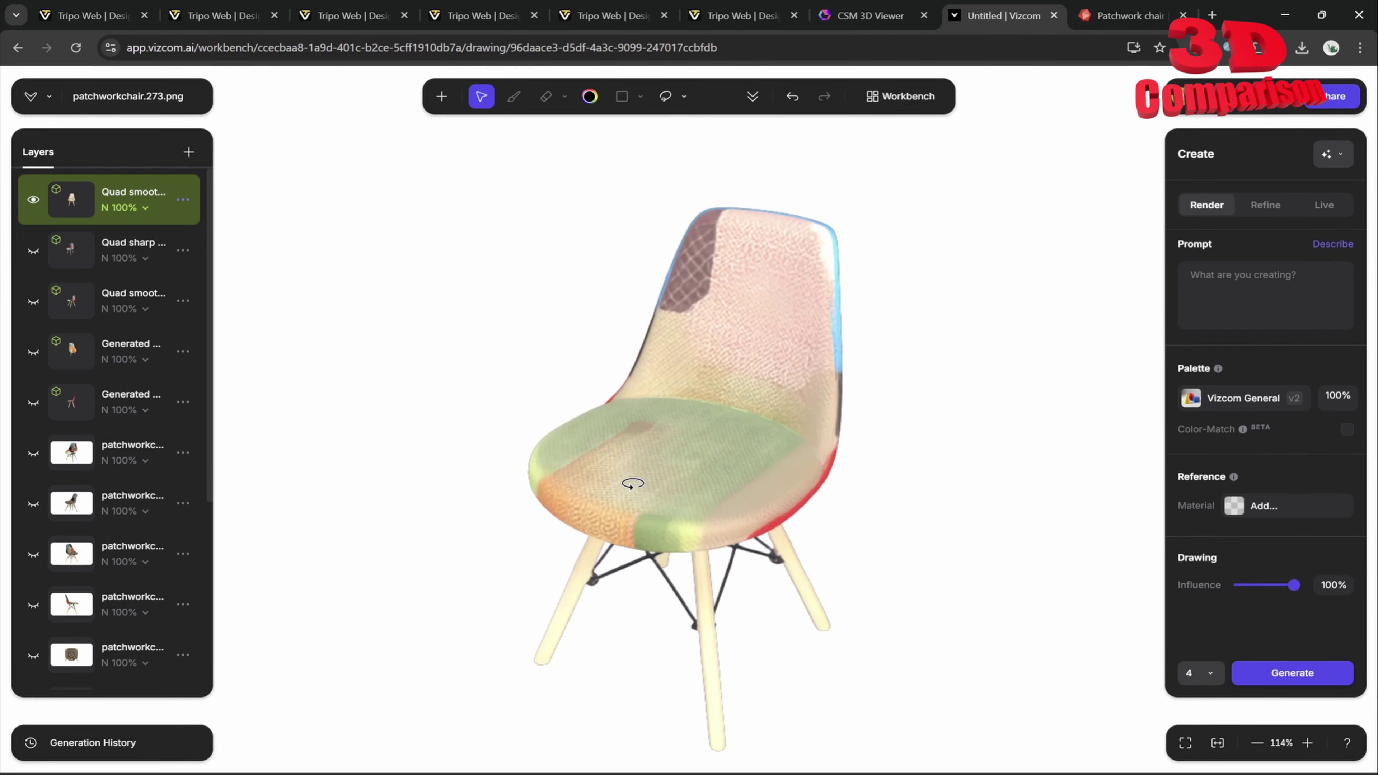
{"action": "left_click", "coordinate": [1346, 149]}
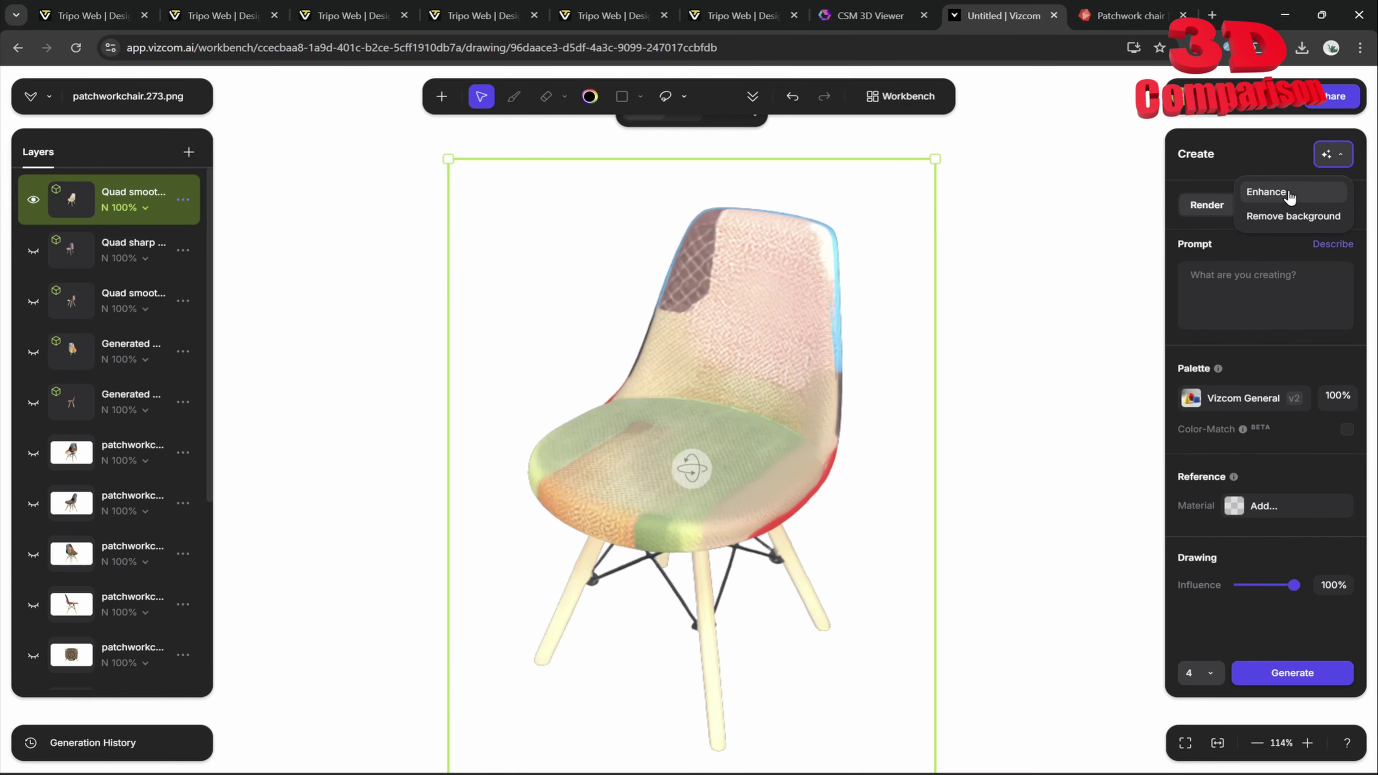
{"action": "mouse_move", "coordinate": [689, 468]}
{"action": "left_mouse_down"}
{"action": "mouse_move", "coordinate": [701, 441]}
{"action": "mouse_move", "coordinate": [698, 456]}
{"action": "left_mouse_up"}
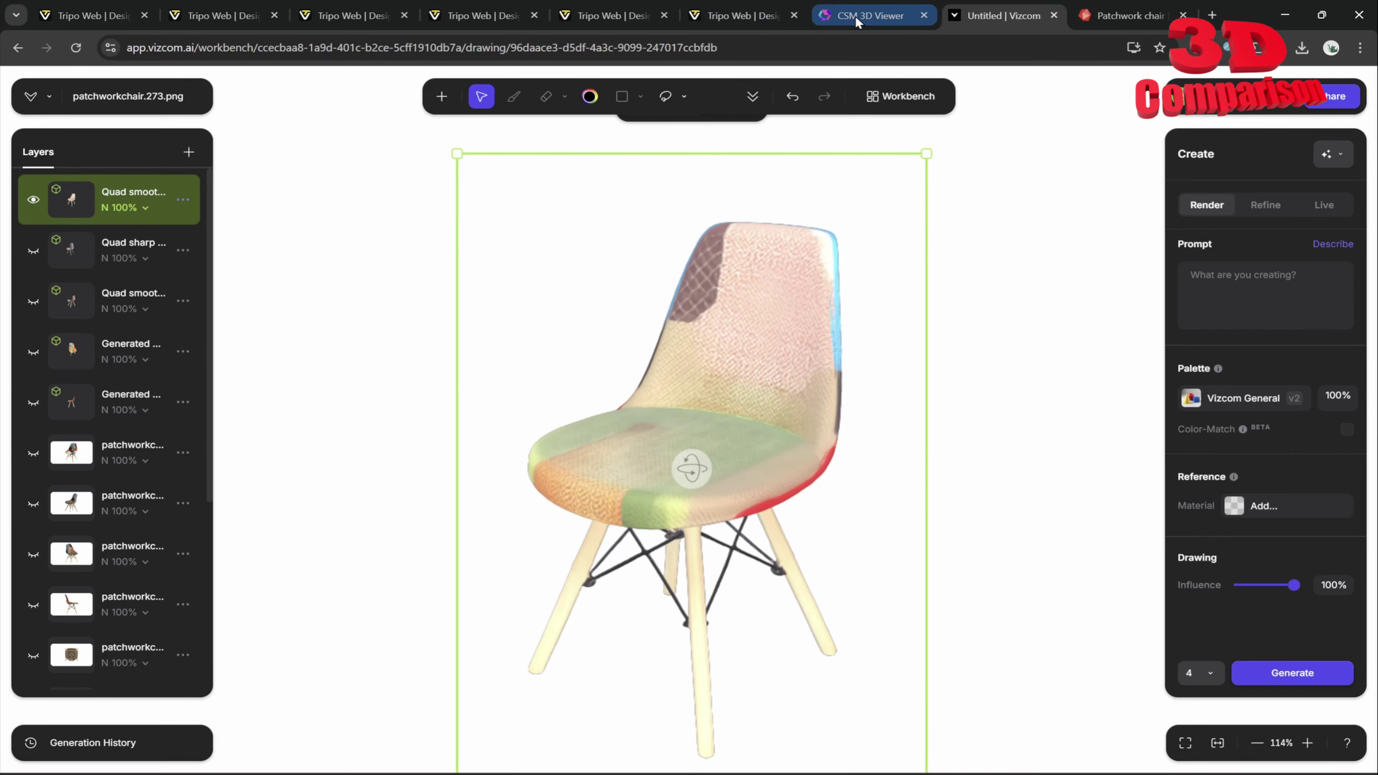
Step: Switch to the last Tripo chair, compare its untextured and textured display, and rotate it to a three-quarter view
{"action": "left_click", "coordinate": [716, 16]}
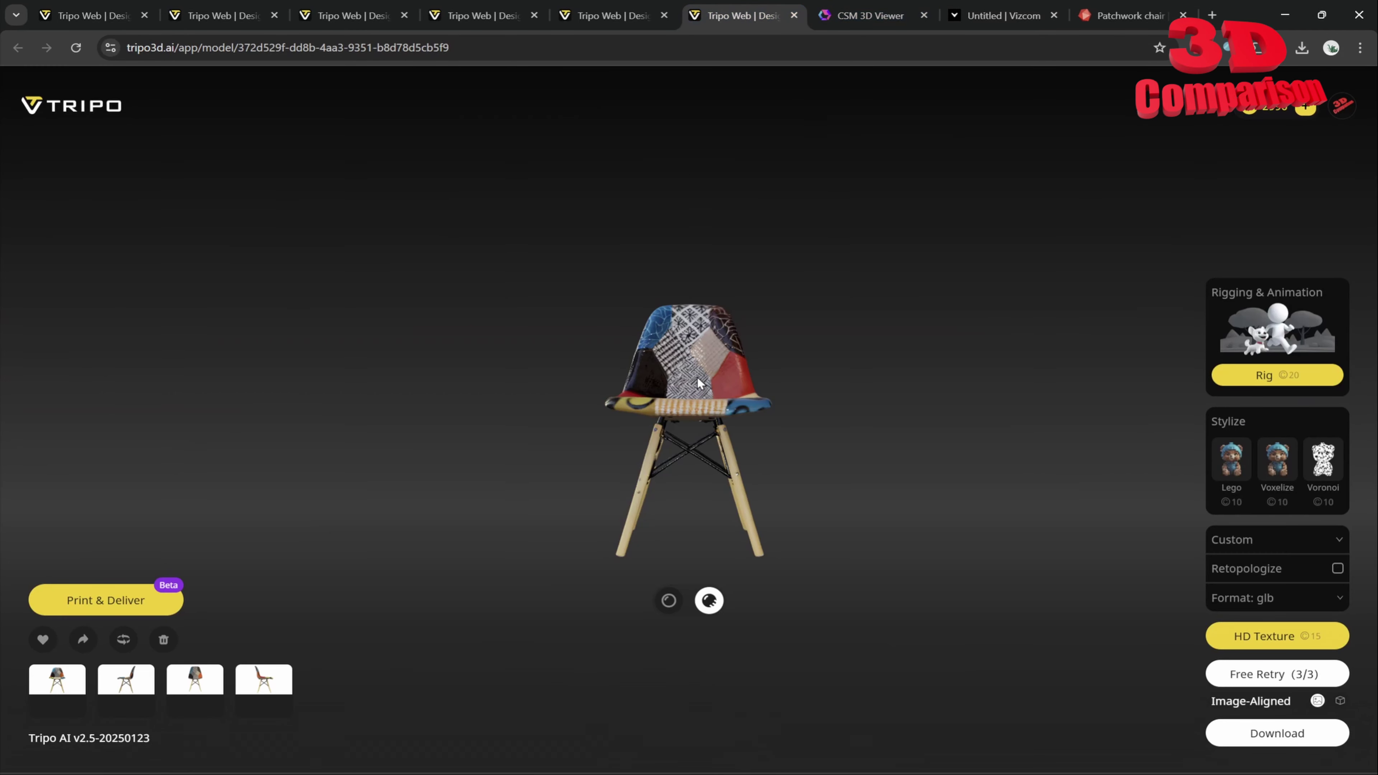
{"action": "left_click", "coordinate": [673, 599]}
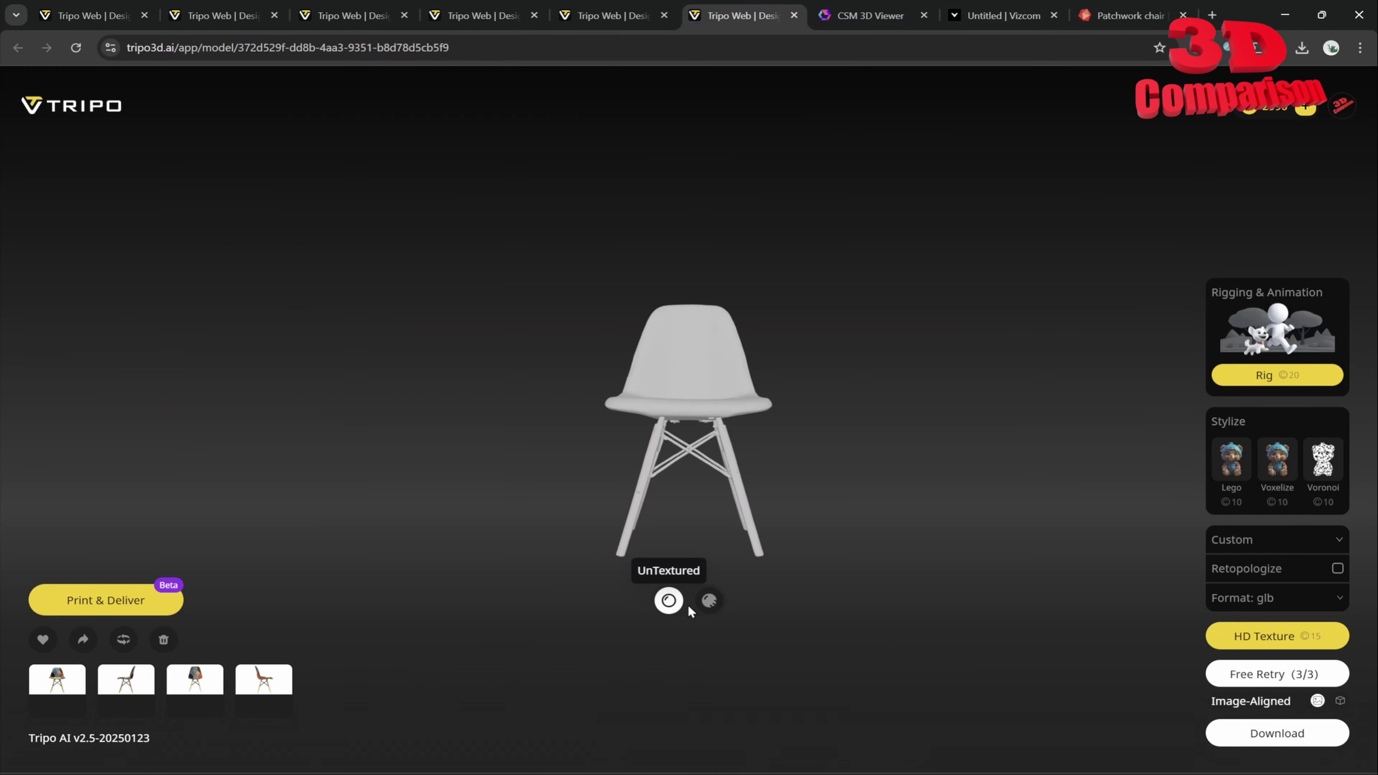
{"action": "left_click", "coordinate": [709, 602]}
{"action": "left_click_drag", "start_coordinate": [717, 404], "coordinate": [680, 458]}
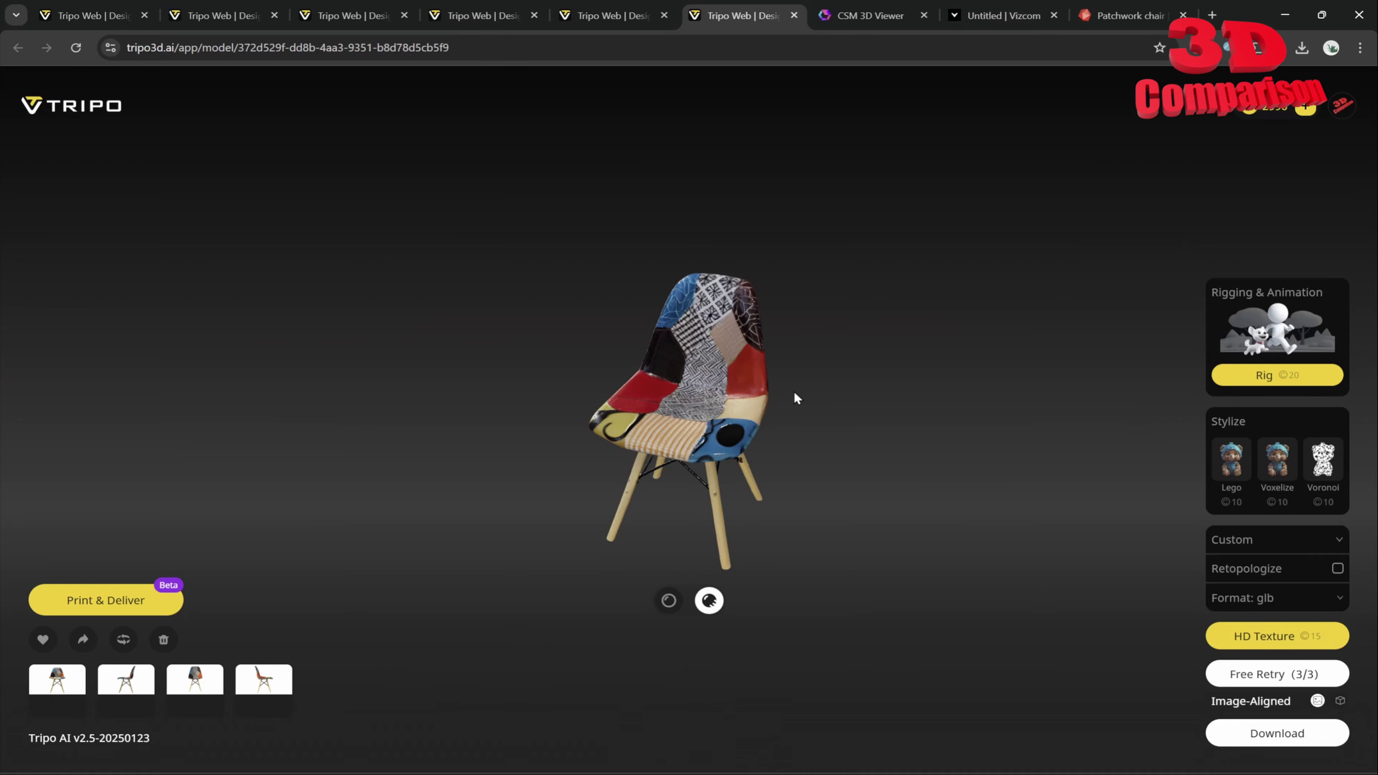
Step: Inspect the patchwork texture on the Tripo chair's seat and backrest up close from two angles
{"action": "scroll", "coordinate": [715, 380], "scroll_direction": "up", "scroll_amount": 8}
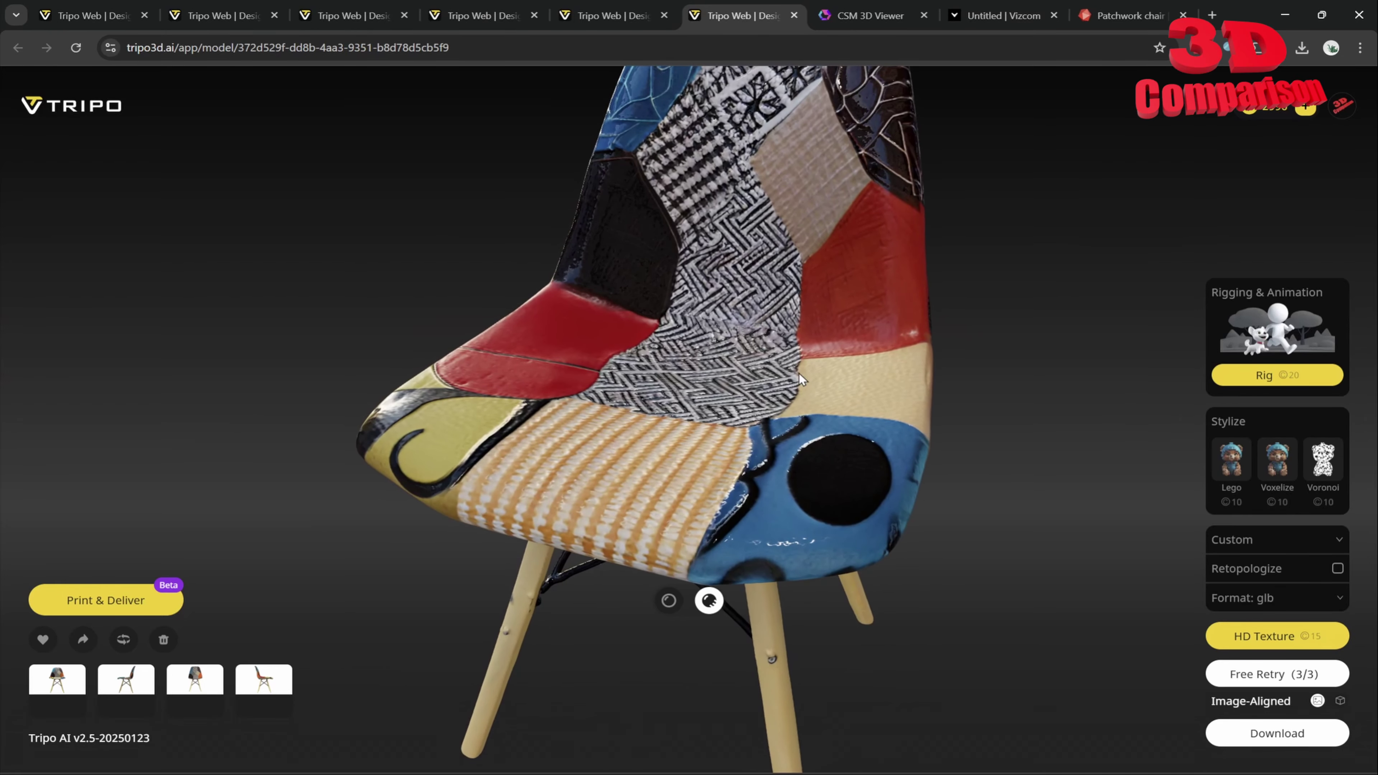
{"action": "left_click_drag", "start_coordinate": [799, 374], "coordinate": [842, 389]}
{"action": "scroll", "coordinate": [427, 315], "scroll_direction": "down", "scroll_amount": 5}
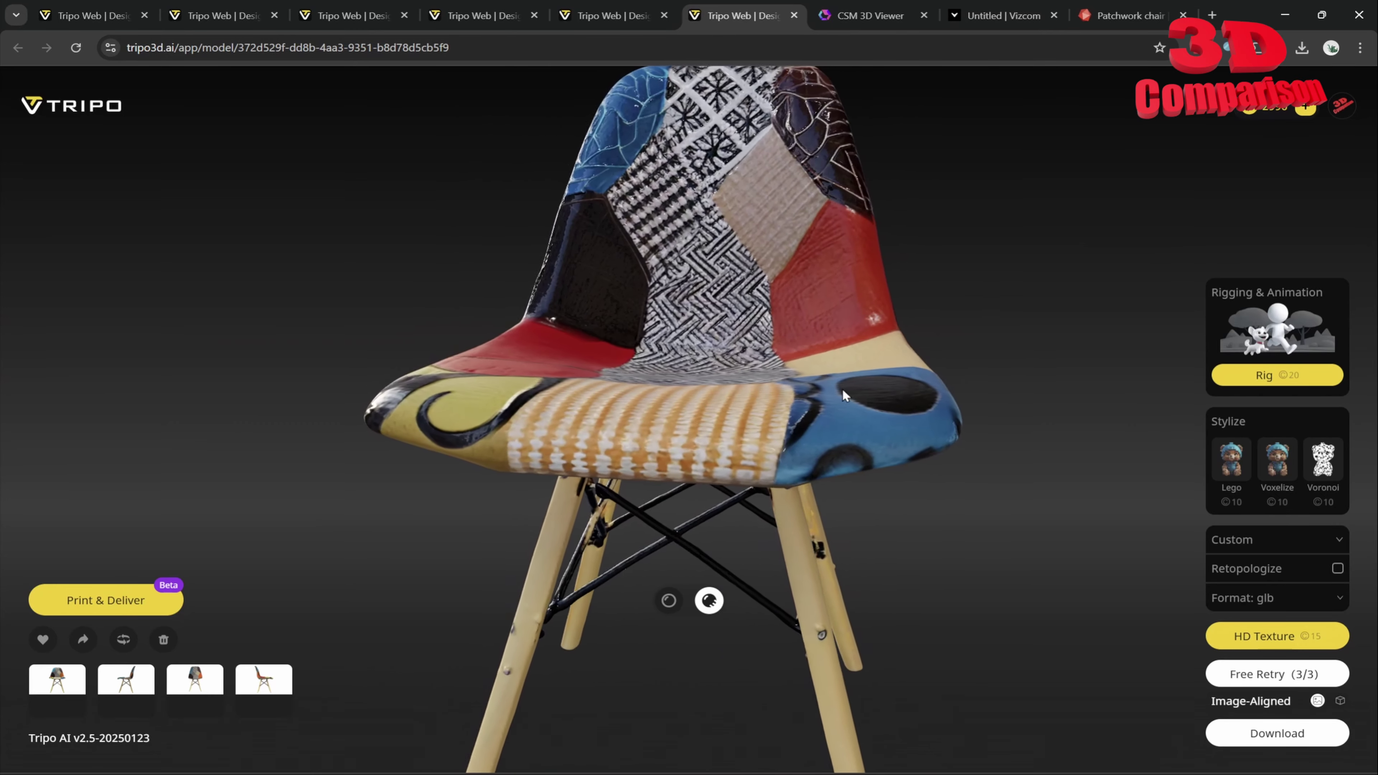
{"action": "scroll", "coordinate": [843, 388], "scroll_direction": "down", "scroll_amount": 2}
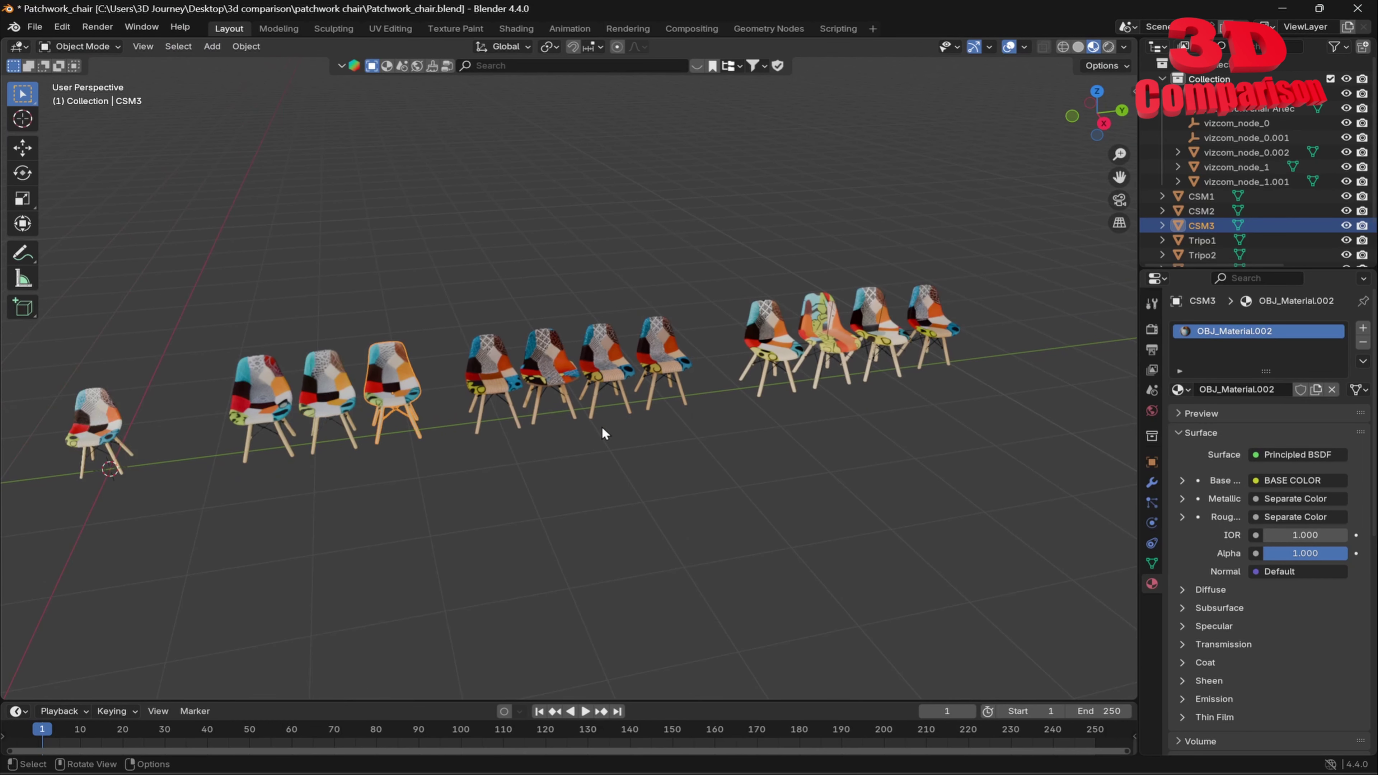
Step: In Blender, select and frame the original Artec scan chair, and examine the fabric detail on its seat up close
{"action": "middle_click_drag", "start_coordinate": [492, 447], "coordinate": [671, 456]}
{"action": "scroll", "coordinate": [749, 432], "scroll_direction": "up", "scroll_amount": 3}
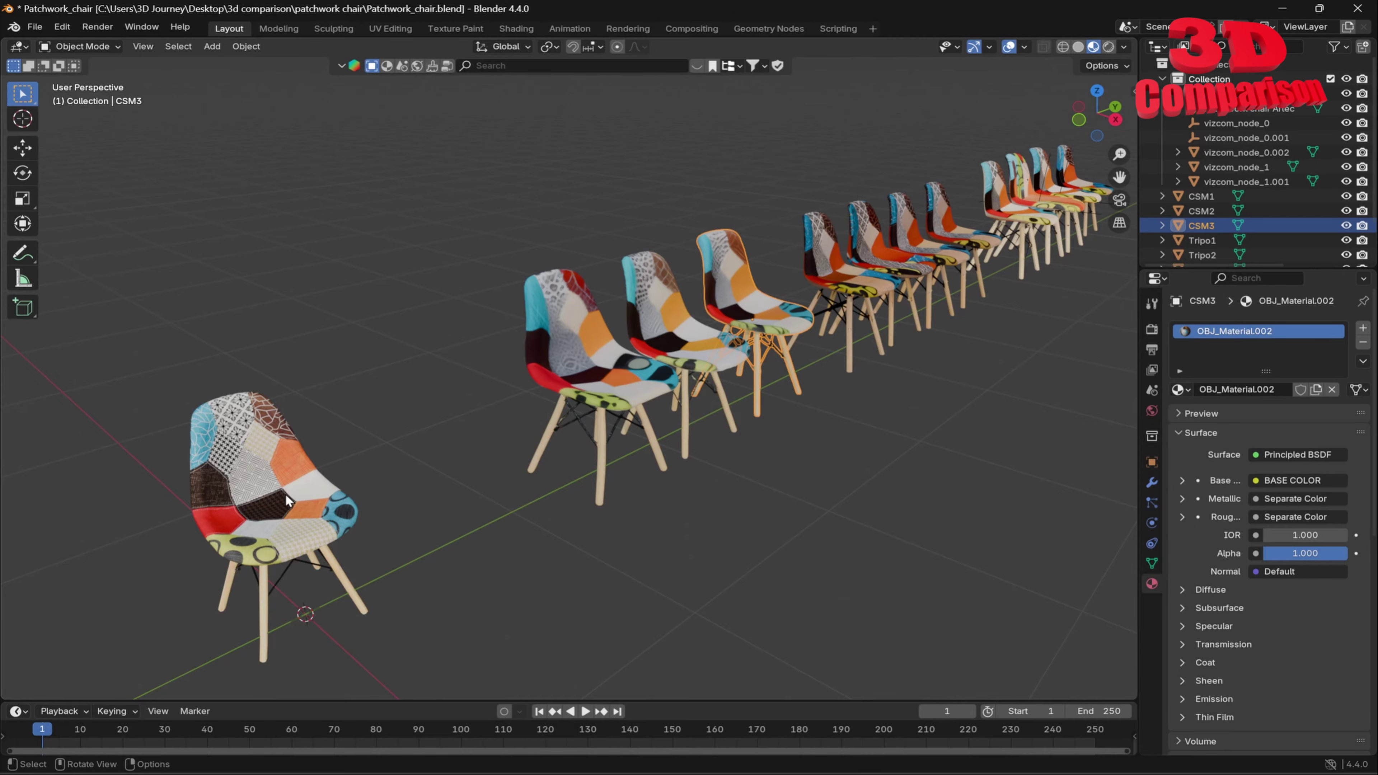
{"action": "left_click", "coordinate": [282, 512]}
{"action": "key", "text": "KP_Decimal"}
{"action": "scroll", "coordinate": [570, 337], "scroll_direction": "up", "scroll_amount": 5}
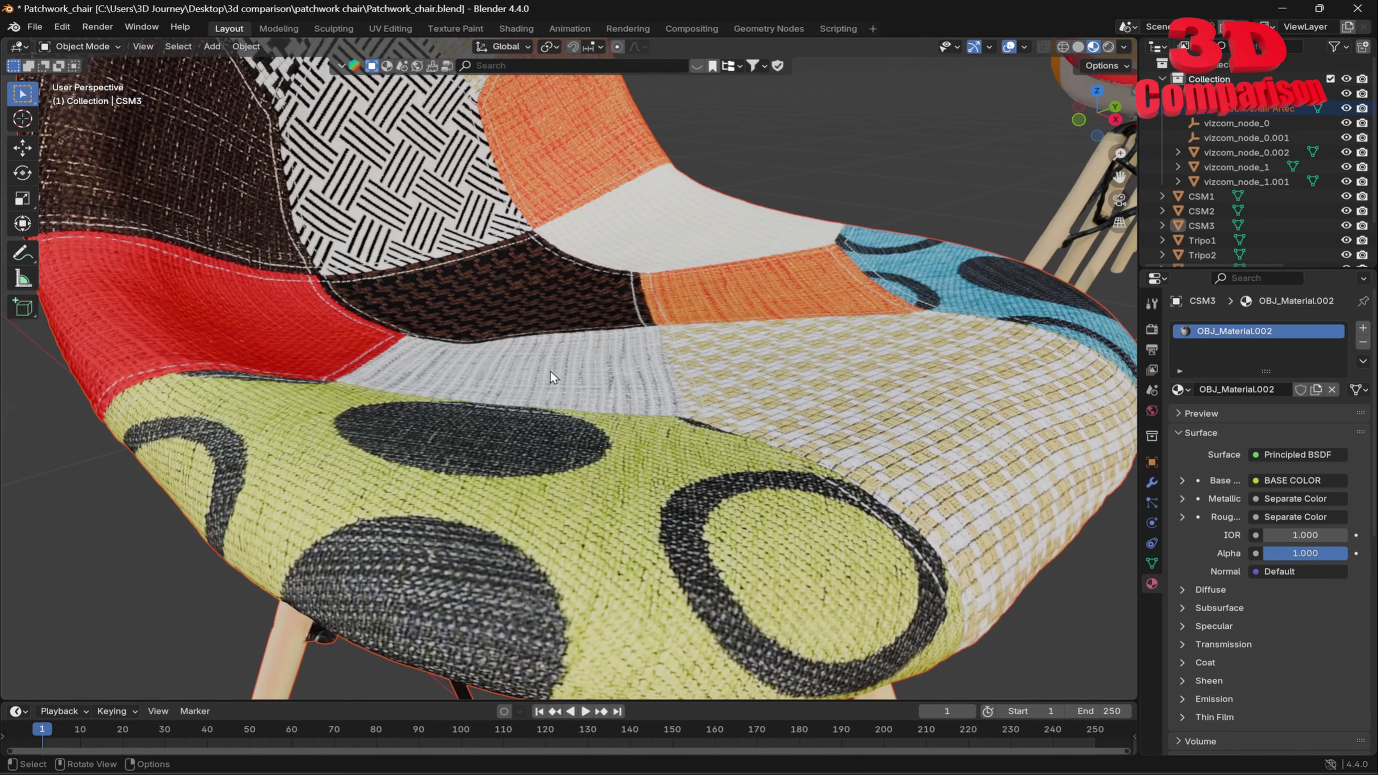
{"action": "middle_click_drag", "start_coordinate": [557, 378], "coordinate": [1351, 334]}
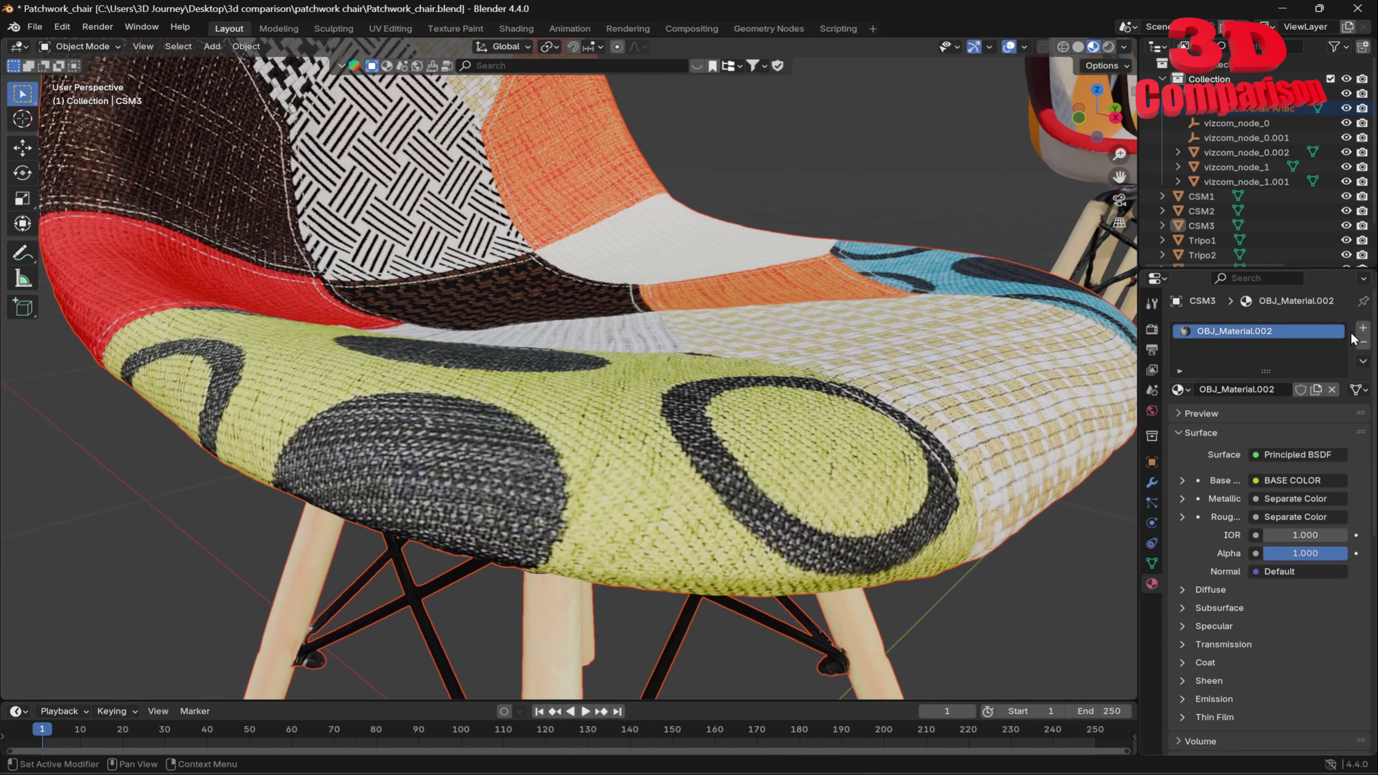
Step: Bring the Artec scan and the row of generated chairs into one view for comparison, and clear the selection
{"action": "scroll", "coordinate": [780, 324], "scroll_direction": "down", "scroll_amount": 10}
{"action": "middle_click_drag", "start_coordinate": [728, 309], "coordinate": [620, 391], "text": "shift"}
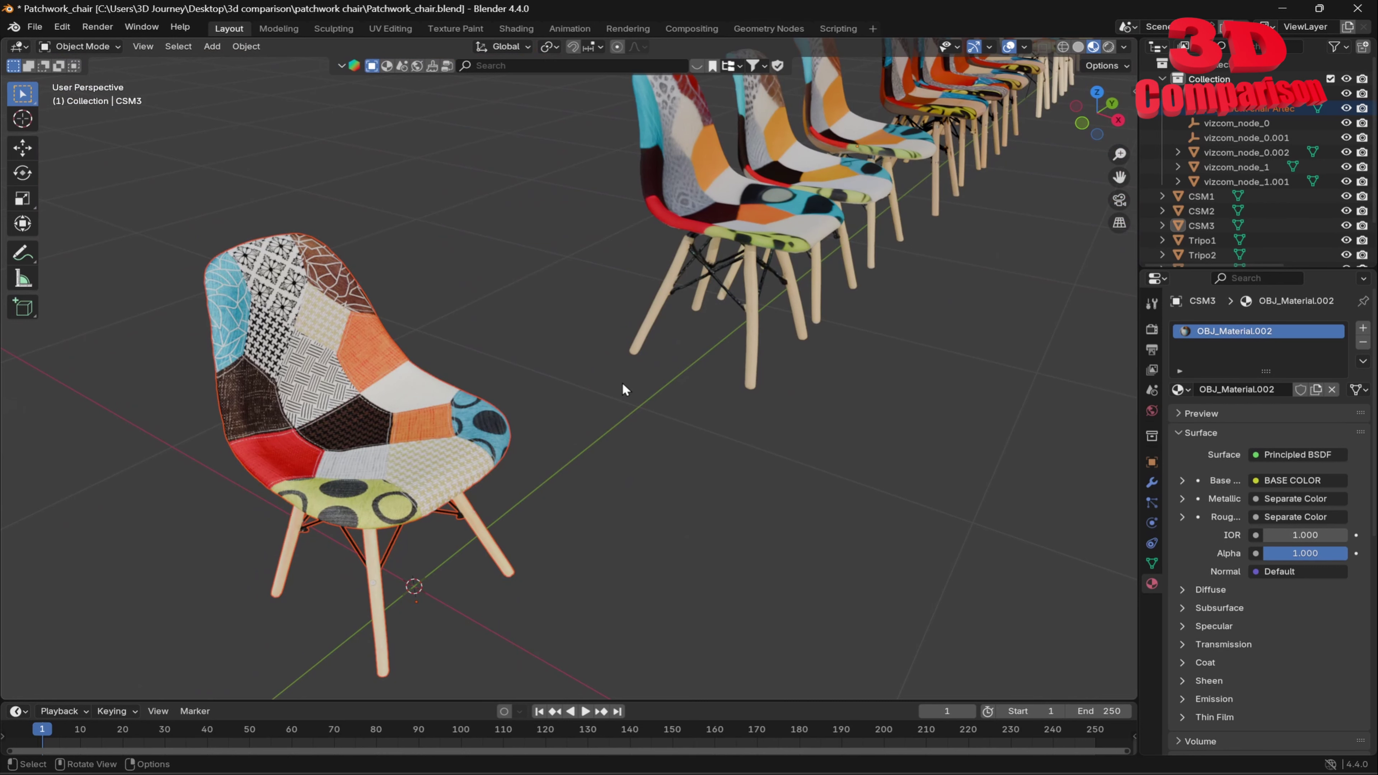
{"action": "middle_click_drag", "start_coordinate": [714, 422], "coordinate": [719, 390]}
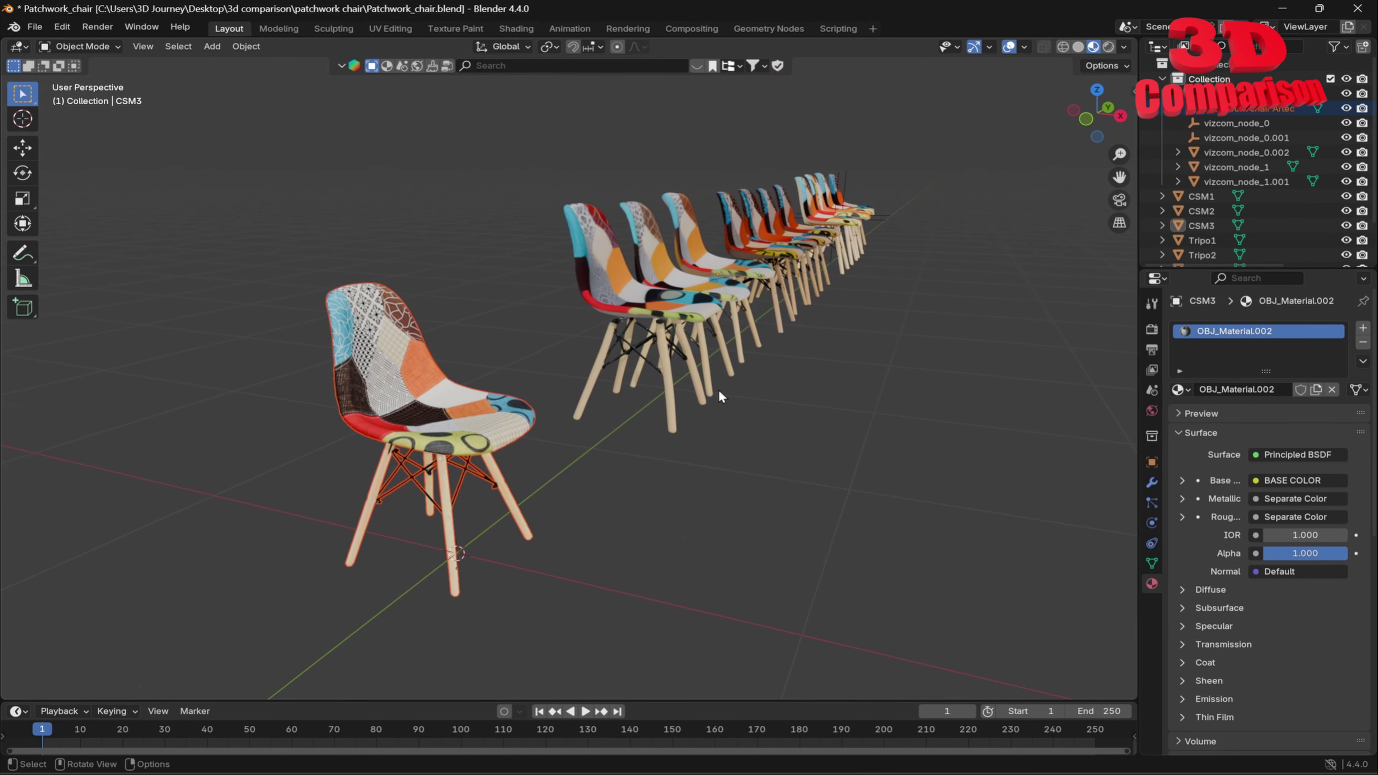
{"action": "left_click_drag", "start_coordinate": [683, 690], "coordinate": [19, 343]}
{"action": "left_click", "coordinate": [765, 507]}
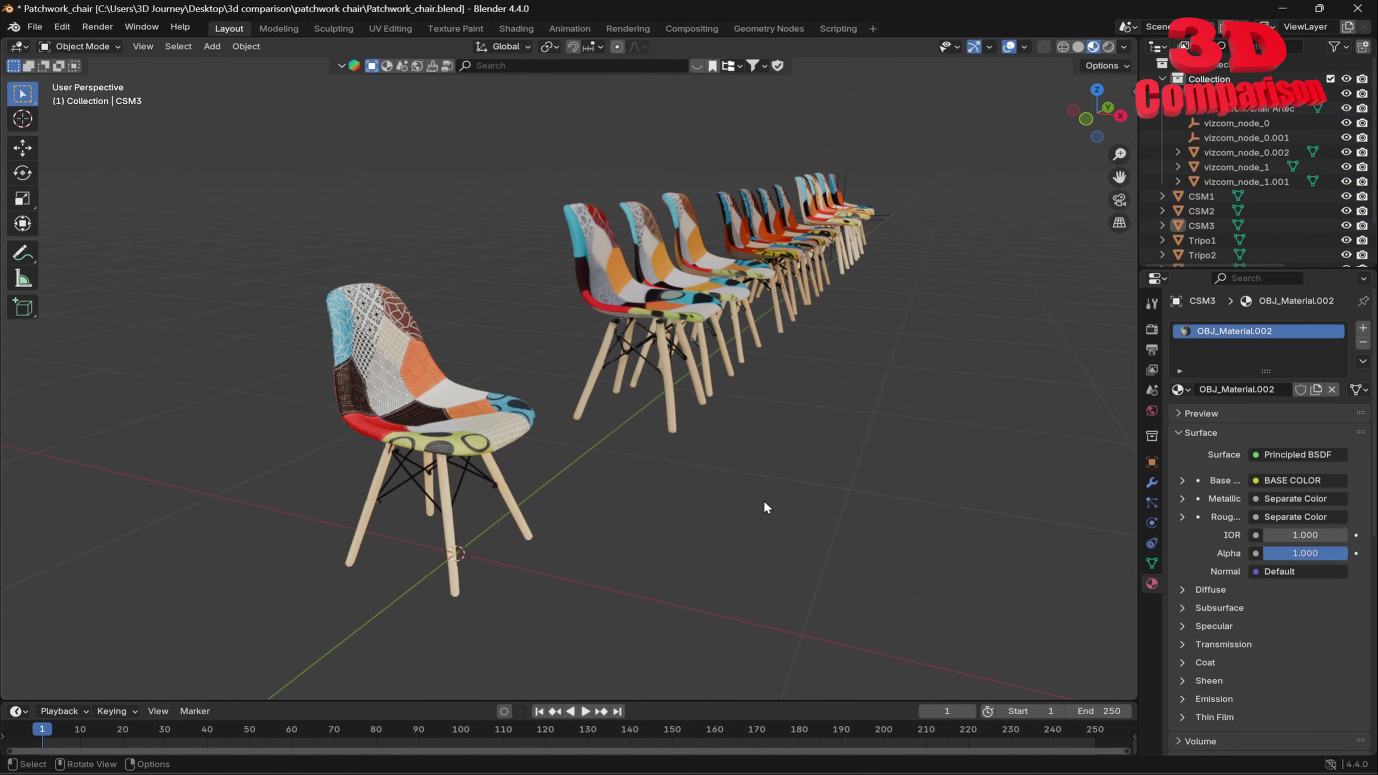